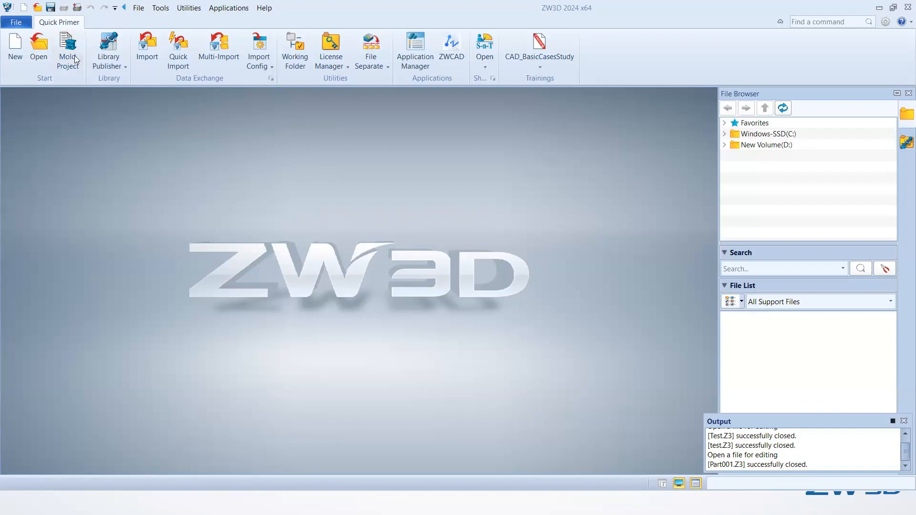
Step: Create a mold project named Test 1 with the material left at NULL and the Single/Multi cavity type
{"action": "left_click", "coordinate": [75, 55]}
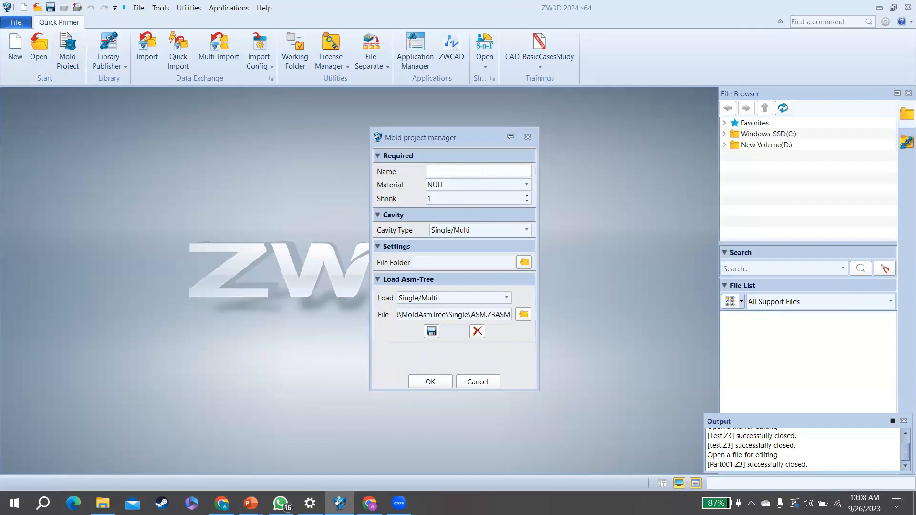
{"action": "type", "text": "Test 1"}
{"action": "left_click", "coordinate": [481, 186]}
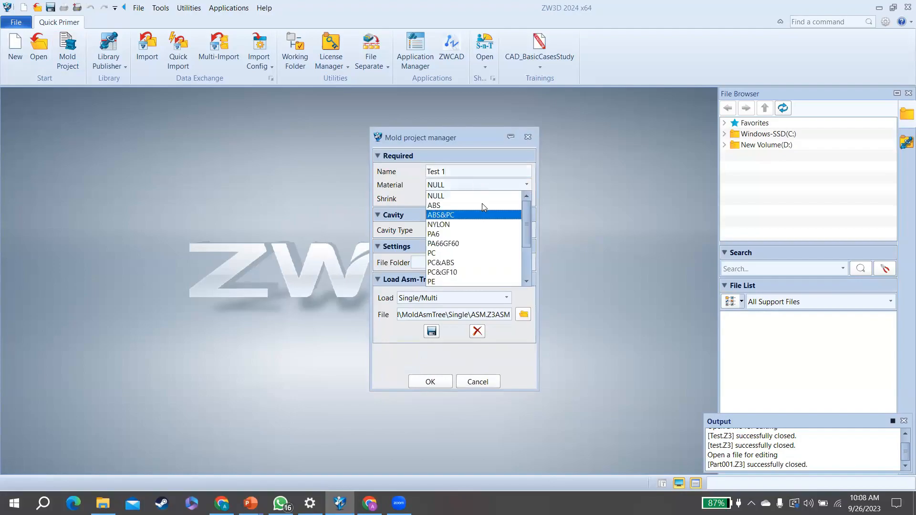
{"action": "scroll", "coordinate": [465, 228], "scroll_direction": "down", "scroll_amount": 2}
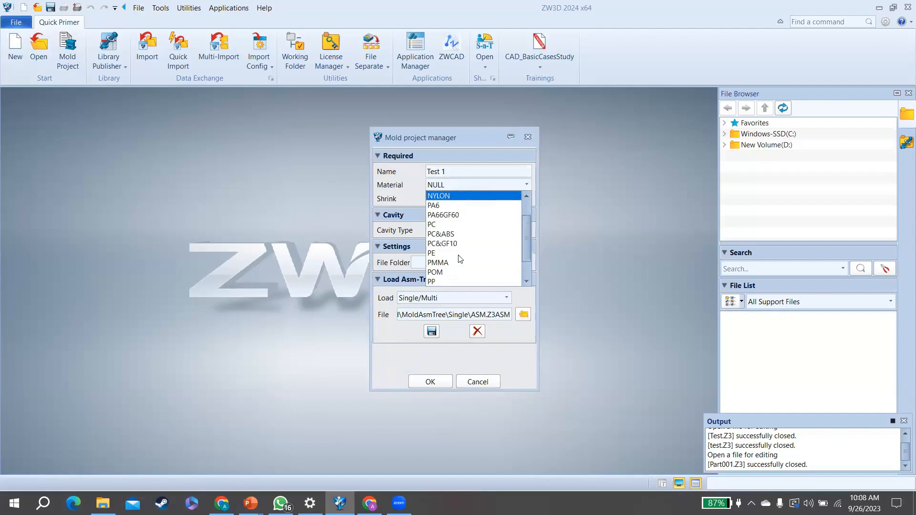
{"action": "scroll", "coordinate": [459, 228], "scroll_direction": "up", "scroll_amount": 3}
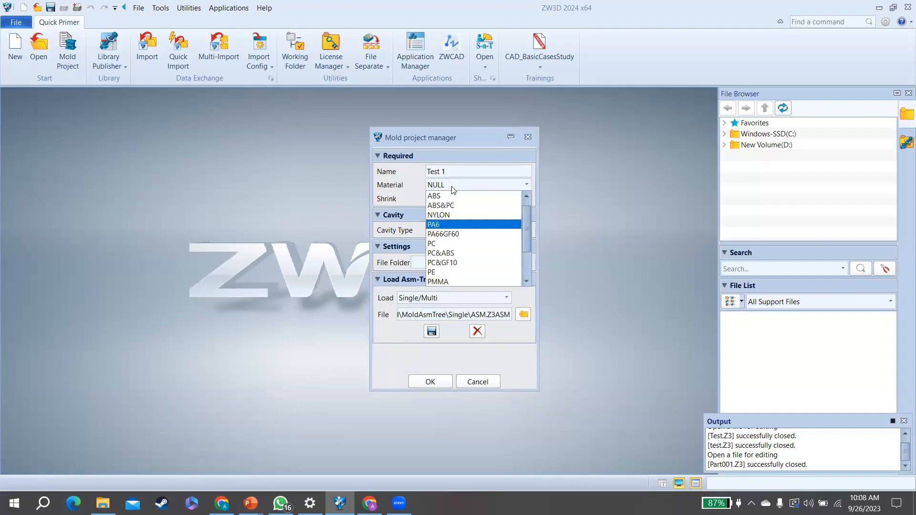
{"action": "key", "text": "Escape"}
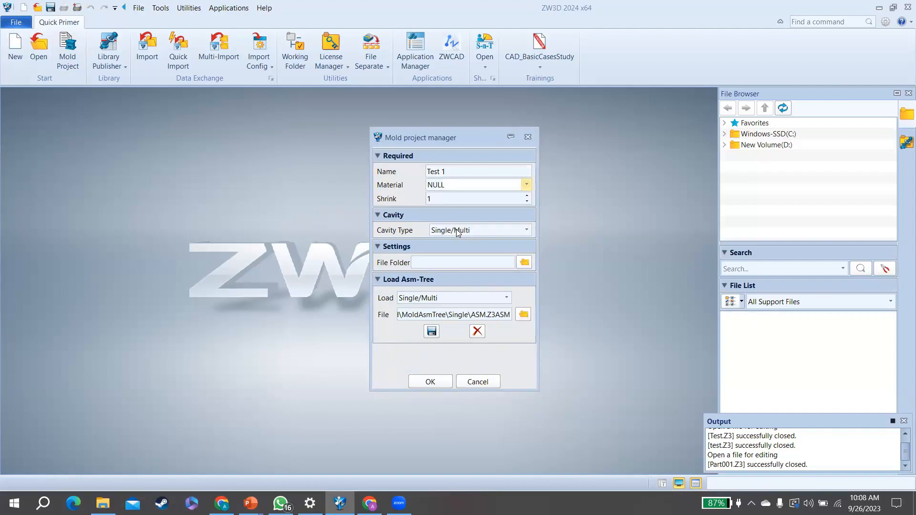
{"action": "left_click", "coordinate": [458, 231]}
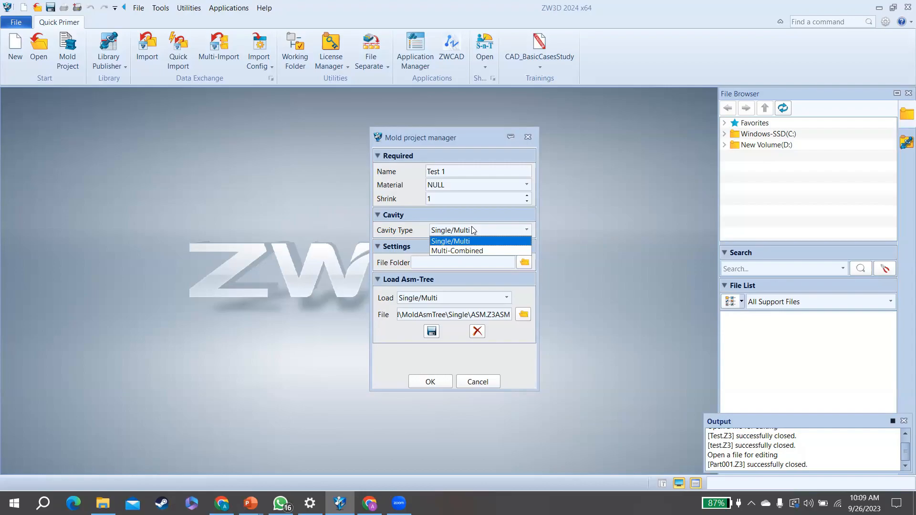
{"action": "left_click", "coordinate": [461, 241]}
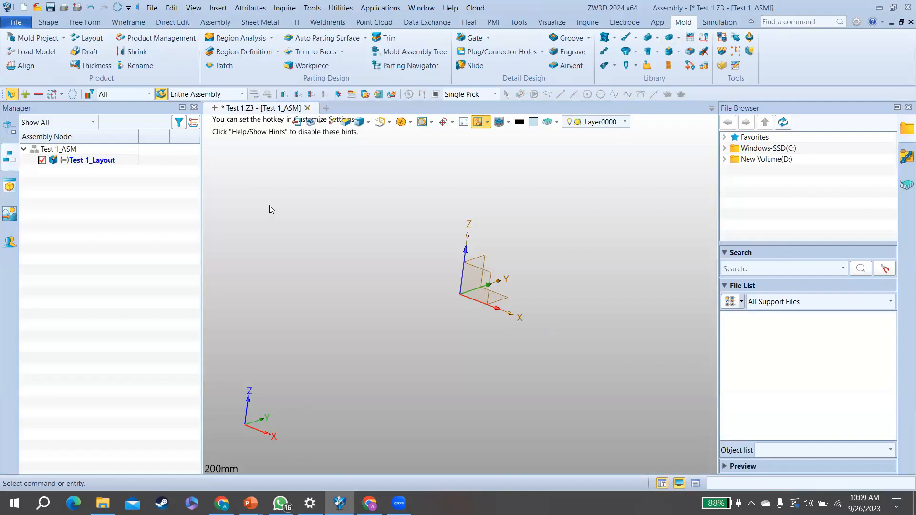
Step: Load the Handle_Cover part from 6-Handle_Or.Z3 into the mold layout, using the default XY datum
{"action": "left_click", "coordinate": [45, 57]}
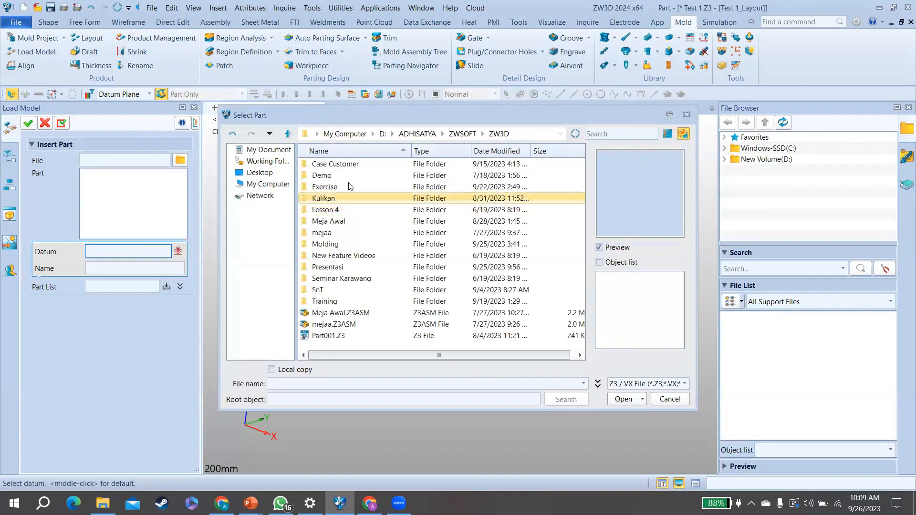
{"action": "left_click", "coordinate": [622, 399]}
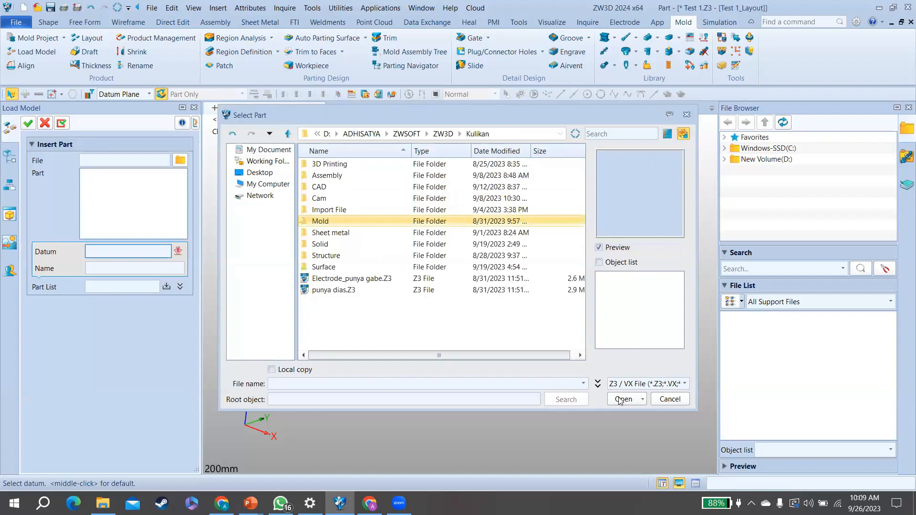
{"action": "left_click", "coordinate": [619, 399]}
{"action": "key", "text": "Return"}
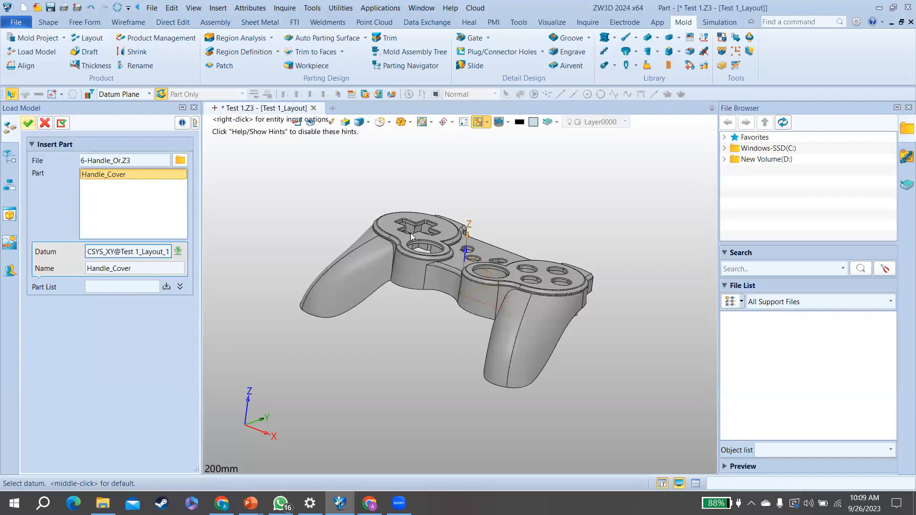
{"action": "middle_click", "coordinate": [411, 237]}
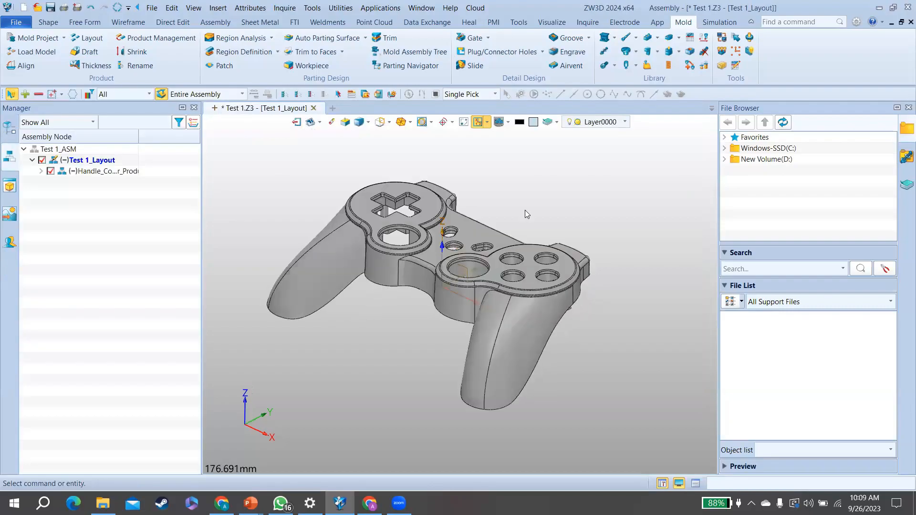
Step: Examine the loaded handle cover from several sides, including its button openings, the side window and the underside posts
{"action": "right_click_drag", "start_coordinate": [525, 210], "coordinate": [524, 217]}
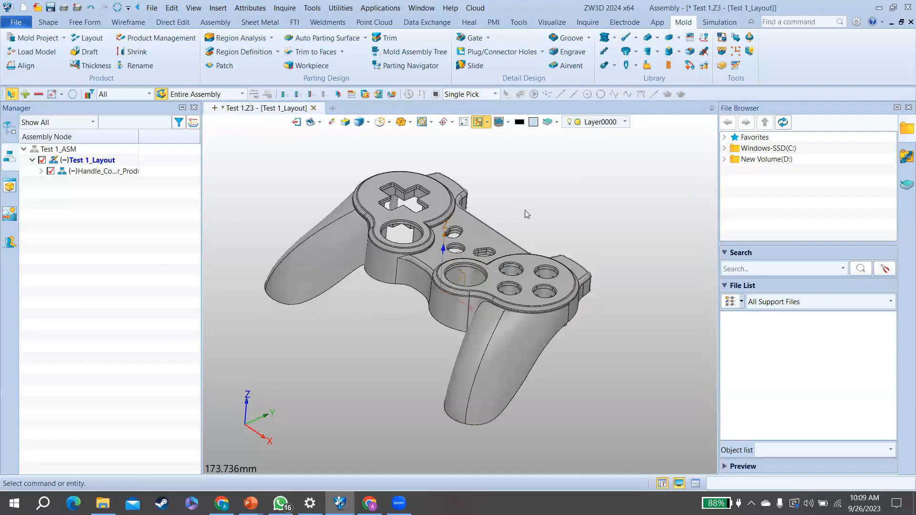
{"action": "scroll", "coordinate": [525, 210], "scroll_direction": "up", "scroll_amount": 2}
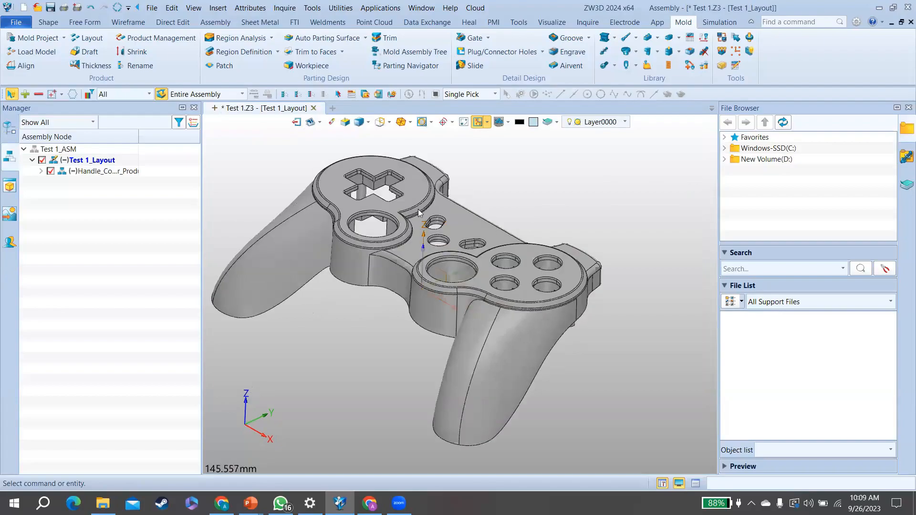
{"action": "scroll", "coordinate": [416, 305], "scroll_direction": "down", "scroll_amount": 1}
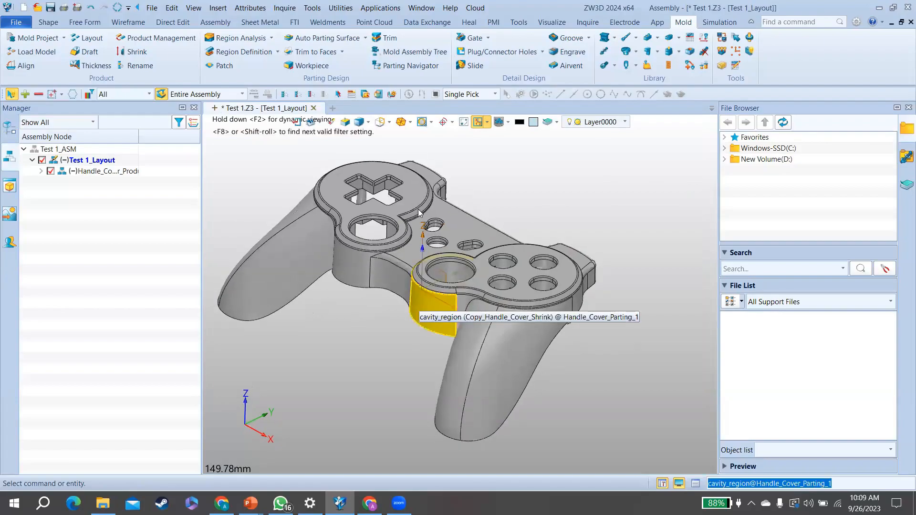
{"action": "scroll", "coordinate": [418, 209], "scroll_direction": "down", "scroll_amount": 3}
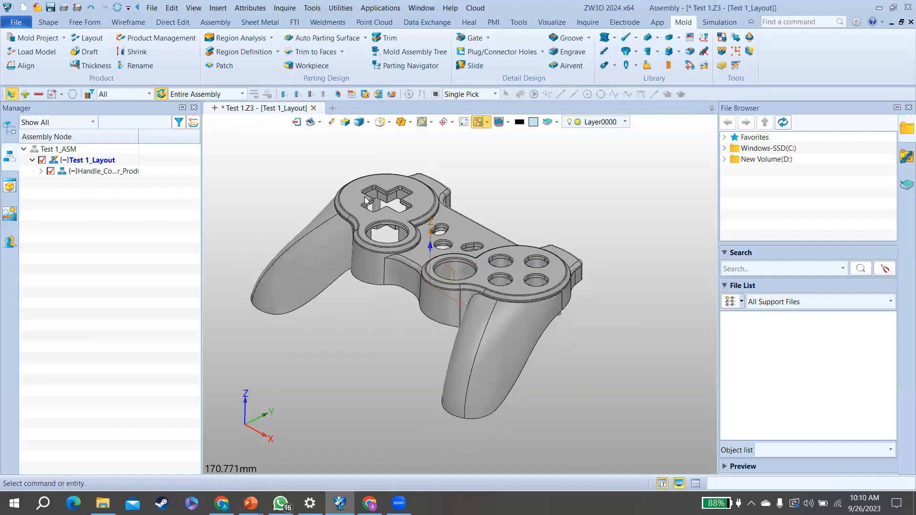
{"action": "scroll", "coordinate": [365, 199], "scroll_direction": "up", "scroll_amount": 3}
{"action": "scroll", "coordinate": [364, 162], "scroll_direction": "down", "scroll_amount": 1}
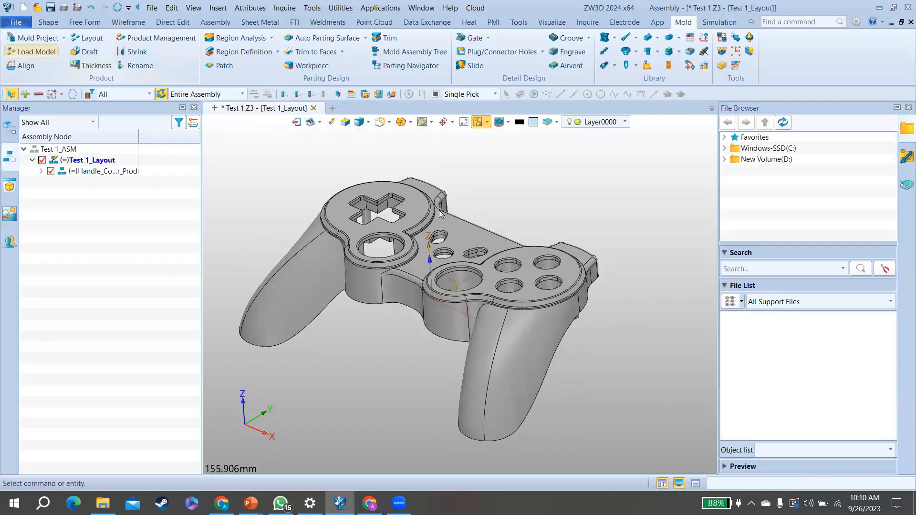
{"action": "right_click_drag", "start_coordinate": [439, 210], "coordinate": [466, 256]}
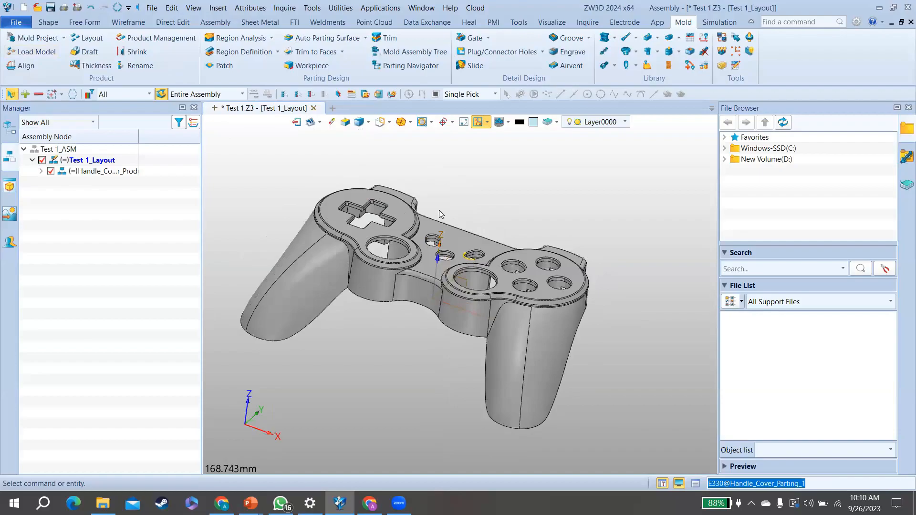
{"action": "right_click_drag", "start_coordinate": [439, 210], "coordinate": [440, 213]}
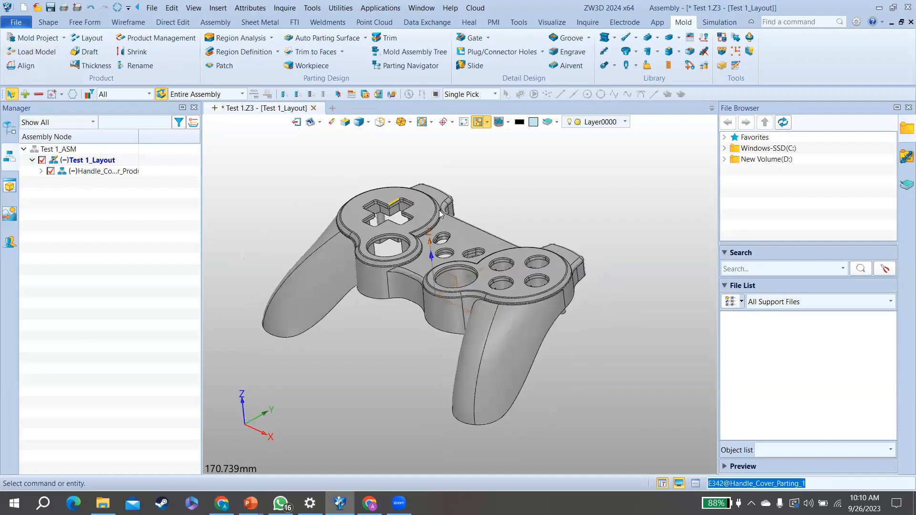
{"action": "right_click_drag", "start_coordinate": [439, 213], "coordinate": [440, 211]}
{"action": "scroll", "coordinate": [440, 211], "scroll_direction": "up", "scroll_amount": 5}
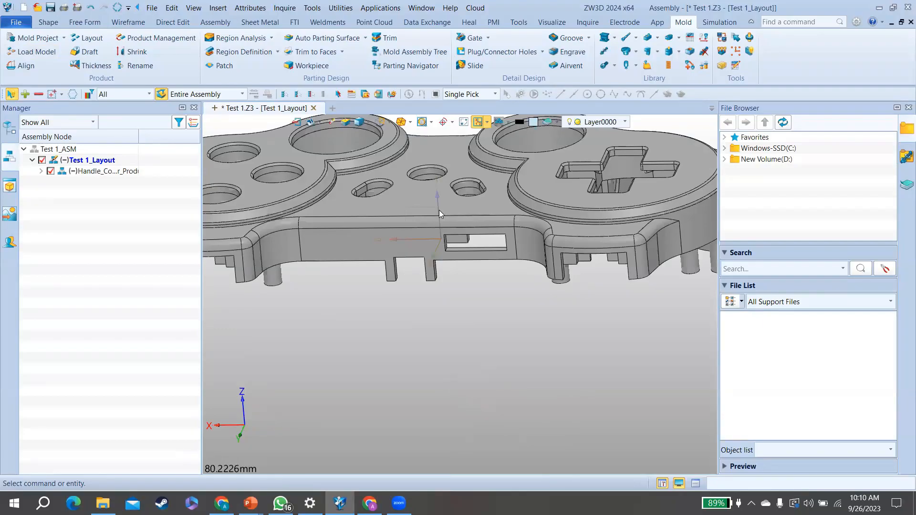
{"action": "right_click_drag", "start_coordinate": [439, 211], "coordinate": [439, 211]}
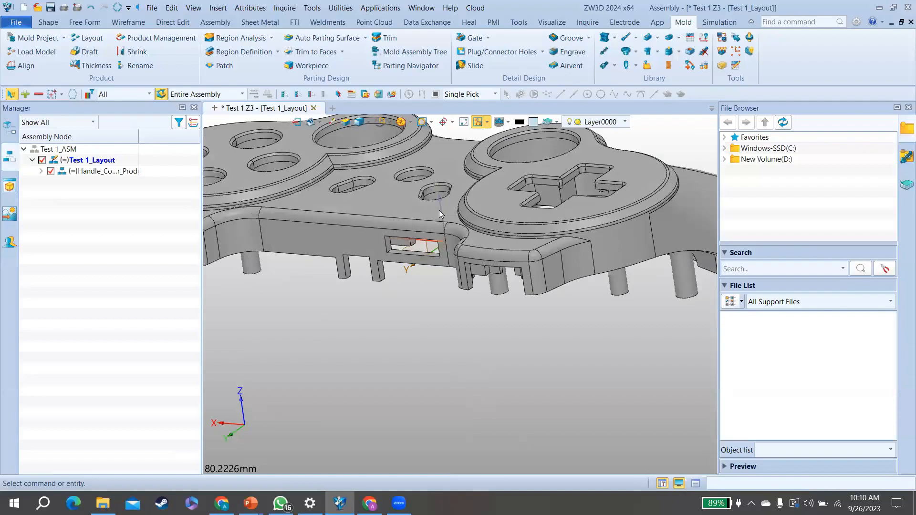
{"action": "right_click_drag", "start_coordinate": [439, 213], "coordinate": [439, 213]}
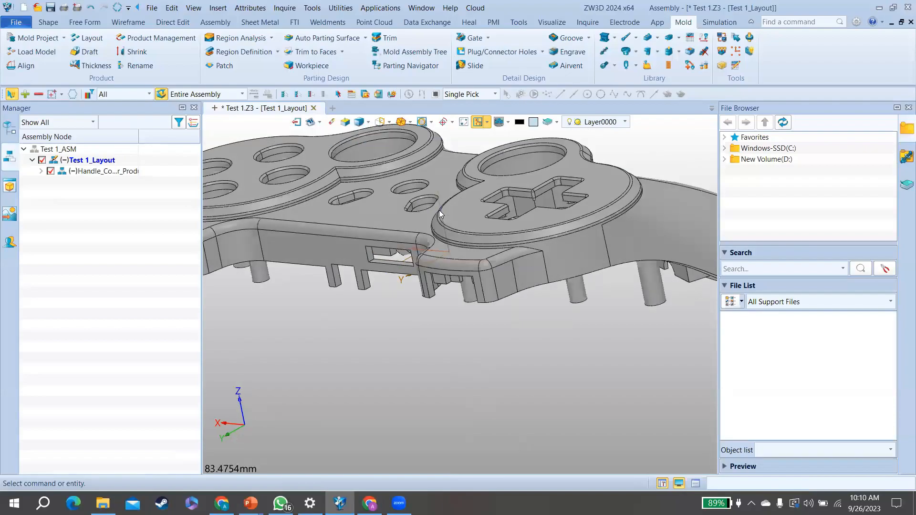
{"action": "right_click_drag", "start_coordinate": [440, 211], "coordinate": [439, 212]}
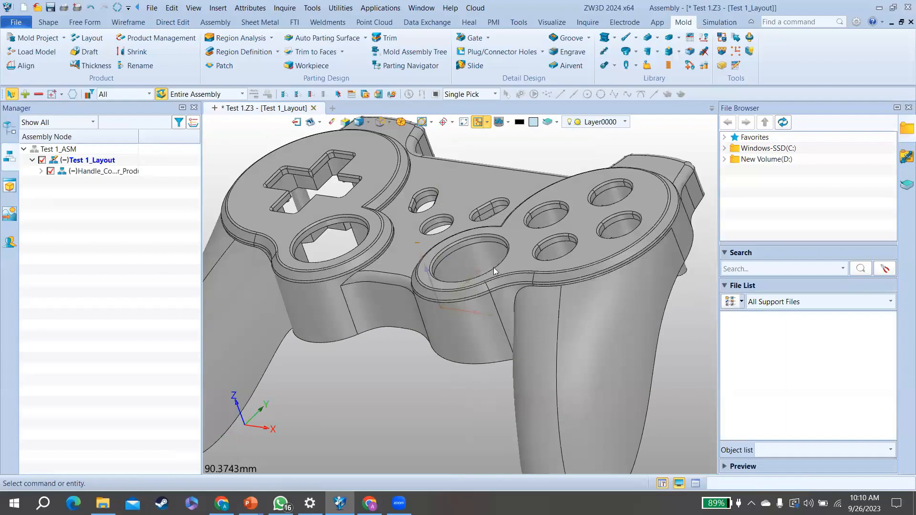
{"action": "middle_click_drag", "start_coordinate": [435, 227], "coordinate": [444, 190]}
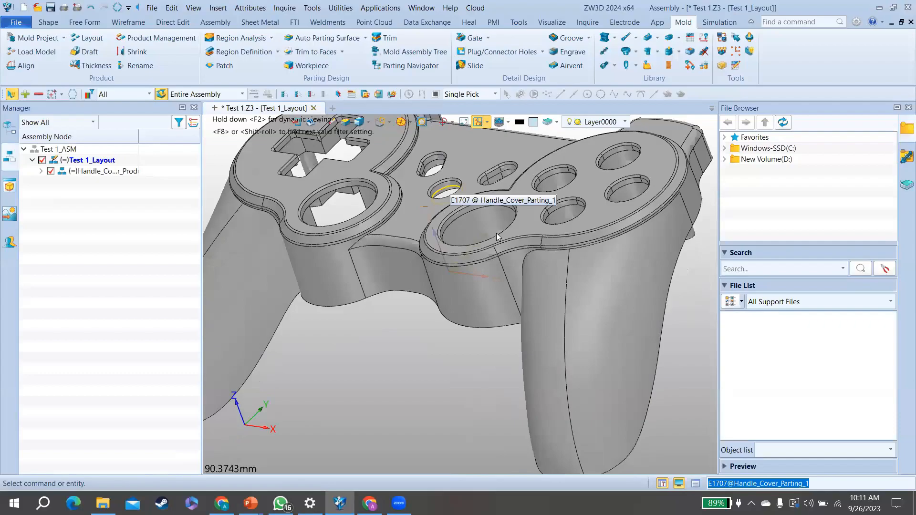
{"action": "scroll", "coordinate": [498, 237], "scroll_direction": "down", "scroll_amount": 2}
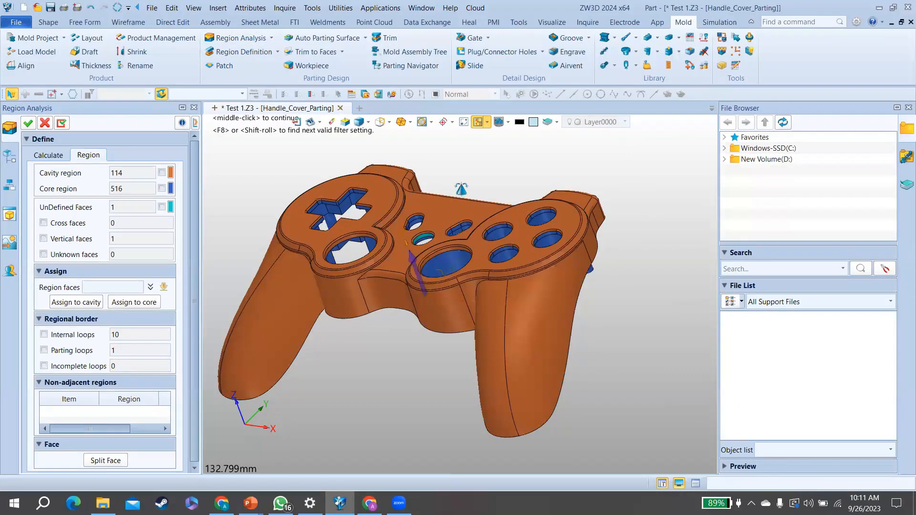
Step: Assign the undefined vertical face inside the small round hole to the core region and accept the region analysis
{"action": "middle_click_drag", "start_coordinate": [480, 204], "coordinate": [461, 211]}
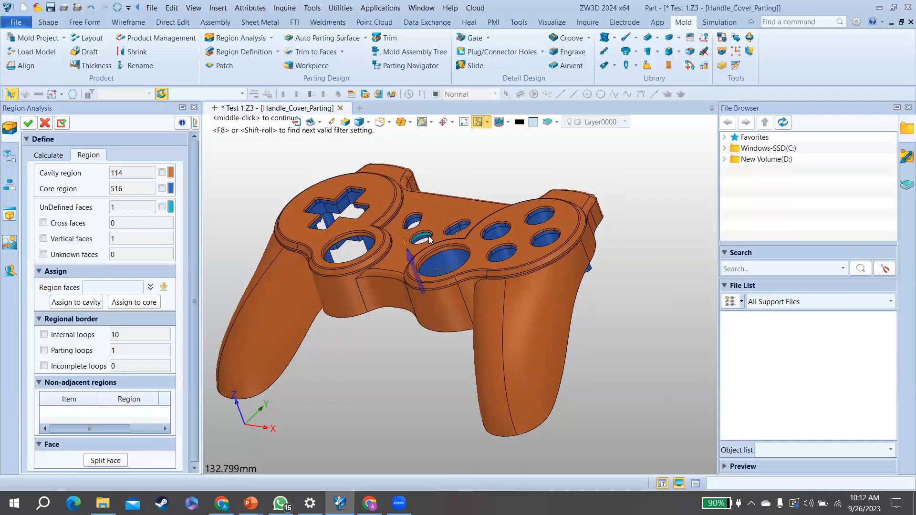
{"action": "scroll", "coordinate": [429, 240], "scroll_direction": "up", "scroll_amount": 3}
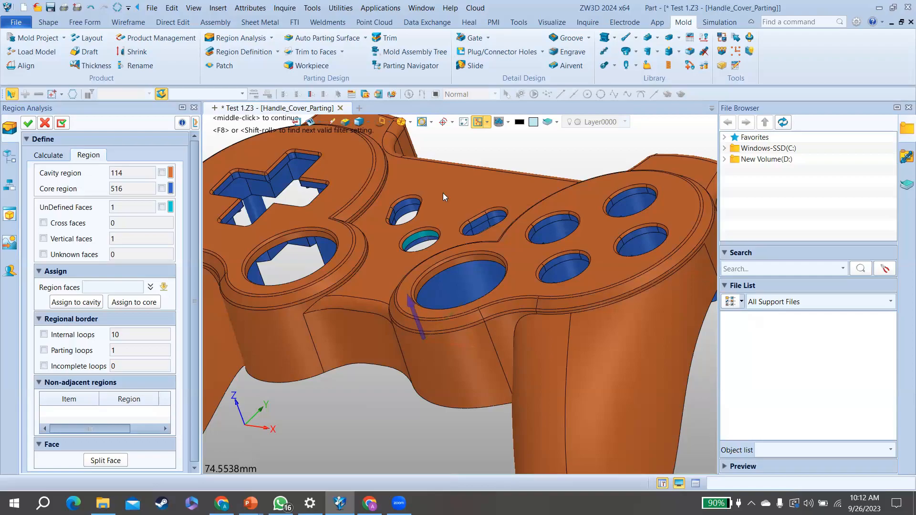
{"action": "left_click", "coordinate": [99, 286]}
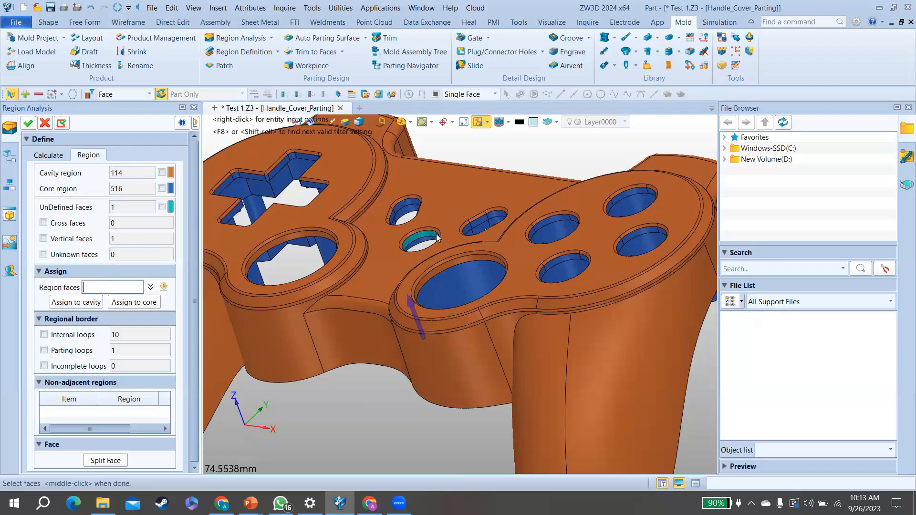
{"action": "left_click", "coordinate": [428, 239]}
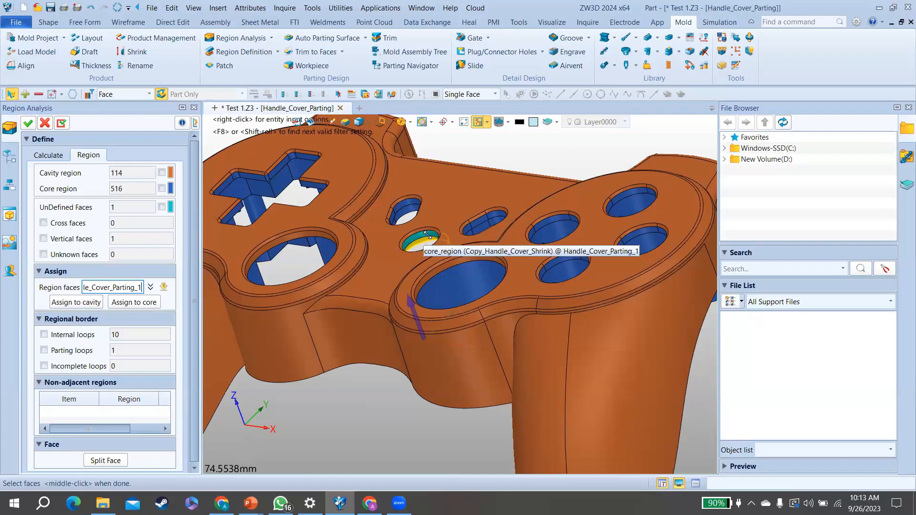
{"action": "scroll", "coordinate": [418, 235], "scroll_direction": "up", "scroll_amount": 5}
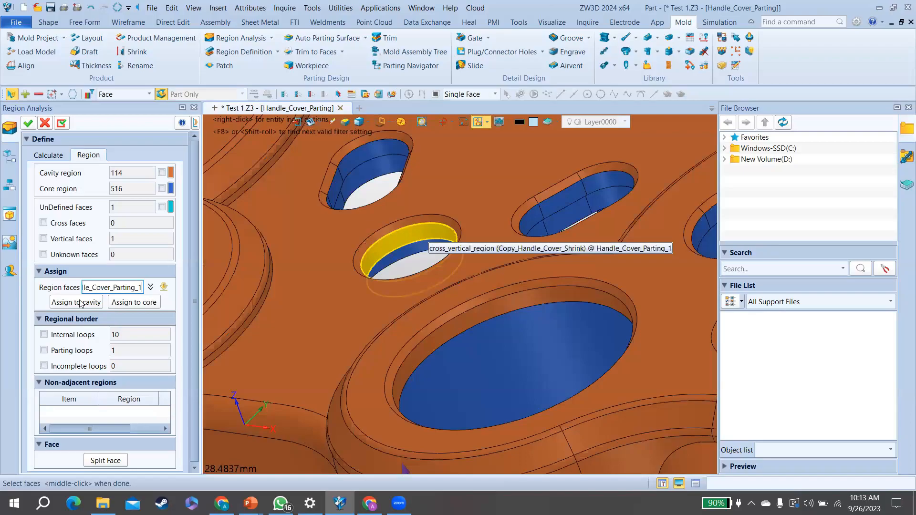
{"action": "left_click", "coordinate": [114, 298]}
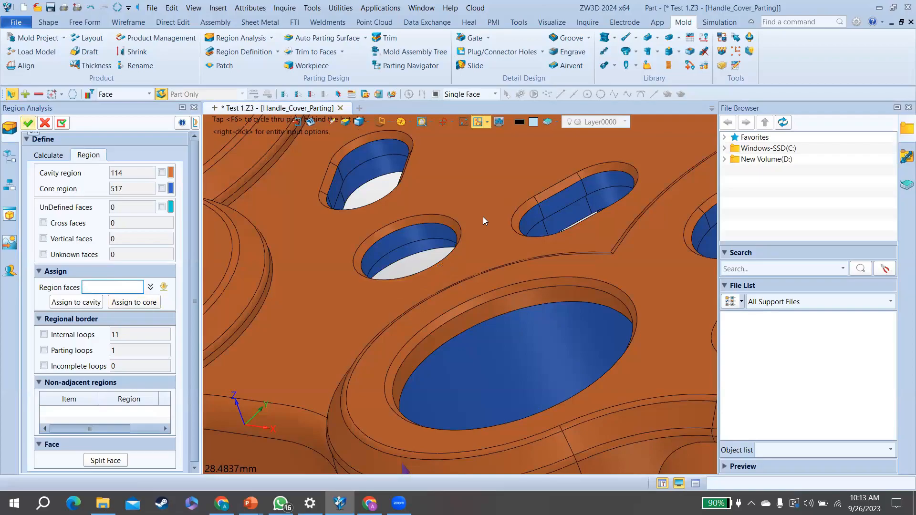
{"action": "scroll", "coordinate": [539, 201], "scroll_direction": "down", "scroll_amount": 2}
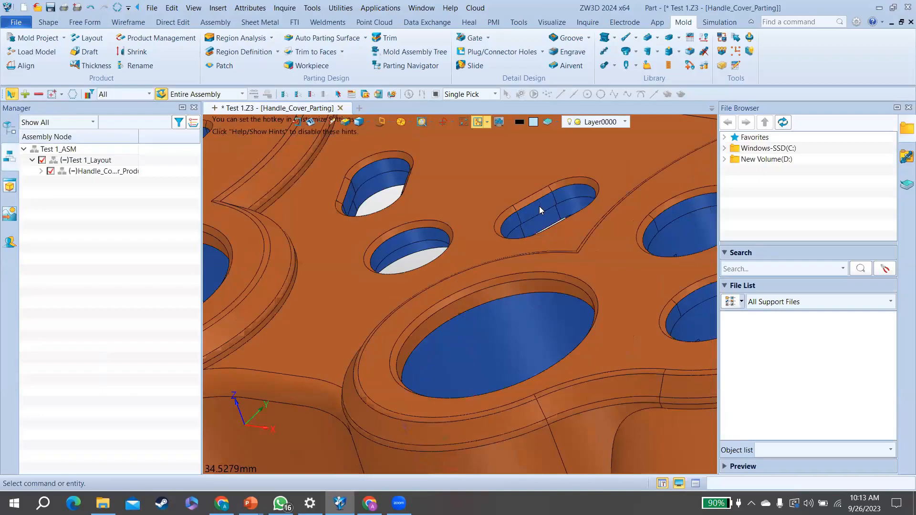
Step: Start a region definition for the handle cover shape and add a new region named Slider
{"action": "scroll", "coordinate": [541, 210], "scroll_direction": "down", "scroll_amount": 7}
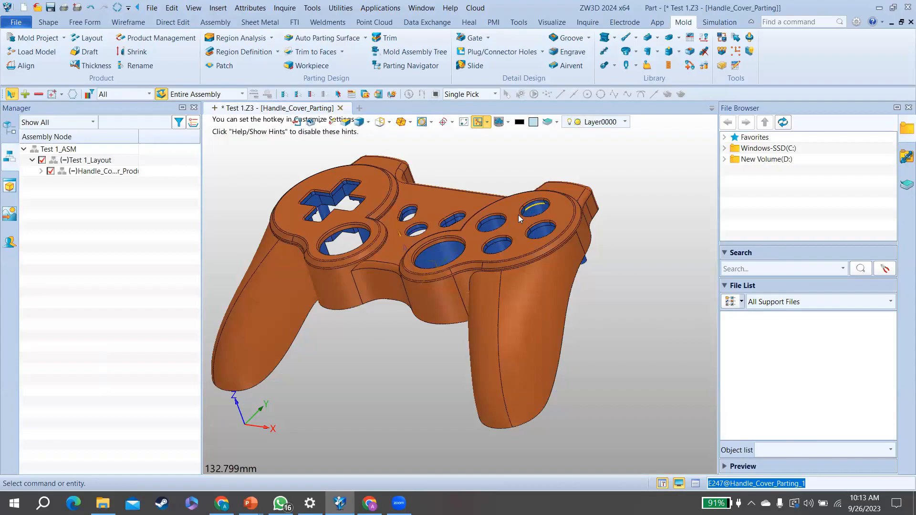
{"action": "middle_click_drag", "start_coordinate": [499, 228], "coordinate": [509, 222]}
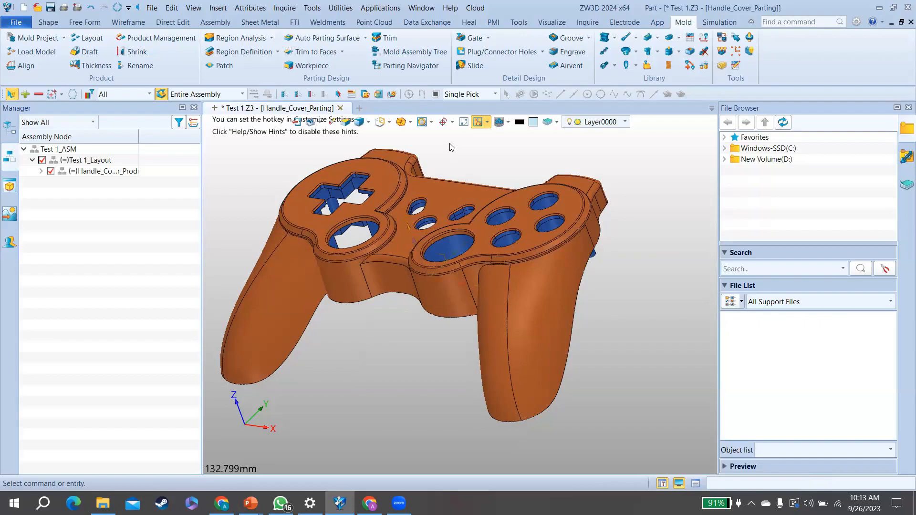
{"action": "left_click", "coordinate": [254, 52]}
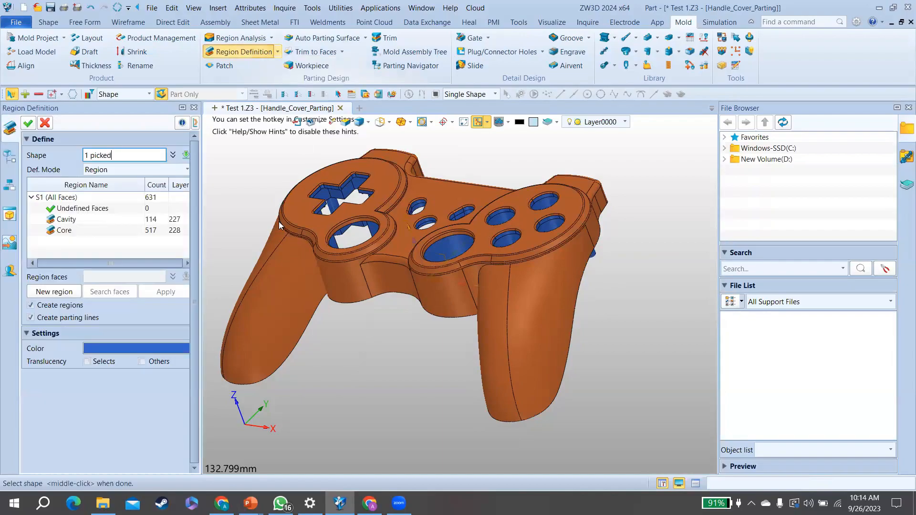
{"action": "middle_click", "coordinate": [306, 227]}
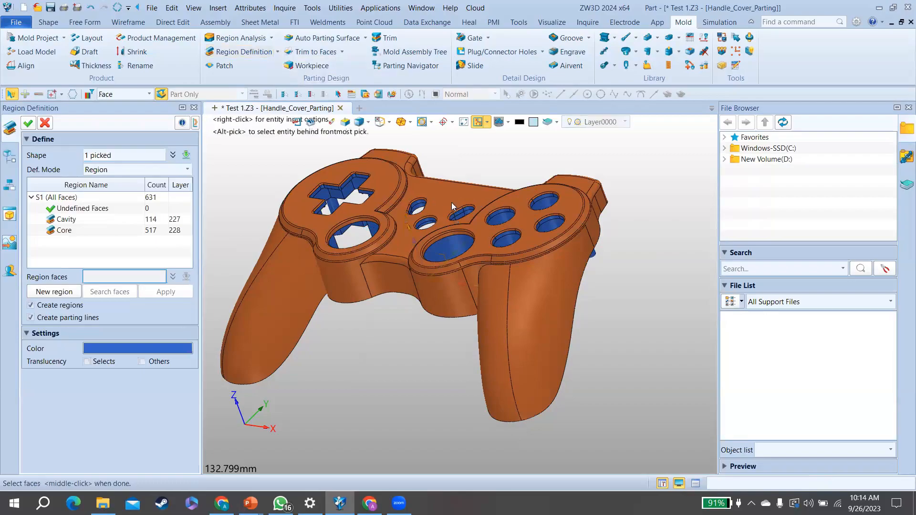
{"action": "right_click_drag", "start_coordinate": [451, 202], "coordinate": [480, 202]}
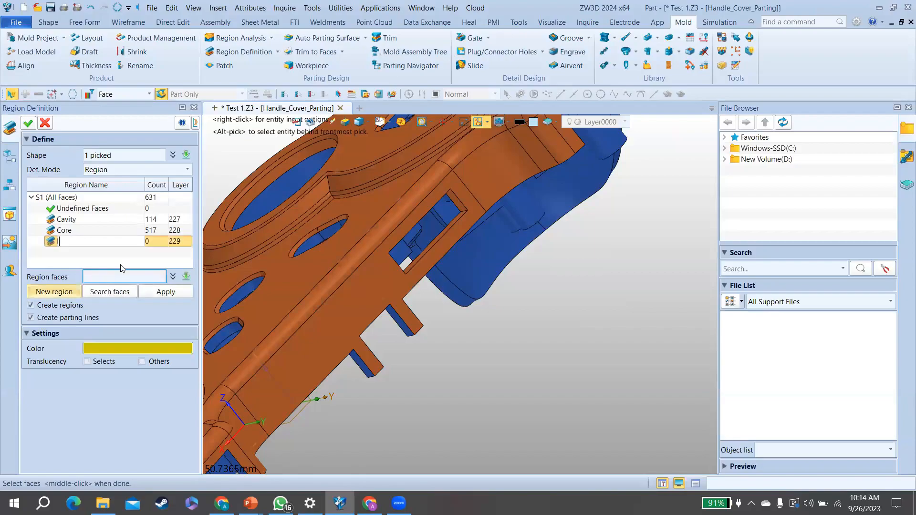
{"action": "type", "text": "S"}
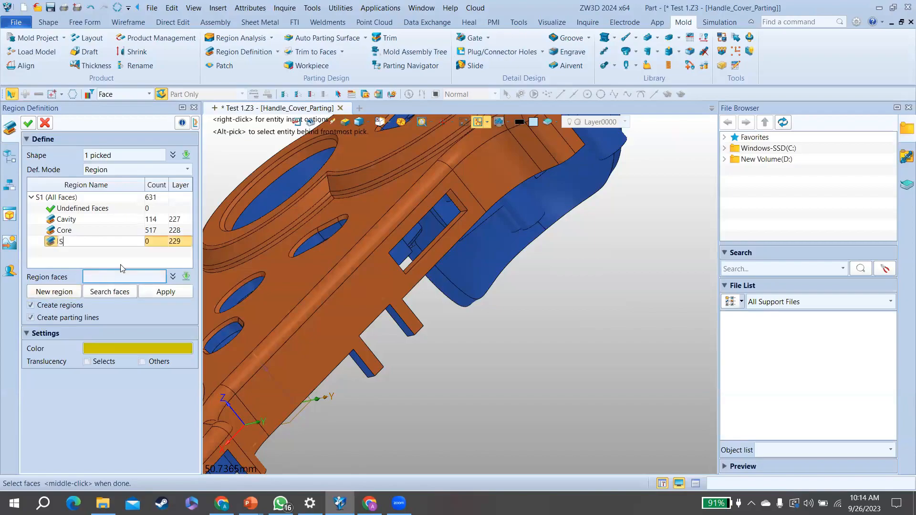
{"action": "type", "text": "lider"}
{"action": "key", "text": "Return"}
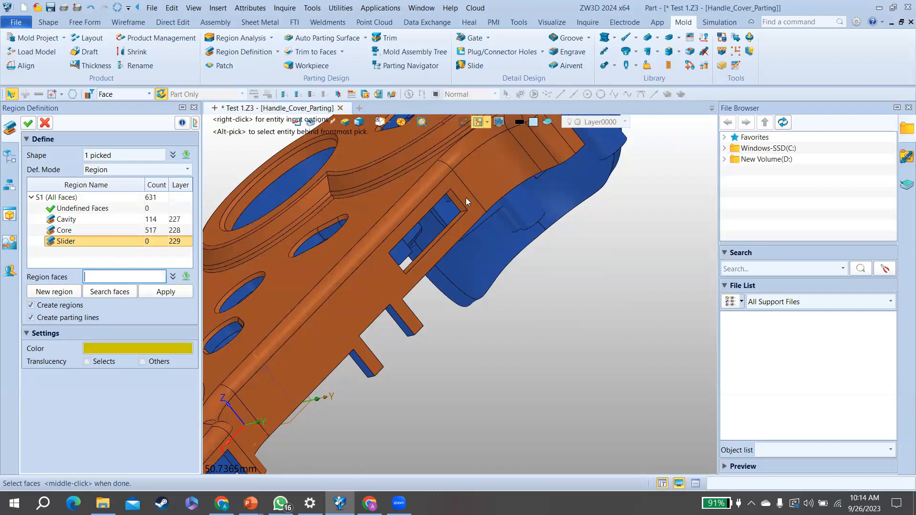
Step: Assign the inner faces of the rectangular side window to the Slider region and create the regions and parting lines
{"action": "left_click", "coordinate": [465, 197]}
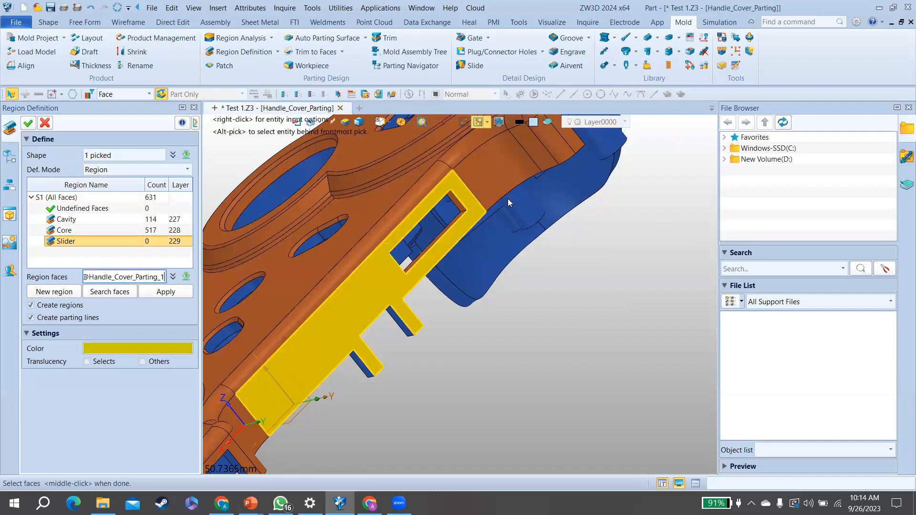
{"action": "left_click", "coordinate": [482, 196]}
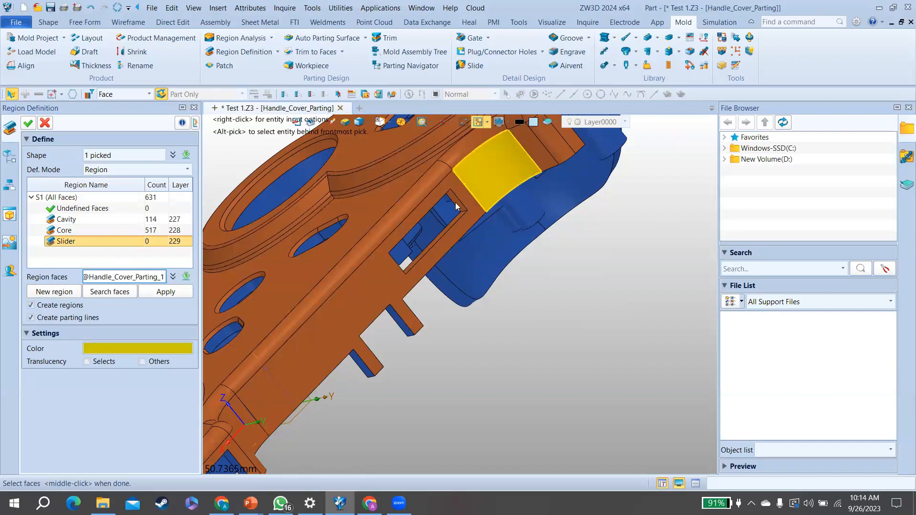
{"action": "mouse_move", "coordinate": [457, 205]}
{"action": "right_mouse_down"}
{"action": "mouse_move", "coordinate": [460, 191]}
{"action": "mouse_move", "coordinate": [445, 183]}
{"action": "mouse_move", "coordinate": [455, 206]}
{"action": "right_mouse_up"}
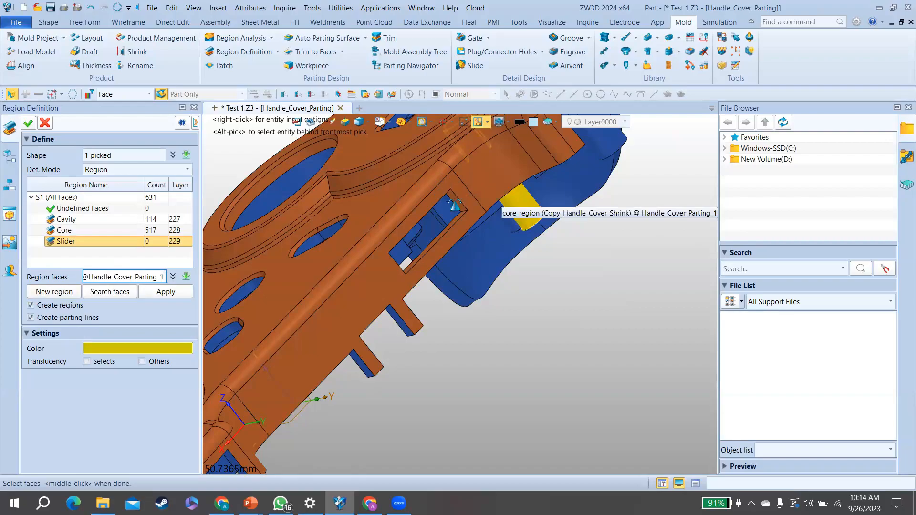
{"action": "scroll", "coordinate": [462, 189], "scroll_direction": "up", "scroll_amount": 3}
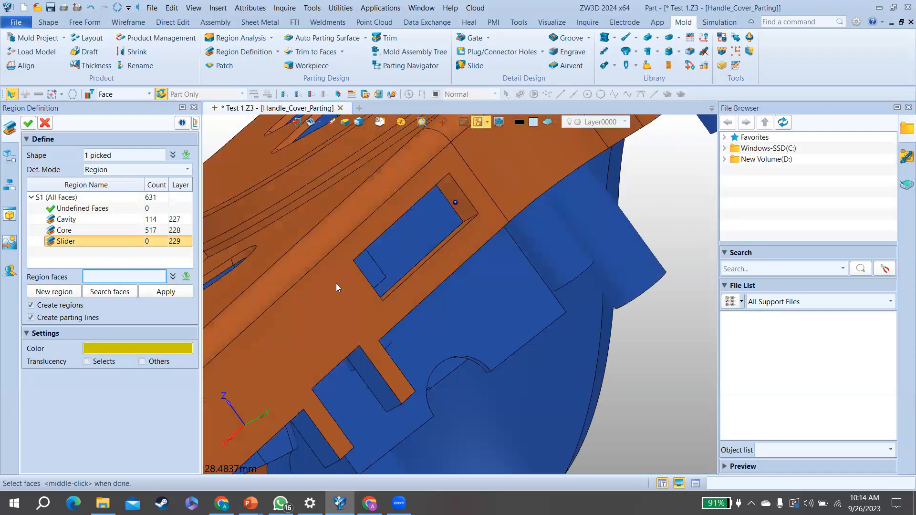
{"action": "right_click_drag", "start_coordinate": [336, 284], "coordinate": [372, 274]}
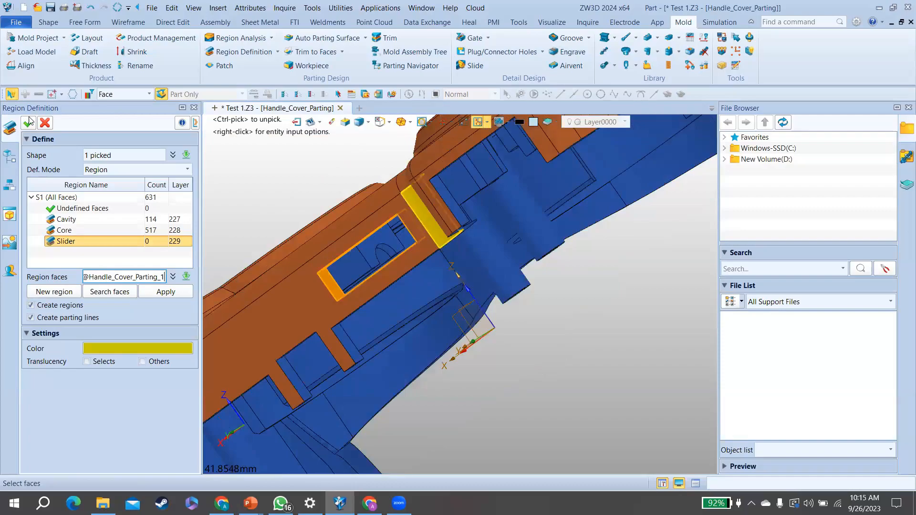
{"action": "left_click", "coordinate": [29, 122]}
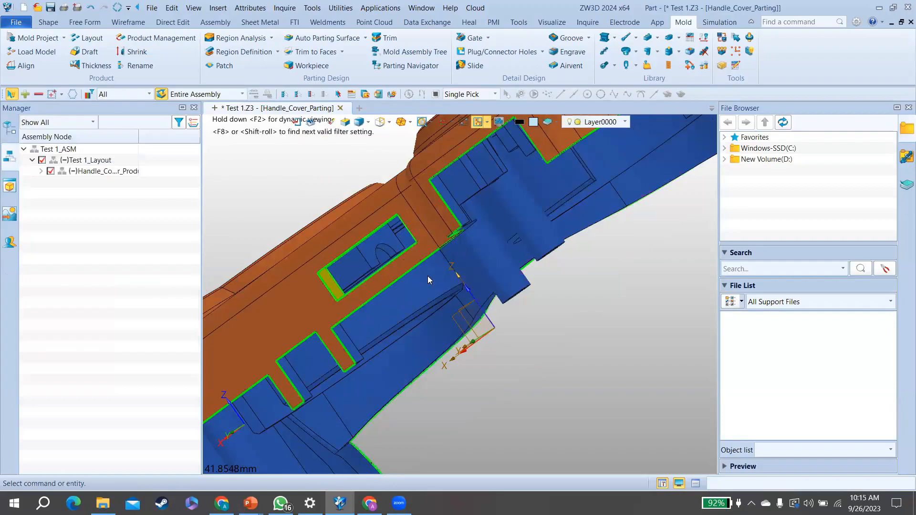
{"action": "scroll", "coordinate": [427, 275], "scroll_direction": "down", "scroll_amount": 5}
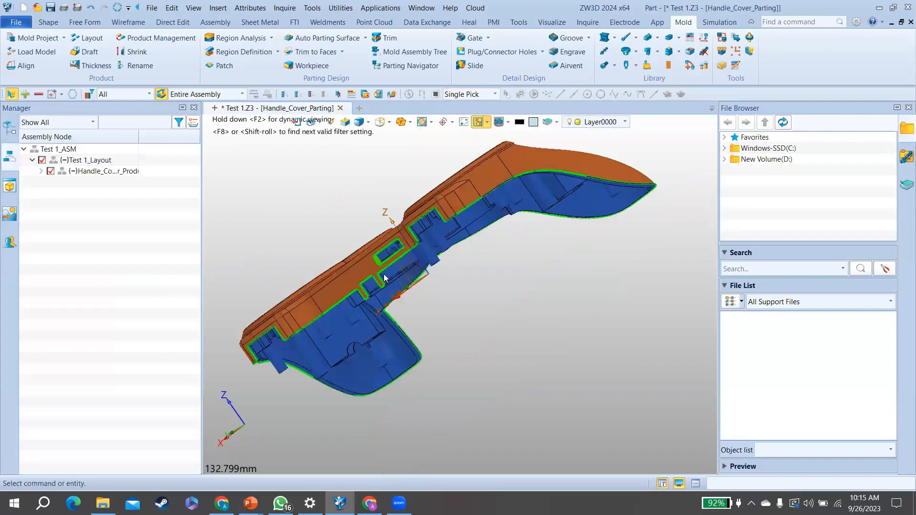
{"action": "right_click_drag", "start_coordinate": [420, 258], "coordinate": [421, 262]}
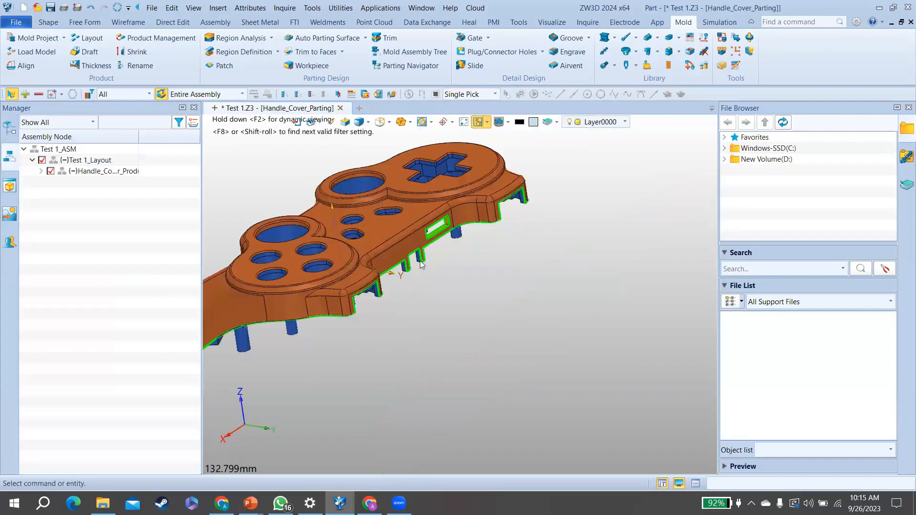
{"action": "middle_click_drag", "start_coordinate": [379, 273], "coordinate": [421, 261]}
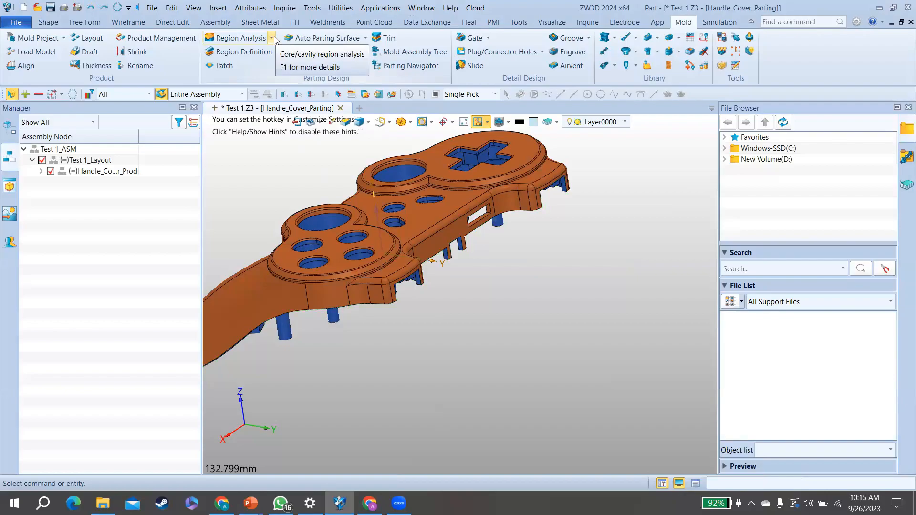
Step: Start adding parting lines manually, picking the grip's lower outer edge and the adjoining lower edges of the side wall
{"action": "left_click", "coordinate": [273, 39]}
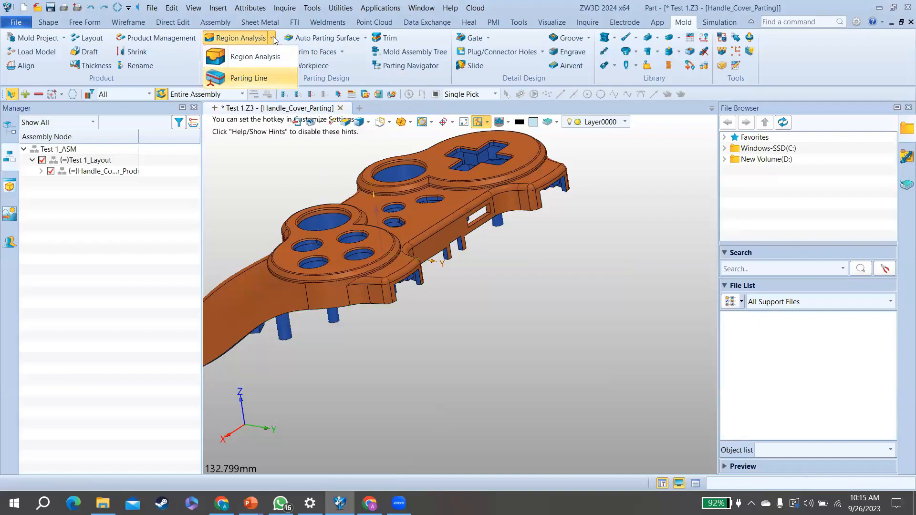
{"action": "left_click", "coordinate": [256, 73]}
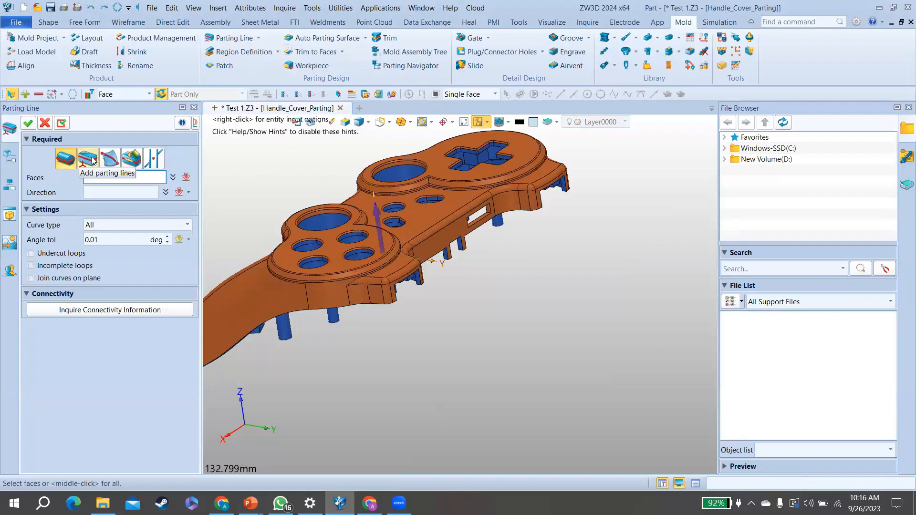
{"action": "left_click", "coordinate": [90, 159]}
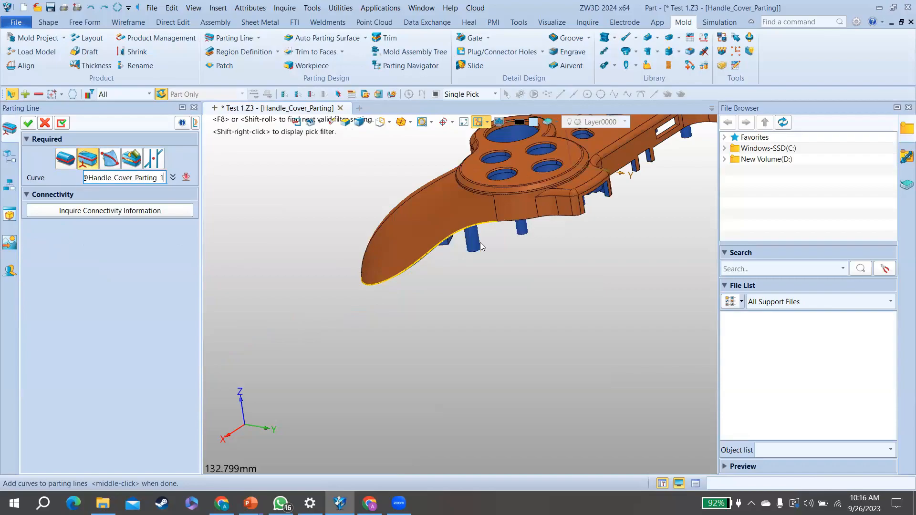
{"action": "left_click", "coordinate": [522, 226]}
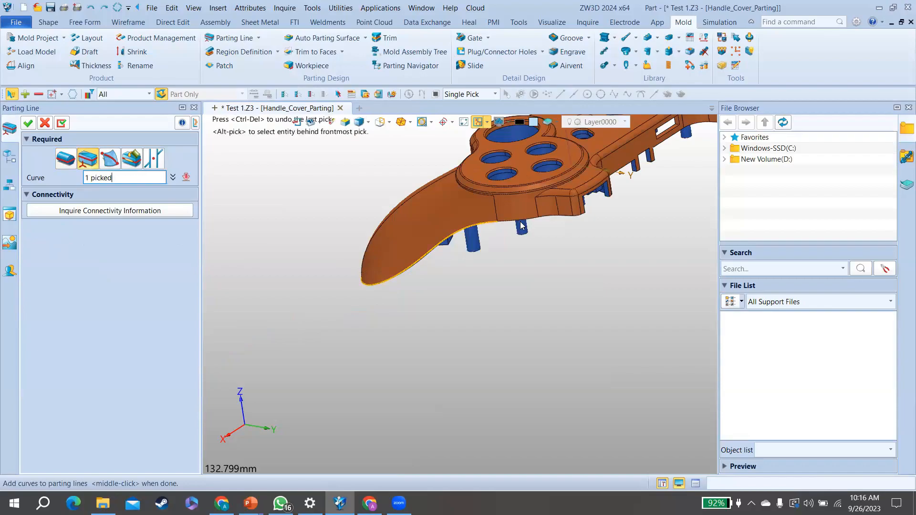
{"action": "scroll", "coordinate": [478, 216], "scroll_direction": "up", "scroll_amount": 3}
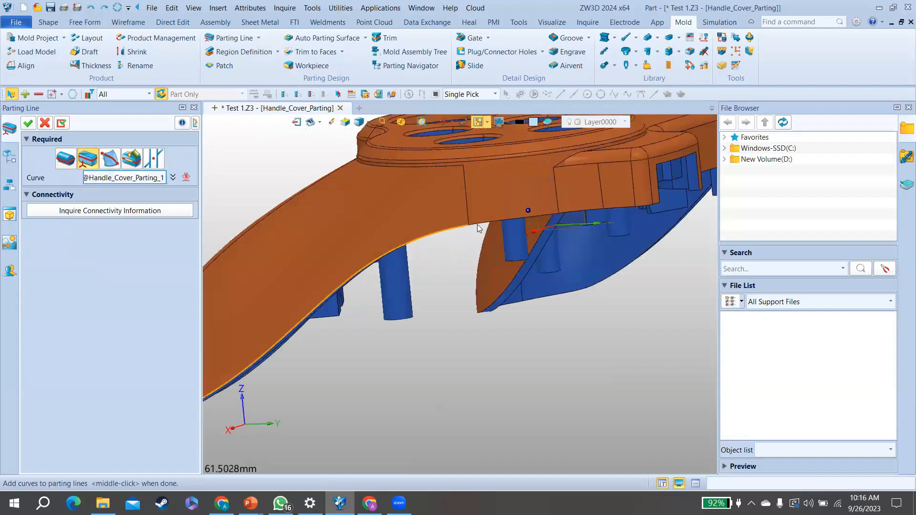
{"action": "left_click", "coordinate": [626, 217]}
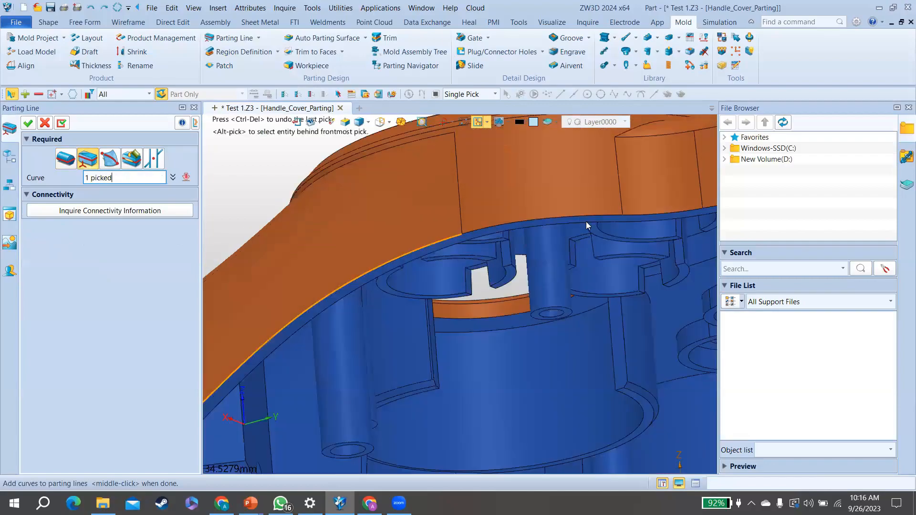
{"action": "left_click", "coordinate": [586, 222]}
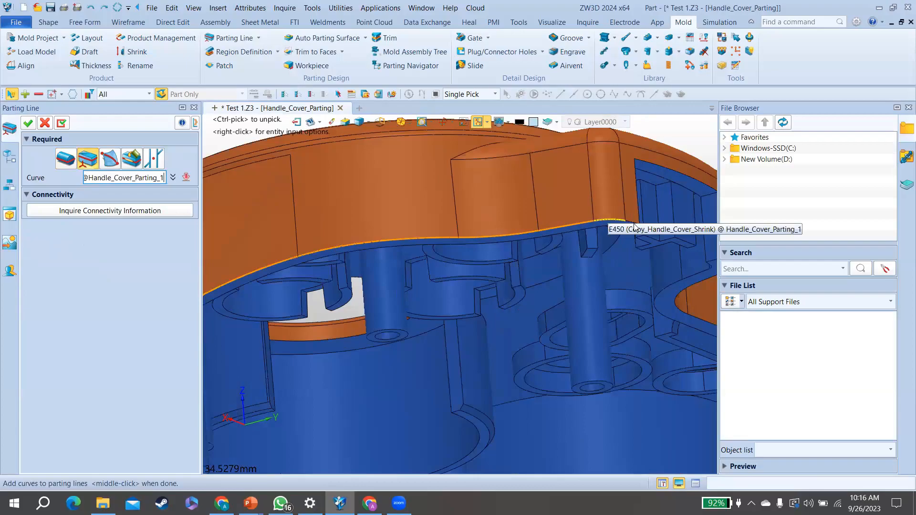
Step: Add the edges around the shoulder-button notch beside the grip to the parting lines and accept the selection
{"action": "right_click_drag", "start_coordinate": [635, 228], "coordinate": [413, 236]}
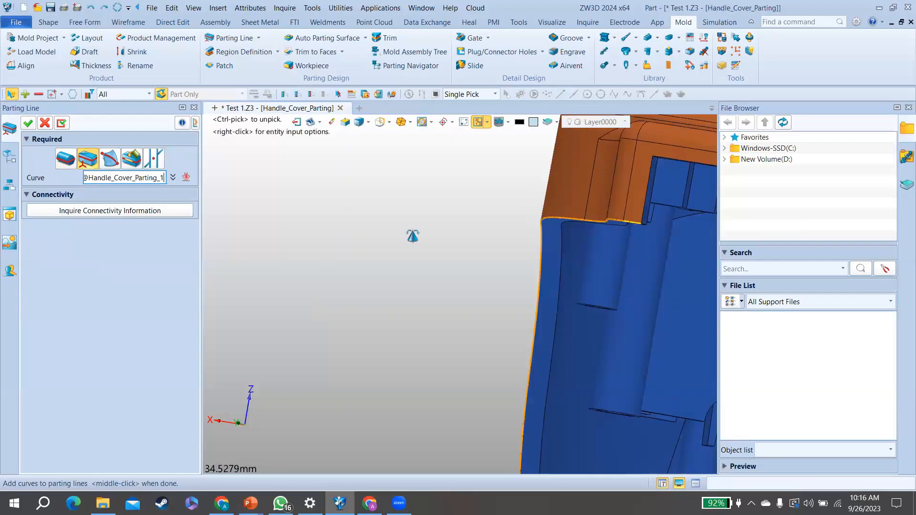
{"action": "left_click", "coordinate": [648, 188]}
{"action": "middle_click_drag", "start_coordinate": [556, 197], "coordinate": [459, 224]}
{"action": "scroll", "coordinate": [458, 223], "scroll_direction": "up", "scroll_amount": 2}
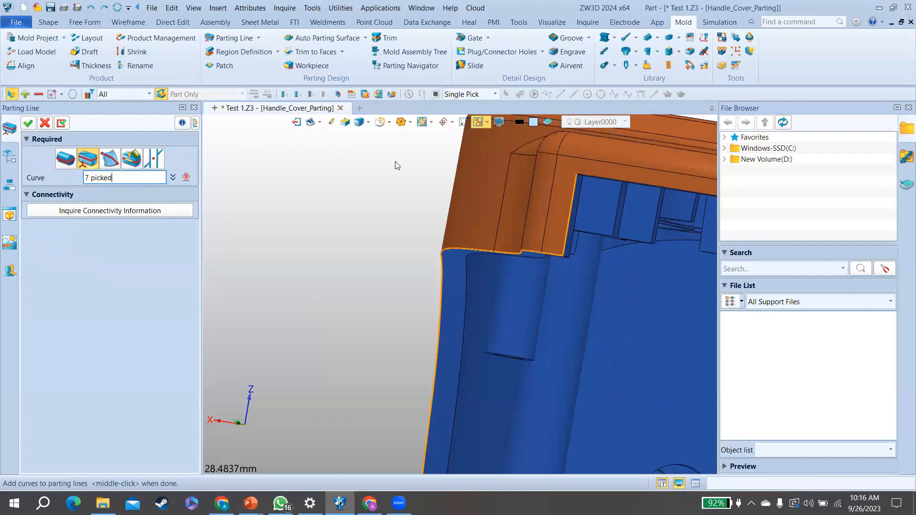
{"action": "right_click_drag", "start_coordinate": [519, 205], "coordinate": [451, 207]}
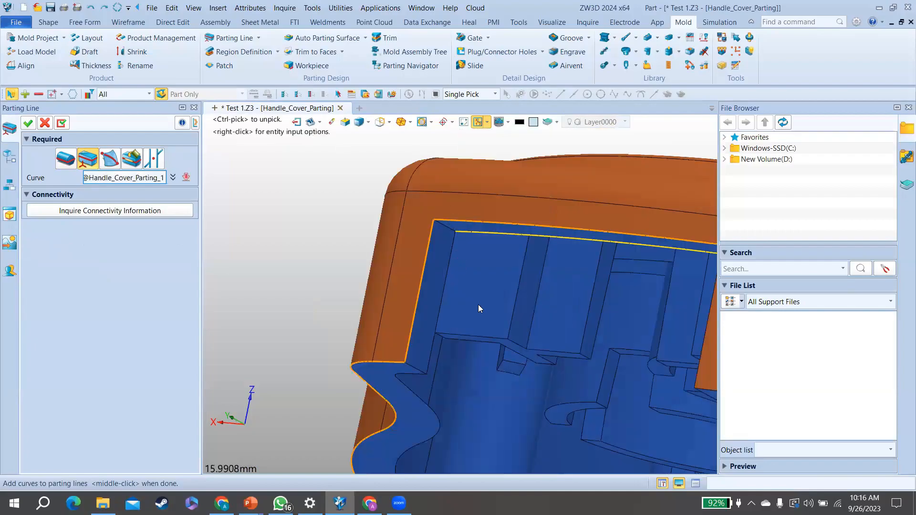
{"action": "right_click_drag", "start_coordinate": [468, 301], "coordinate": [481, 305]}
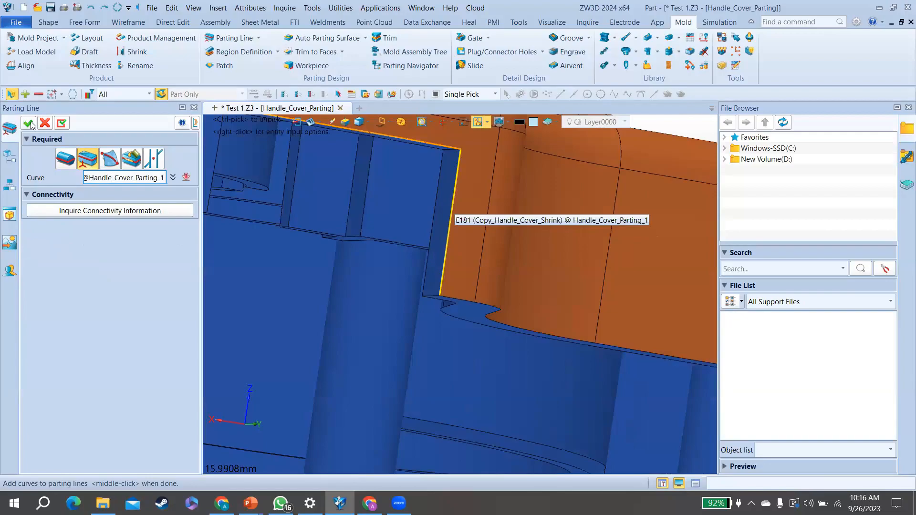
{"action": "left_click", "coordinate": [452, 234]}
{"action": "scroll", "coordinate": [453, 236], "scroll_direction": "down", "scroll_amount": 3}
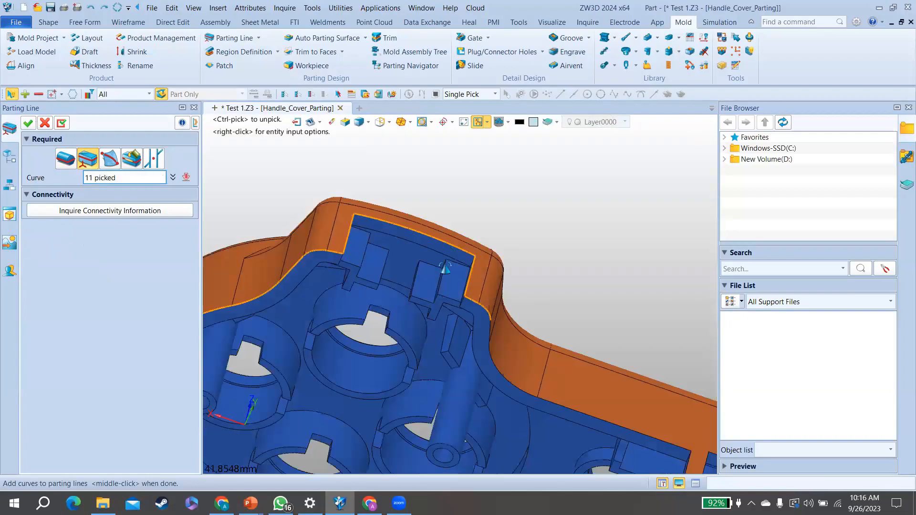
{"action": "middle_click", "coordinate": [478, 284]}
Step: Reopen the region definition for the handle cover and add a new region named Slider
{"action": "right_click_drag", "start_coordinate": [479, 287], "coordinate": [480, 290]}
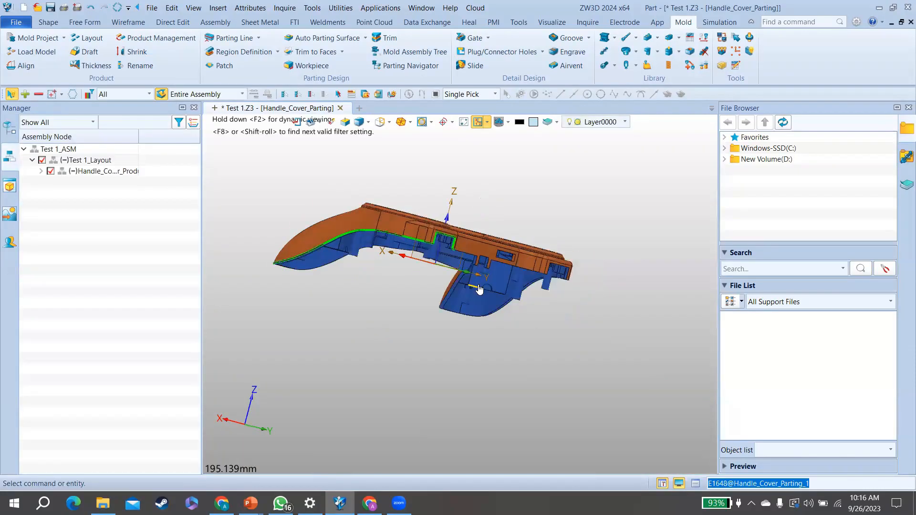
{"action": "middle_click_drag", "start_coordinate": [405, 303], "coordinate": [460, 297]}
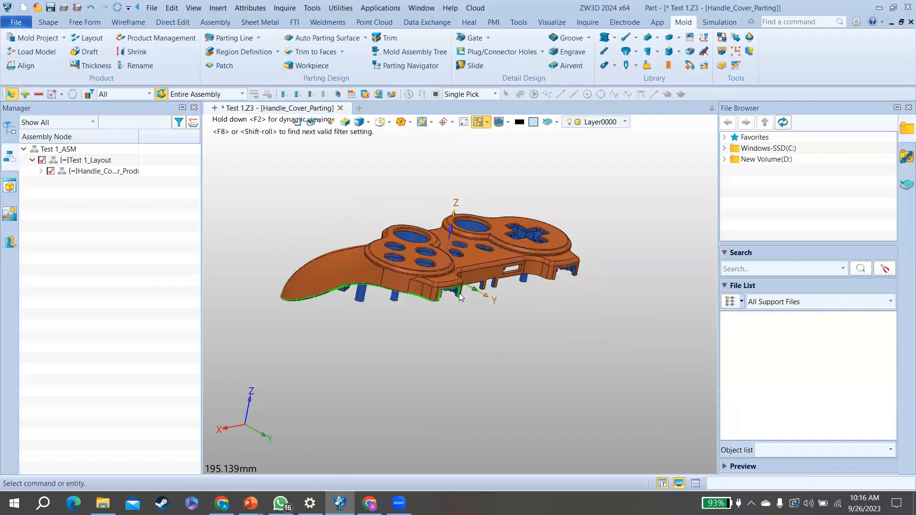
{"action": "scroll", "coordinate": [460, 297], "scroll_direction": "up", "scroll_amount": 3}
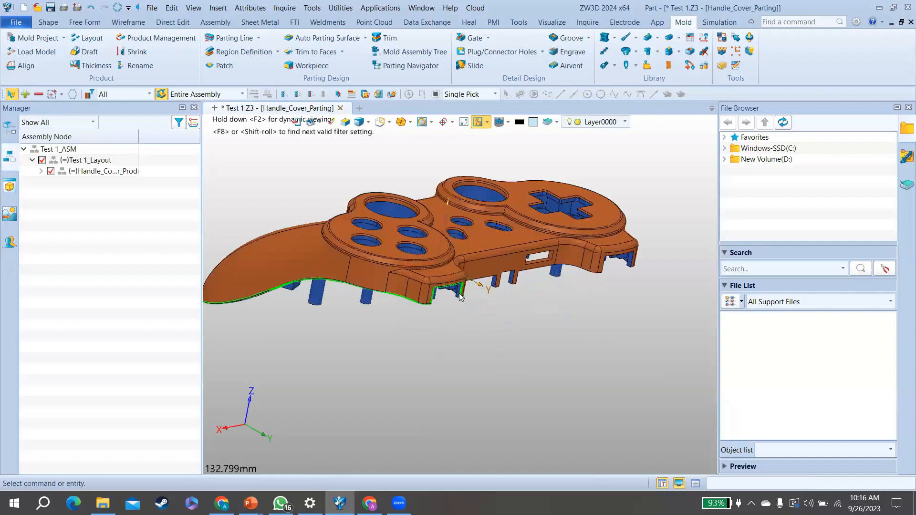
{"action": "scroll", "coordinate": [460, 297], "scroll_direction": "up", "scroll_amount": 2}
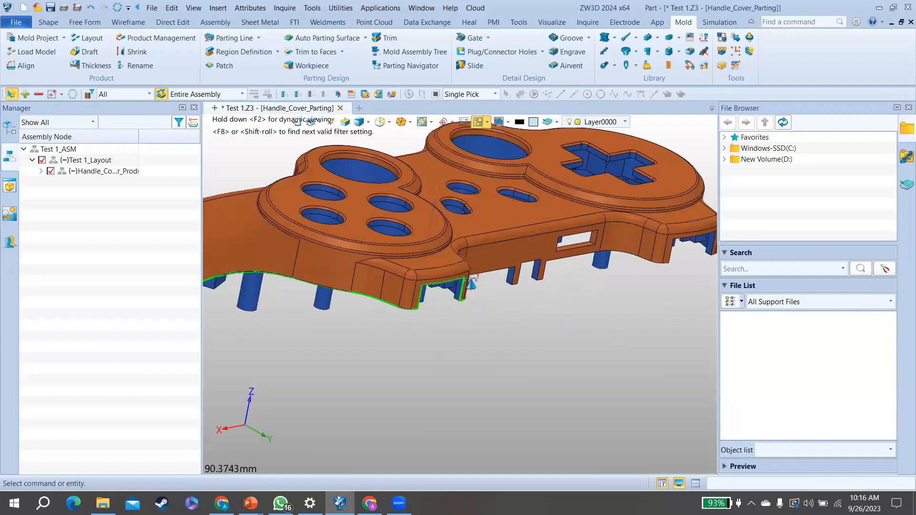
{"action": "middle_click_drag", "start_coordinate": [460, 302], "coordinate": [472, 283]}
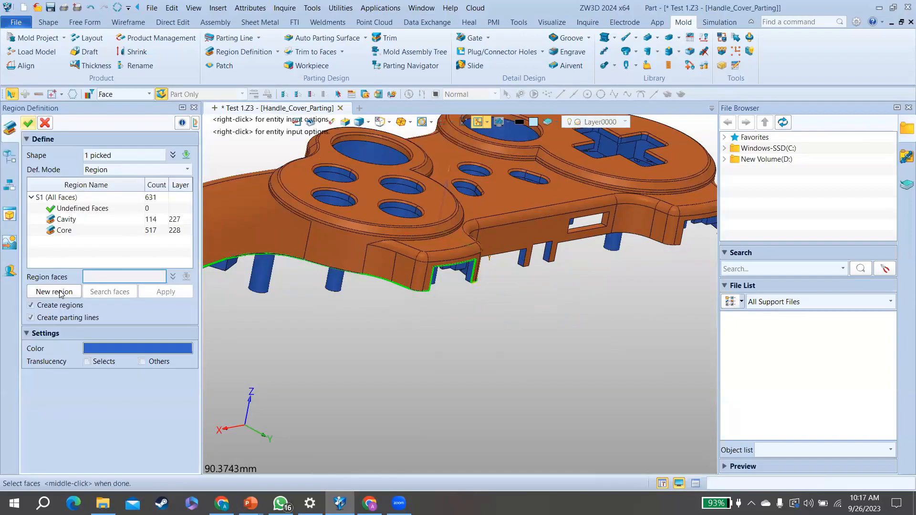
{"action": "left_click", "coordinate": [54, 291]}
{"action": "type", "text": "S"}
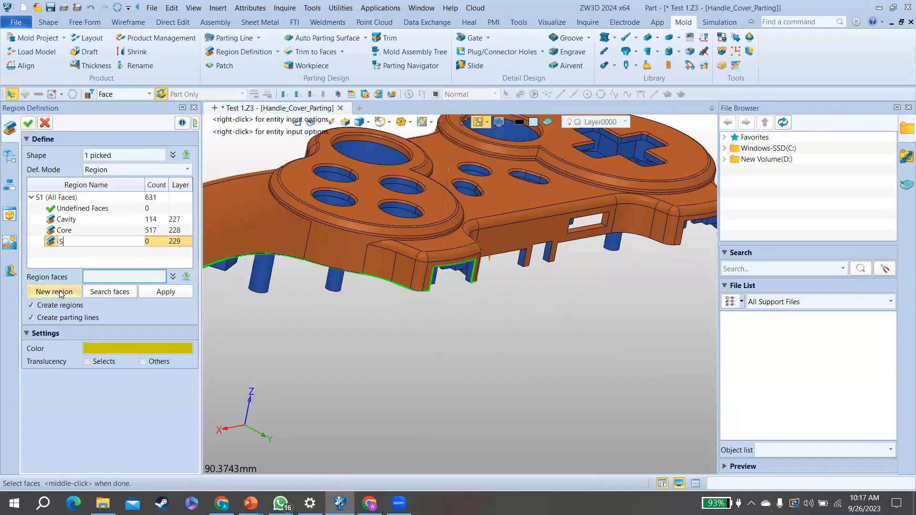
{"action": "type", "text": "lider"}
{"action": "key", "text": "Return"}
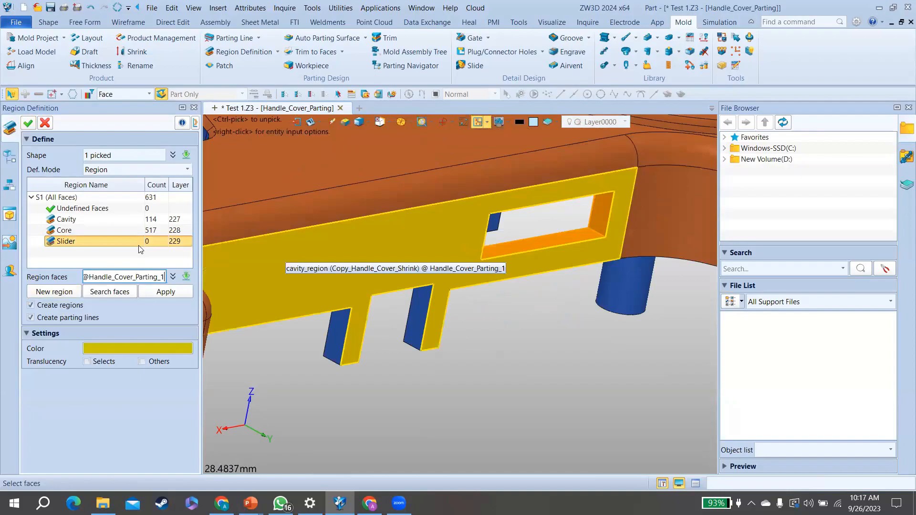
Step: Assign the four inner faces of the rectangular side window to the Slider region and create the regions and parting lines
{"action": "key", "text": "Return"}
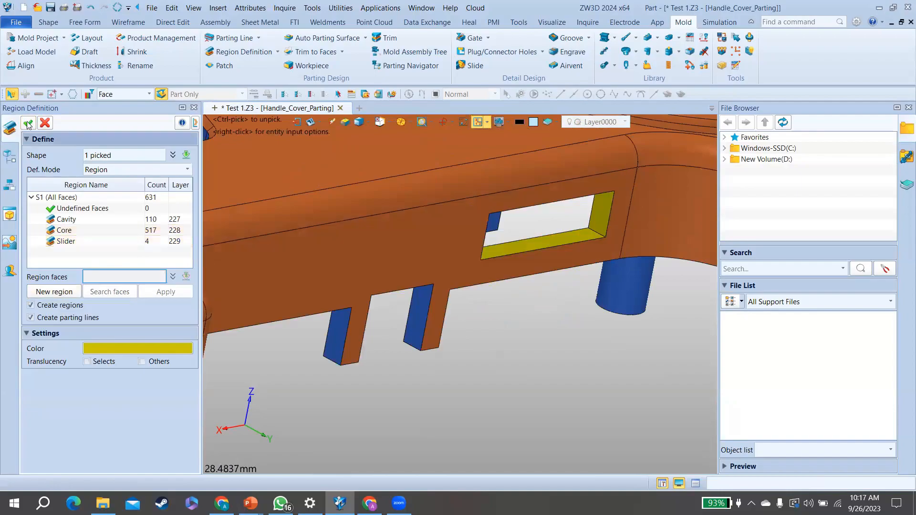
{"action": "middle_click", "coordinate": [540, 249]}
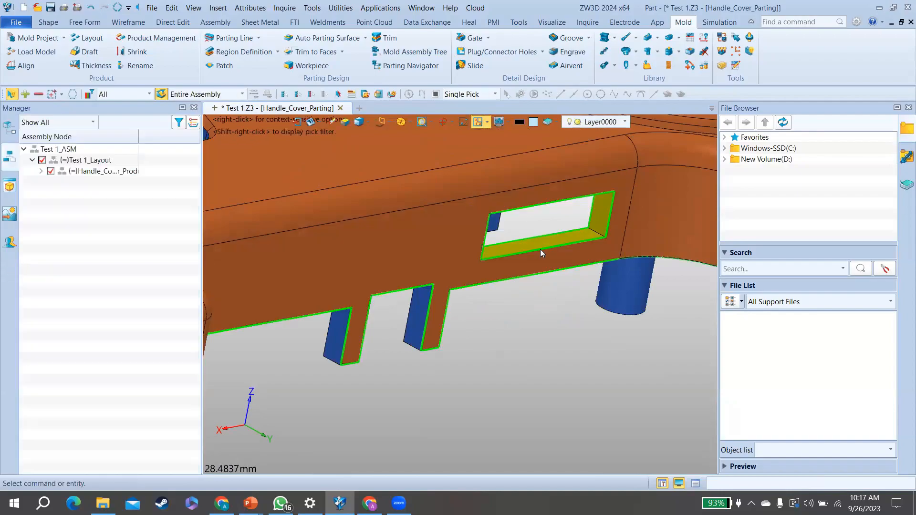
{"action": "scroll", "coordinate": [540, 249], "scroll_direction": "down", "scroll_amount": 2}
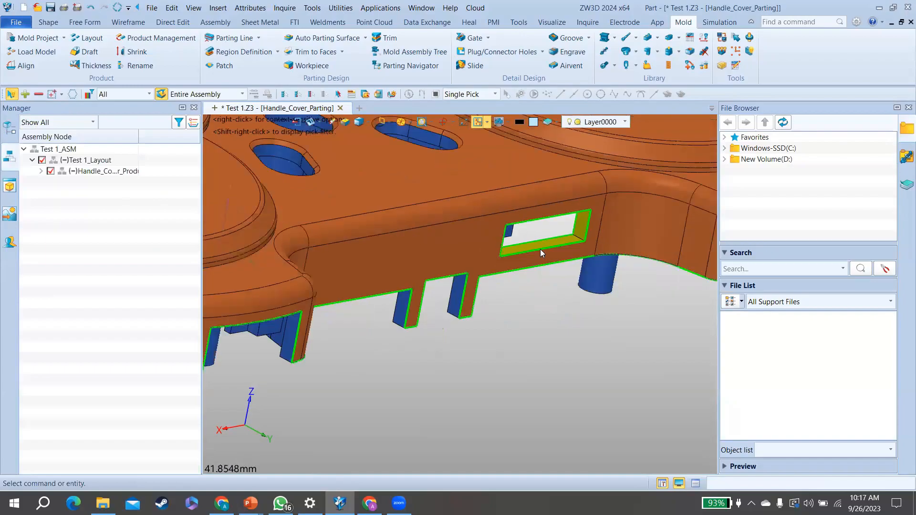
{"action": "scroll", "coordinate": [555, 260], "scroll_direction": "down", "scroll_amount": 5}
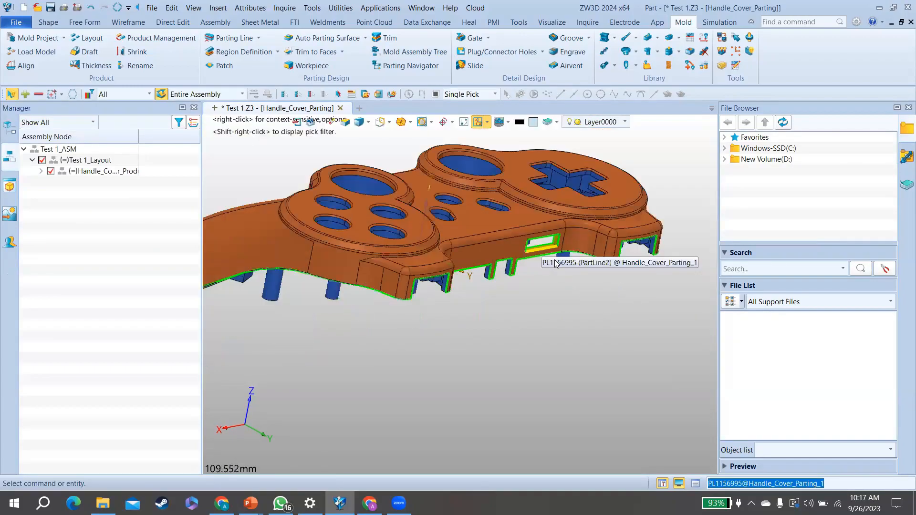
{"action": "scroll", "coordinate": [556, 263], "scroll_direction": "down", "scroll_amount": 1}
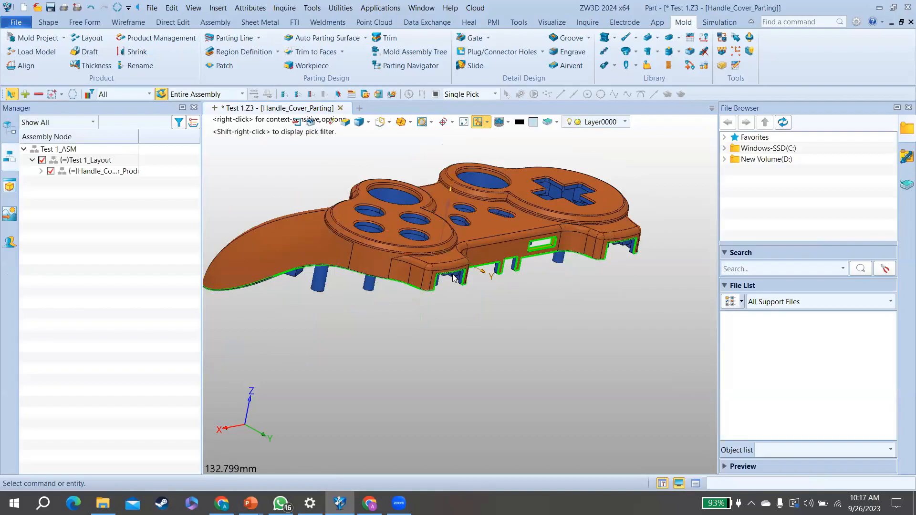
Step: Patch all the inner holes of the handle cover using the Parting Shape type
{"action": "middle_click_drag", "start_coordinate": [453, 278], "coordinate": [393, 368]}
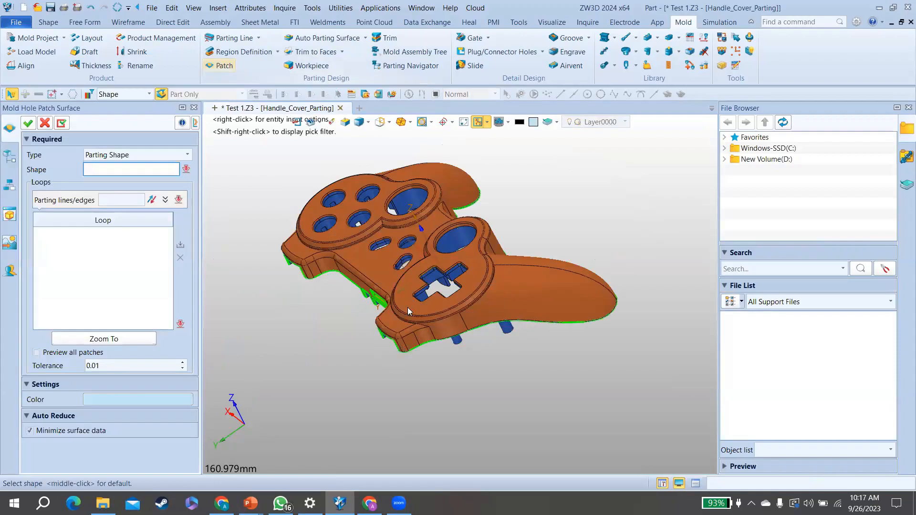
{"action": "left_click", "coordinate": [408, 307]}
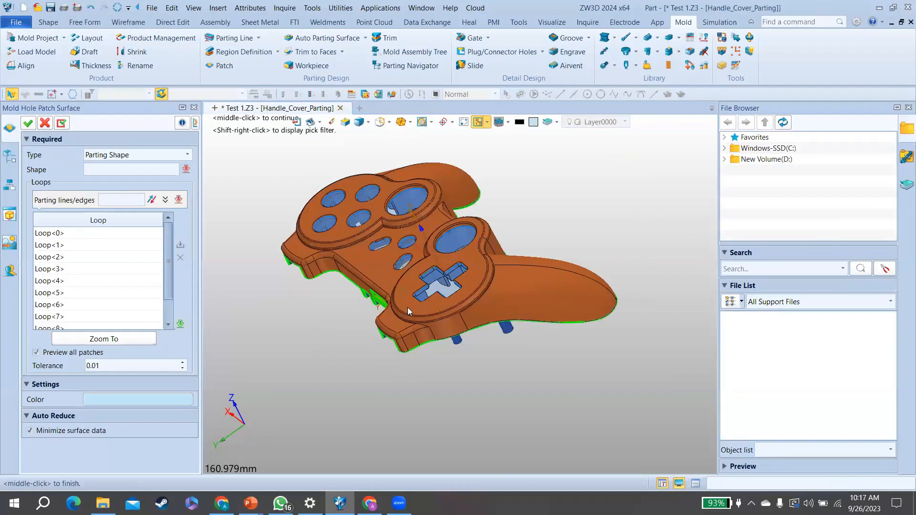
{"action": "right_click_drag", "start_coordinate": [407, 307], "coordinate": [377, 330]}
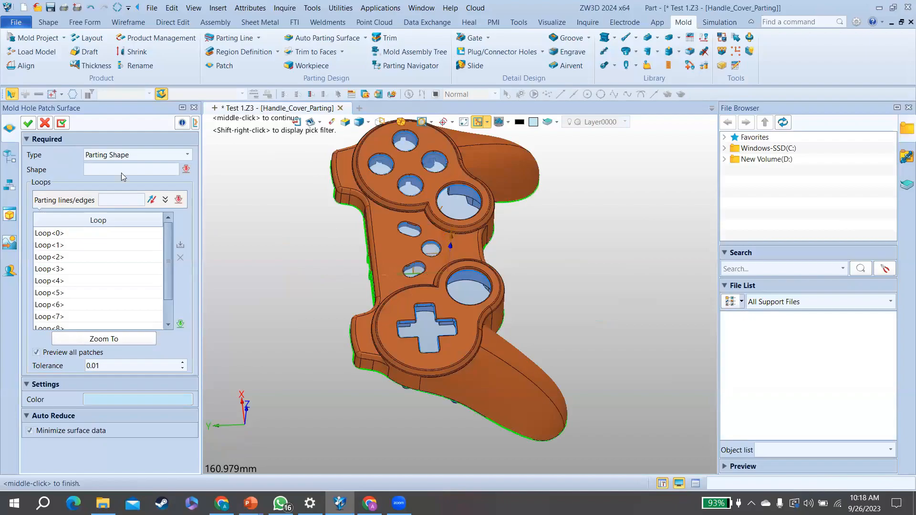
{"action": "middle_click", "coordinate": [242, 209]}
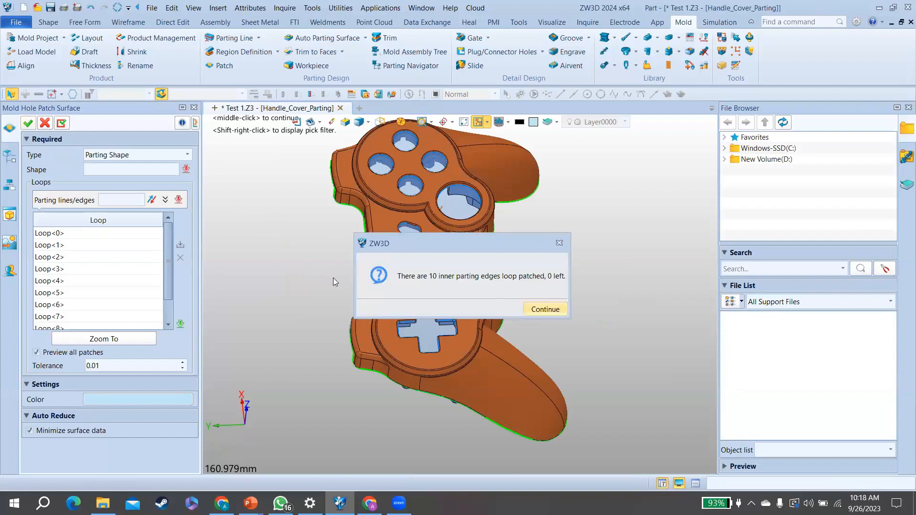
{"action": "key", "text": "Return"}
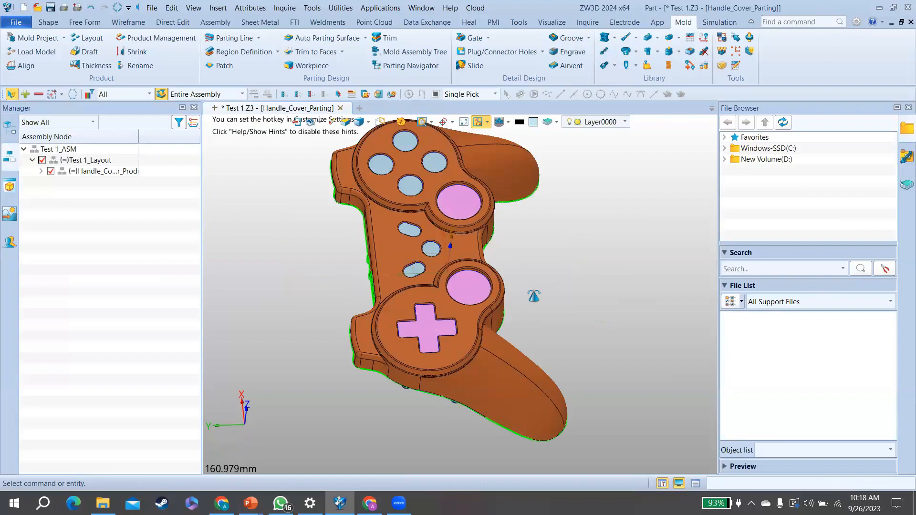
Step: Create an auto parting surface from the cover's outer parting lines with the Extrude method and a 100 mm distance
{"action": "middle_click_drag", "start_coordinate": [502, 289], "coordinate": [496, 300]}
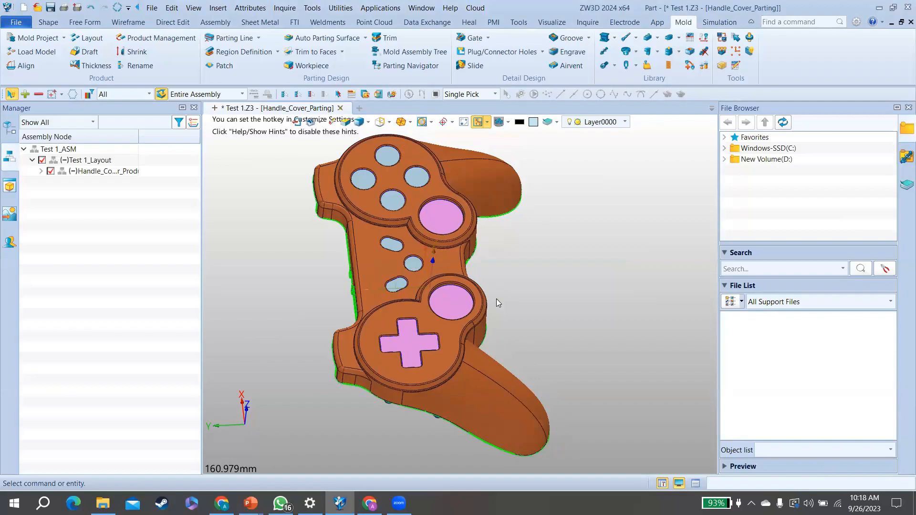
{"action": "left_click", "coordinate": [327, 39]}
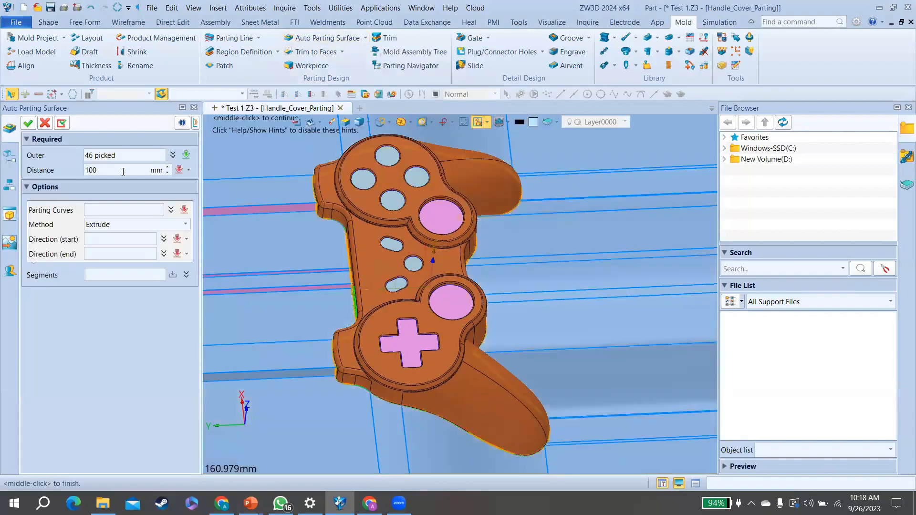
{"action": "scroll", "coordinate": [123, 171], "scroll_direction": "down", "scroll_amount": 3}
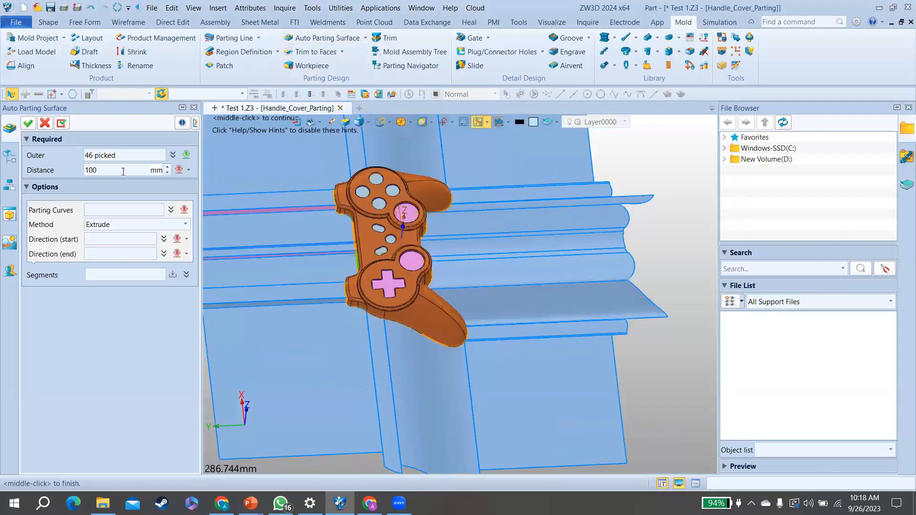
{"action": "scroll", "coordinate": [123, 172], "scroll_direction": "down", "scroll_amount": 1}
{"action": "scroll", "coordinate": [123, 172], "scroll_direction": "down", "scroll_amount": 1}
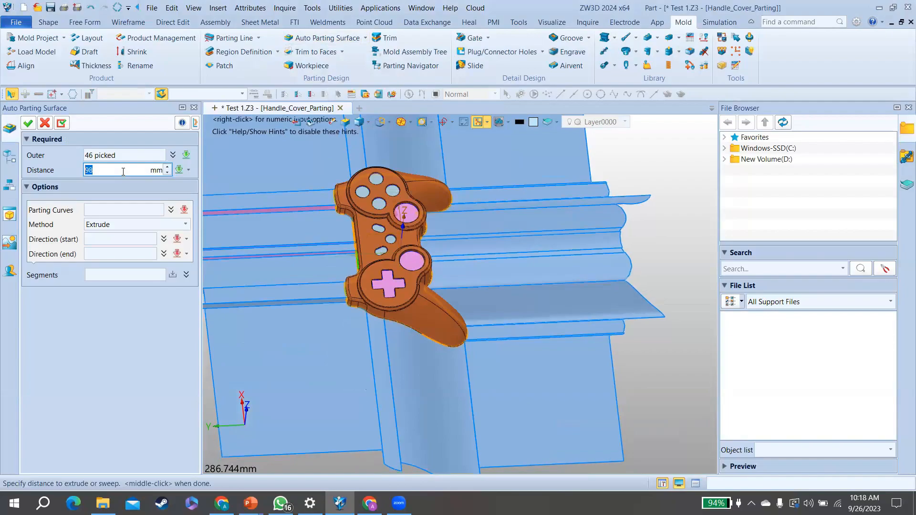
{"action": "scroll", "coordinate": [123, 172], "scroll_direction": "down", "scroll_amount": 1}
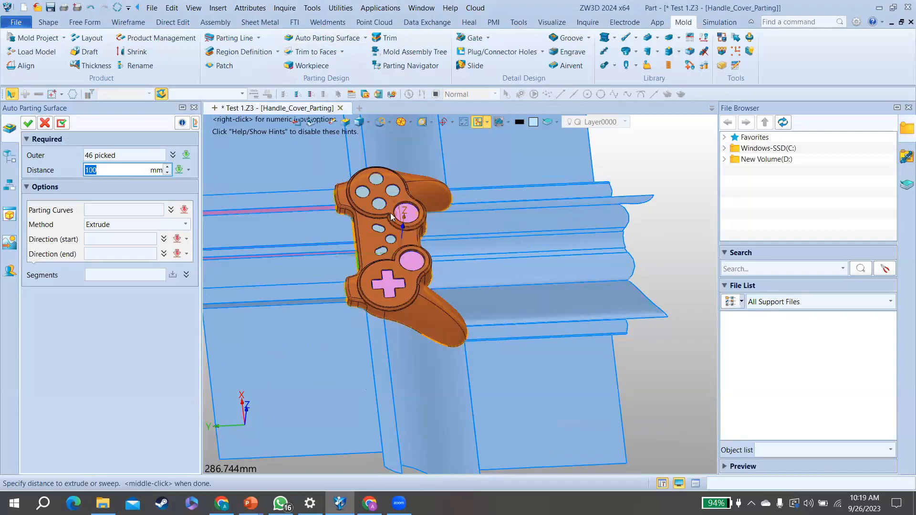
{"action": "middle_click", "coordinate": [433, 242]}
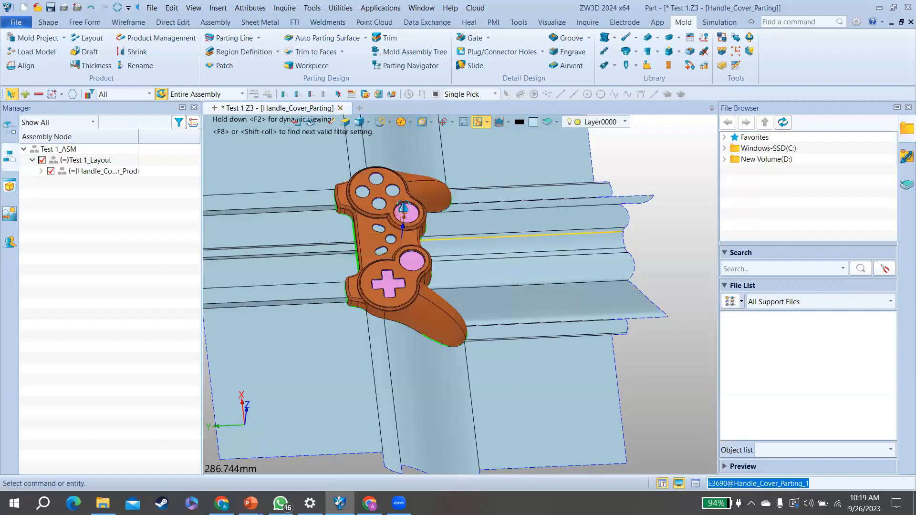
Step: Start a segmented parting surface and extrude Segment 2, the side window's outer loop, 100 mm along 0,1,0 with 0° draft
{"action": "middle_click_drag", "start_coordinate": [423, 206], "coordinate": [426, 242]}
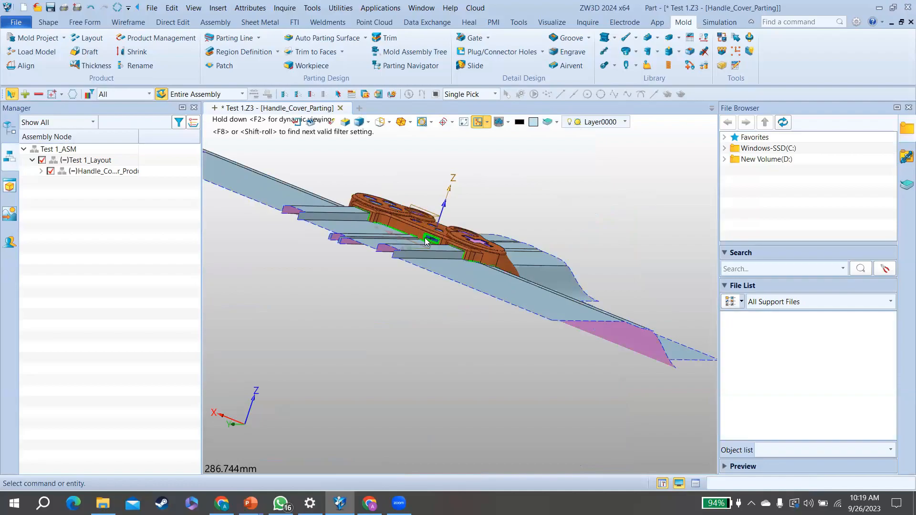
{"action": "scroll", "coordinate": [426, 241], "scroll_direction": "up", "scroll_amount": 3}
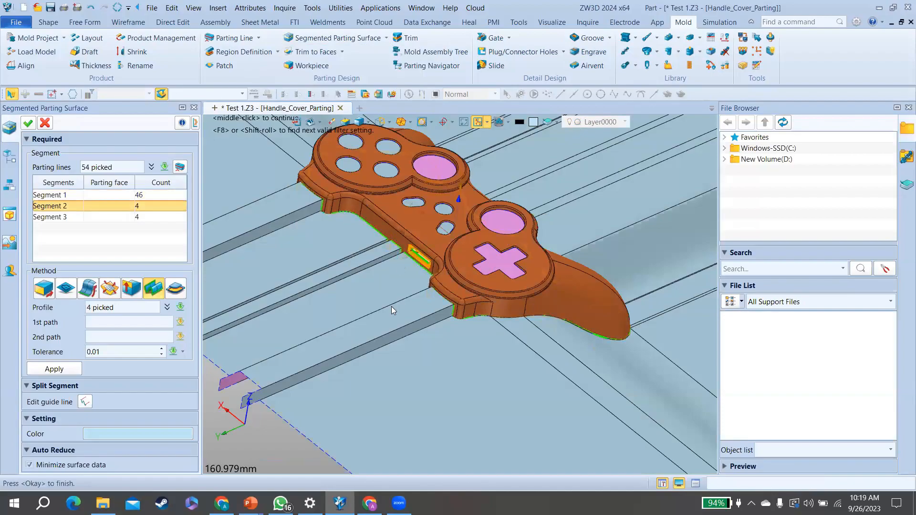
{"action": "scroll", "coordinate": [391, 306], "scroll_direction": "up", "scroll_amount": 5}
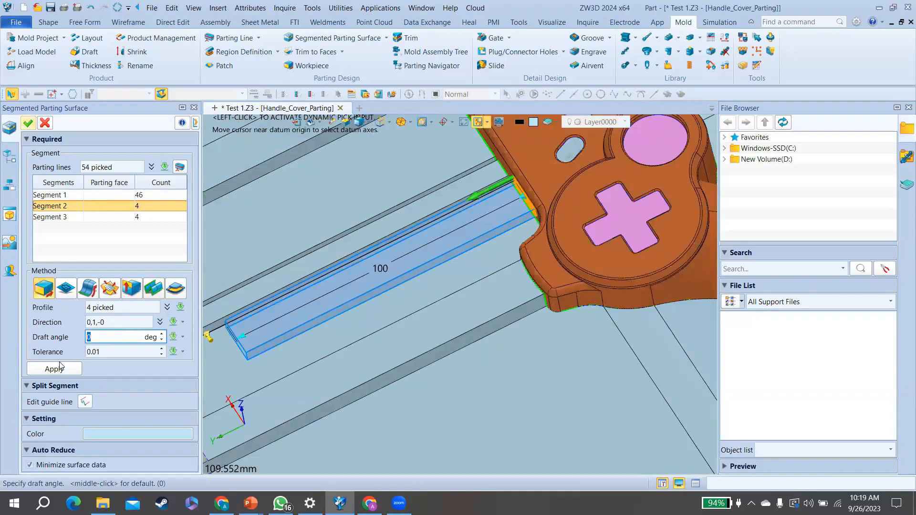
{"action": "left_click", "coordinate": [57, 368]}
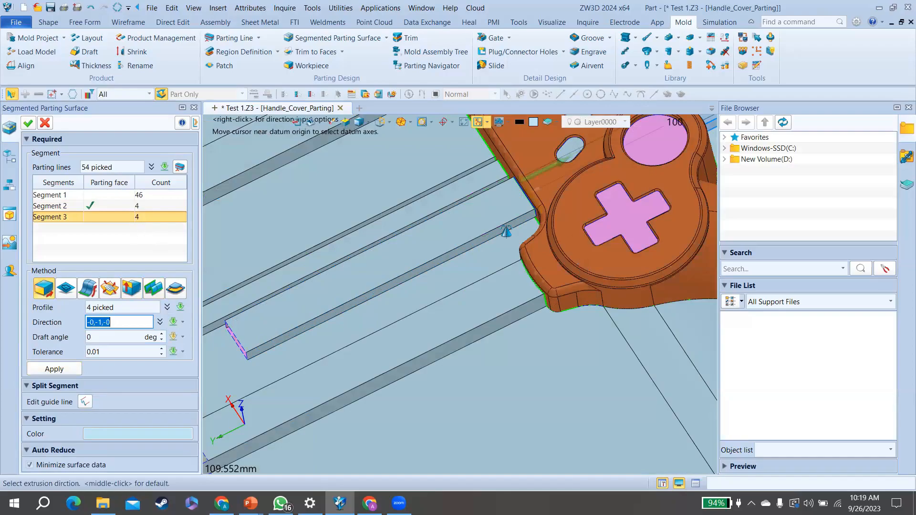
Step: Try the Enlarge and Trim Face method on Segment 3, the side window's inner loop
{"action": "scroll", "coordinate": [464, 264], "scroll_direction": "down", "scroll_amount": 2}
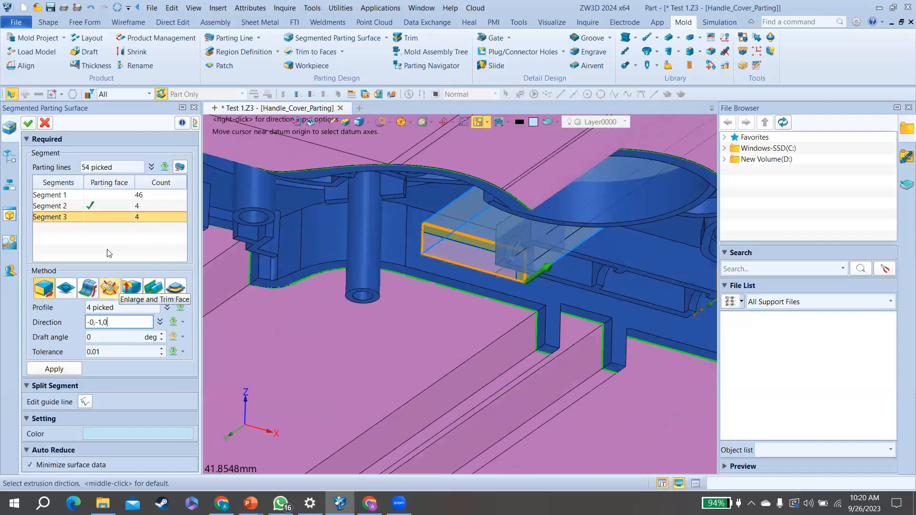
{"action": "left_click", "coordinate": [109, 253]}
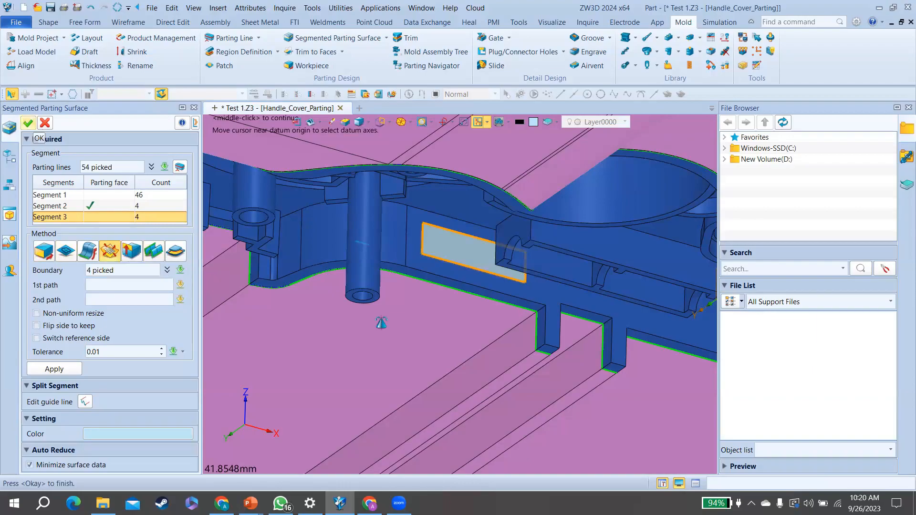
{"action": "scroll", "coordinate": [341, 298], "scroll_direction": "down", "scroll_amount": 5}
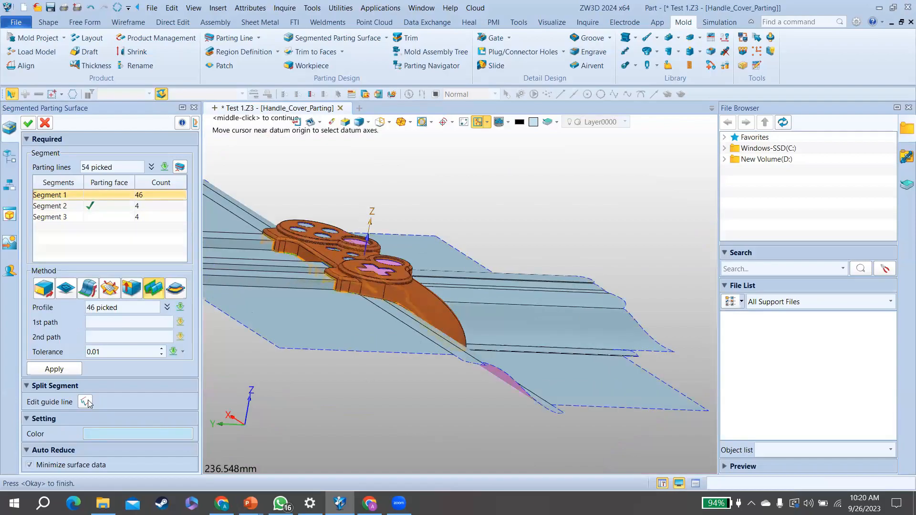
Step: Split Segment 1 at the lower edge beside the grip with 100 mm guide lines directed along -0.67177,0.74076,0 and -0.97859,0.20584,0
{"action": "left_click", "coordinate": [86, 403]}
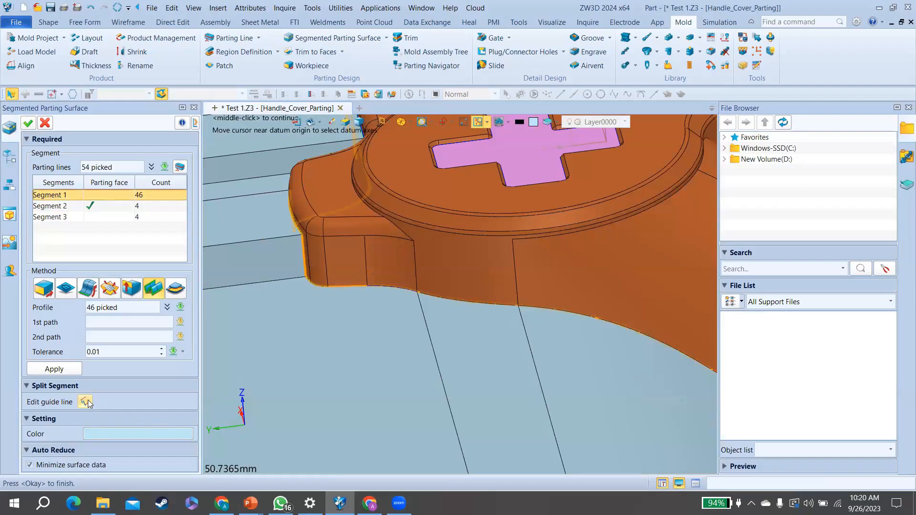
{"action": "left_click", "coordinate": [85, 403]}
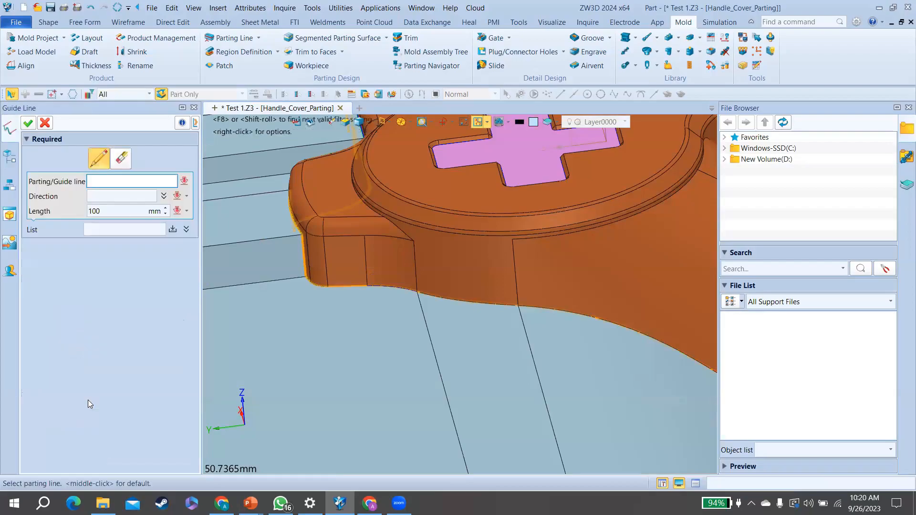
{"action": "left_click", "coordinate": [445, 298]}
{"action": "left_click", "coordinate": [446, 298]}
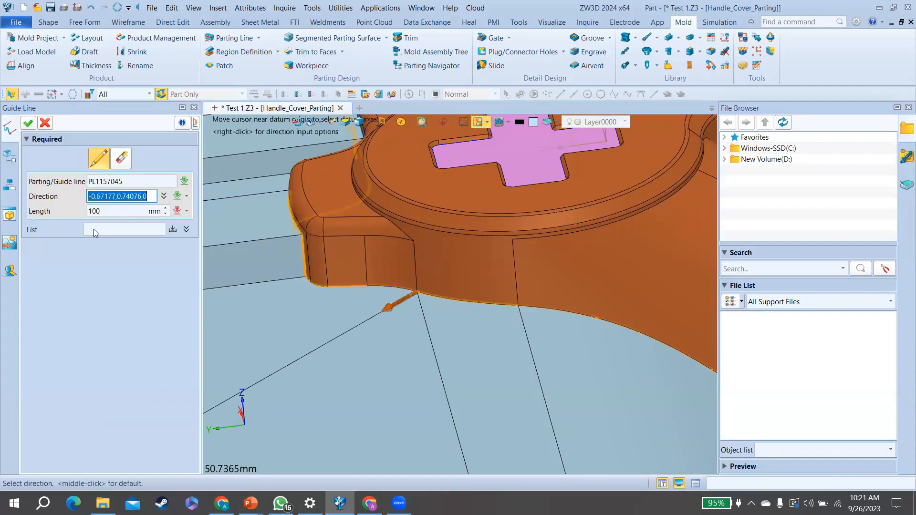
{"action": "scroll", "coordinate": [32, 124], "scroll_direction": "down", "scroll_amount": 3}
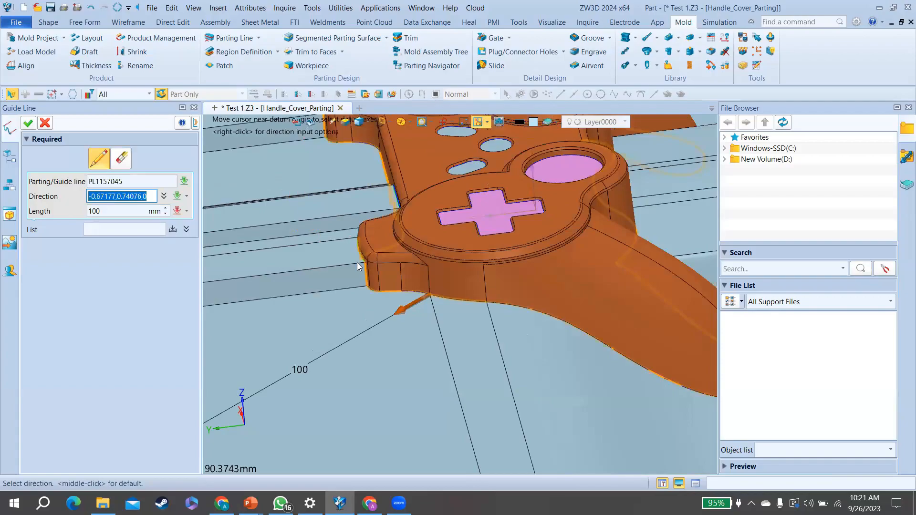
{"action": "scroll", "coordinate": [469, 303], "scroll_direction": "down", "scroll_amount": 3}
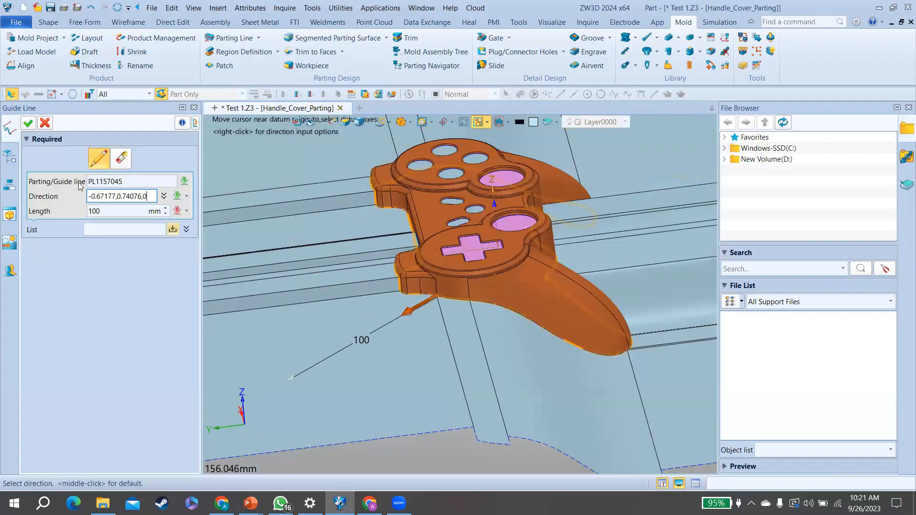
{"action": "left_click", "coordinate": [34, 125]}
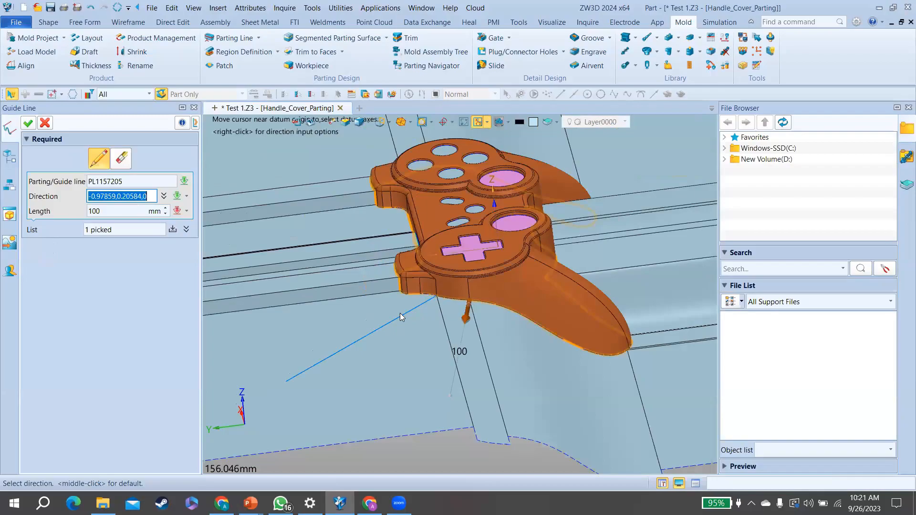
{"action": "middle_click", "coordinate": [401, 317]}
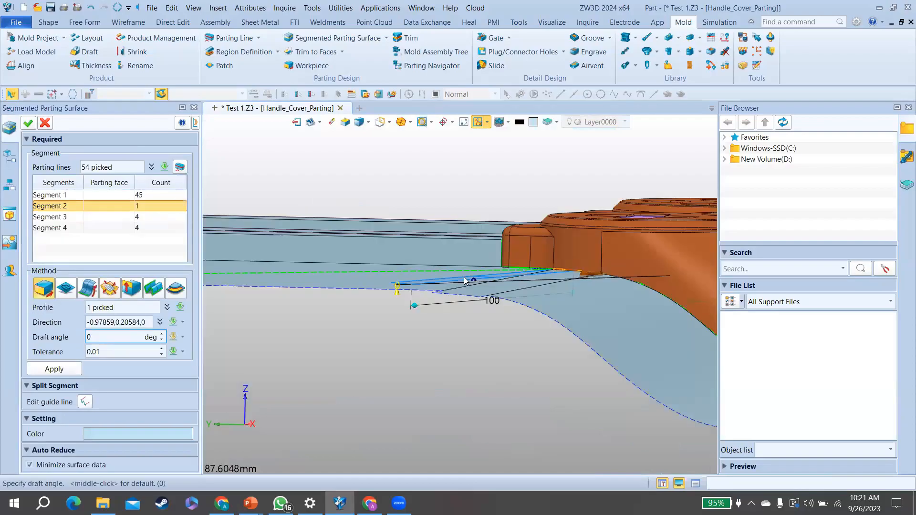
Step: Inspect Segment 2's extruded surface preview beside the grip from several angles and leave the segmented parting surface command
{"action": "middle_click_drag", "start_coordinate": [474, 266], "coordinate": [389, 188]}
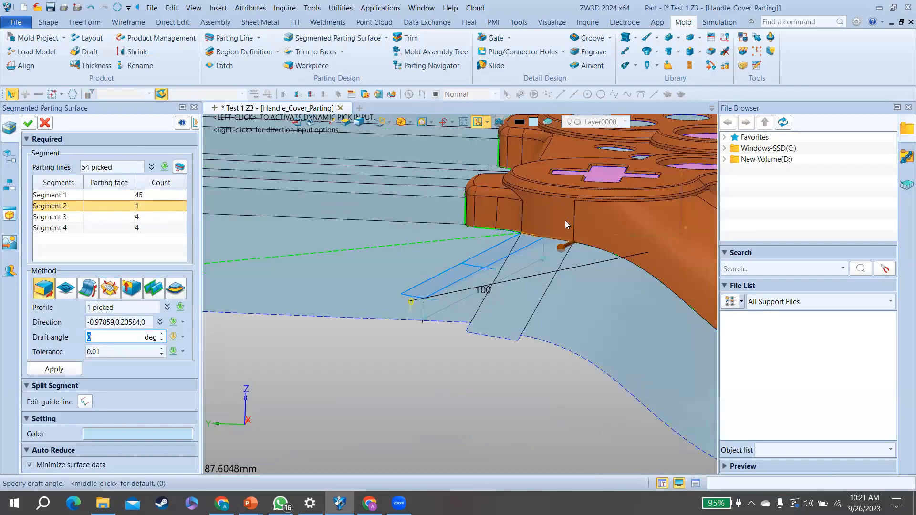
{"action": "scroll", "coordinate": [565, 224], "scroll_direction": "down", "scroll_amount": 2}
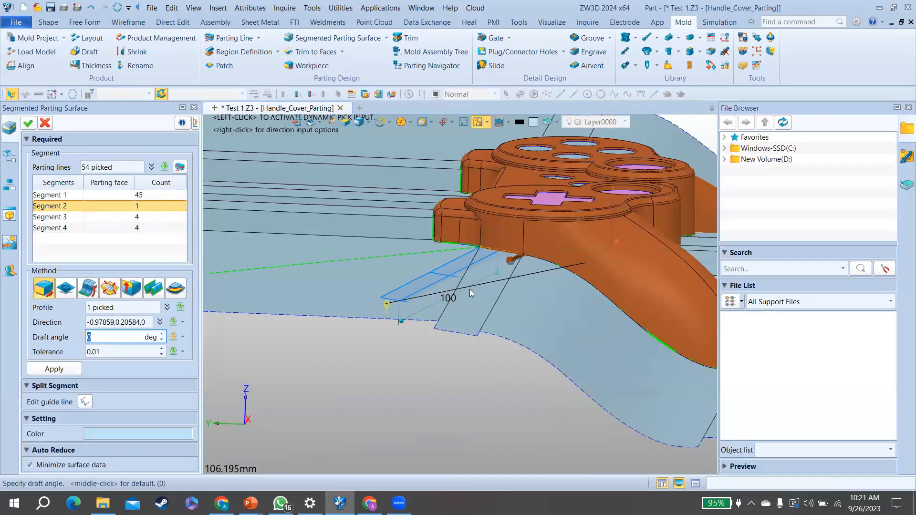
{"action": "right_click_drag", "start_coordinate": [470, 289], "coordinate": [476, 279]}
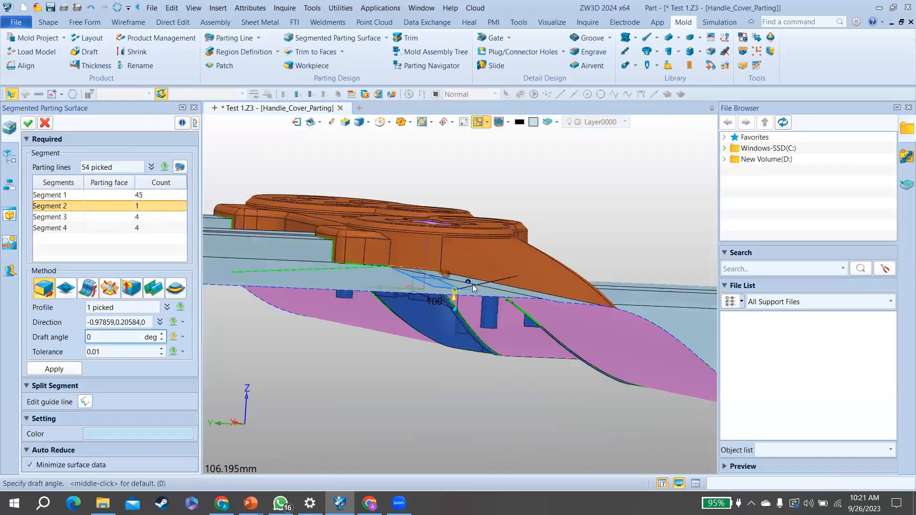
{"action": "right_click_drag", "start_coordinate": [472, 288], "coordinate": [470, 285]}
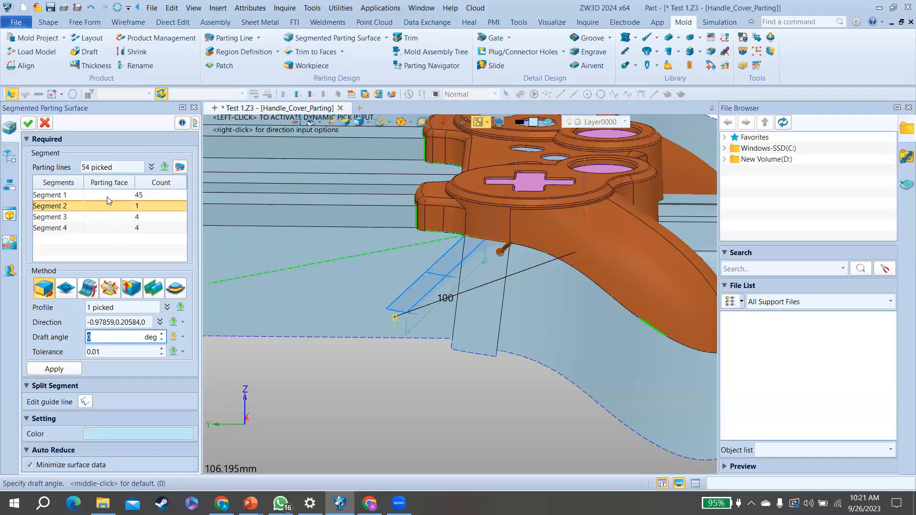
{"action": "right_click", "coordinate": [164, 248]}
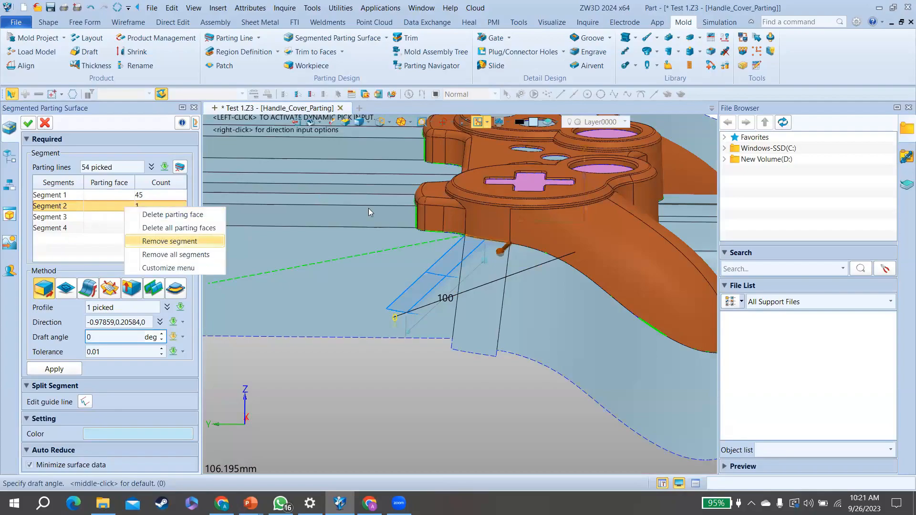
{"action": "key", "text": "Escape"}
Step: Create a box workpiece around the cover with X size 251 mm, Y size 150 mm and Z size 75.5 mm
{"action": "right_click_drag", "start_coordinate": [471, 248], "coordinate": [393, 271]}
{"action": "scroll", "coordinate": [403, 279], "scroll_direction": "down", "scroll_amount": 4}
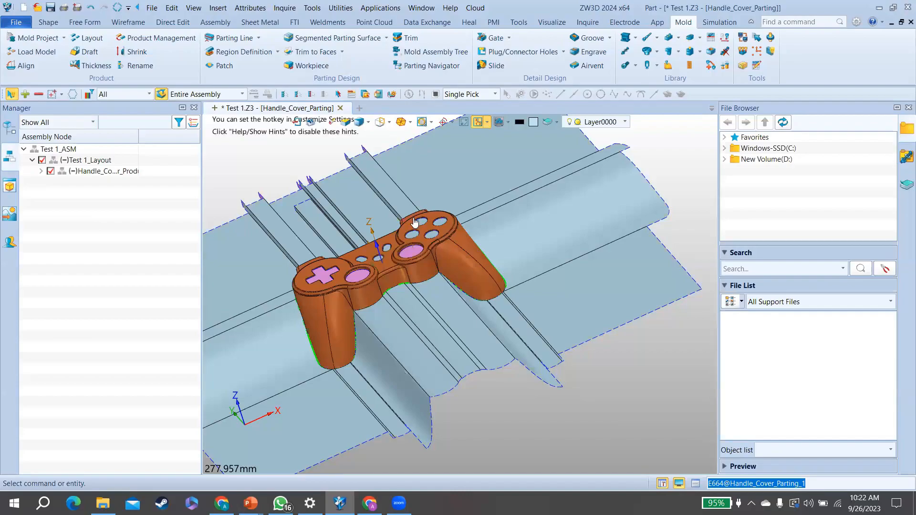
{"action": "scroll", "coordinate": [414, 222], "scroll_direction": "down", "scroll_amount": 3}
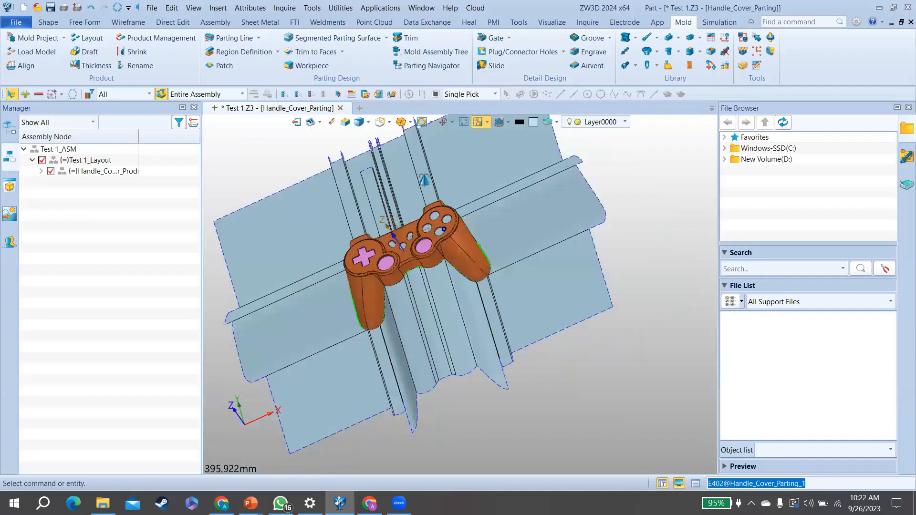
{"action": "middle_click_drag", "start_coordinate": [446, 165], "coordinate": [425, 176]}
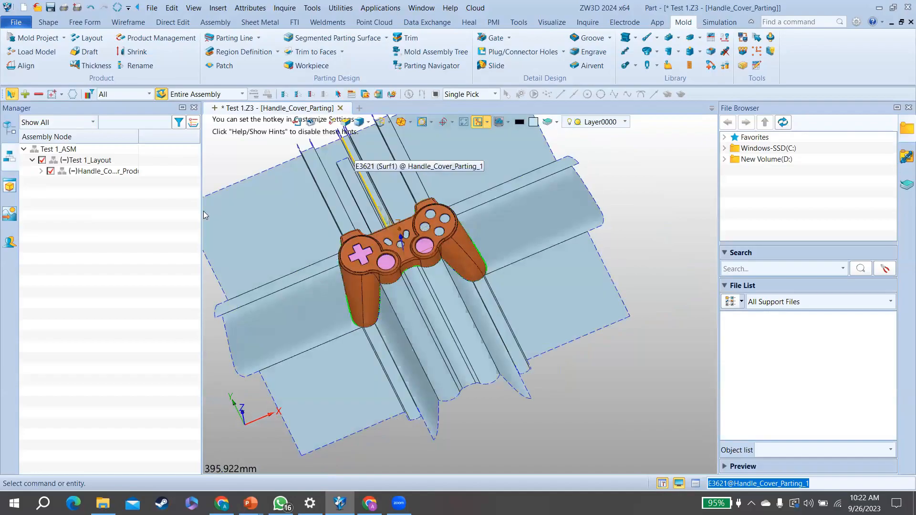
{"action": "left_click", "coordinate": [311, 66]}
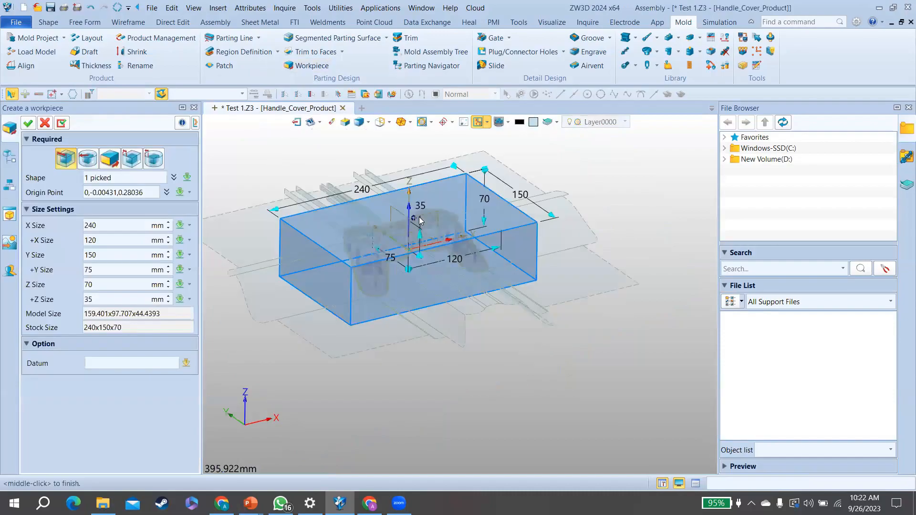
{"action": "middle_click_drag", "start_coordinate": [420, 220], "coordinate": [420, 228]}
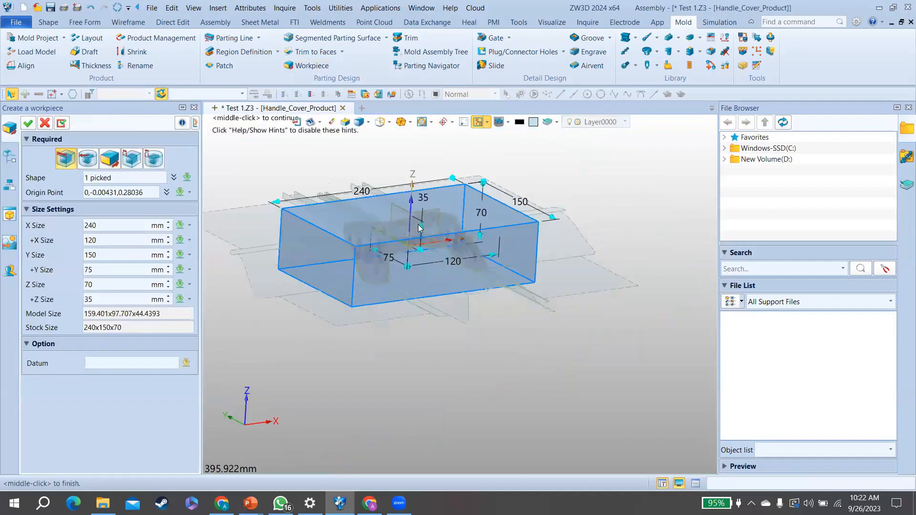
{"action": "left_click_drag", "start_coordinate": [419, 225], "coordinate": [377, 231]}
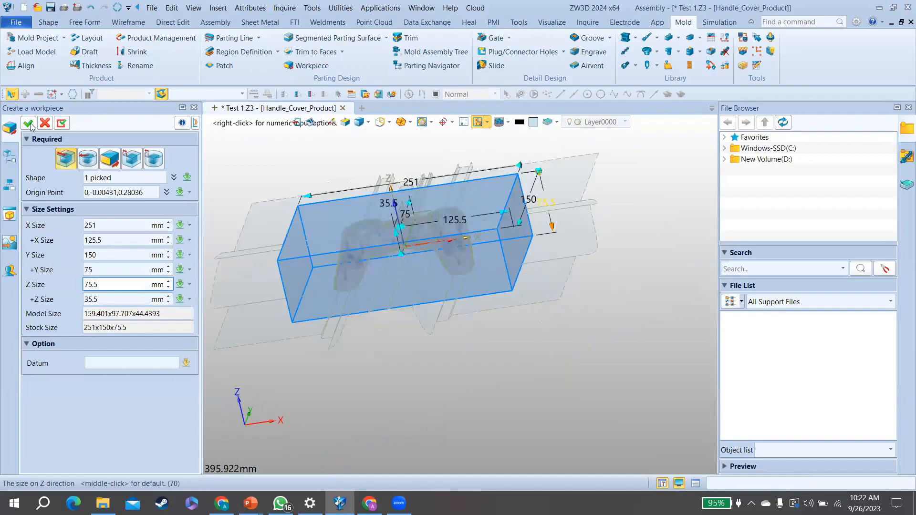
{"action": "middle_click", "coordinate": [438, 272]}
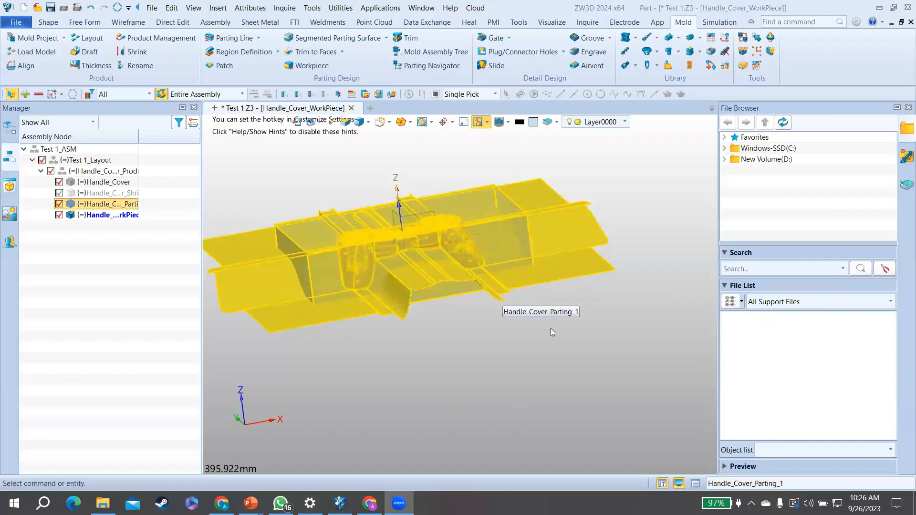
Step: Trim the workpiece into Cavity, Core and Slider_1 components with 0.1 mm tolerance and load the template assembly tree
{"action": "middle_click_drag", "start_coordinate": [551, 329], "coordinate": [596, 350]}
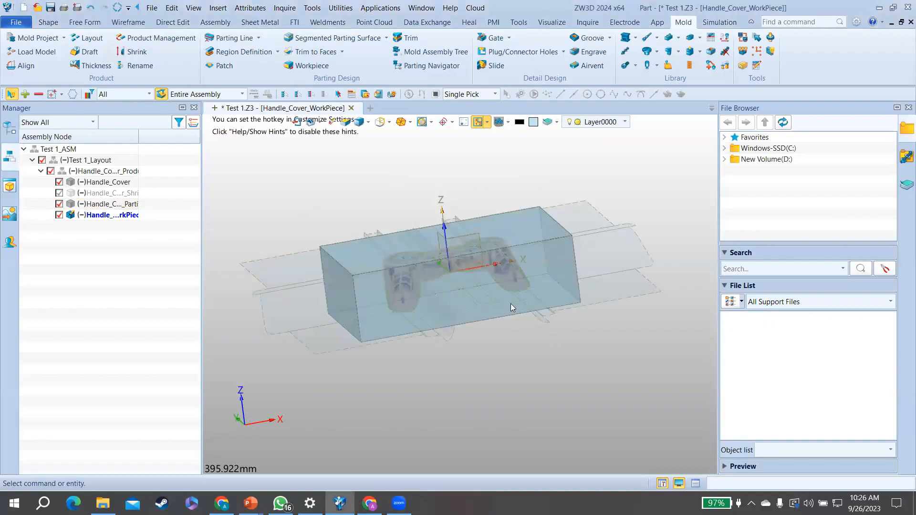
{"action": "middle_click_drag", "start_coordinate": [527, 334], "coordinate": [508, 312]}
{"action": "middle_click_drag", "start_coordinate": [573, 298], "coordinate": [663, 236]}
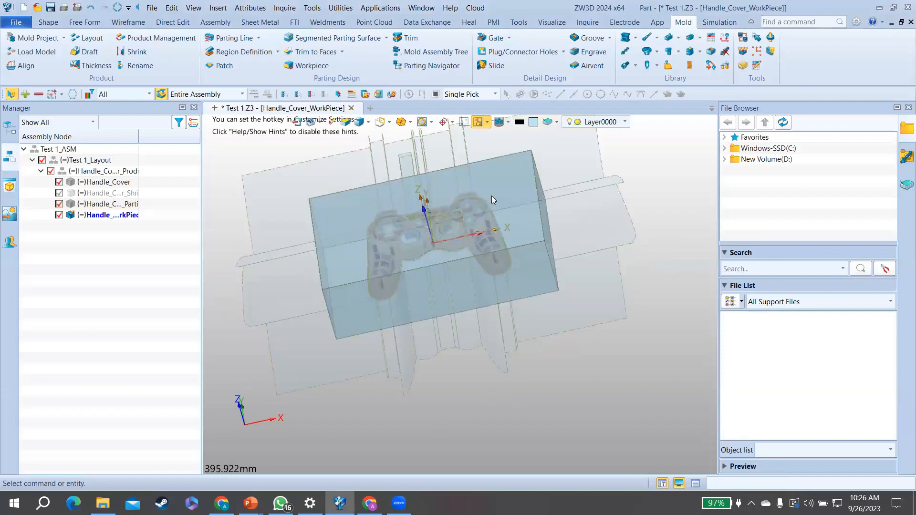
{"action": "left_click", "coordinate": [408, 39]}
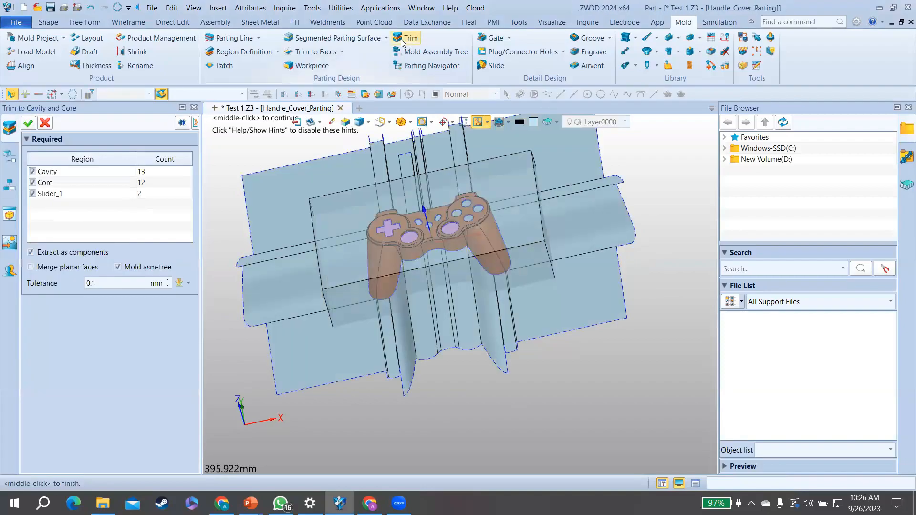
{"action": "left_click", "coordinate": [28, 126]}
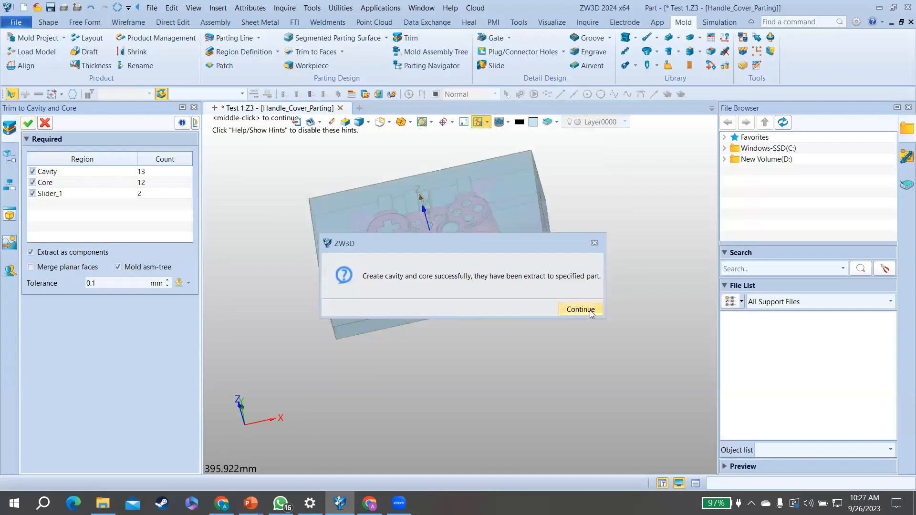
{"action": "left_click", "coordinate": [580, 309]}
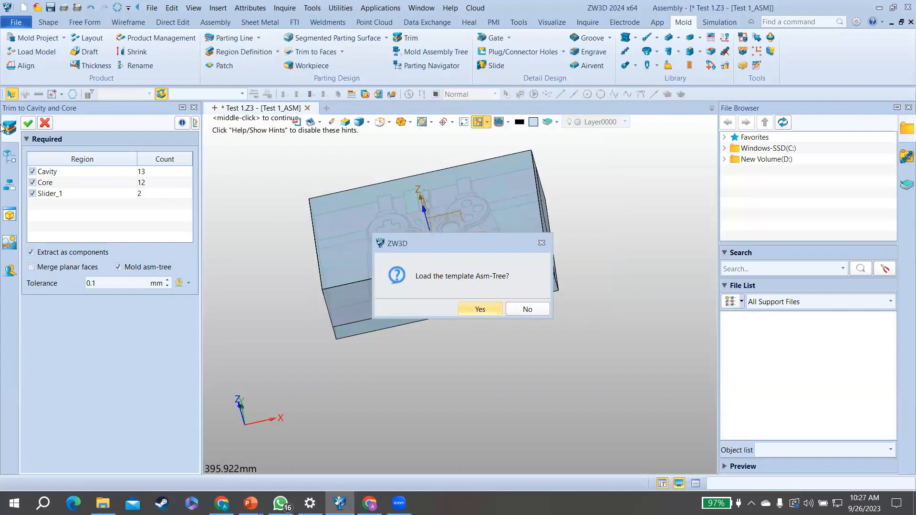
{"action": "left_click", "coordinate": [480, 311]}
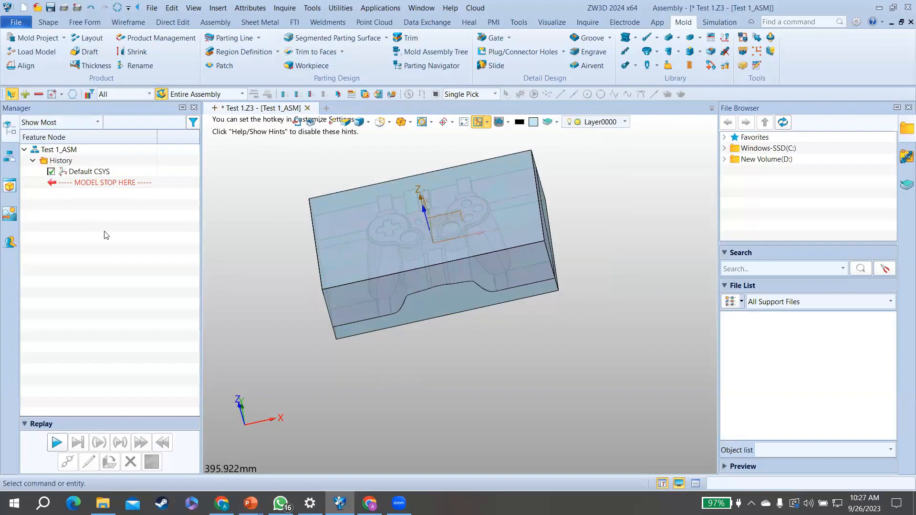
Step: Hide the Handle_Cover_WorkPiece component in the assembly and open Handle_Cover_TrimSet for editing
{"action": "left_click", "coordinate": [9, 157]}
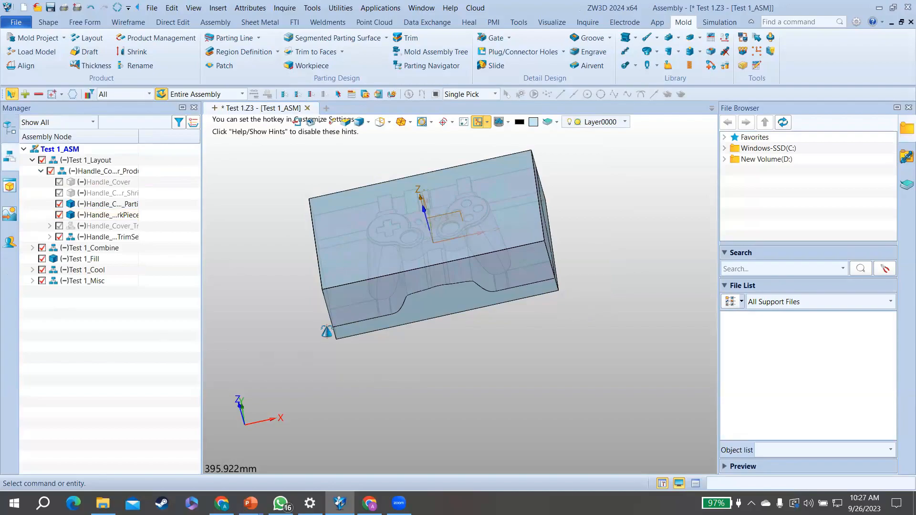
{"action": "middle_click_drag", "start_coordinate": [305, 355], "coordinate": [392, 273]}
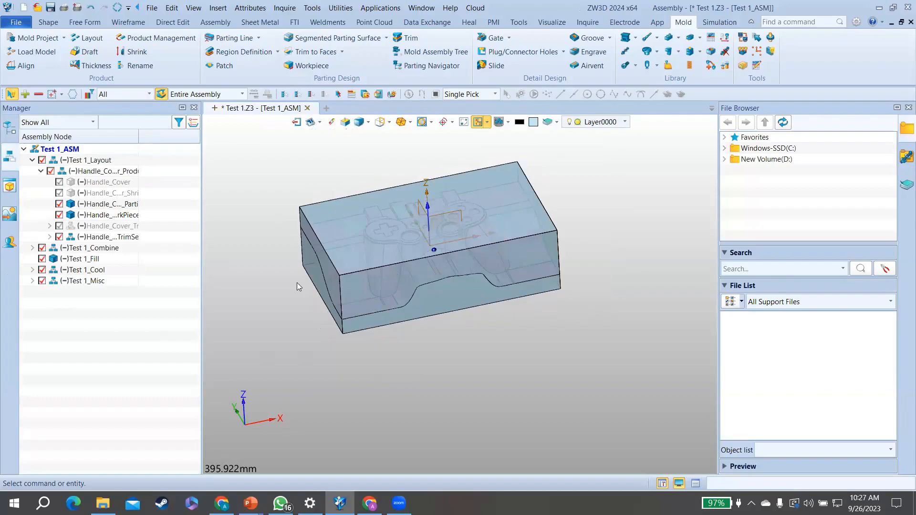
{"action": "scroll", "coordinate": [390, 238], "scroll_direction": "up", "scroll_amount": 3}
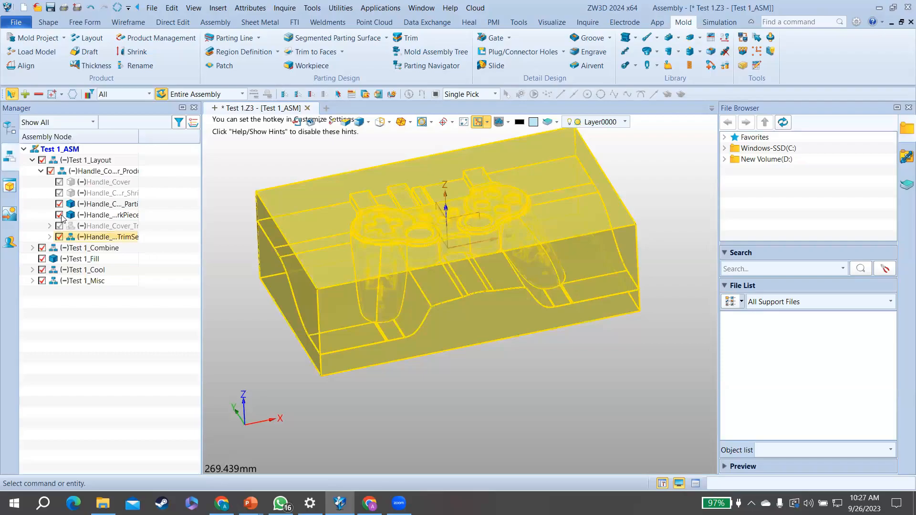
{"action": "left_click", "coordinate": [59, 214]}
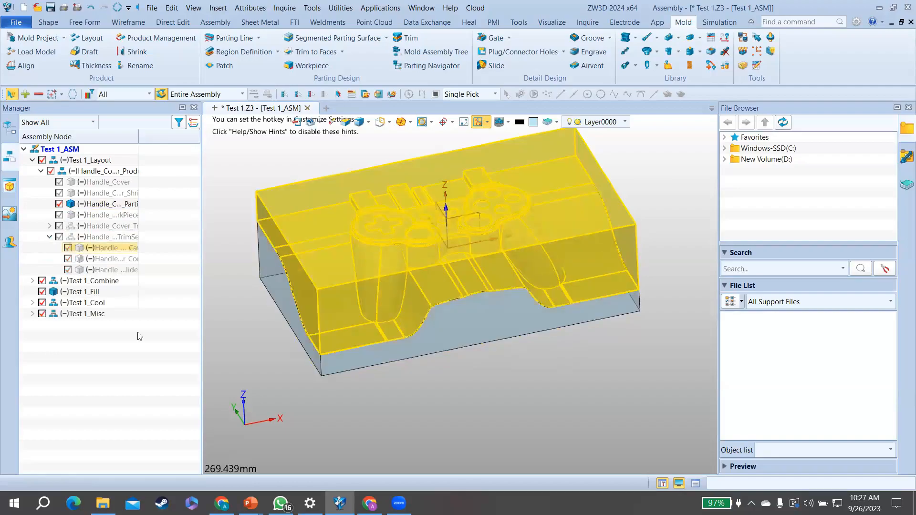
{"action": "right_click", "coordinate": [123, 433]}
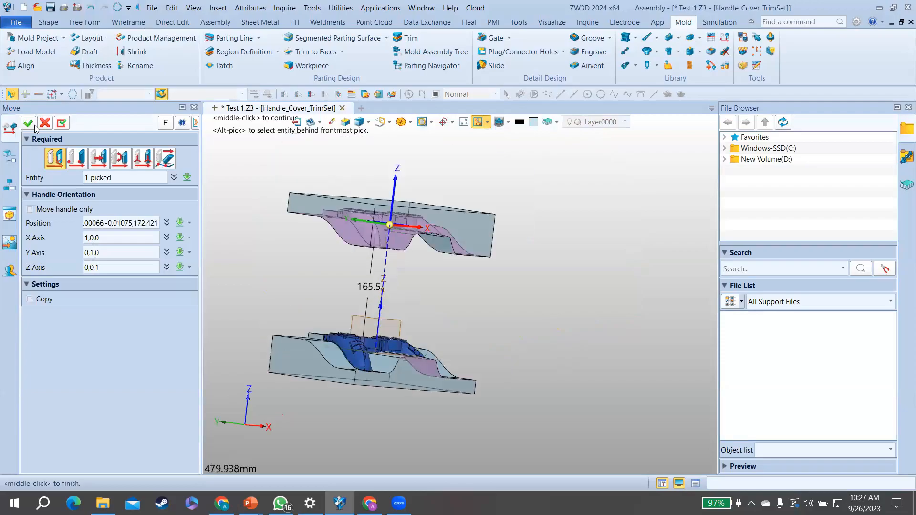
Step: Move the cavity block up along Z, away from the core
{"action": "left_click_drag", "start_coordinate": [394, 193], "coordinate": [400, 135]}
{"action": "left_click", "coordinate": [33, 123]}
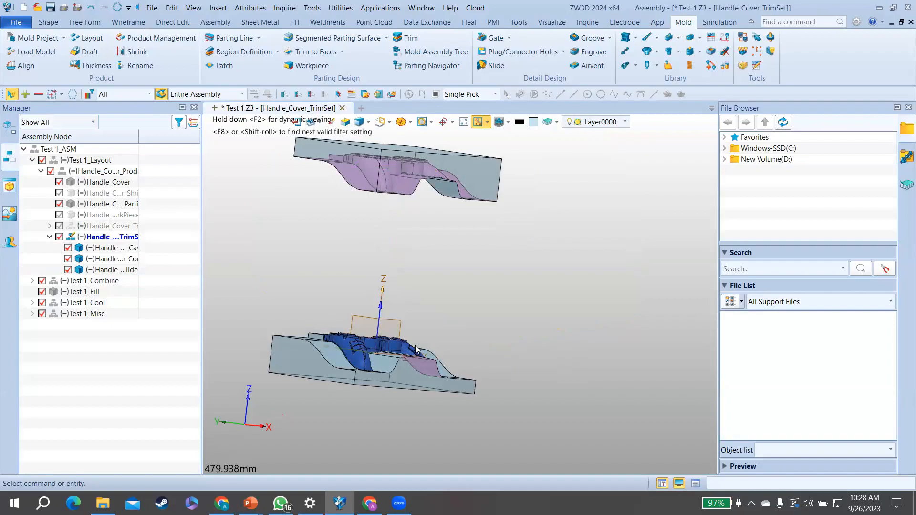
Step: Inspect the separated core and cavity from several angles and undo the cavity's move
{"action": "middle_click_drag", "start_coordinate": [383, 319], "coordinate": [313, 272]}
{"action": "scroll", "coordinate": [313, 272], "scroll_direction": "up", "scroll_amount": 4}
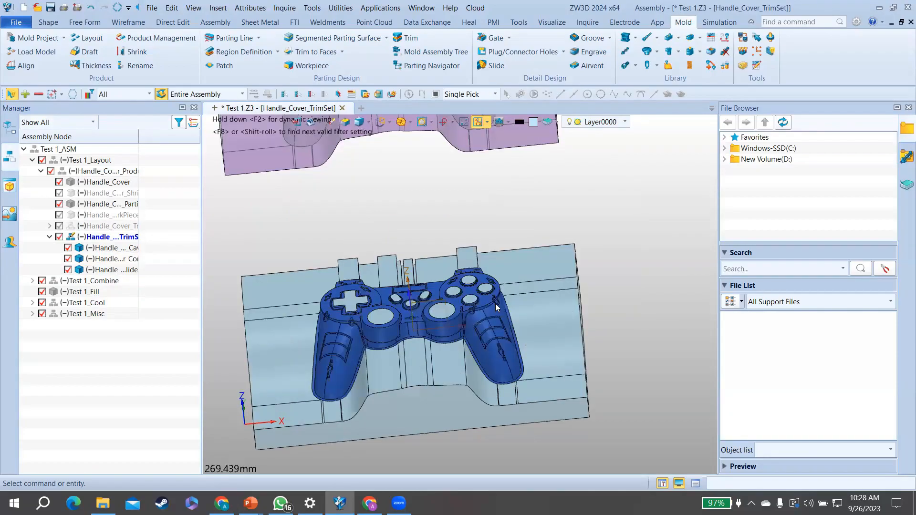
{"action": "scroll", "coordinate": [495, 303], "scroll_direction": "up", "scroll_amount": 3}
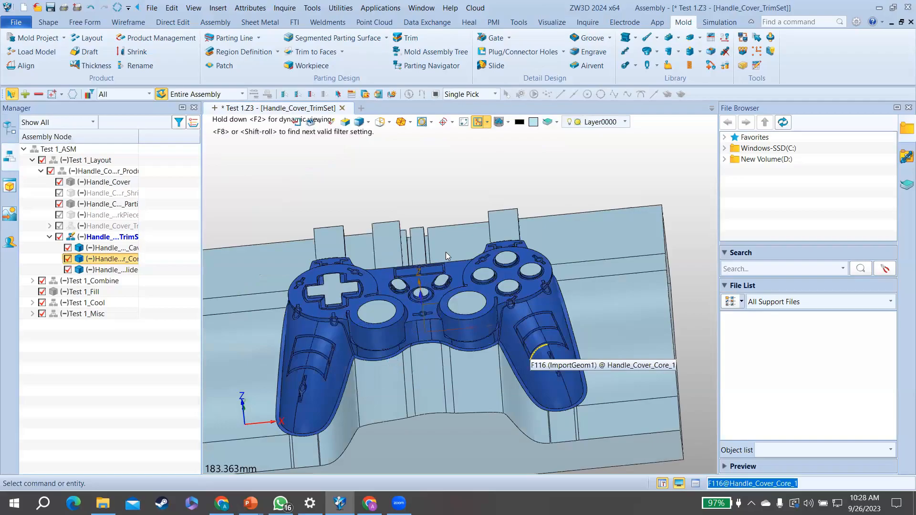
{"action": "scroll", "coordinate": [445, 252], "scroll_direction": "up", "scroll_amount": 1}
{"action": "right_click_drag", "start_coordinate": [445, 252], "coordinate": [449, 300]}
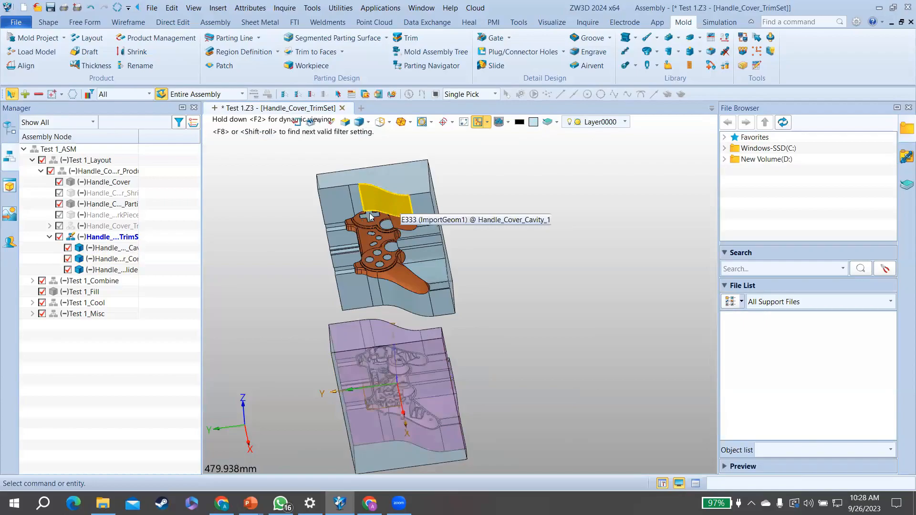
{"action": "scroll", "coordinate": [377, 208], "scroll_direction": "up", "scroll_amount": 5}
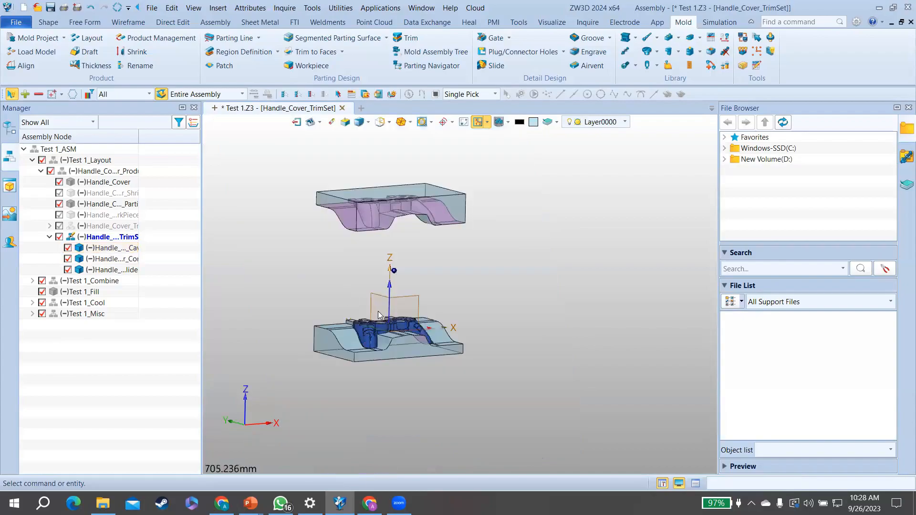
{"action": "right_click_drag", "start_coordinate": [338, 260], "coordinate": [370, 311]}
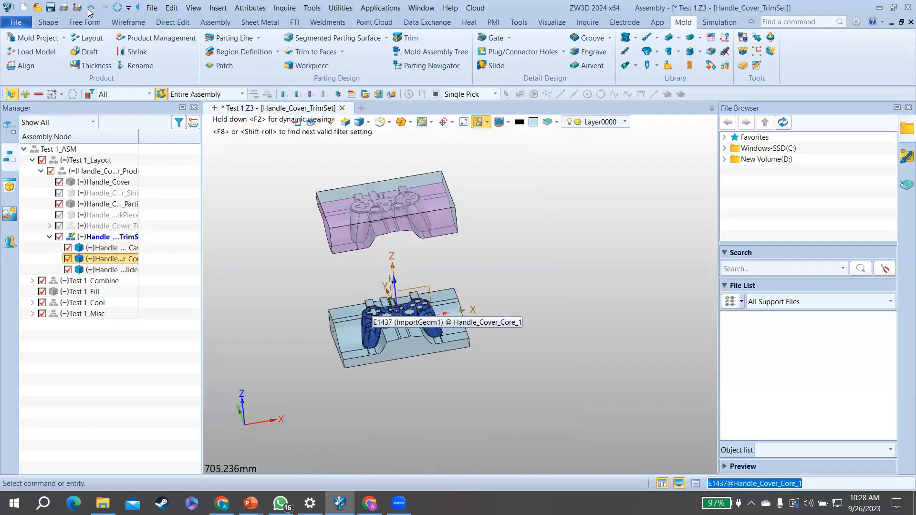
{"action": "left_click", "coordinate": [88, 9]}
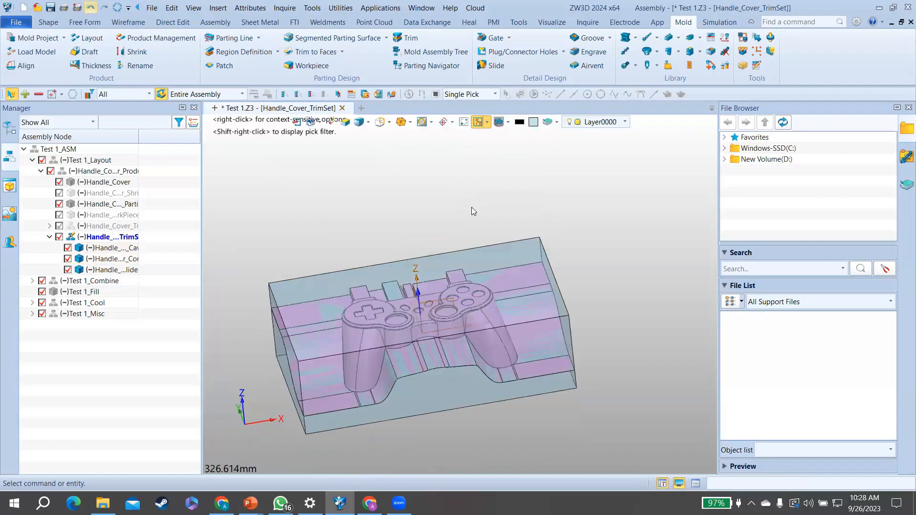
Step: Begin a taper lock between the Handle_Cover cavity and core, placed at the core's front corner and directed along +Z
{"action": "left_click", "coordinate": [610, 38]}
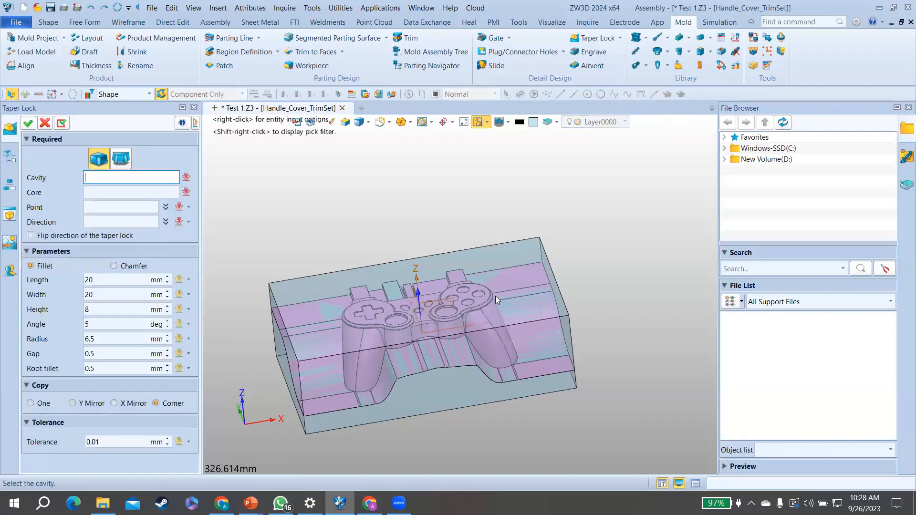
{"action": "left_click", "coordinate": [496, 296]}
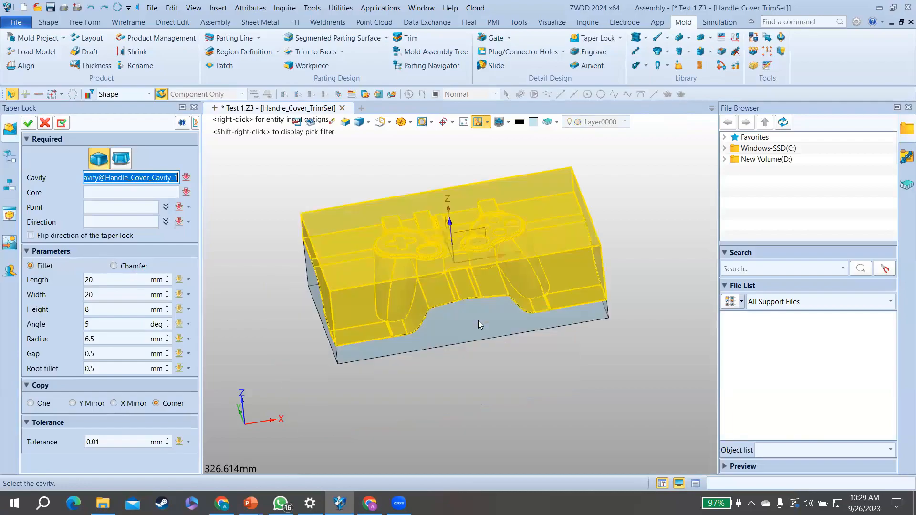
{"action": "middle_click", "coordinate": [482, 331]}
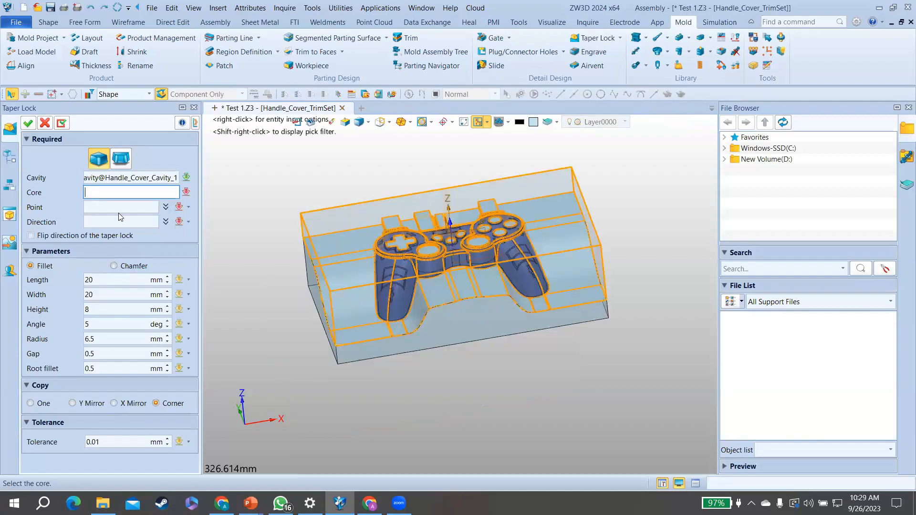
{"action": "left_click", "coordinate": [337, 346]}
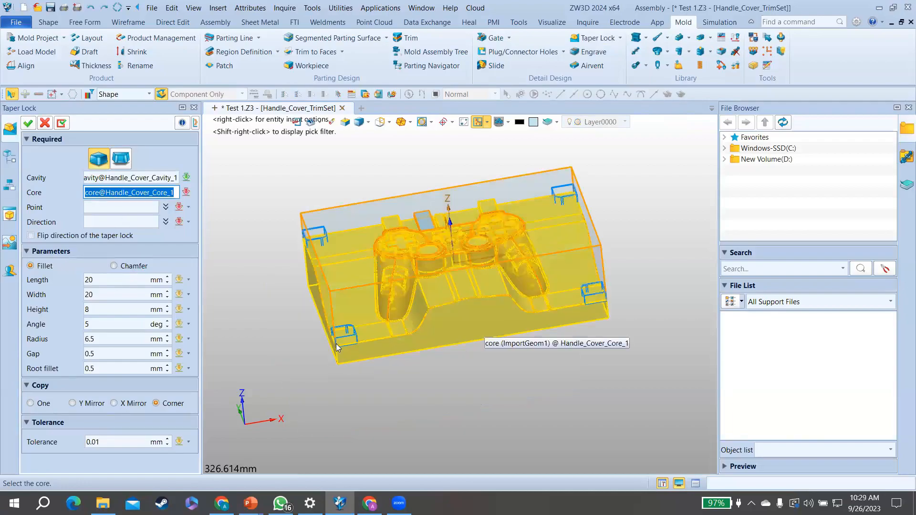
{"action": "middle_click", "coordinate": [337, 346]}
{"action": "left_click", "coordinate": [336, 347]}
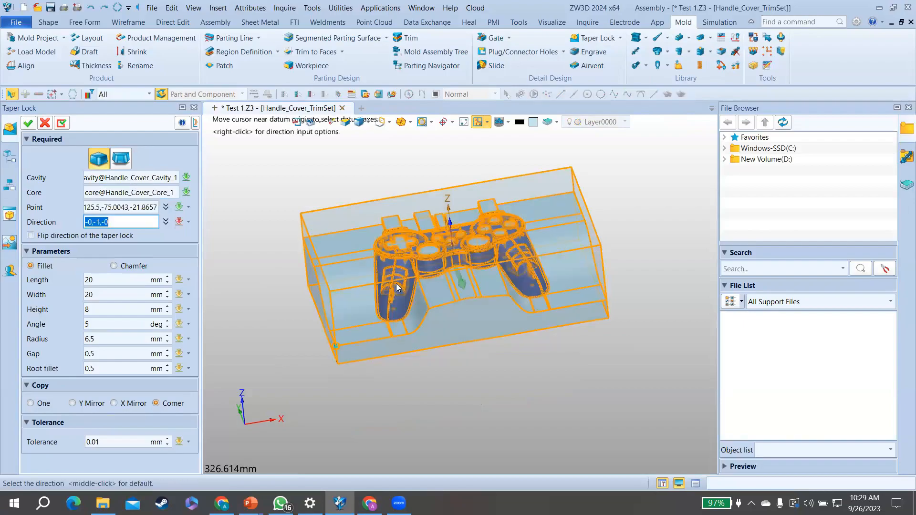
{"action": "middle_click", "coordinate": [396, 284]}
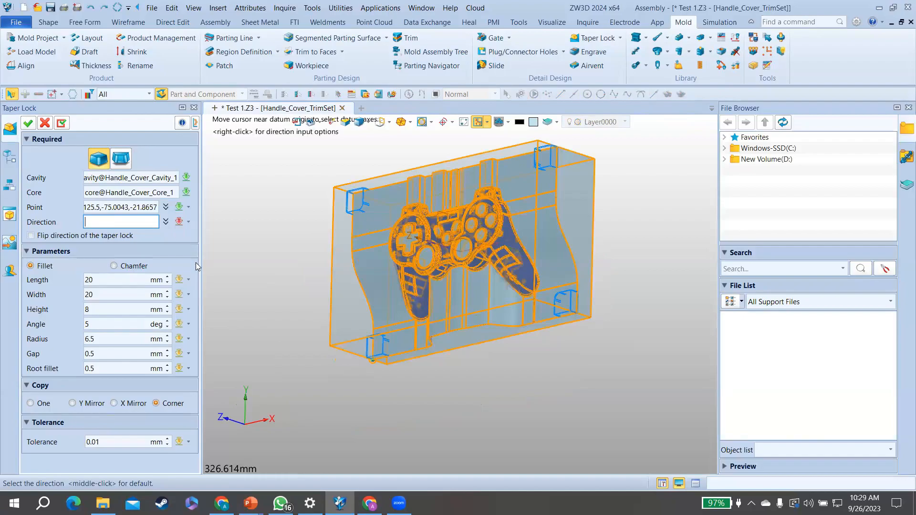
{"action": "right_click_drag", "start_coordinate": [410, 305], "coordinate": [457, 268]}
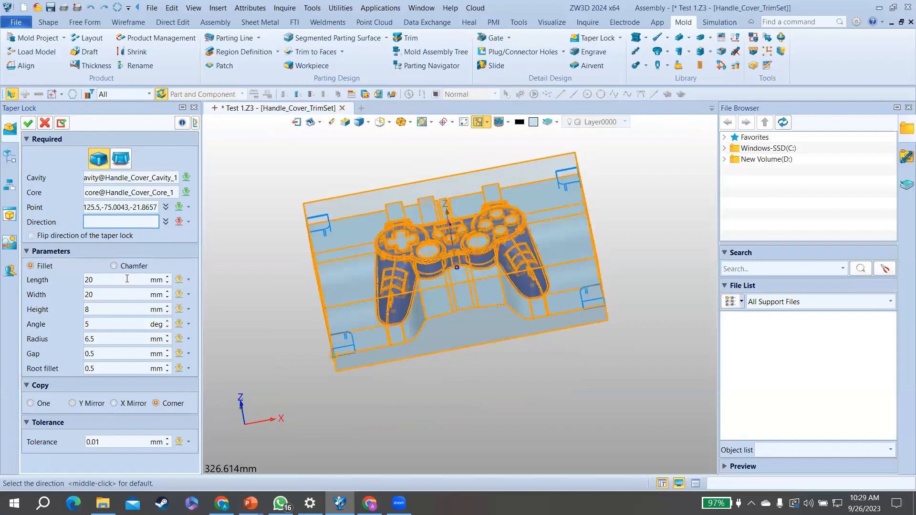
{"action": "middle_click", "coordinate": [127, 279]}
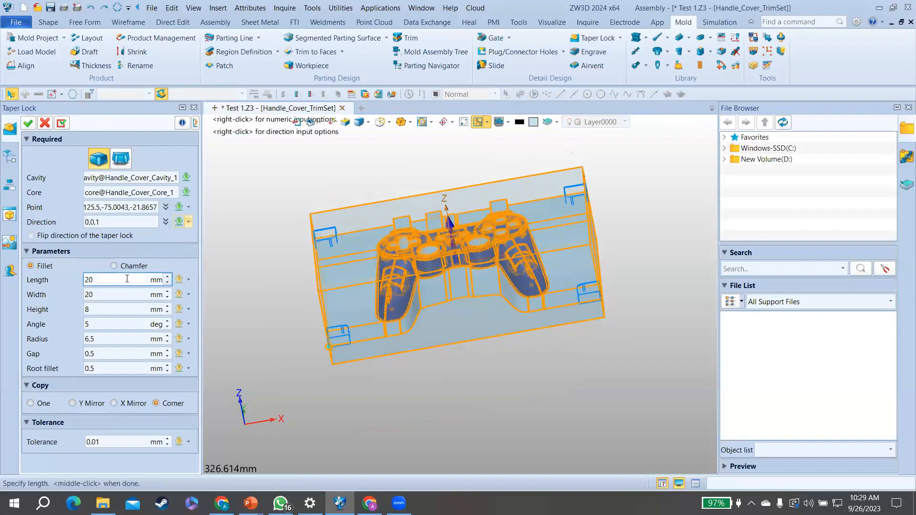
Step: Size the taper lock with length 23 mm and width 22 mm, adjust its height, and create locks at all four corners
{"action": "scroll", "coordinate": [127, 279], "scroll_direction": "up", "scroll_amount": 1}
{"action": "scroll", "coordinate": [122, 292], "scroll_direction": "up", "scroll_amount": 1}
{"action": "scroll", "coordinate": [122, 292], "scroll_direction": "up", "scroll_amount": 1}
{"action": "middle_click", "coordinate": [122, 292]}
{"action": "scroll", "coordinate": [122, 292], "scroll_direction": "up", "scroll_amount": 2}
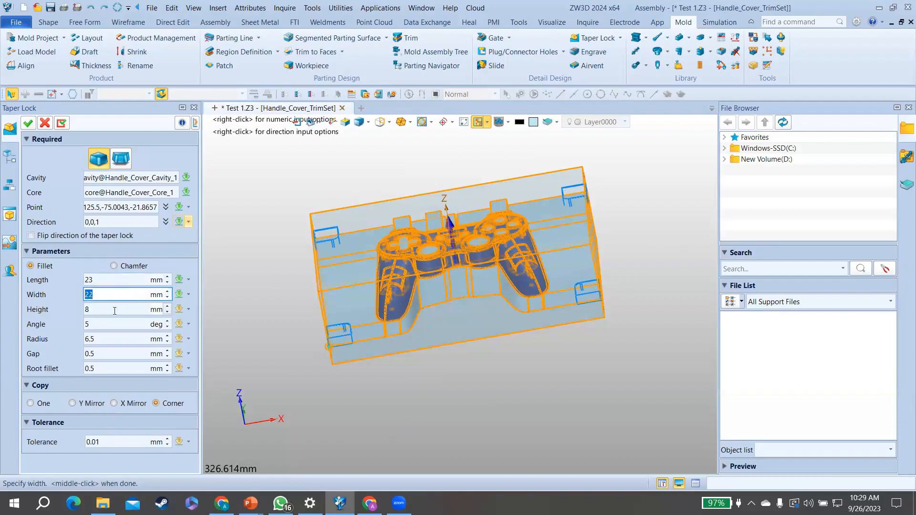
{"action": "left_click", "coordinate": [114, 311]}
{"action": "scroll", "coordinate": [114, 311], "scroll_direction": "up", "scroll_amount": 2}
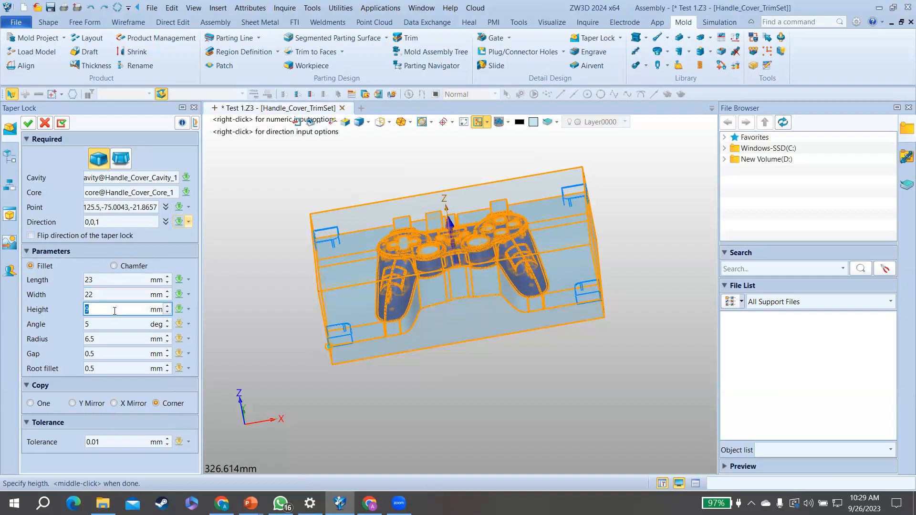
{"action": "scroll", "coordinate": [46, 416], "scroll_direction": "down", "scroll_amount": 1}
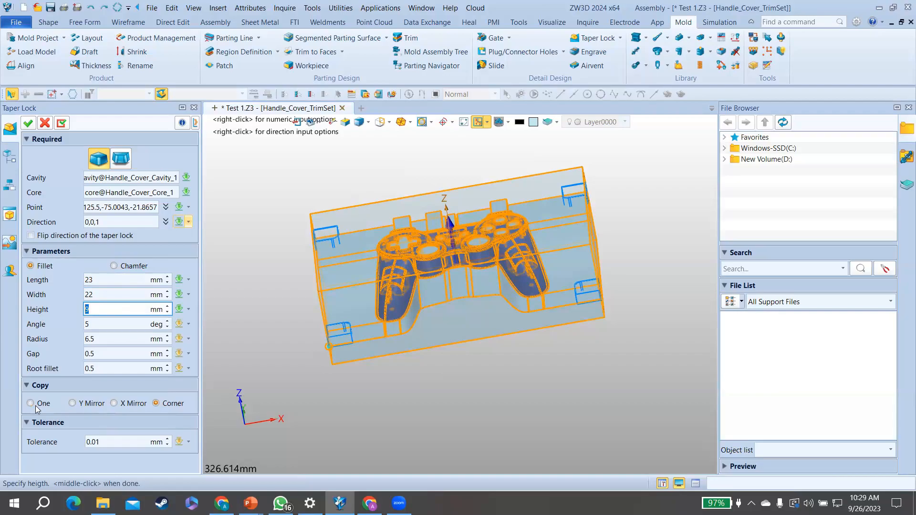
{"action": "left_click", "coordinate": [30, 403]}
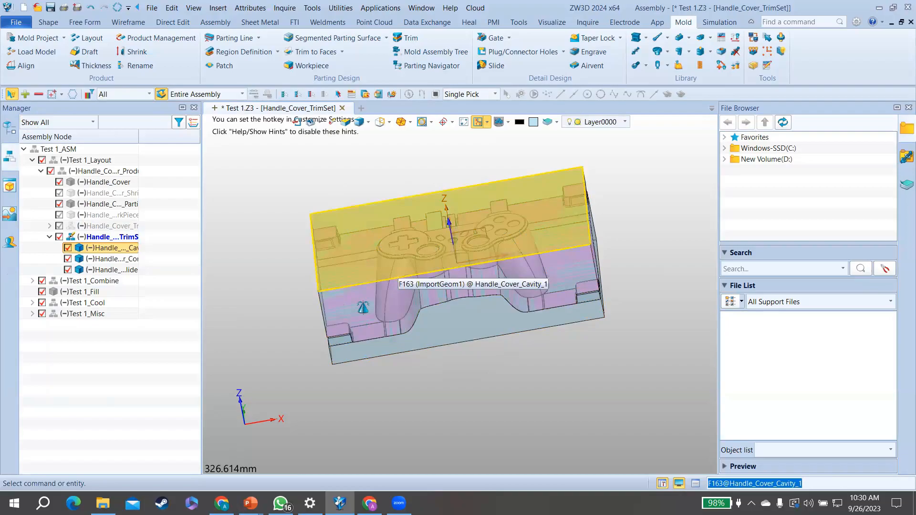
Step: Examine the corner taper locks on the cavity and core from close up and from several angles
{"action": "scroll", "coordinate": [337, 341], "scroll_direction": "up", "scroll_amount": 2}
{"action": "scroll", "coordinate": [339, 313], "scroll_direction": "up", "scroll_amount": 2}
{"action": "right_click_drag", "start_coordinate": [338, 313], "coordinate": [417, 277]}
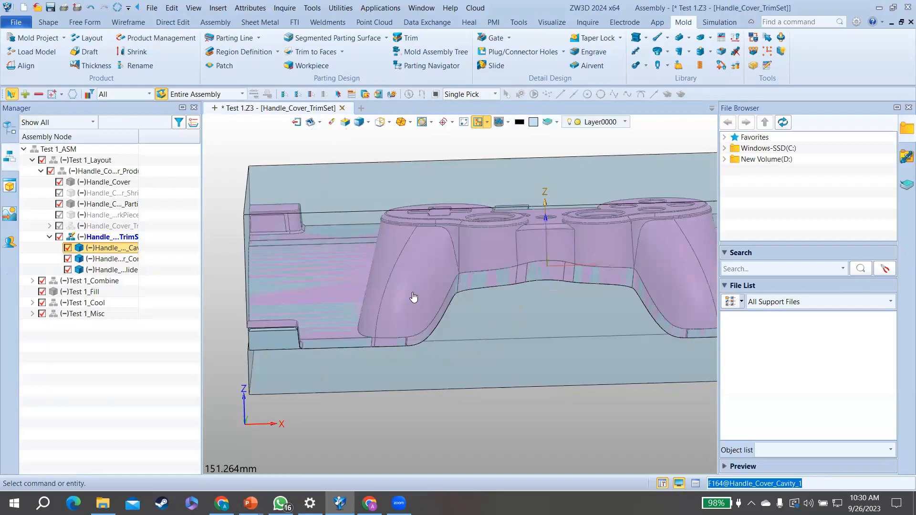
{"action": "scroll", "coordinate": [413, 297], "scroll_direction": "down", "scroll_amount": 2}
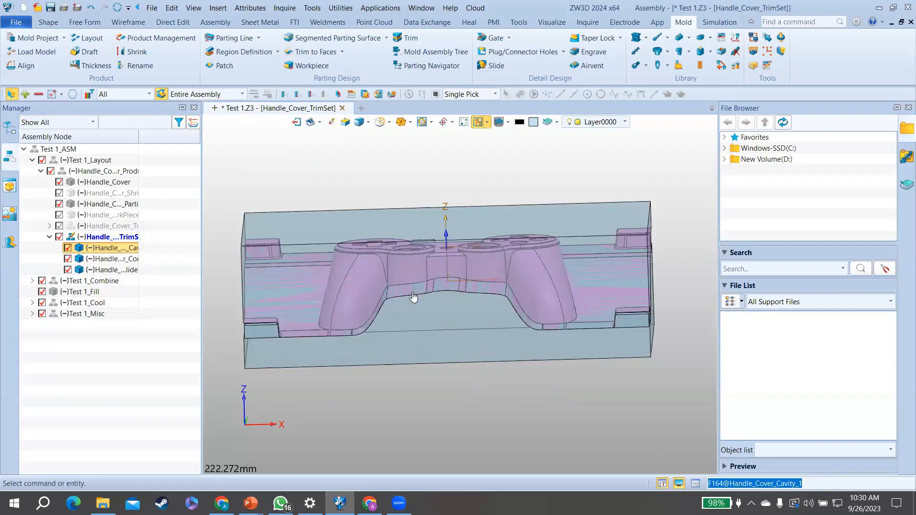
{"action": "right_click_drag", "start_coordinate": [413, 297], "coordinate": [413, 308]}
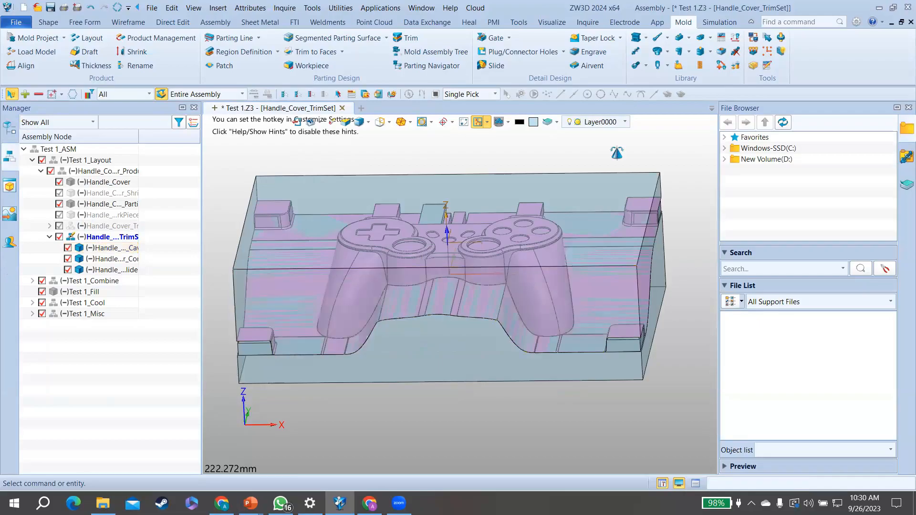
{"action": "scroll", "coordinate": [617, 153], "scroll_direction": "down", "scroll_amount": 4}
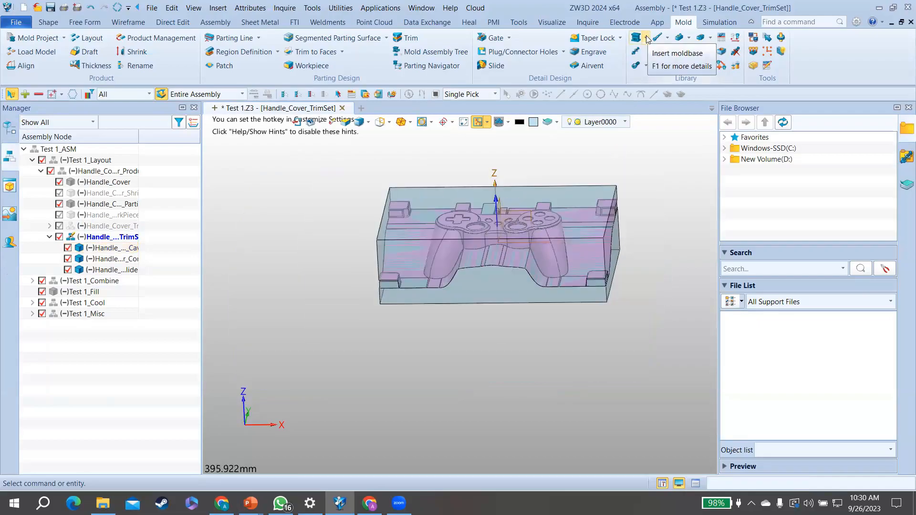
{"action": "left_click", "coordinate": [647, 38]}
{"action": "left_click", "coordinate": [667, 35]}
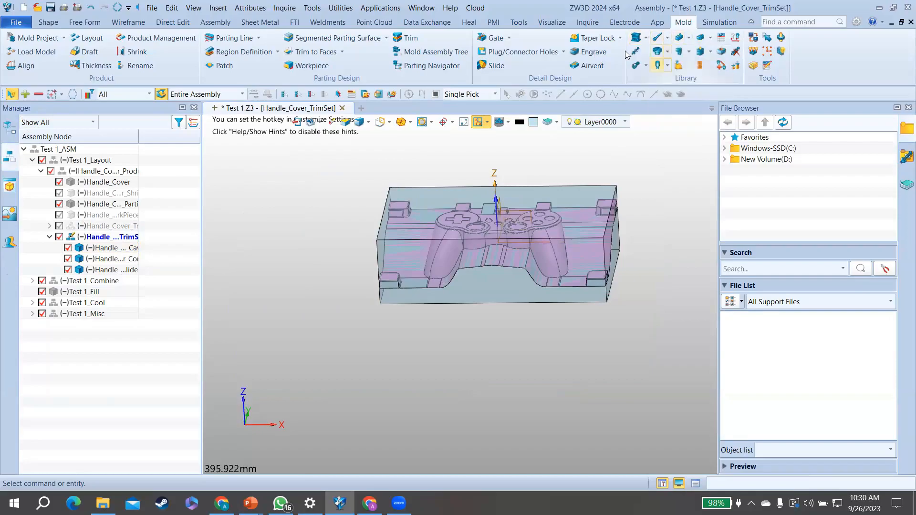
{"action": "left_click", "coordinate": [647, 66]}
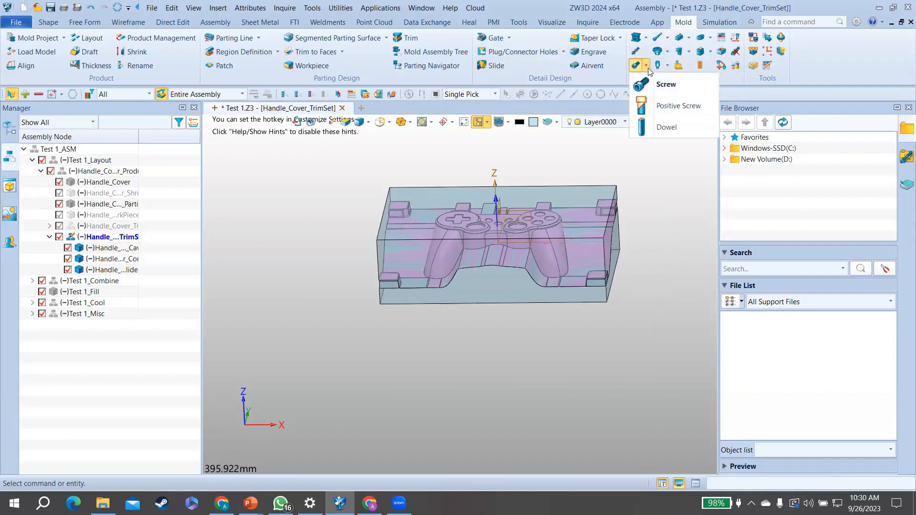
{"action": "left_click", "coordinate": [648, 68]}
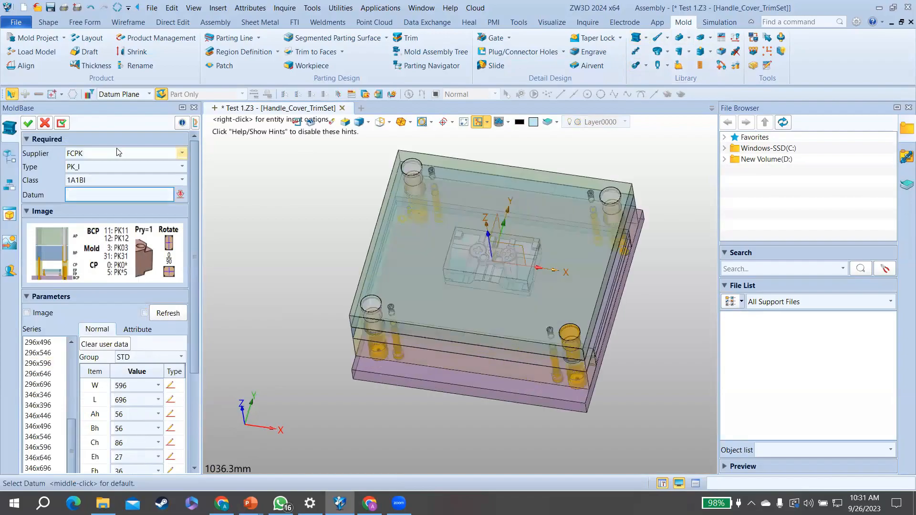
Step: Review the available mold base suppliers and classes, keeping supplier FCPK and class 1A1BI
{"action": "left_click", "coordinate": [118, 152]}
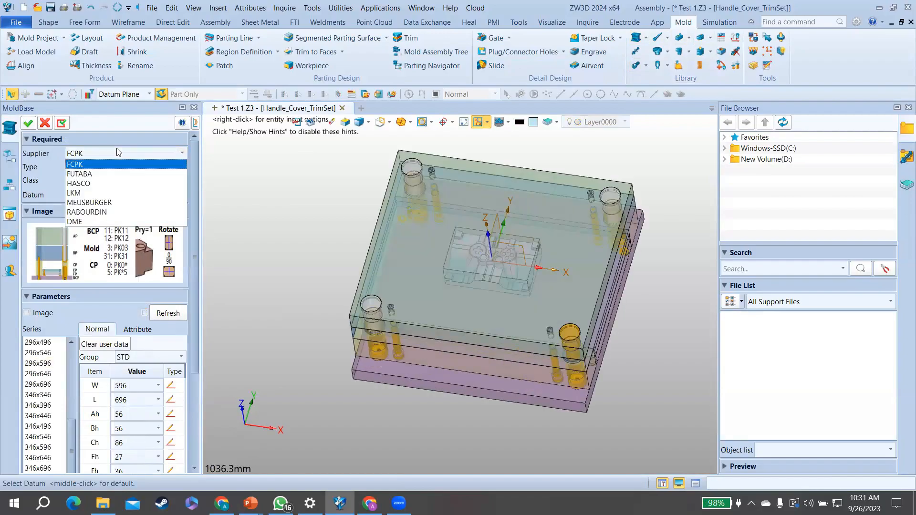
{"action": "key", "text": "Down"}
{"action": "key", "text": "Down"}
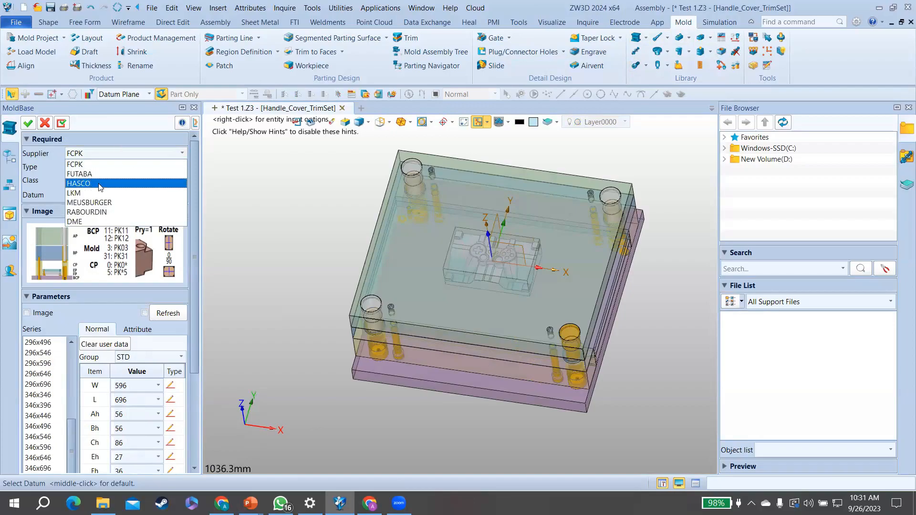
{"action": "key", "text": "Up"}
{"action": "key", "text": "Up"}
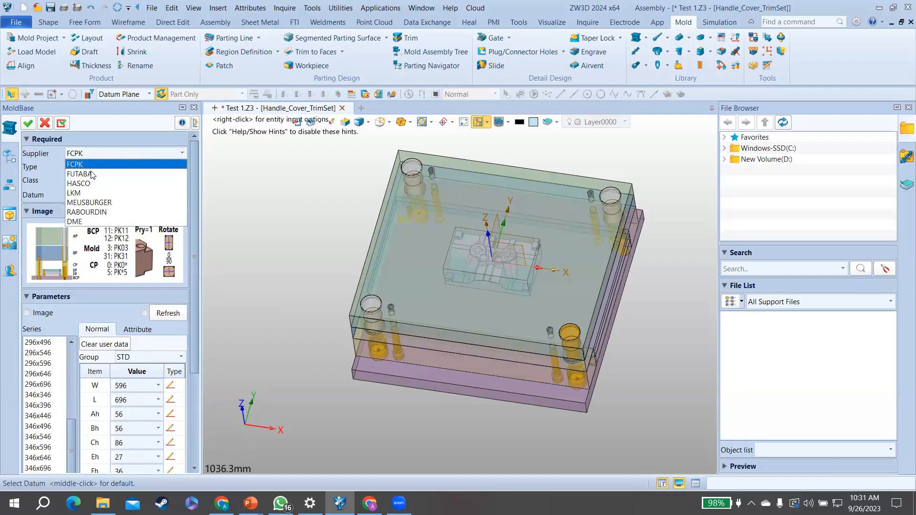
{"action": "key", "text": "Return"}
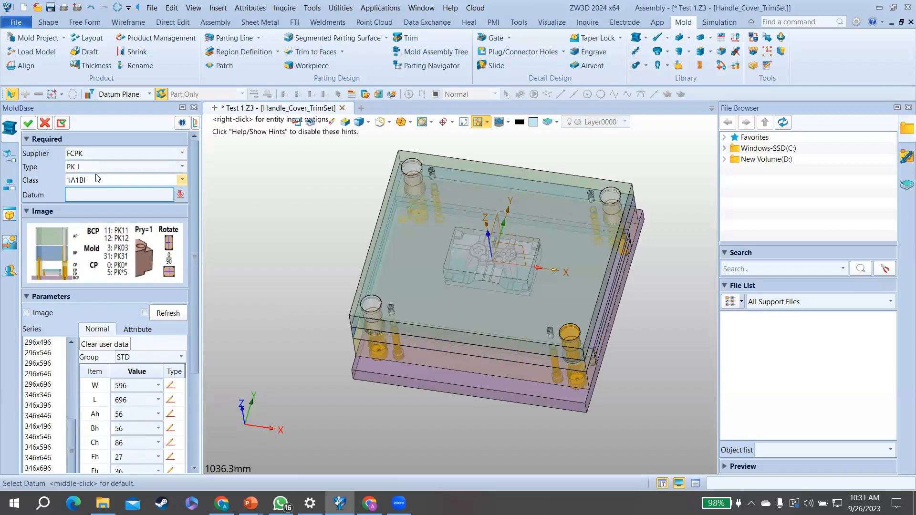
{"action": "left_click", "coordinate": [98, 179]}
{"action": "left_click", "coordinate": [98, 179]}
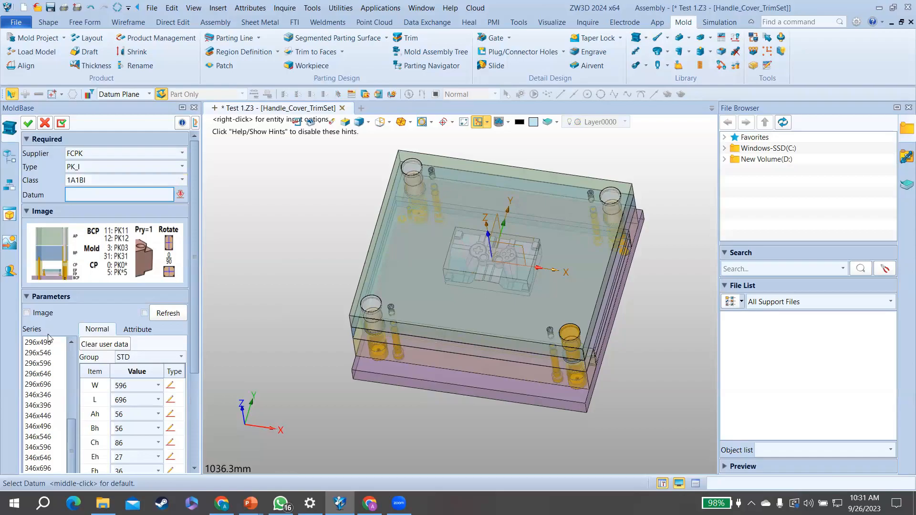
Step: Choose the 156x296 mold base series and refresh the preview around the mold insert
{"action": "scroll", "coordinate": [46, 357], "scroll_direction": "up", "scroll_amount": 1}
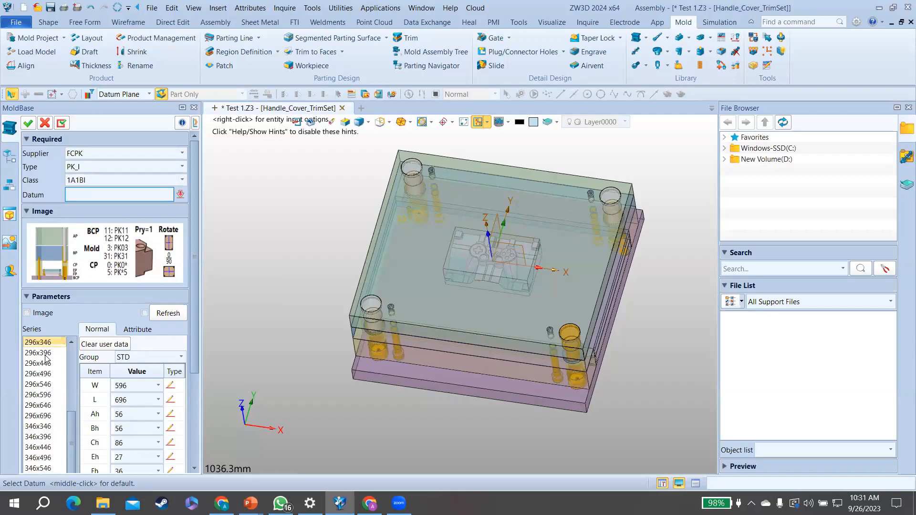
{"action": "scroll", "coordinate": [45, 355], "scroll_direction": "up", "scroll_amount": 8}
{"action": "left_click", "coordinate": [45, 355]}
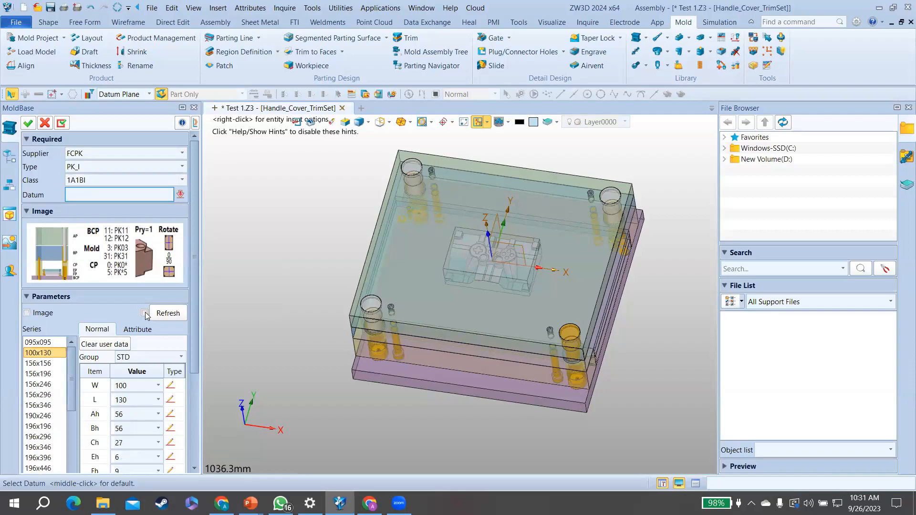
{"action": "left_click", "coordinate": [41, 396]}
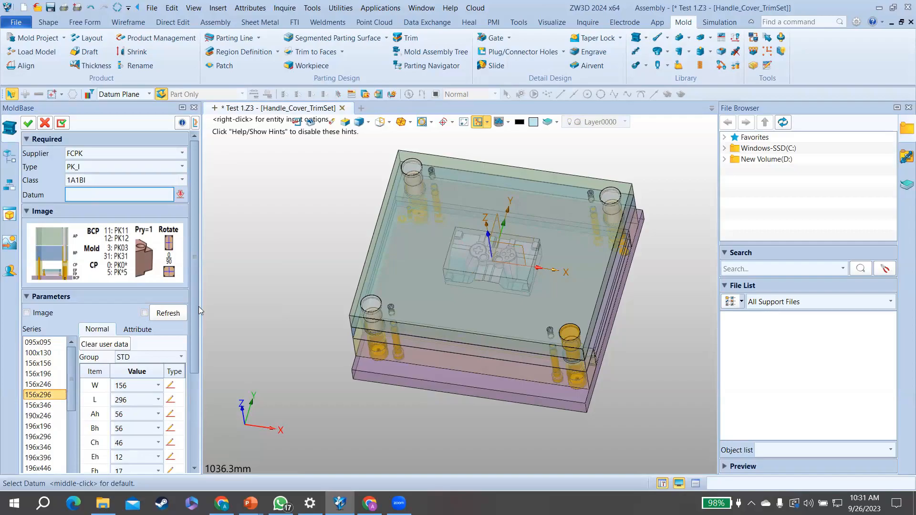
{"action": "left_click", "coordinate": [162, 312]}
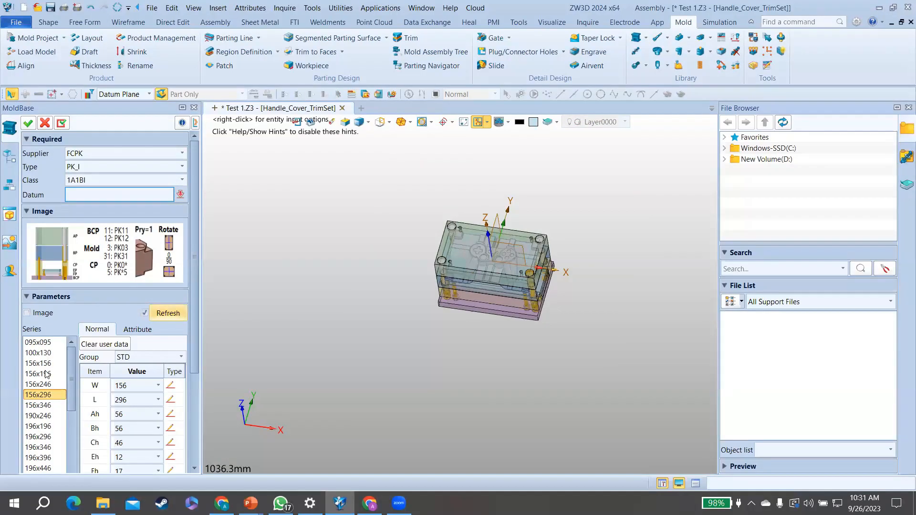
Step: Choose the 346x346 mold base series and check its fit around the cavity and core
{"action": "scroll", "coordinate": [46, 375], "scroll_direction": "down", "scroll_amount": 4}
{"action": "scroll", "coordinate": [46, 375], "scroll_direction": "down", "scroll_amount": 5}
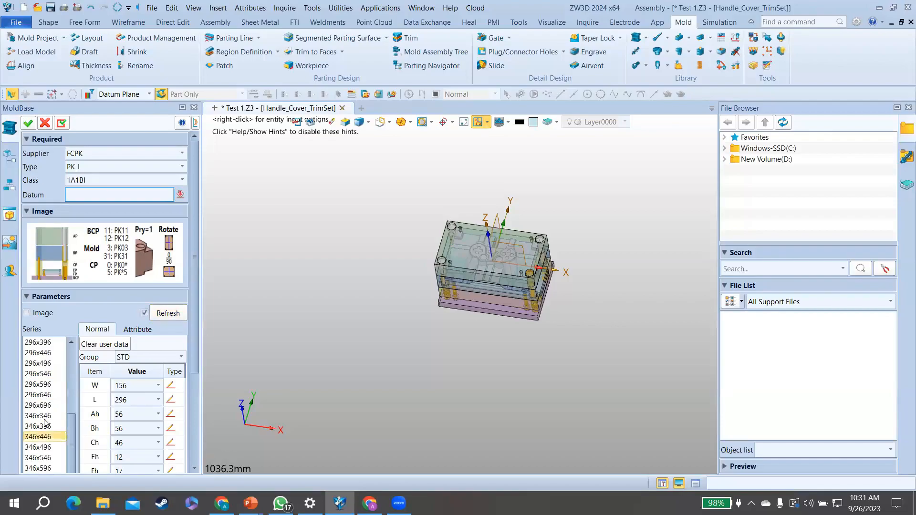
{"action": "scroll", "coordinate": [45, 405], "scroll_direction": "down", "scroll_amount": 1}
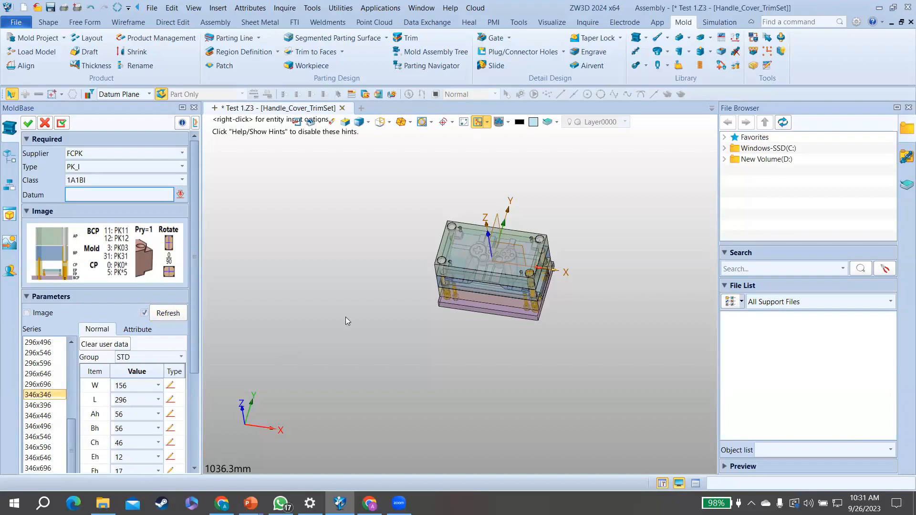
{"action": "middle_click_drag", "start_coordinate": [375, 303], "coordinate": [393, 253]}
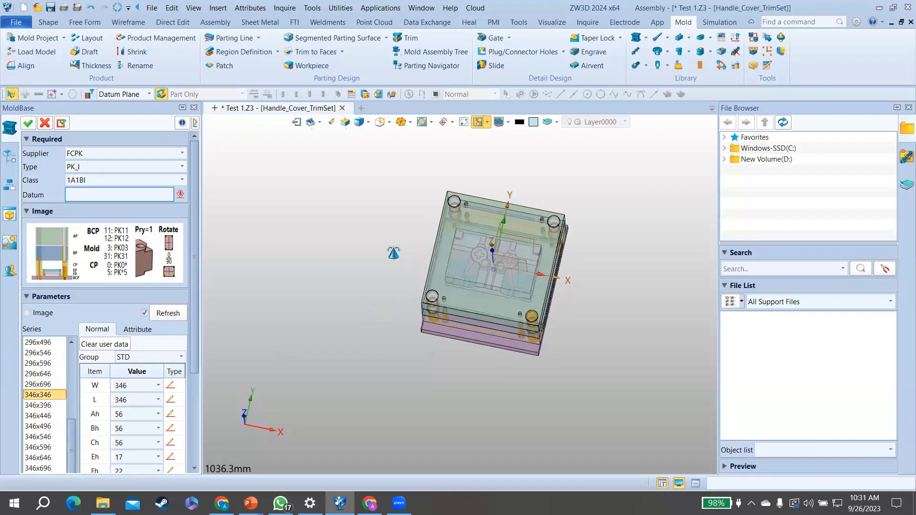
{"action": "right_click_drag", "start_coordinate": [393, 253], "coordinate": [397, 191]}
{"action": "scroll", "coordinate": [133, 305], "scroll_direction": "down", "scroll_amount": 1}
Step: Examine the 346x346 mold base's attributes and its plate, gap, chamfer and rotation parameters
{"action": "left_click", "coordinate": [136, 292]}
{"action": "left_click", "coordinate": [100, 292]}
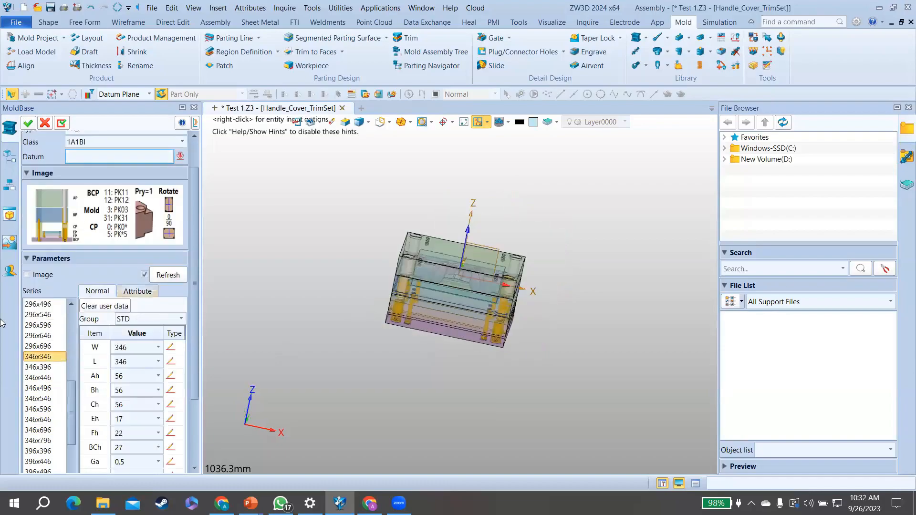
{"action": "left_click", "coordinate": [138, 291]}
{"action": "left_click", "coordinate": [96, 291]}
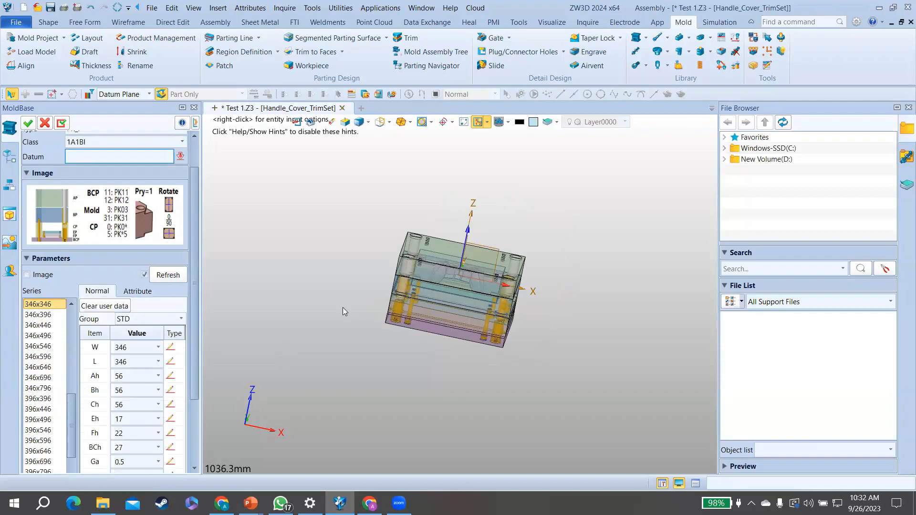
{"action": "scroll", "coordinate": [133, 305], "scroll_direction": "down", "scroll_amount": 2}
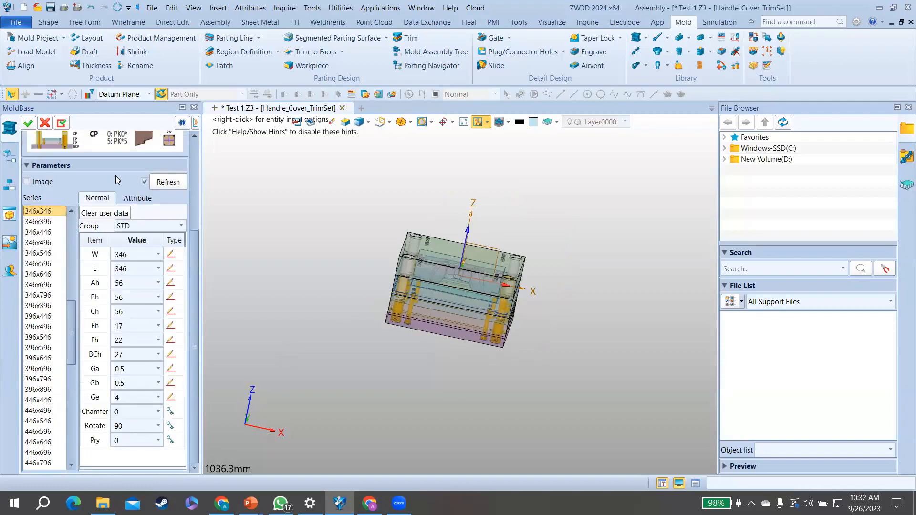
{"action": "scroll", "coordinate": [105, 183], "scroll_direction": "up", "scroll_amount": 1}
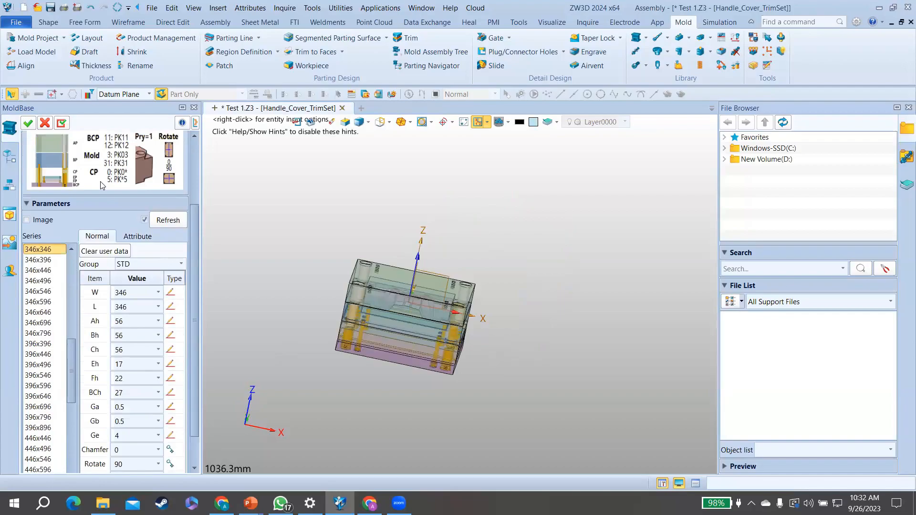
Step: Show the mold base dimension image and set the A-plate thickness Ah to 60
{"action": "scroll", "coordinate": [127, 280], "scroll_direction": "up", "scroll_amount": 1}
{"action": "left_click", "coordinate": [27, 265]}
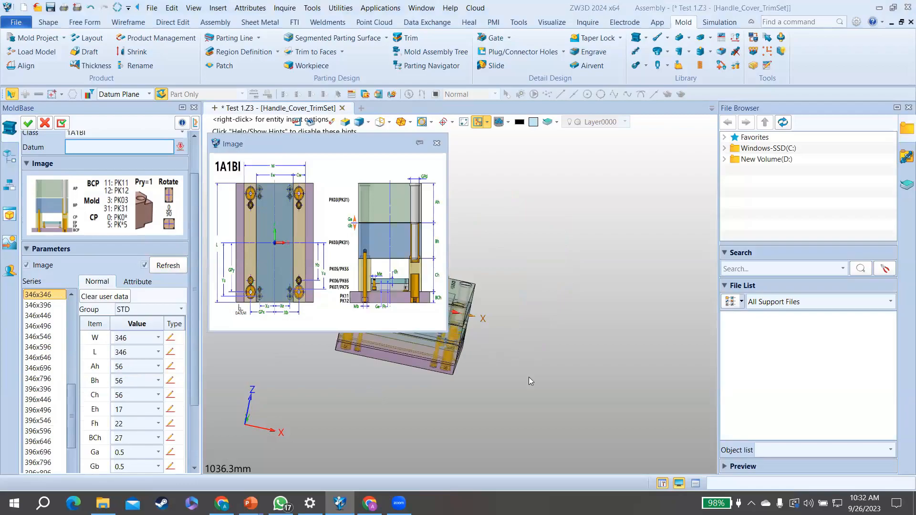
{"action": "scroll", "coordinate": [180, 252], "scroll_direction": "down", "scroll_amount": 2}
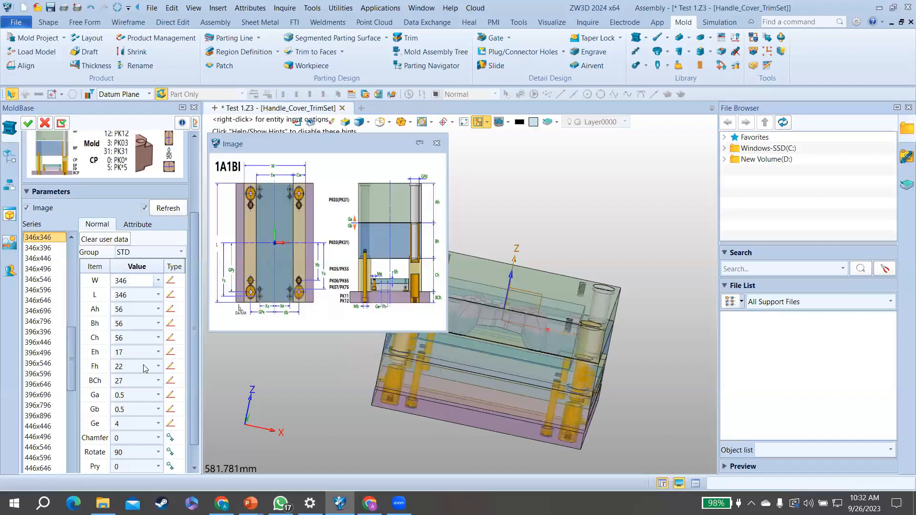
{"action": "left_click", "coordinate": [143, 295]}
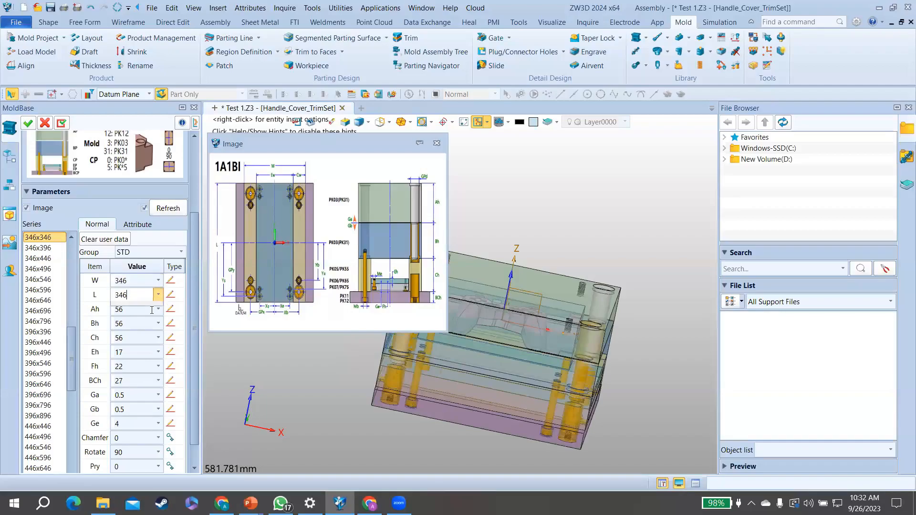
{"action": "left_click", "coordinate": [157, 309]}
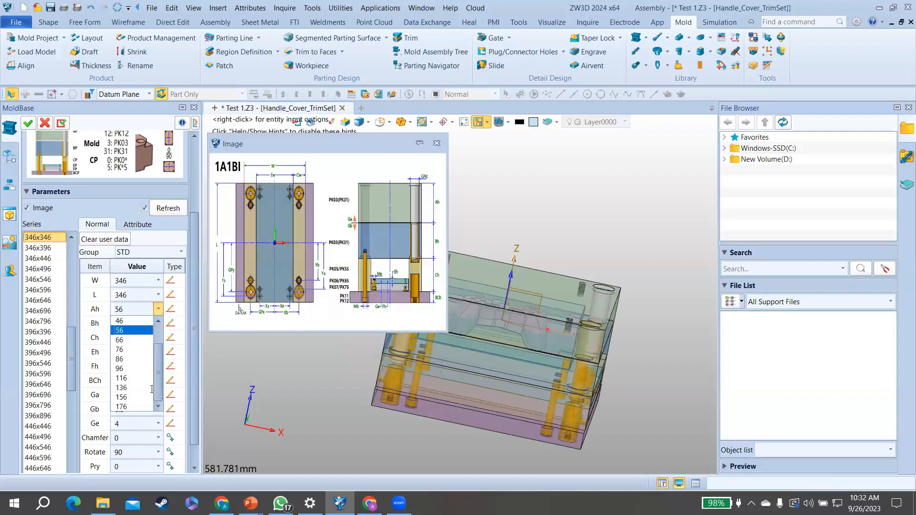
{"action": "type", "text": "60"}
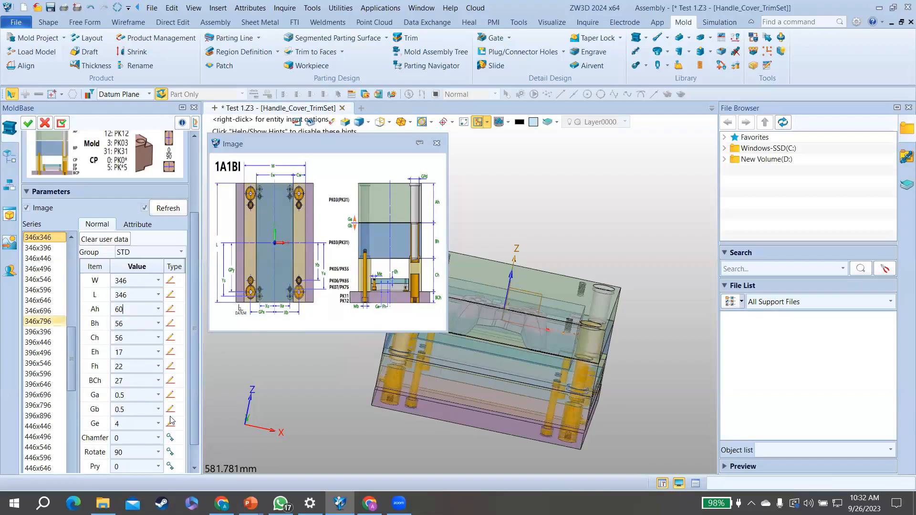
{"action": "key", "text": "Return"}
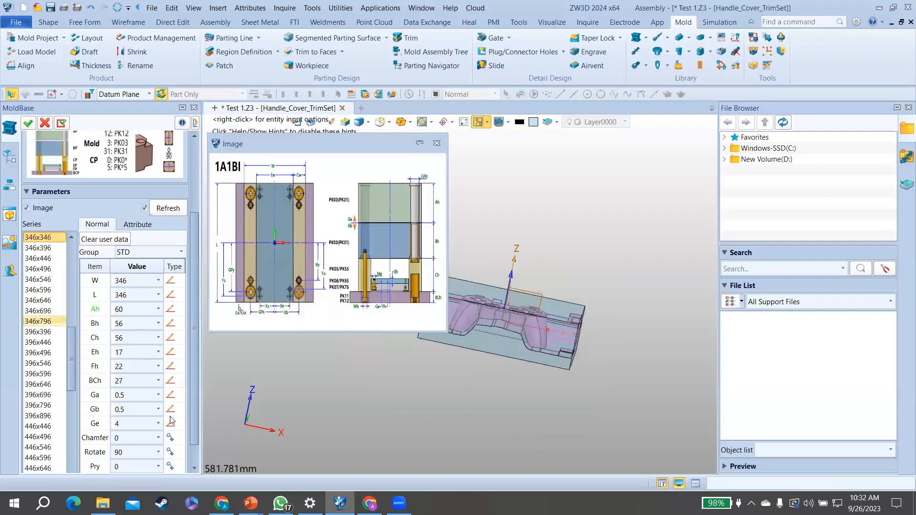
Step: Check the chamfer and rotation options, keep chamfer 0, and insert the 346x346 mold base
{"action": "scroll", "coordinate": [172, 421], "scroll_direction": "down", "scroll_amount": 1}
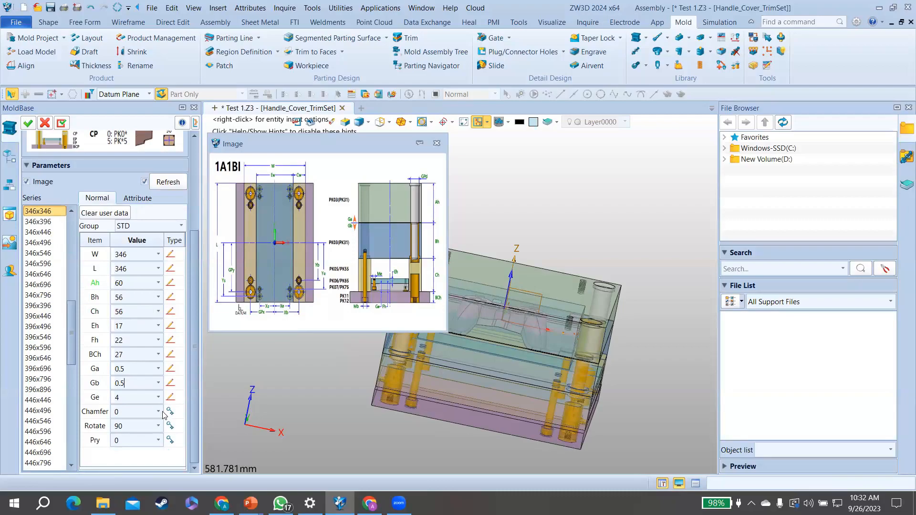
{"action": "left_click", "coordinate": [159, 412]}
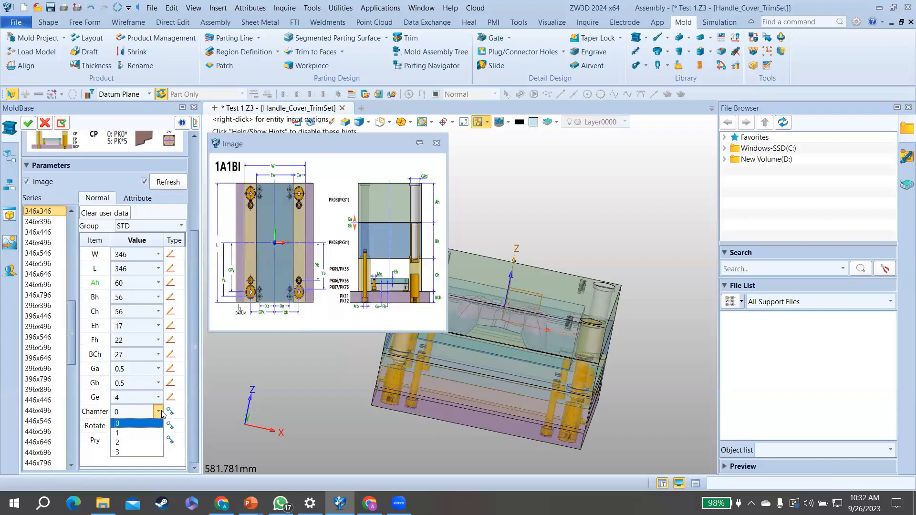
{"action": "left_click", "coordinate": [161, 413]}
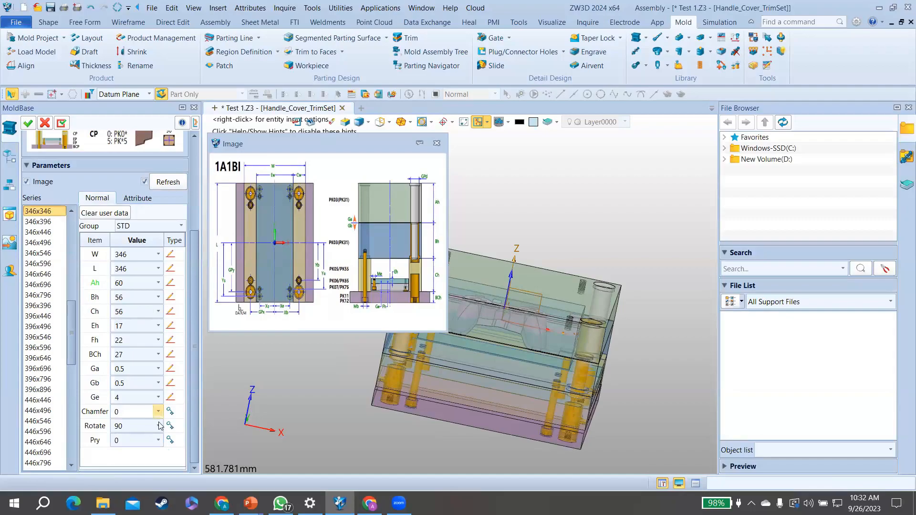
{"action": "left_click", "coordinate": [158, 425]}
{"action": "left_click", "coordinate": [156, 414]}
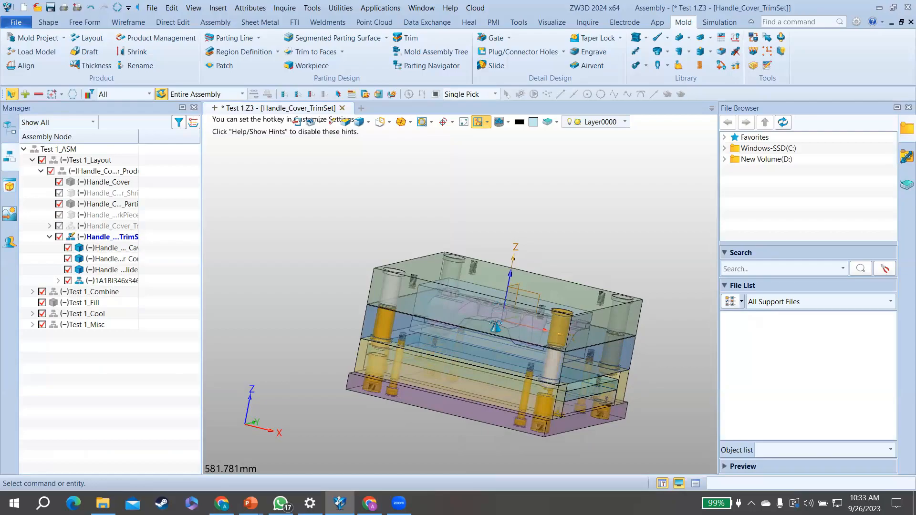
{"action": "scroll", "coordinate": [436, 281], "scroll_direction": "down", "scroll_amount": 2}
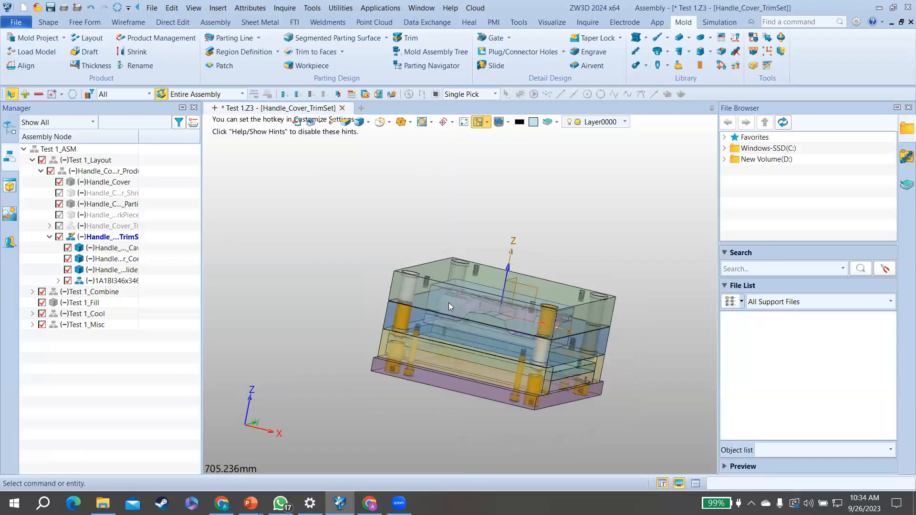
{"action": "scroll", "coordinate": [564, 261], "scroll_direction": "up", "scroll_amount": 3}
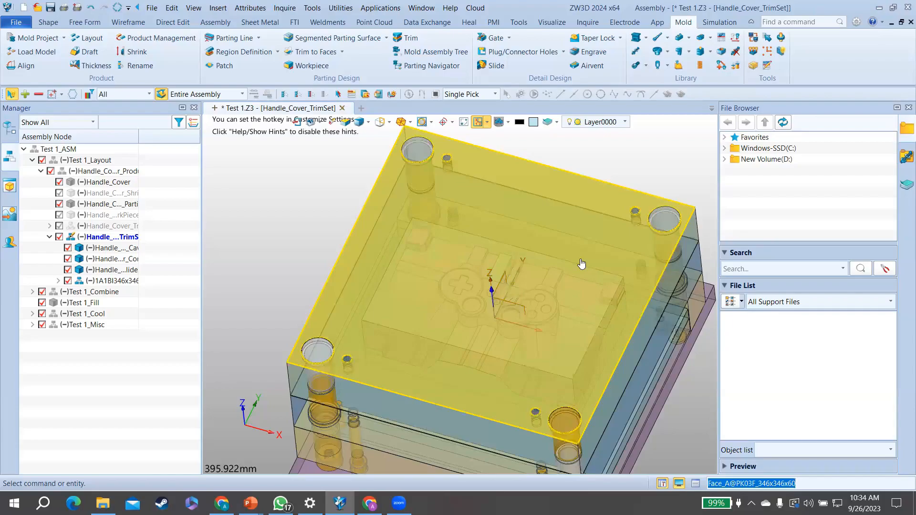
{"action": "middle_click_drag", "start_coordinate": [581, 264], "coordinate": [526, 271]}
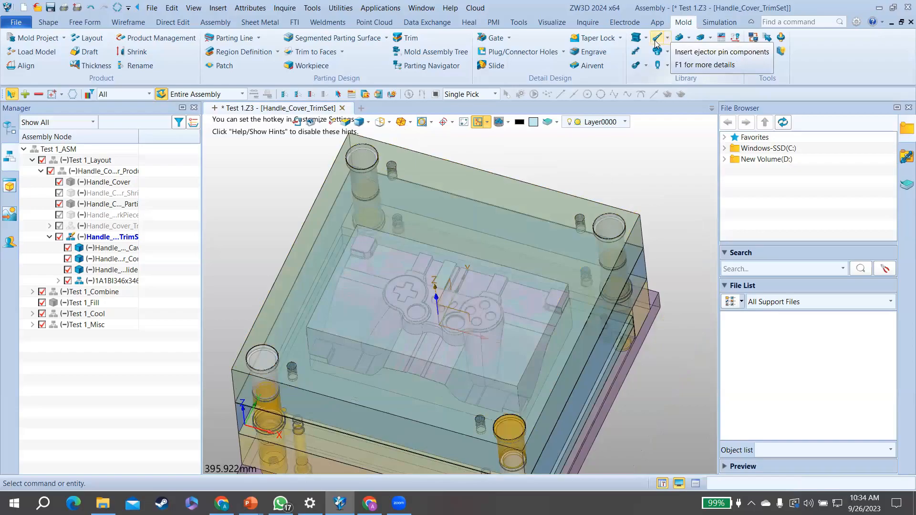
{"action": "left_click", "coordinate": [657, 39]}
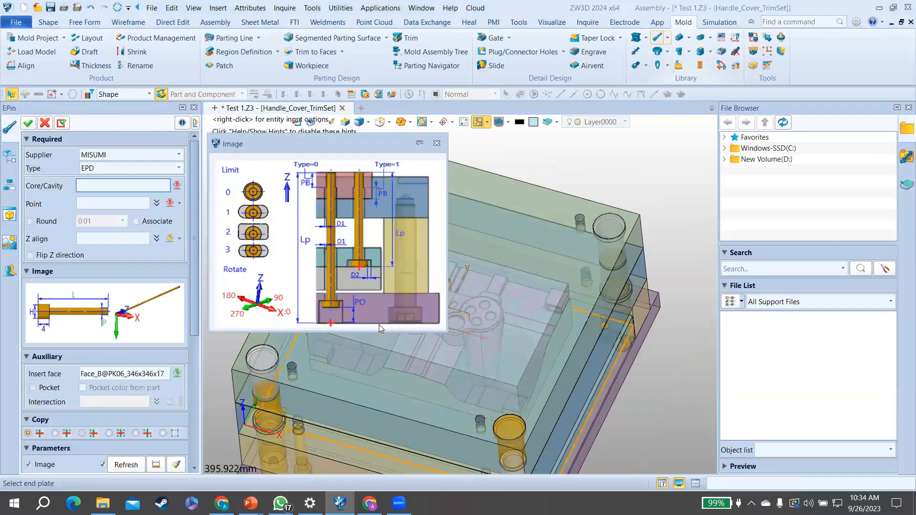
{"action": "key", "text": "Escape"}
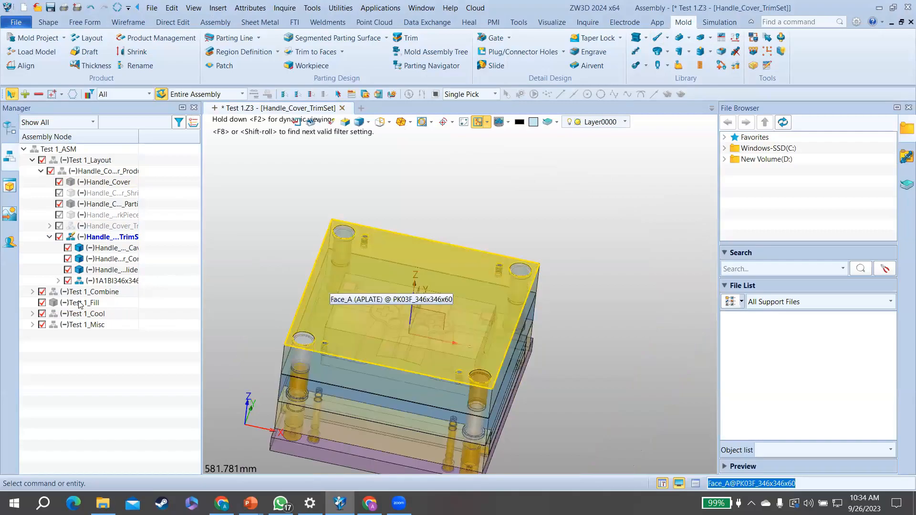
Step: Hide the mold base's fixed half and the cavity insert to expose the core
{"action": "left_click", "coordinate": [373, 306]}
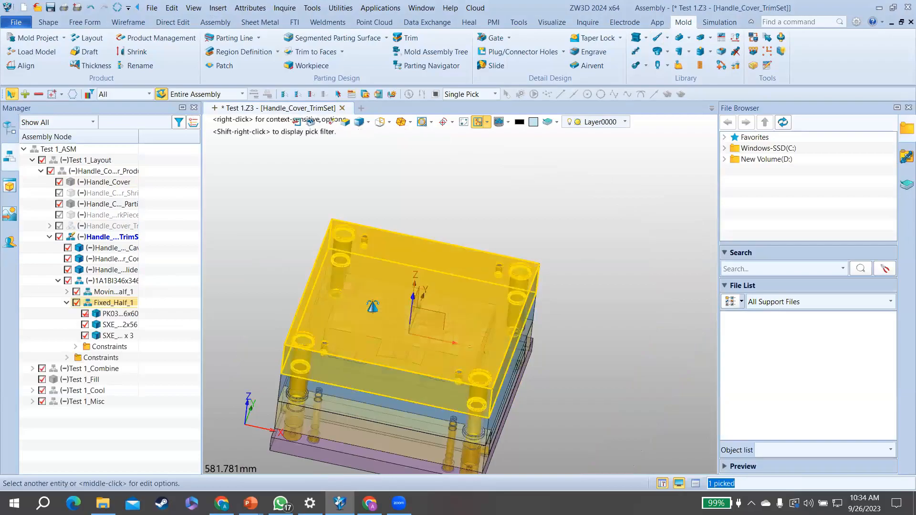
{"action": "key", "text": "ctrl+h"}
{"action": "right_click_drag", "start_coordinate": [369, 311], "coordinate": [380, 320]}
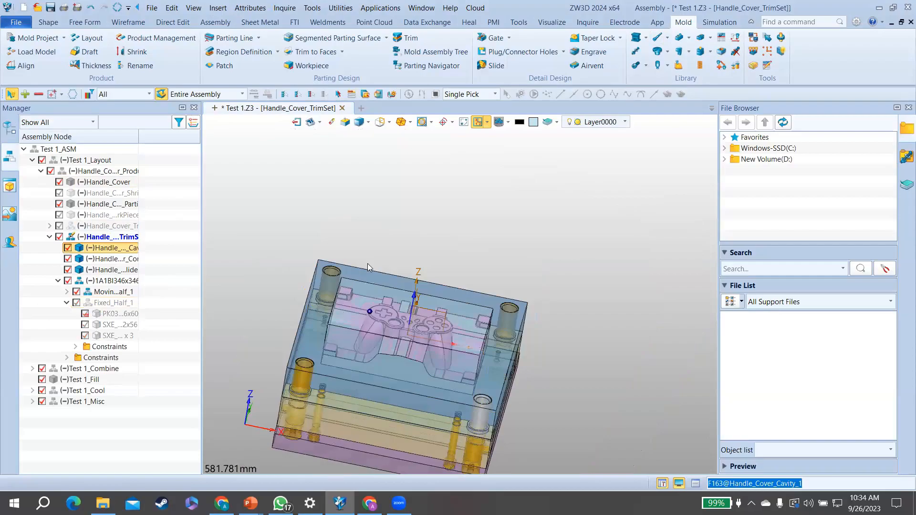
{"action": "key", "text": "ctrl+h"}
{"action": "right_click_drag", "start_coordinate": [367, 267], "coordinate": [365, 248]}
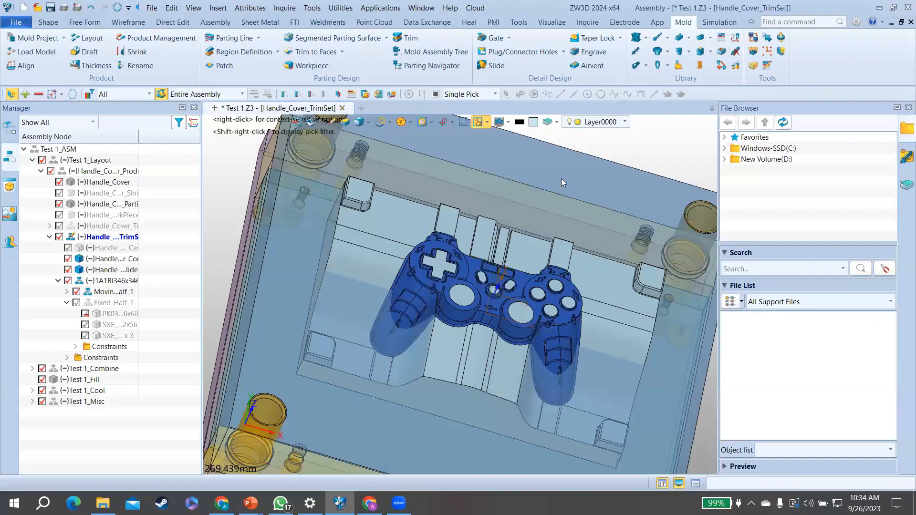
Step: Set up a Groove with the core as inner shape and the PK03M moving plate, comparing corner styles and keeping the first
{"action": "right_click_drag", "start_coordinate": [561, 179], "coordinate": [438, 239]}
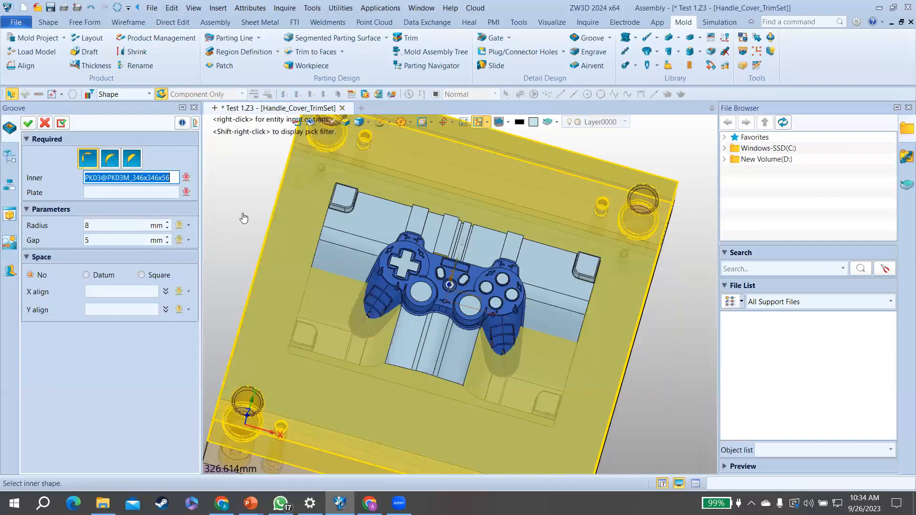
{"action": "left_click", "coordinate": [293, 193]}
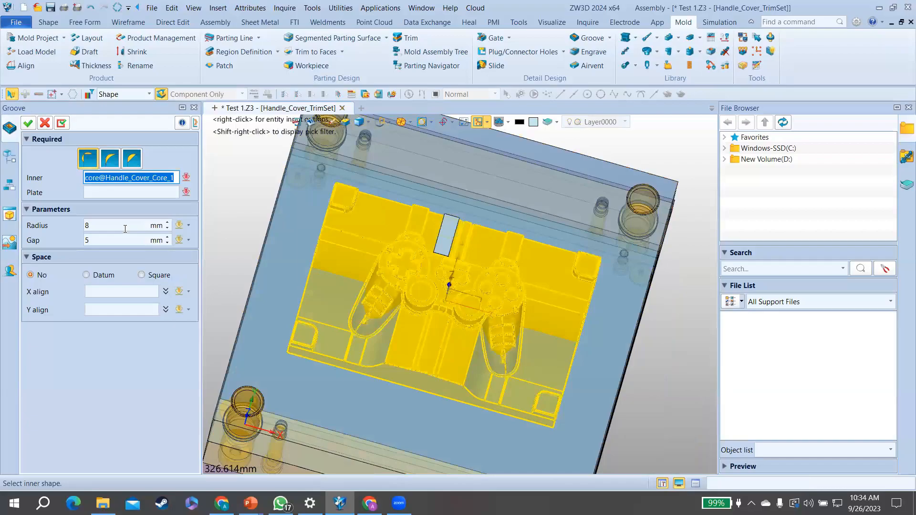
{"action": "left_click", "coordinate": [87, 159]}
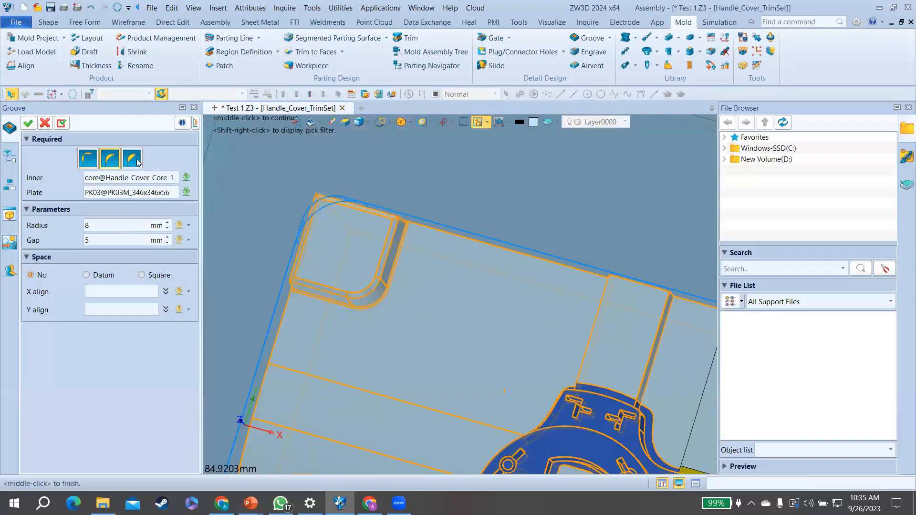
{"action": "left_click", "coordinate": [136, 161]}
{"action": "left_click", "coordinate": [89, 160]}
Step: Set the groove's corner radius to 10 mm and gap to 7 mm, and create the core pocket in the plate
{"action": "double_click", "coordinate": [111, 231]}
{"action": "type", "text": "10"}
{"action": "key", "text": "Return"}
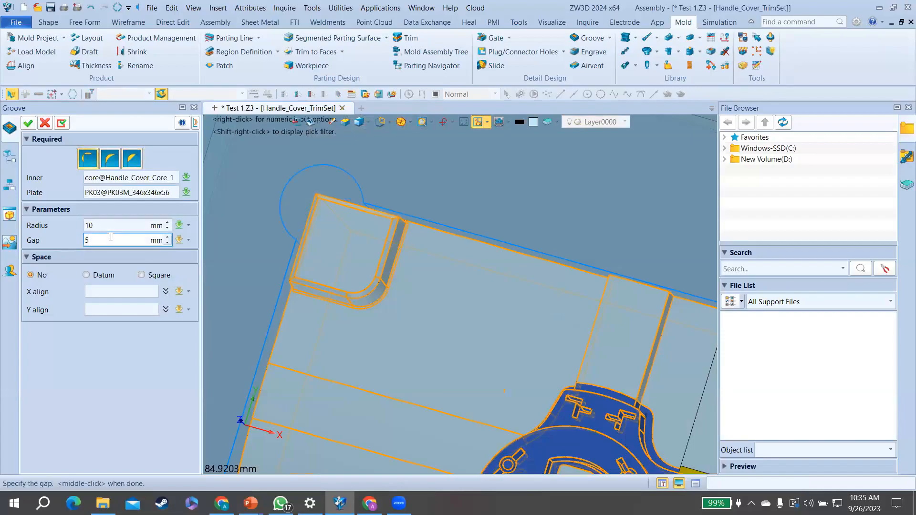
{"action": "key", "text": "BackSpace"}
{"action": "type", "text": "7"}
{"action": "key", "text": "Return"}
{"action": "scroll", "coordinate": [417, 195], "scroll_direction": "down", "scroll_amount": 5}
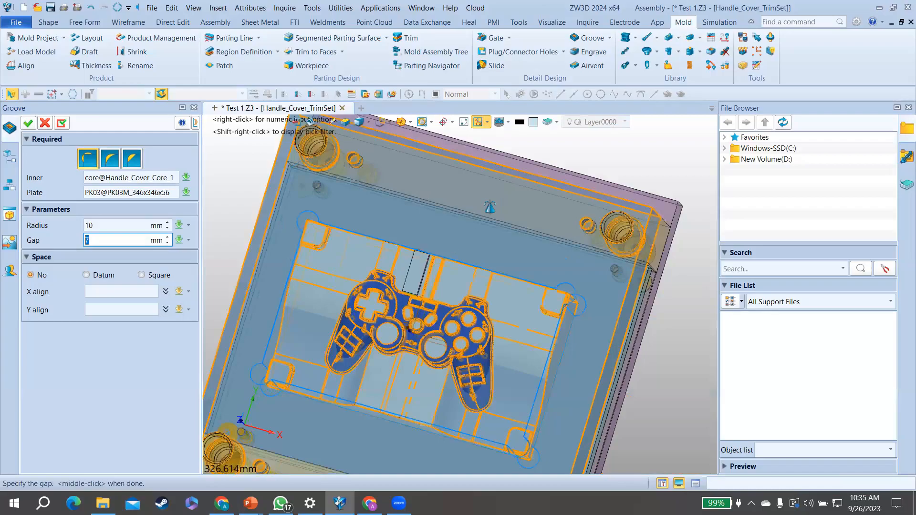
{"action": "middle_click", "coordinate": [513, 209]}
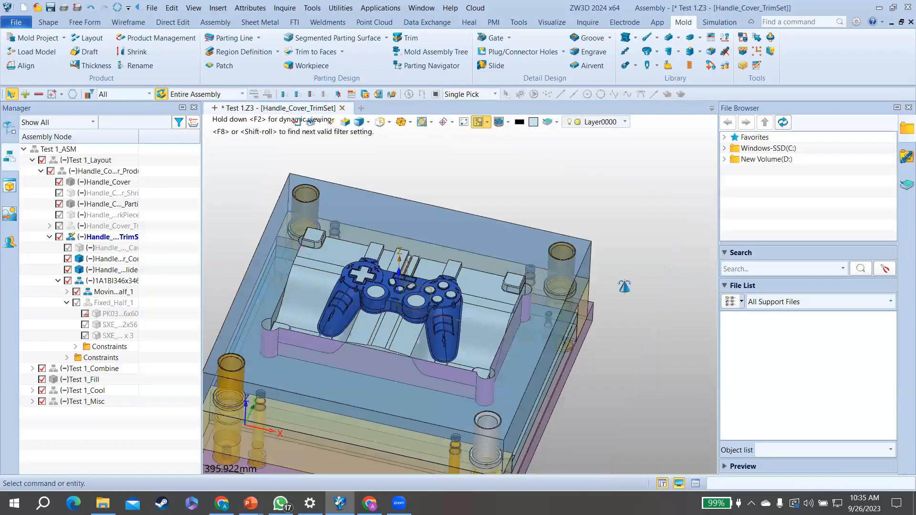
Step: Insert four MISUMI EPD ejector pins with length 100 at the core's handle tips and upper shoulders
{"action": "middle_click_drag", "start_coordinate": [624, 286], "coordinate": [440, 249]}
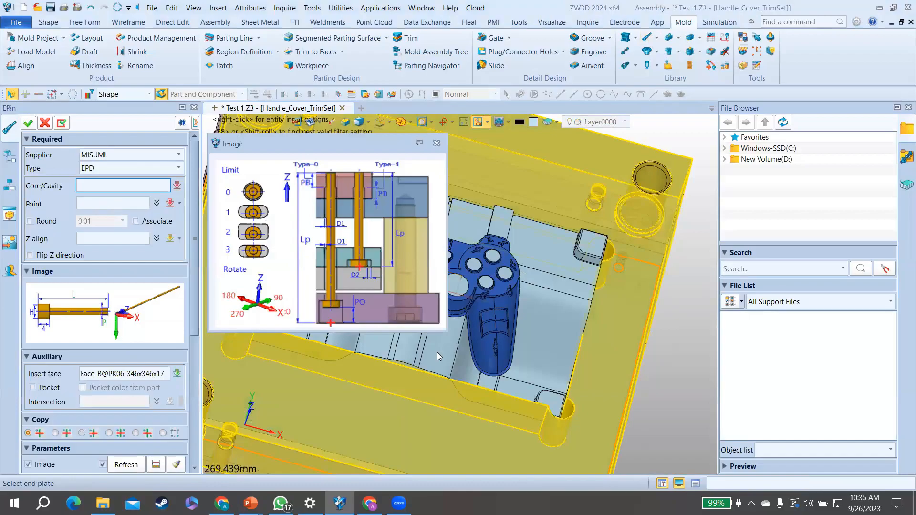
{"action": "middle_click_drag", "start_coordinate": [437, 352], "coordinate": [378, 363]}
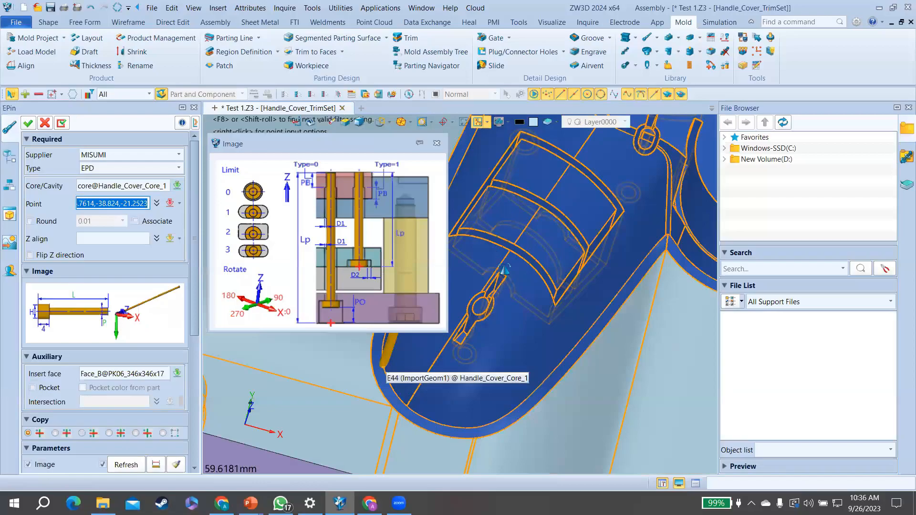
{"action": "left_click", "coordinate": [540, 245]}
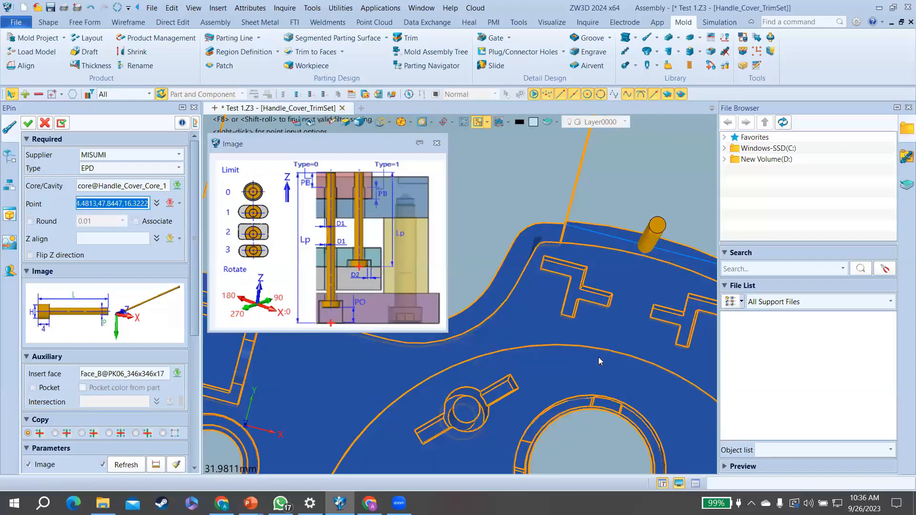
{"action": "left_click", "coordinate": [554, 233]}
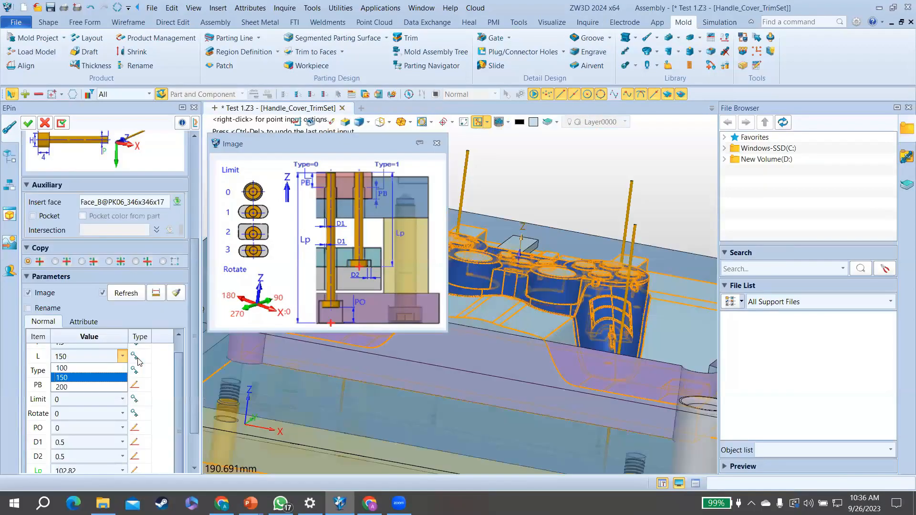
{"action": "left_click", "coordinate": [139, 363]}
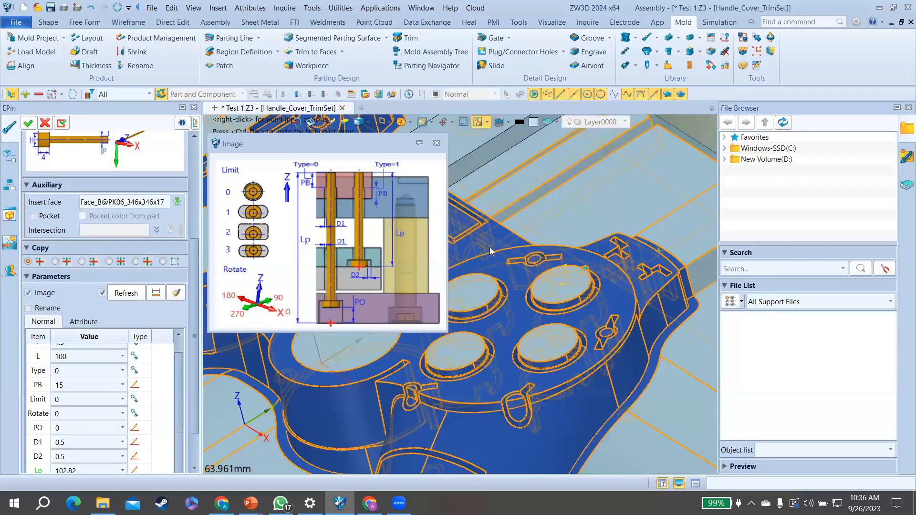
{"action": "scroll", "coordinate": [491, 252], "scroll_direction": "down", "scroll_amount": 2}
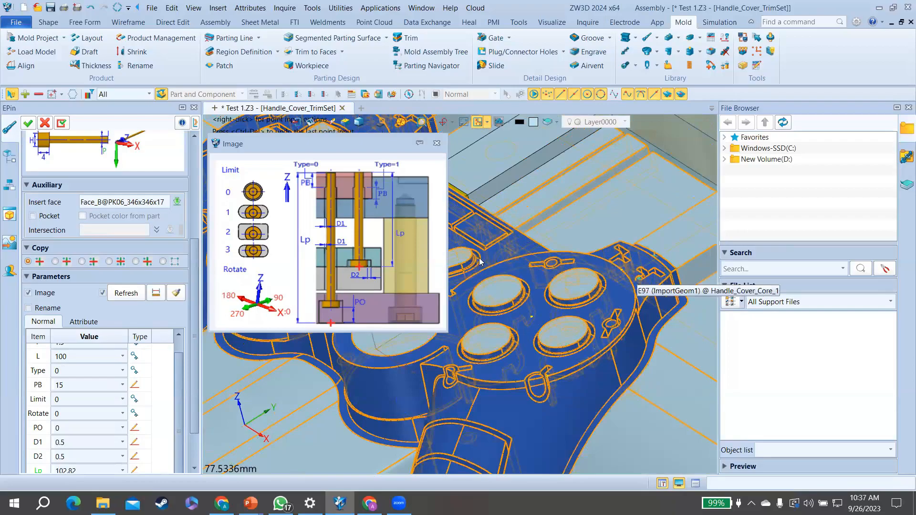
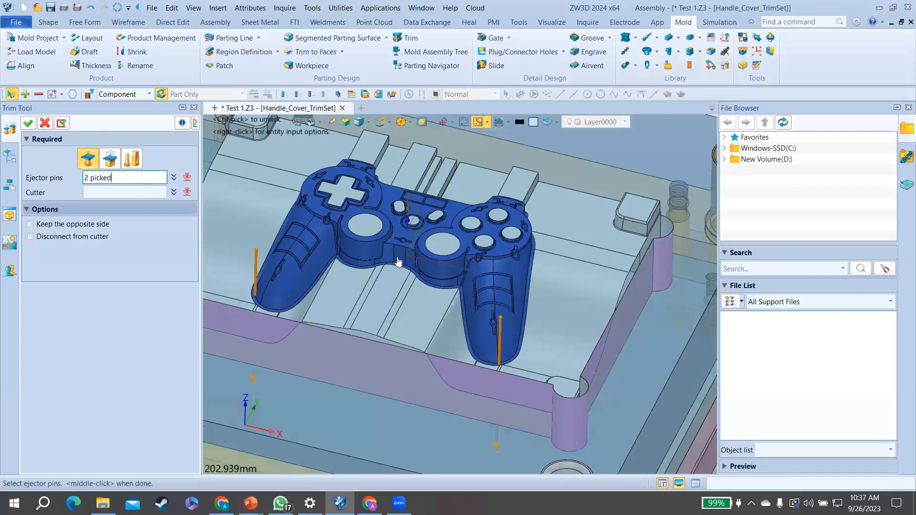
Step: Trim the two handle-tip ejector pins, using the core as the cutter
{"action": "middle_click", "coordinate": [399, 261]}
{"action": "left_click", "coordinate": [398, 262]}
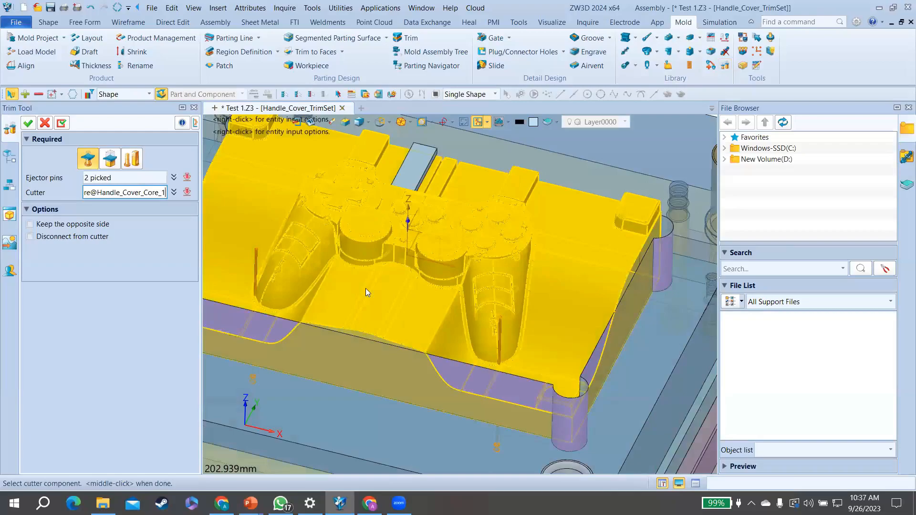
{"action": "left_click", "coordinate": [27, 128]}
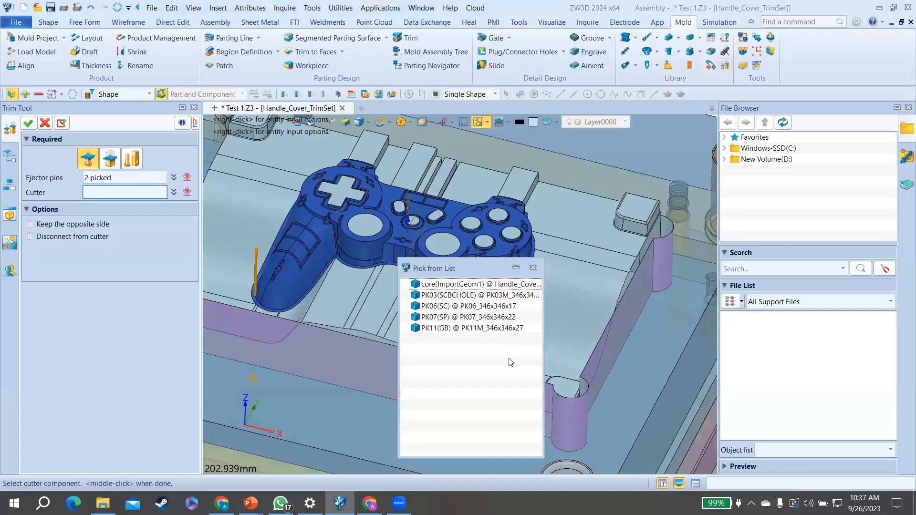
{"action": "left_click", "coordinate": [501, 390]}
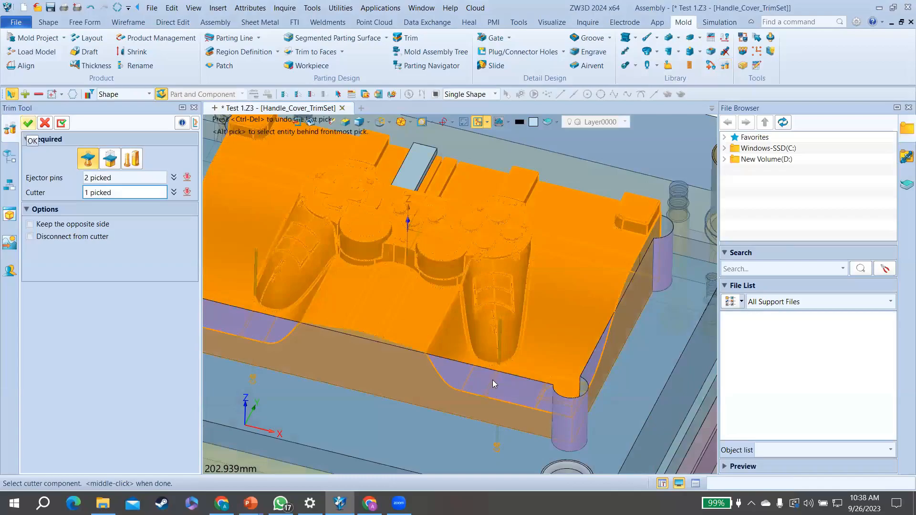
{"action": "middle_click", "coordinate": [494, 391]}
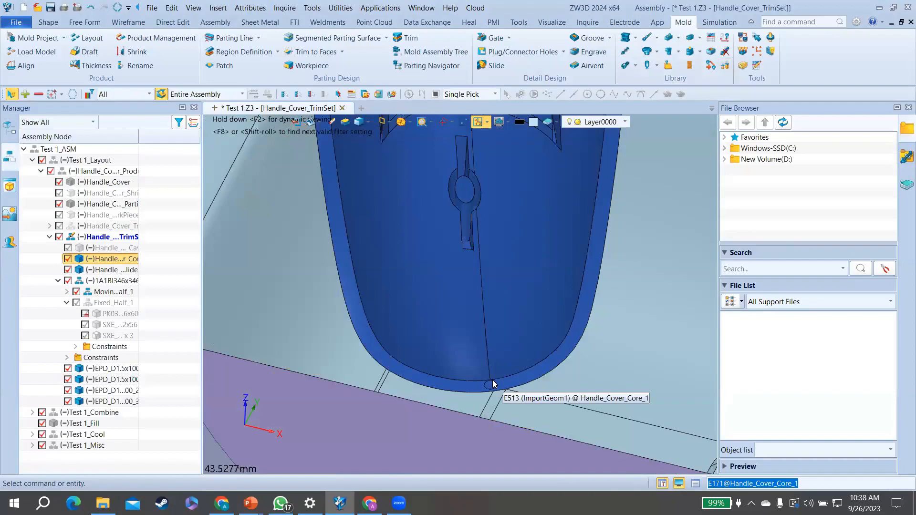
Step: Examine the ejector pins at the core's handle tips and where they run through the moving plate and the ejector plates
{"action": "scroll", "coordinate": [493, 385], "scroll_direction": "up", "scroll_amount": 1}
{"action": "scroll", "coordinate": [499, 279], "scroll_direction": "down", "scroll_amount": 6}
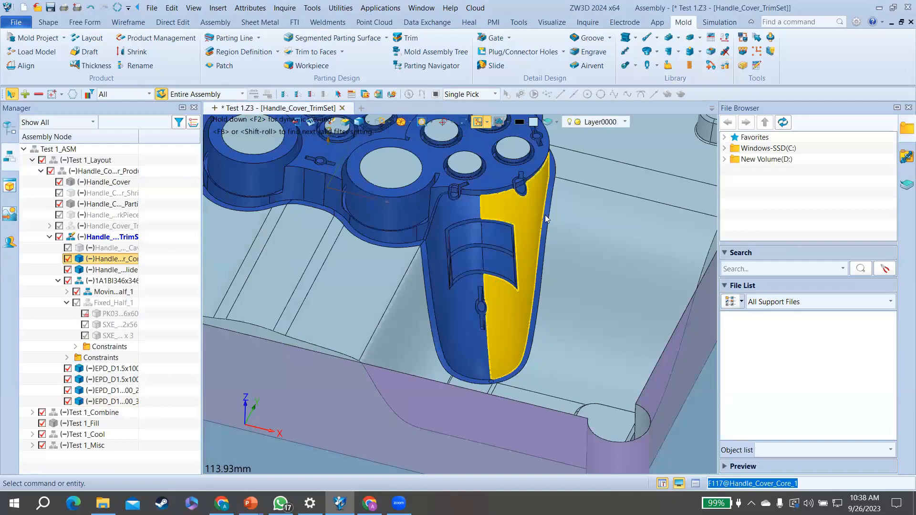
{"action": "scroll", "coordinate": [495, 350], "scroll_direction": "down", "scroll_amount": 3}
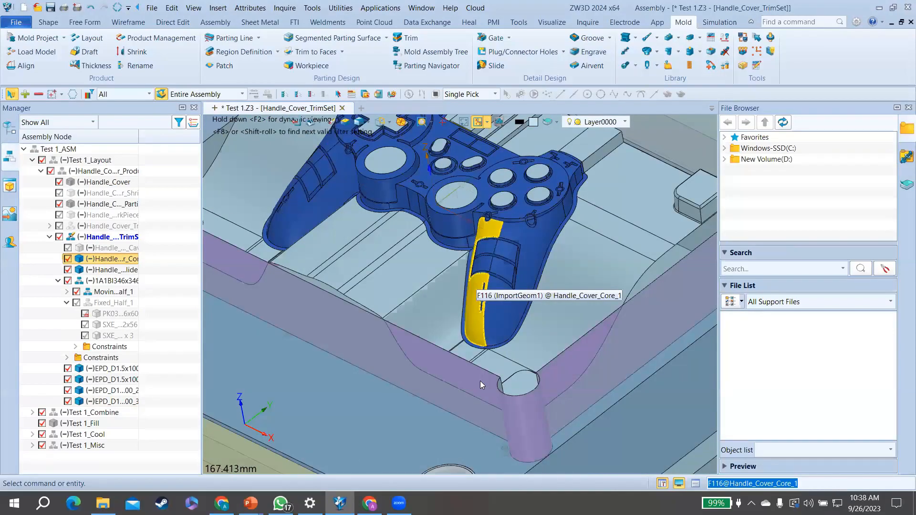
{"action": "scroll", "coordinate": [492, 324], "scroll_direction": "up", "scroll_amount": 5}
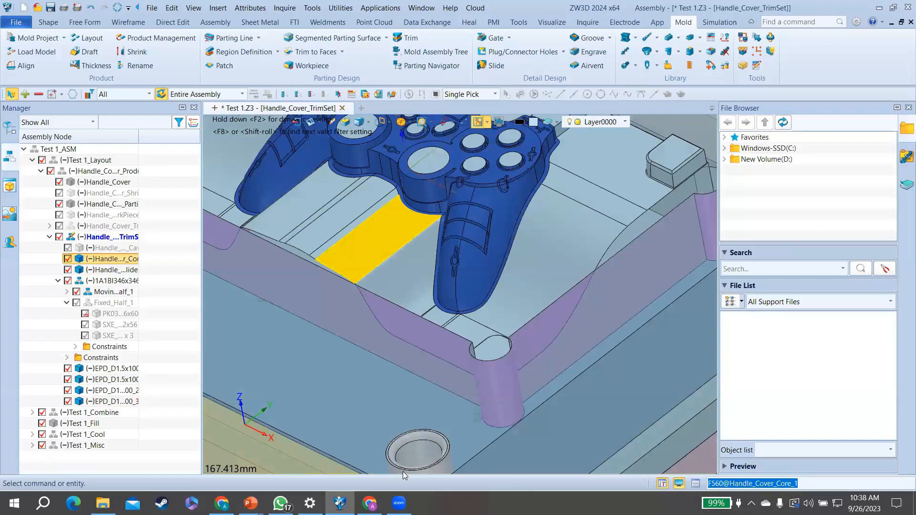
{"action": "scroll", "coordinate": [403, 474], "scroll_direction": "down", "scroll_amount": 2}
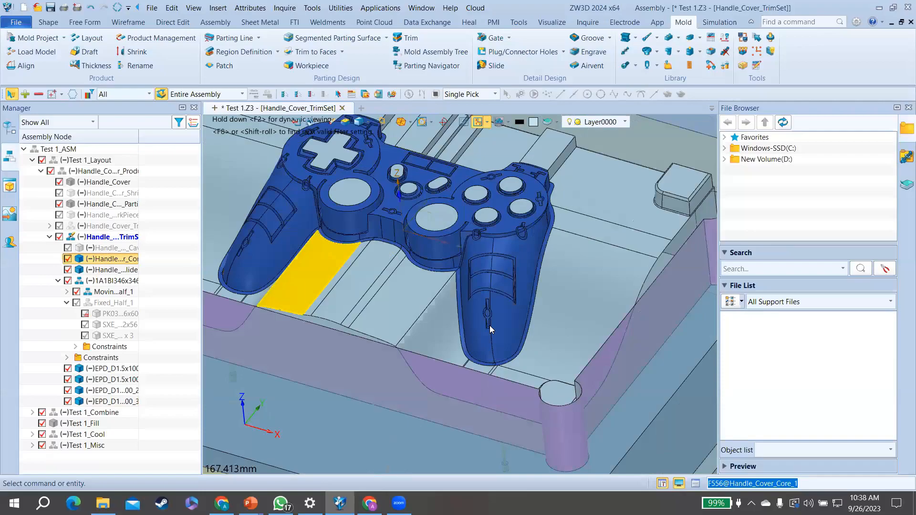
{"action": "middle_click_drag", "start_coordinate": [489, 326], "coordinate": [512, 340]}
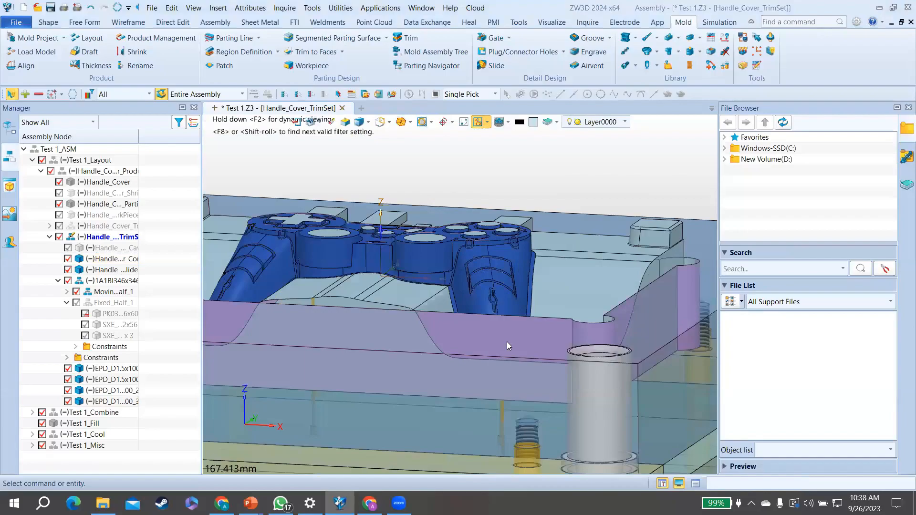
{"action": "scroll", "coordinate": [507, 342], "scroll_direction": "up", "scroll_amount": 3}
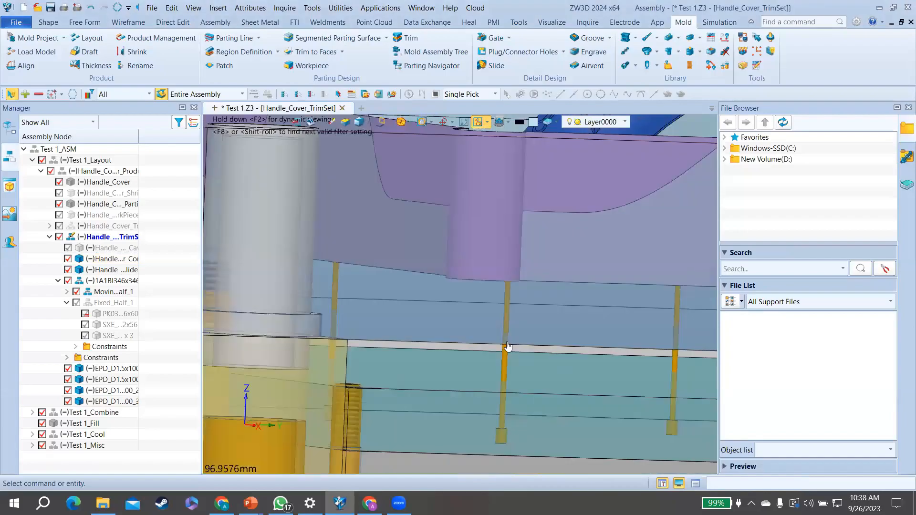
{"action": "scroll", "coordinate": [507, 347], "scroll_direction": "up", "scroll_amount": 2}
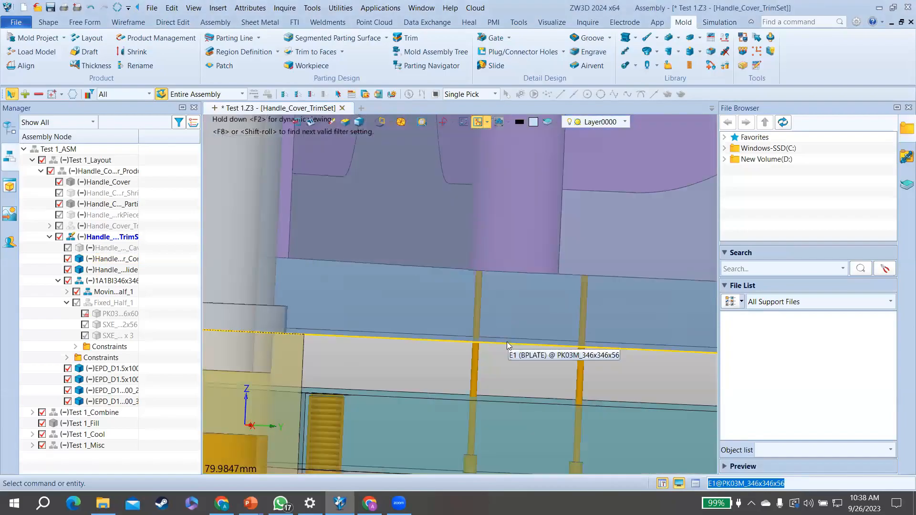
Step: Set up a Pocket with the four EPD_D1.5x100 ejector pins as tools
{"action": "left_click", "coordinate": [710, 53]}
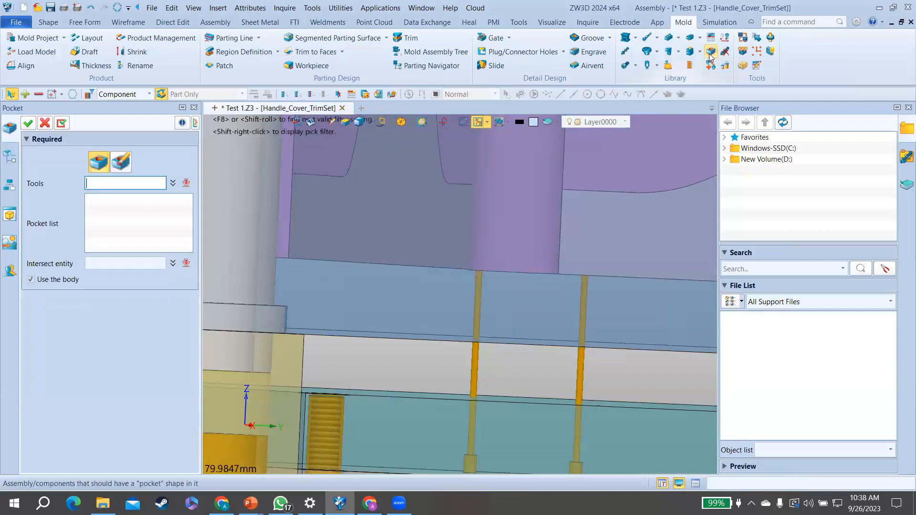
{"action": "left_click", "coordinate": [674, 253]}
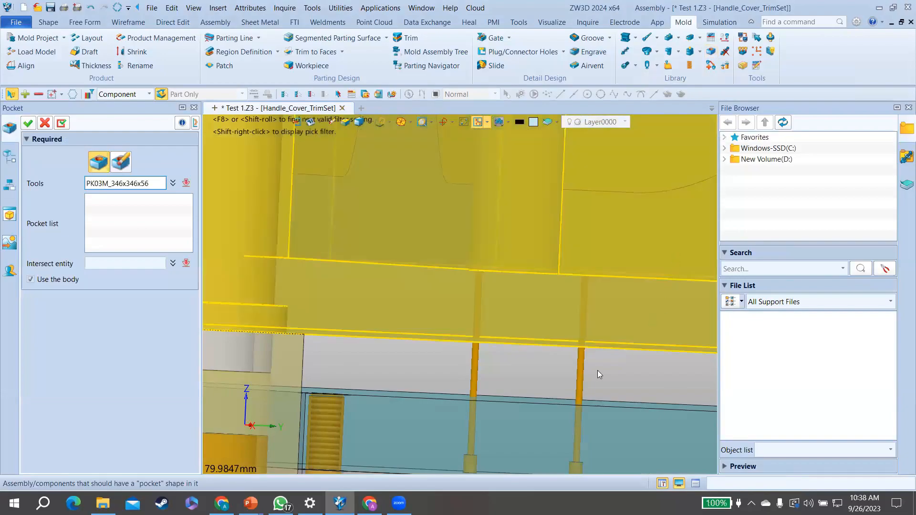
{"action": "left_click", "coordinate": [579, 380]}
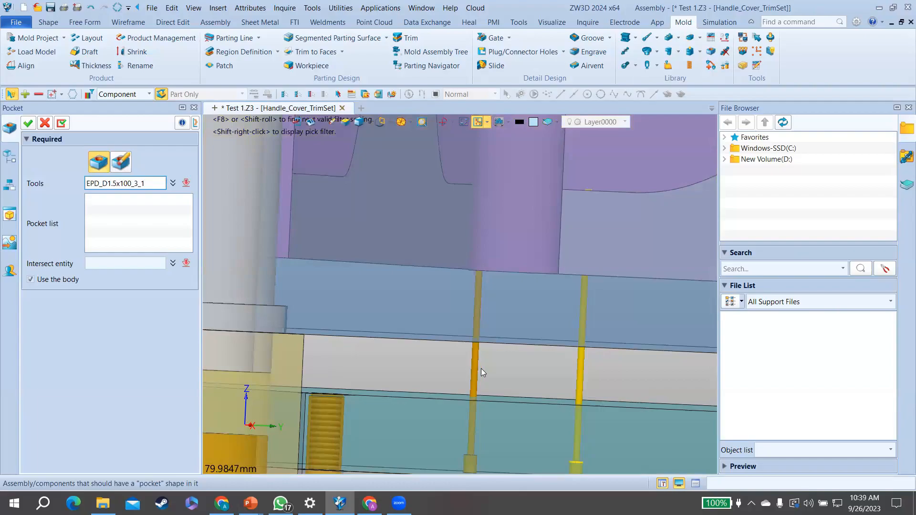
{"action": "middle_click", "coordinate": [507, 340]}
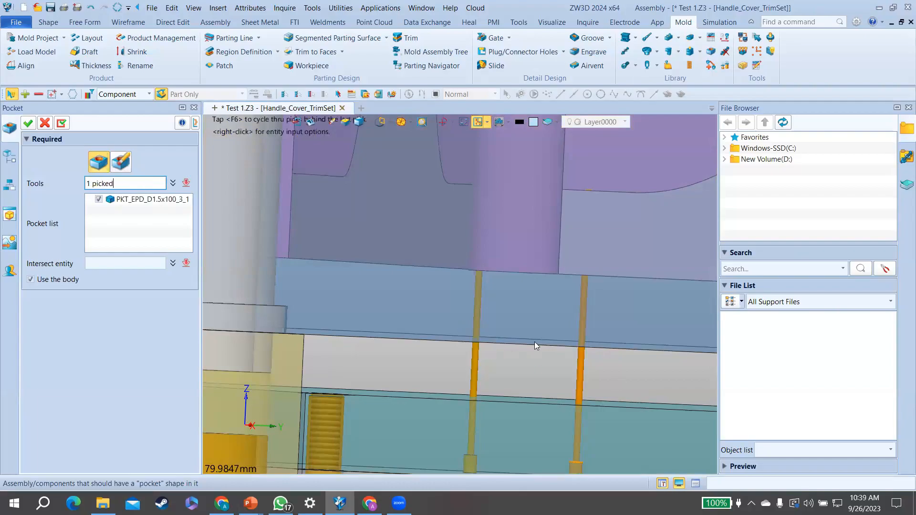
{"action": "left_click", "coordinate": [475, 361]}
{"action": "scroll", "coordinate": [509, 319], "scroll_direction": "down", "scroll_amount": 3}
{"action": "middle_click_drag", "start_coordinate": [509, 318], "coordinate": [301, 306]}
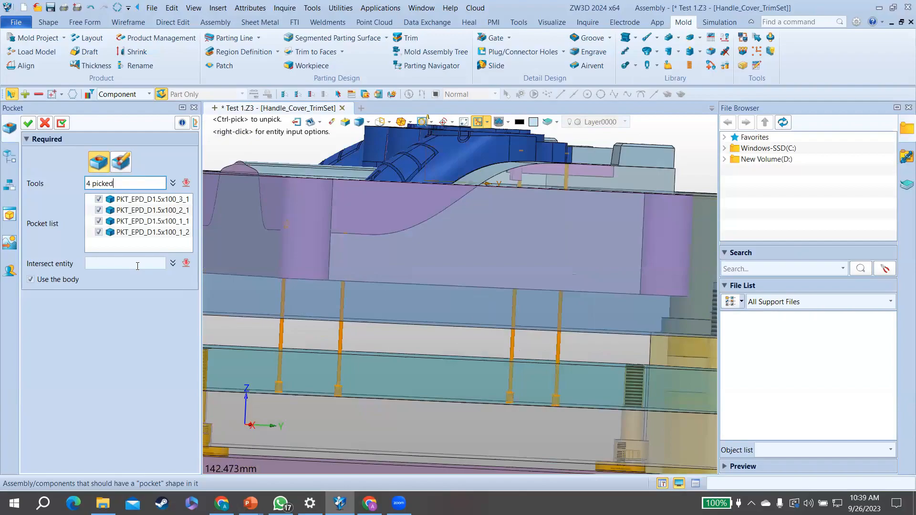
Step: Try to cut the four pin pockets through three intersecting bodies, including the PK03M moving plate, the core and an ejector plate
{"action": "left_click", "coordinate": [137, 263]}
{"action": "left_click", "coordinate": [327, 261]}
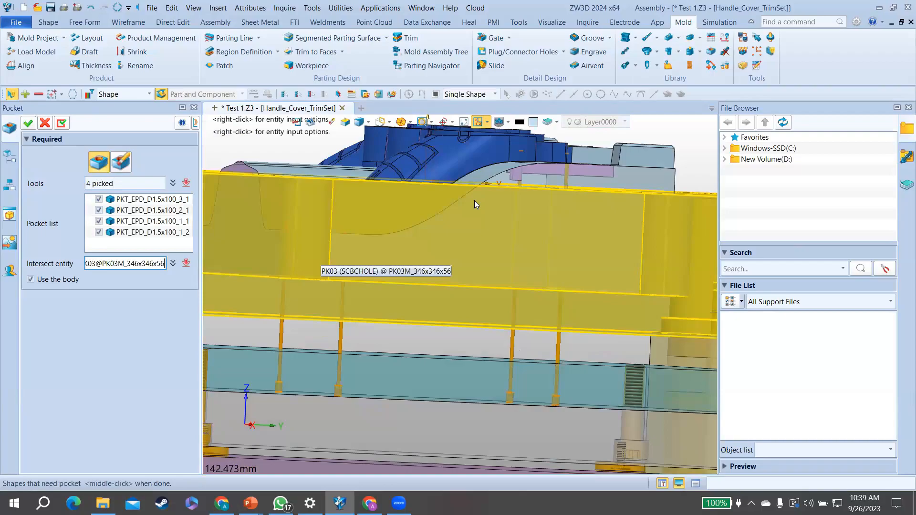
{"action": "scroll", "coordinate": [467, 252], "scroll_direction": "down", "scroll_amount": 2}
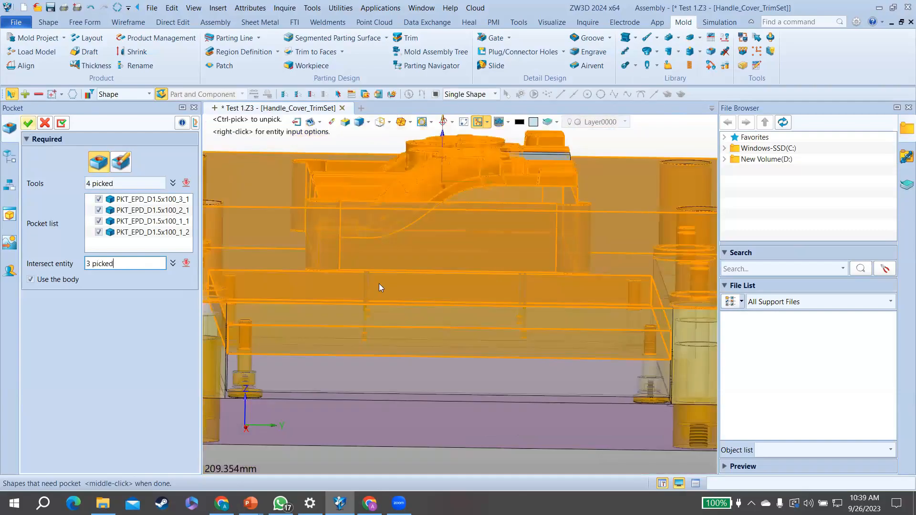
{"action": "left_click", "coordinate": [28, 125]}
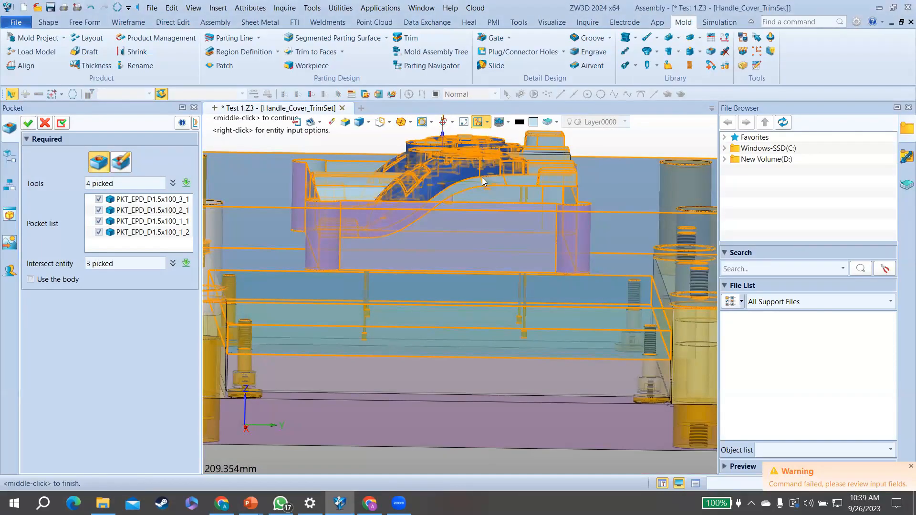
{"action": "left_click", "coordinate": [7, 157]}
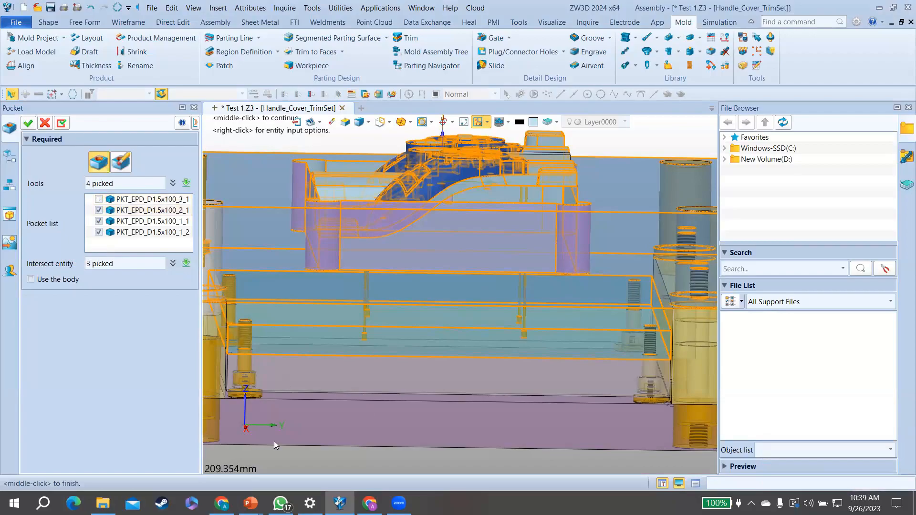
{"action": "middle_click", "coordinate": [555, 182]}
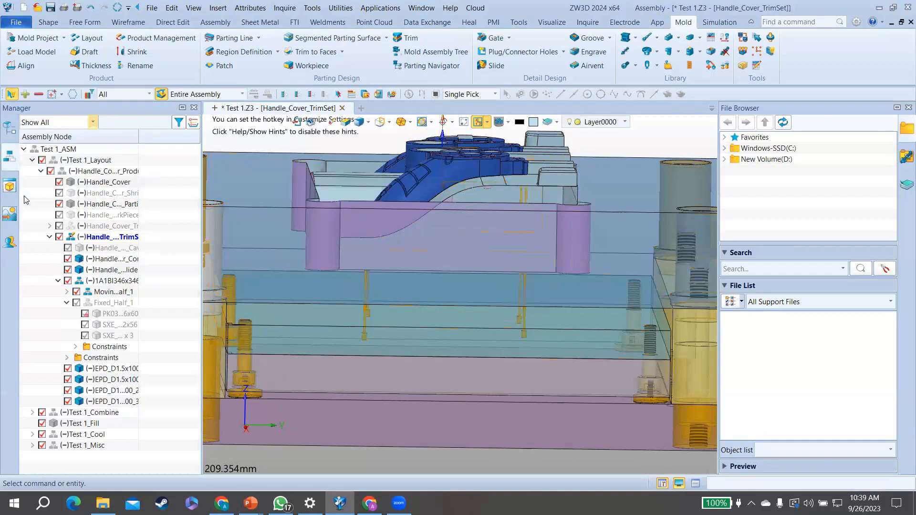
Step: Create pockets for the four EPD ejector pins in the intersecting bodies, including the PK03M moving plate and the PK06 ejector plate
{"action": "middle_click", "coordinate": [114, 315]}
{"action": "left_click", "coordinate": [115, 314]}
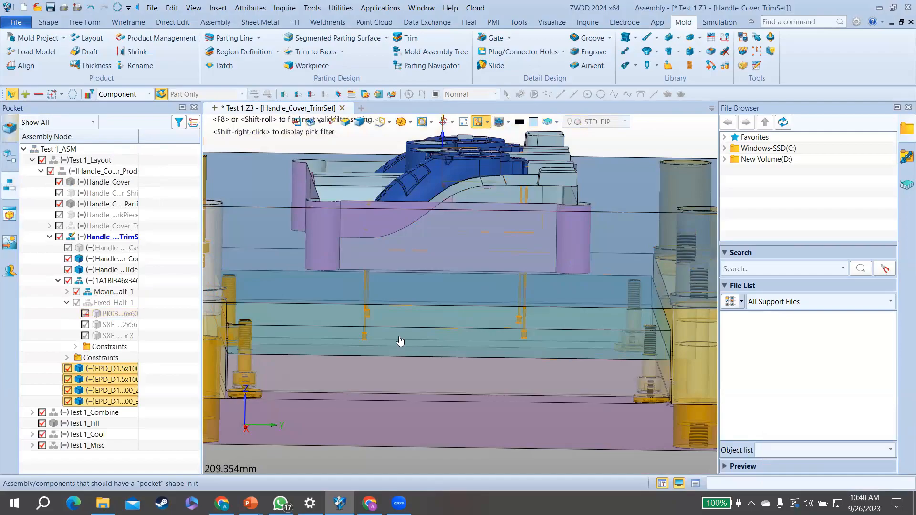
{"action": "middle_click", "coordinate": [400, 341]}
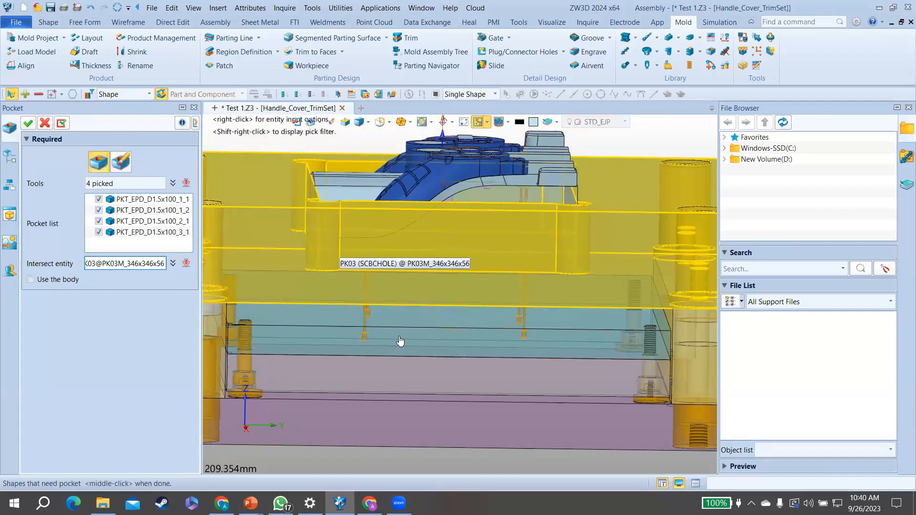
{"action": "left_click", "coordinate": [396, 340]}
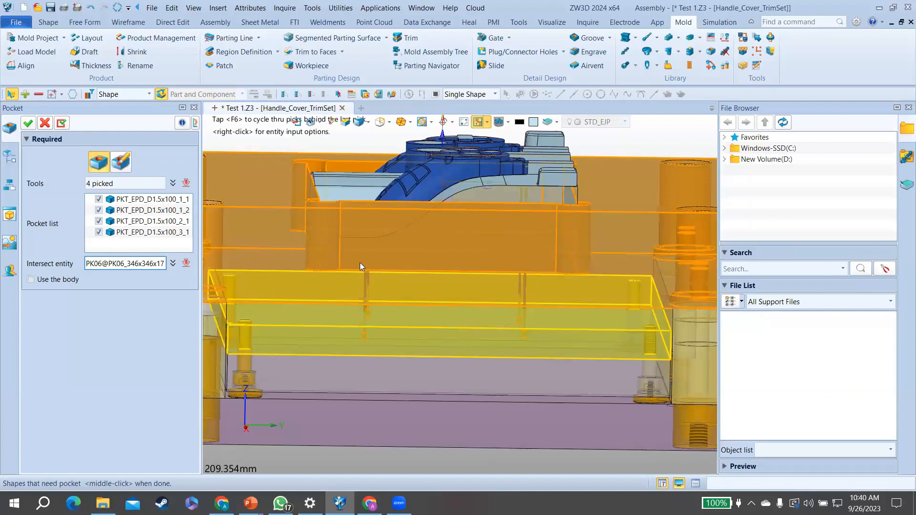
{"action": "left_click", "coordinate": [377, 311]}
{"action": "middle_click", "coordinate": [377, 304]}
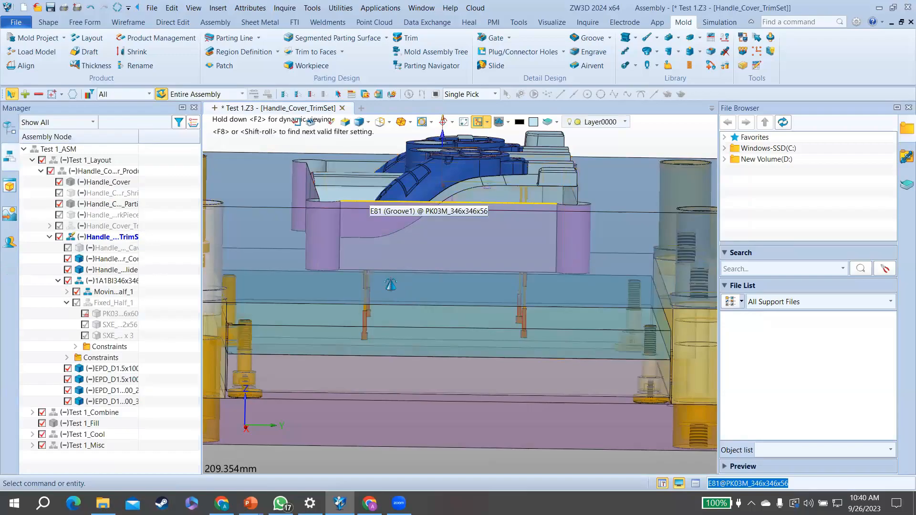
Step: Inspect the new ejector pin pockets from the side, in the moving plate and the ejector plates
{"action": "middle_click_drag", "start_coordinate": [390, 285], "coordinate": [366, 308]}
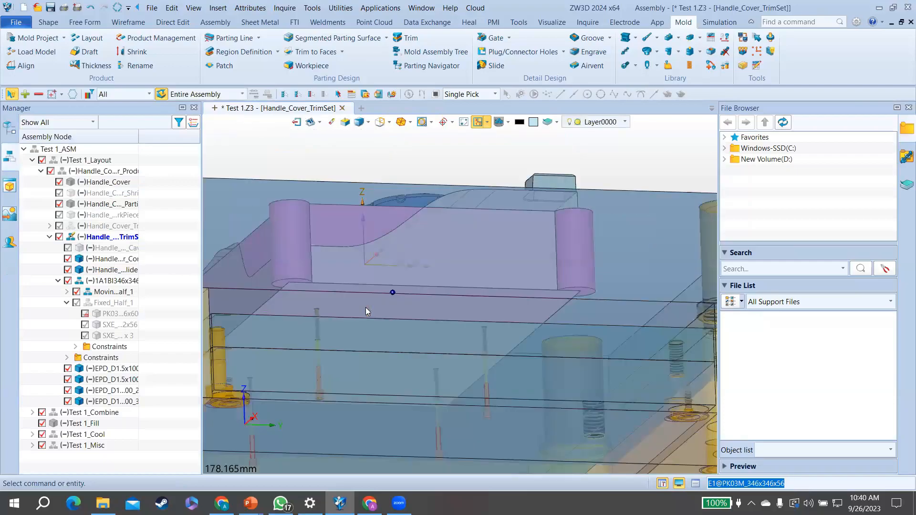
{"action": "scroll", "coordinate": [365, 308], "scroll_direction": "up", "scroll_amount": 5}
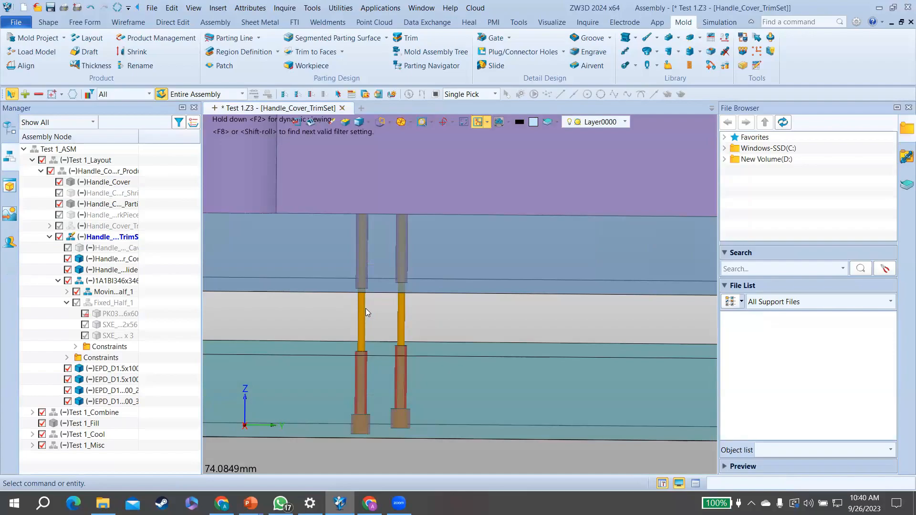
{"action": "mouse_move", "coordinate": [370, 302]}
{"action": "middle_mouse_down"}
{"action": "mouse_move", "coordinate": [378, 303]}
{"action": "mouse_move", "coordinate": [368, 313]}
{"action": "mouse_move", "coordinate": [378, 305]}
{"action": "middle_mouse_up"}
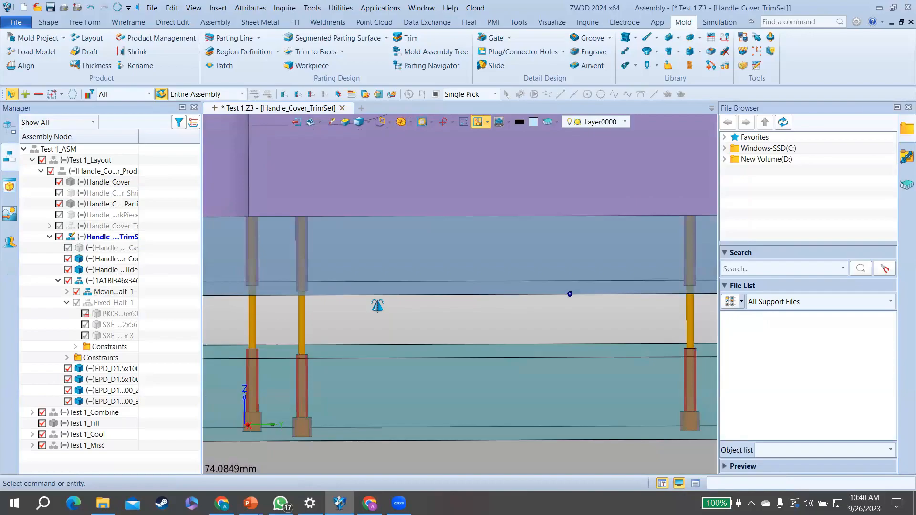
{"action": "middle_click_drag", "start_coordinate": [377, 305], "coordinate": [395, 306]}
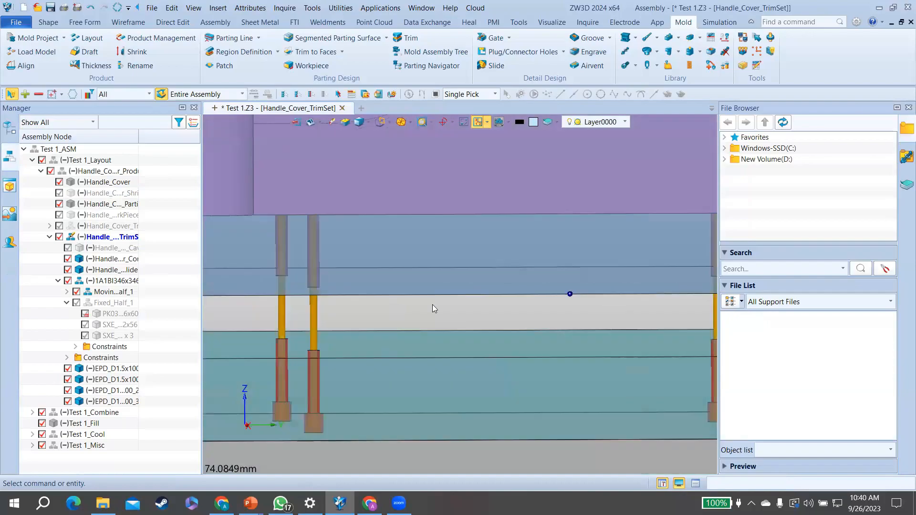
Step: Hide the core and the four ejector pins, and examine the pin holes in the floor of the moving plate's pocket
{"action": "left_click", "coordinate": [68, 259]}
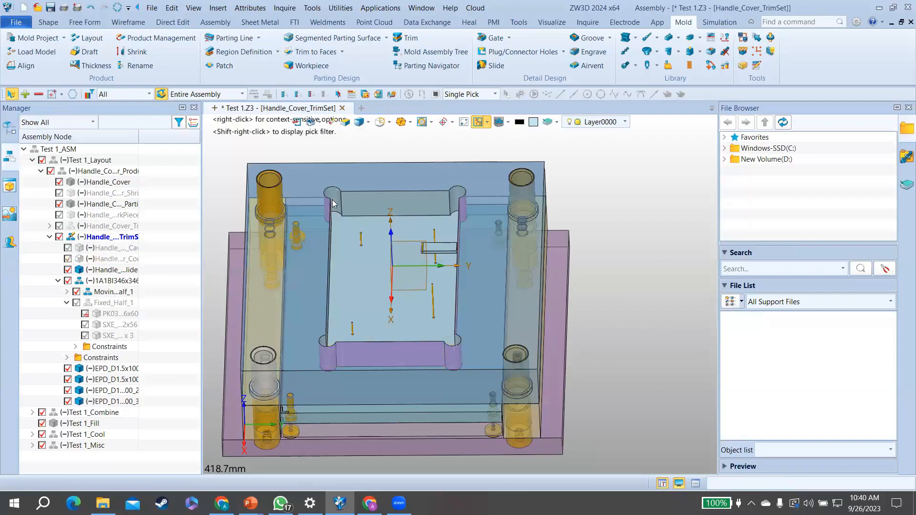
{"action": "right_click_drag", "start_coordinate": [332, 204], "coordinate": [329, 212]}
{"action": "scroll", "coordinate": [329, 212], "scroll_direction": "up", "scroll_amount": 4}
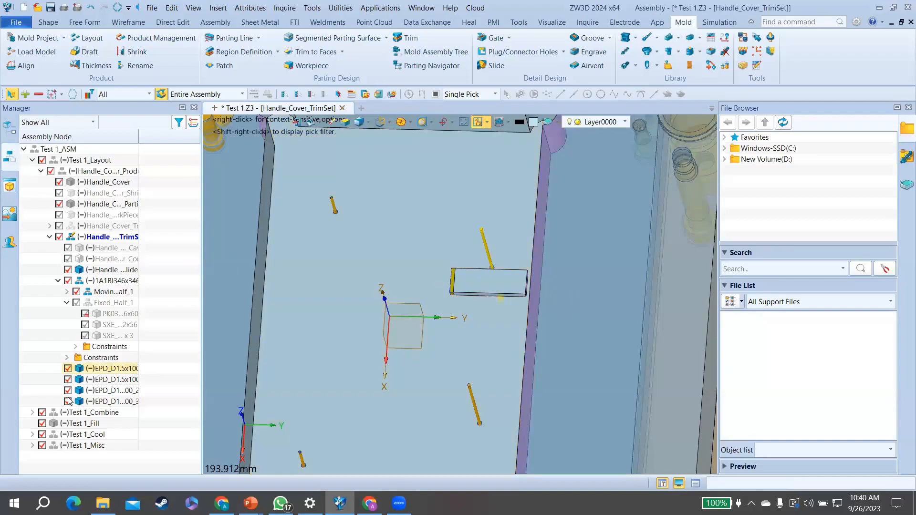
{"action": "left_click", "coordinate": [68, 369]}
{"action": "left_click", "coordinate": [68, 380]}
{"action": "right_click_drag", "start_coordinate": [364, 290], "coordinate": [366, 279]}
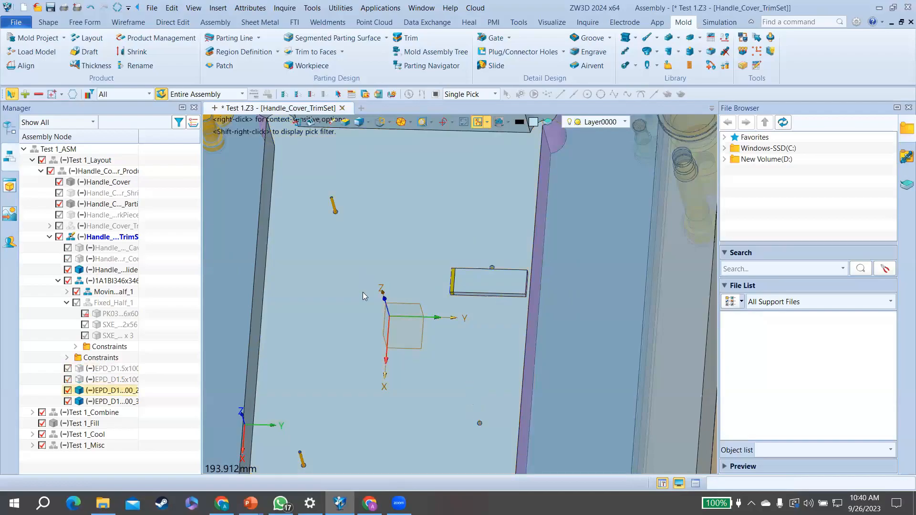
{"action": "middle_click_drag", "start_coordinate": [344, 340], "coordinate": [356, 304]}
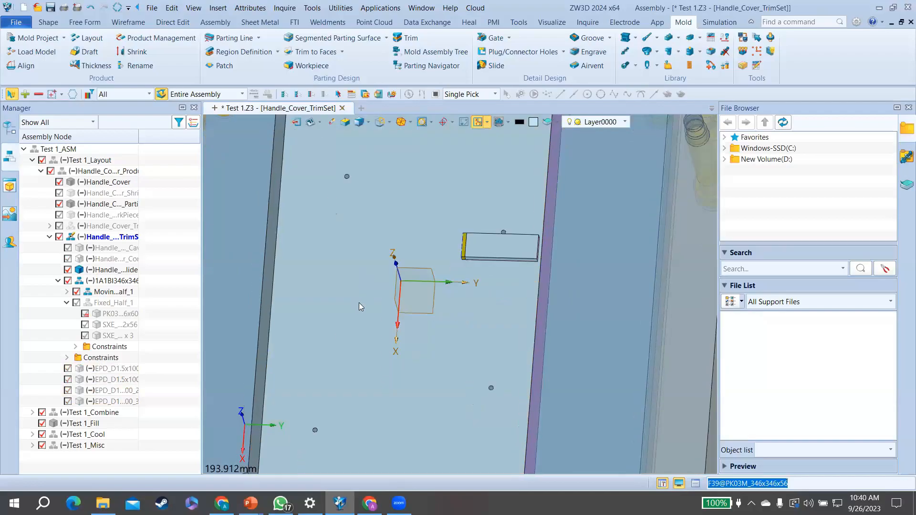
{"action": "scroll", "coordinate": [385, 298], "scroll_direction": "up", "scroll_amount": 5}
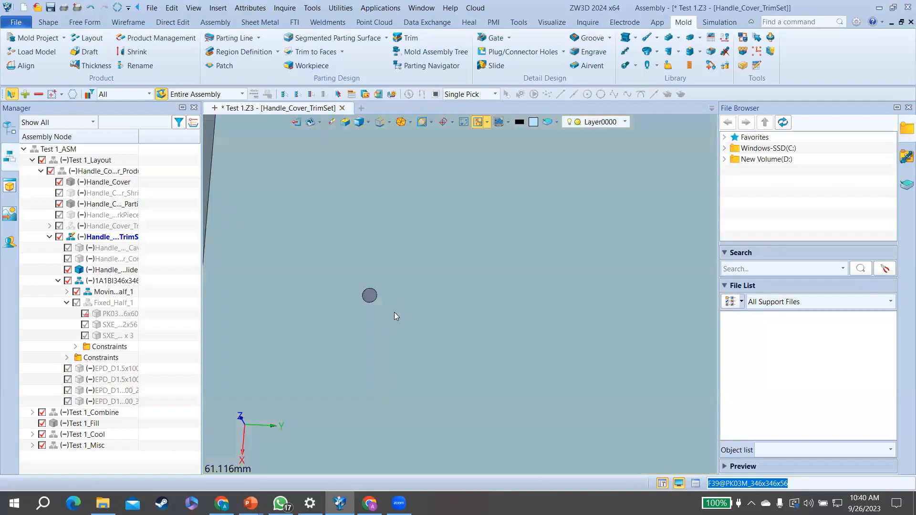
{"action": "right_click_drag", "start_coordinate": [385, 298], "coordinate": [394, 312]}
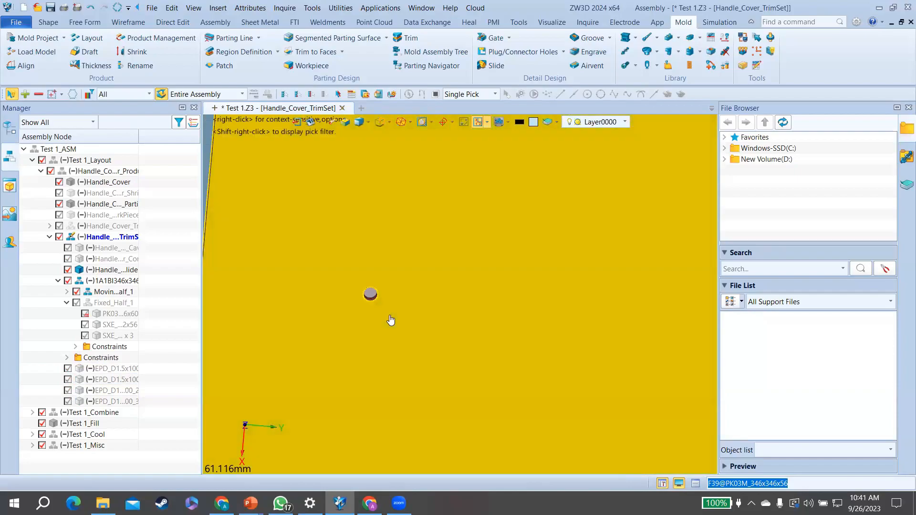
{"action": "scroll", "coordinate": [391, 321], "scroll_direction": "down", "scroll_amount": 2}
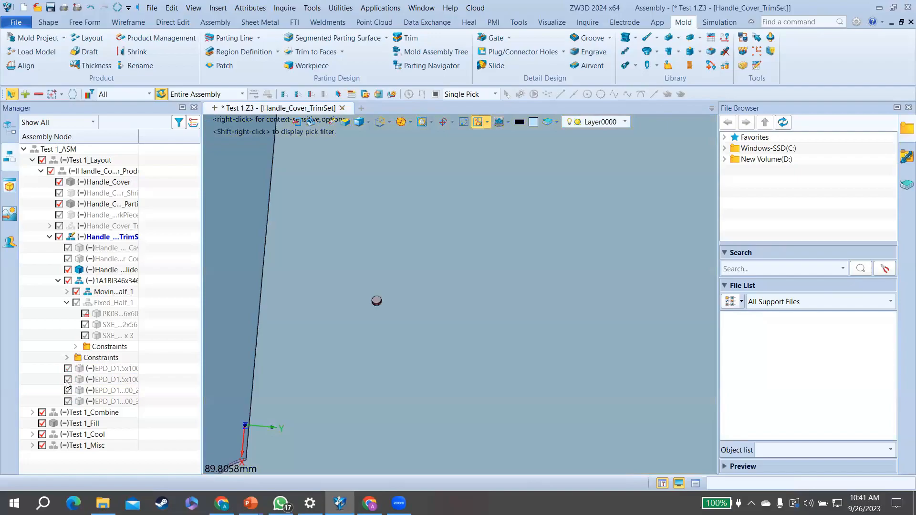
Step: Return to the top-level Test 1_ASM assembly and show the ejector pins and the Fixed_Half_1 subassembly
{"action": "scroll", "coordinate": [390, 315], "scroll_direction": "down", "scroll_amount": 6}
{"action": "right_click_drag", "start_coordinate": [389, 315], "coordinate": [430, 250]}
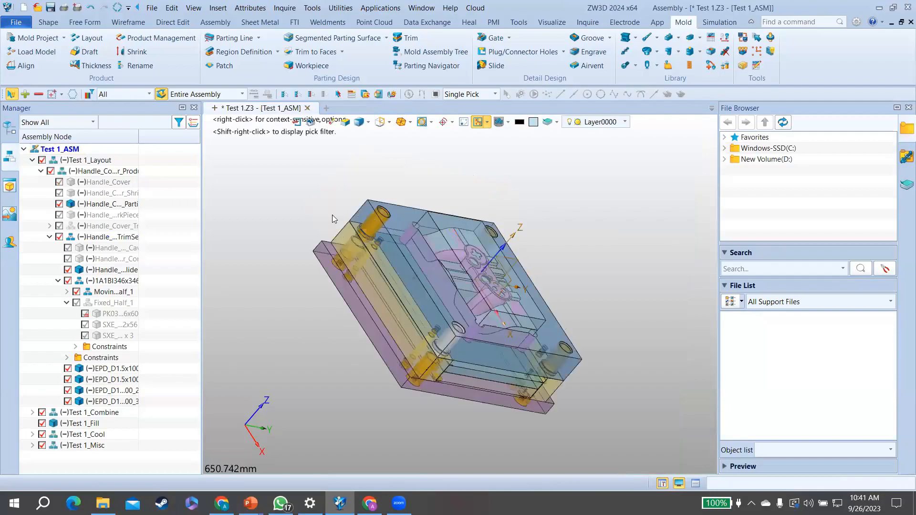
{"action": "right_click_drag", "start_coordinate": [332, 214], "coordinate": [380, 179]}
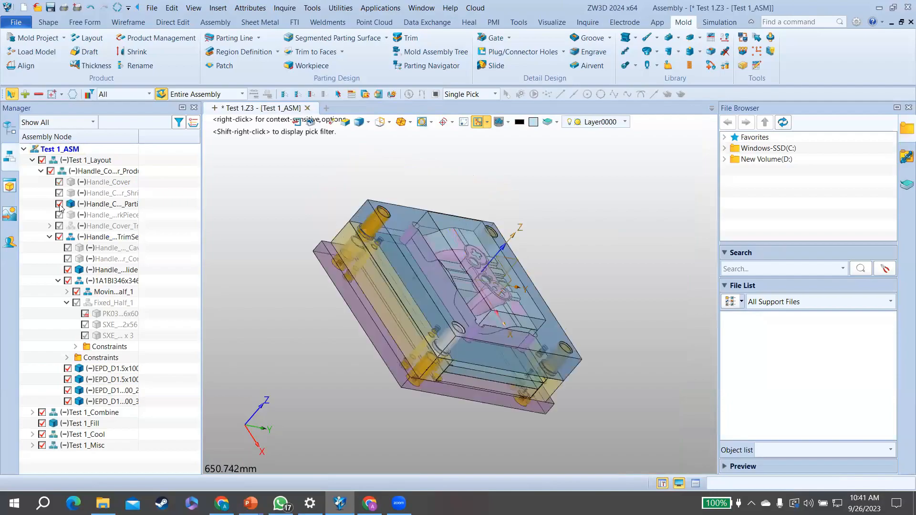
{"action": "left_click", "coordinate": [75, 302]}
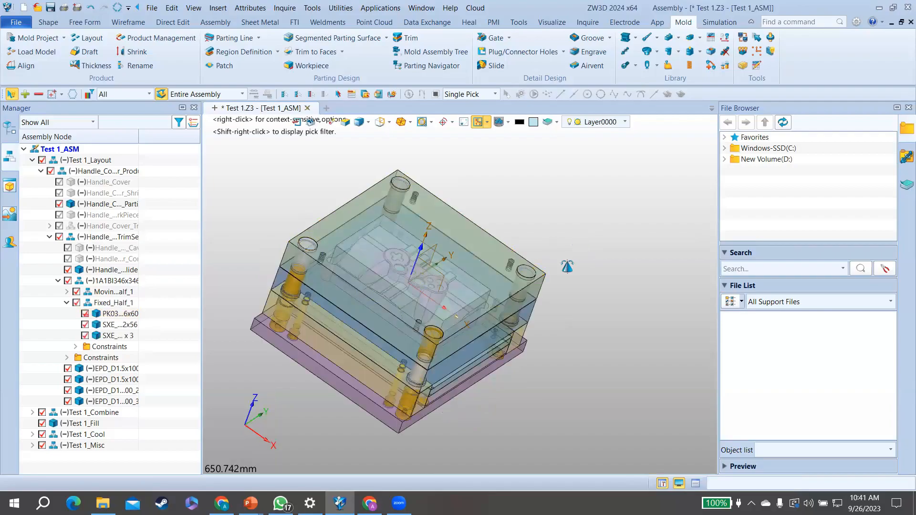
Step: Add a MISUMI LRBD locating ring (D 100, T 15) and an SBBK sprue bush (D 8, L 50) centred on the PK03F fixed plate
{"action": "right_click_drag", "start_coordinate": [566, 271], "coordinate": [596, 253]}
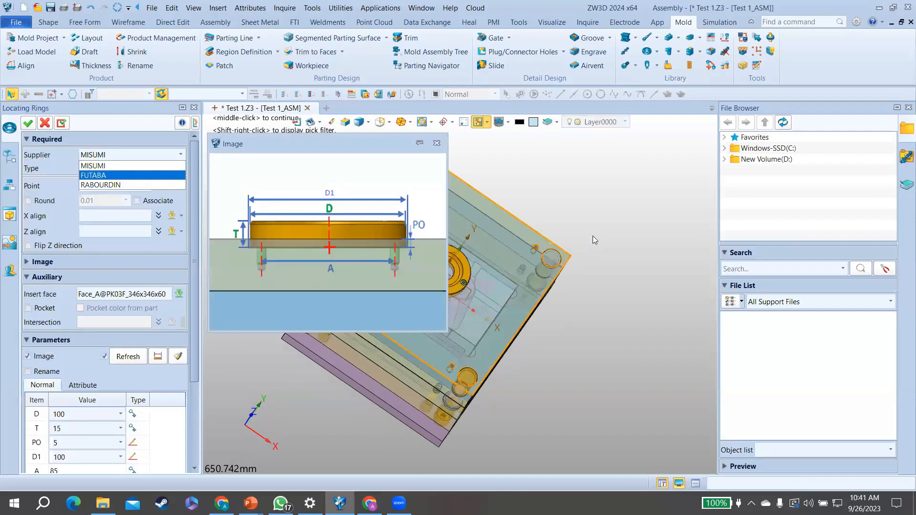
{"action": "middle_click_drag", "start_coordinate": [538, 215], "coordinate": [595, 231]}
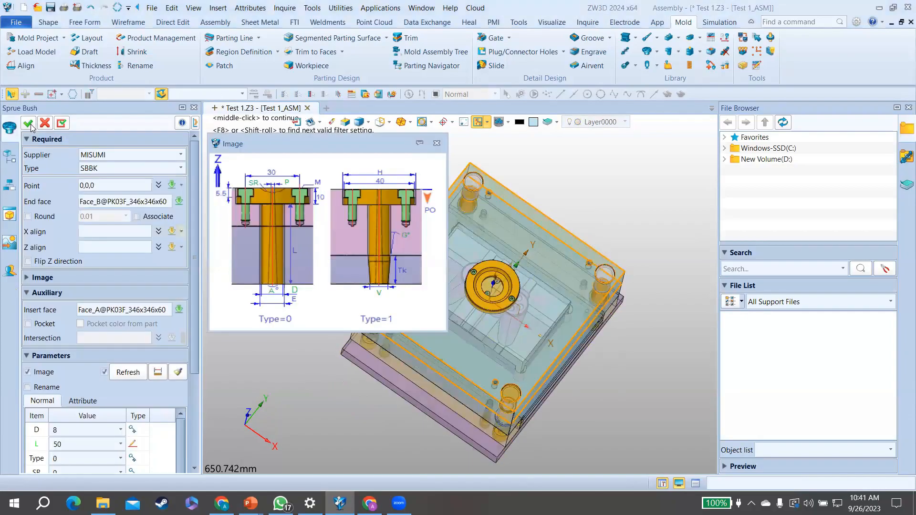
{"action": "middle_click", "coordinate": [506, 291]}
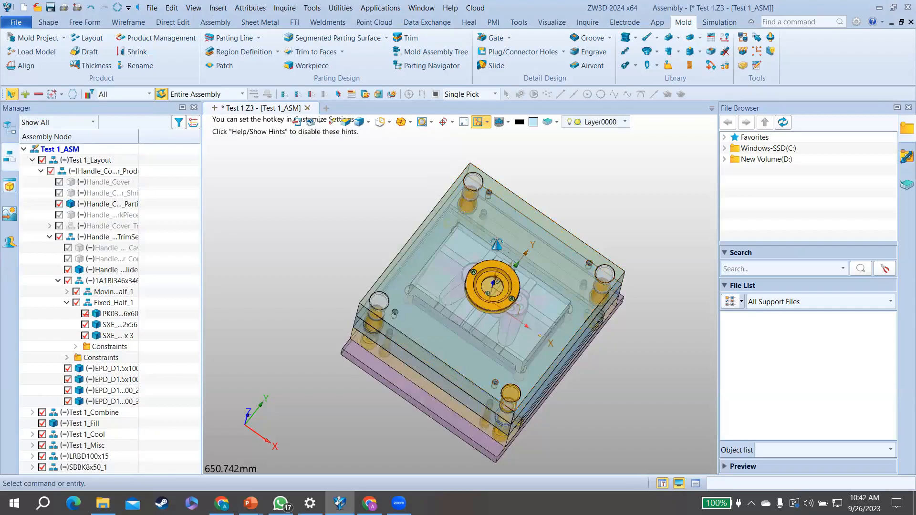
Step: Create pockets for the LRBD100x15 locating ring and the SBBK8x50 sprue bush in the fixed plate
{"action": "scroll", "coordinate": [501, 288], "scroll_direction": "up", "scroll_amount": 5}
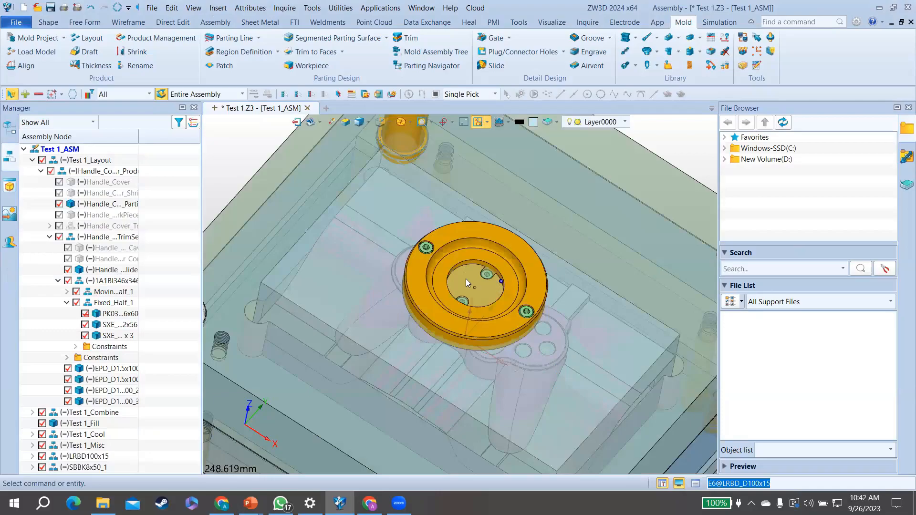
{"action": "right_click_drag", "start_coordinate": [466, 279], "coordinate": [463, 292]}
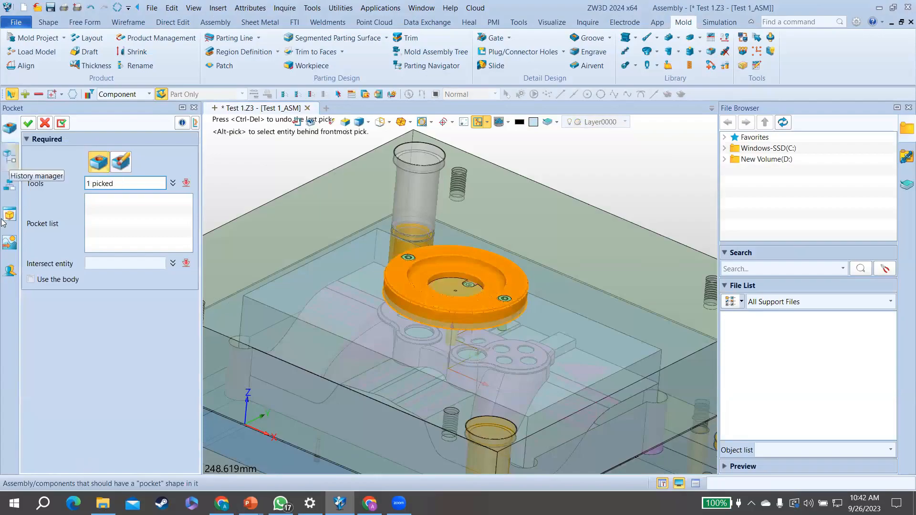
{"action": "left_click", "coordinate": [9, 185]}
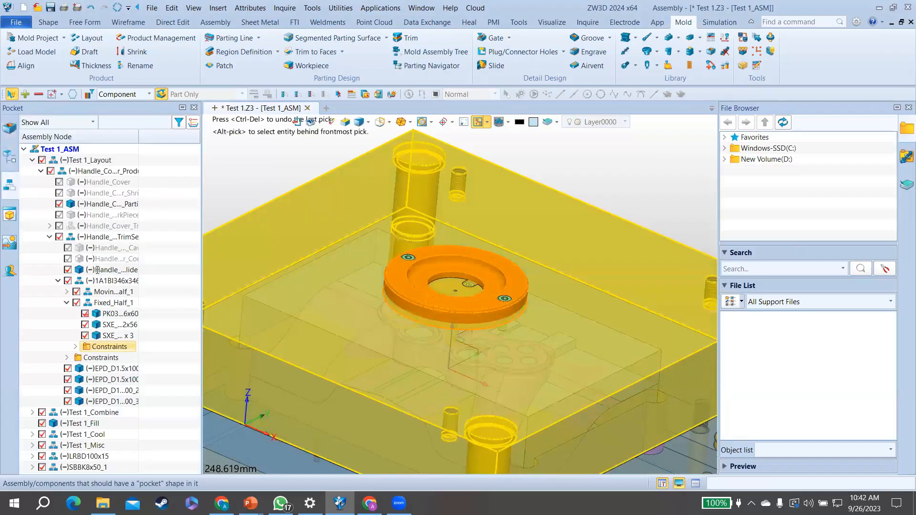
{"action": "left_click", "coordinate": [330, 314]}
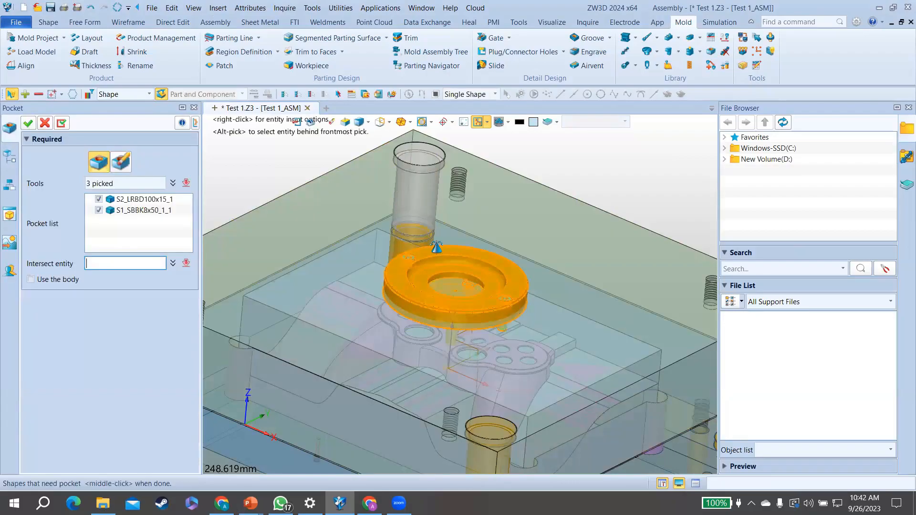
{"action": "left_click", "coordinate": [470, 220]}
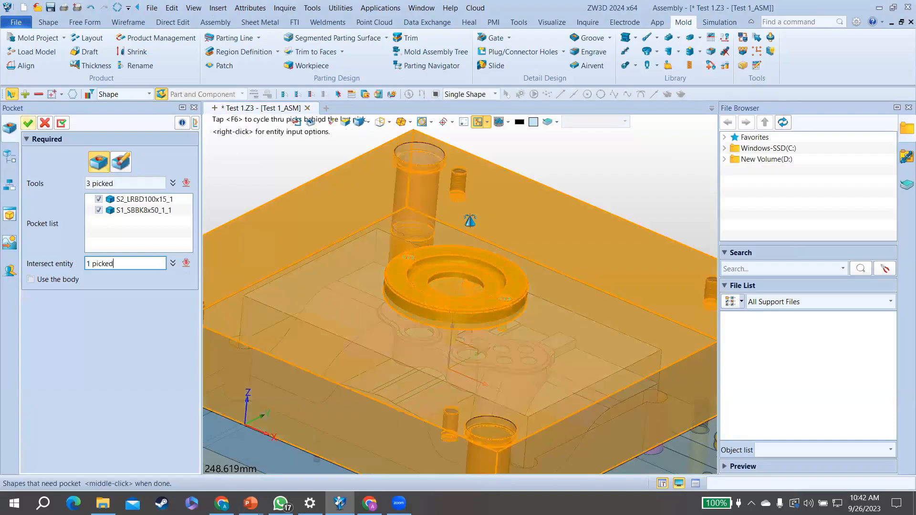
{"action": "middle_click", "coordinate": [470, 220]}
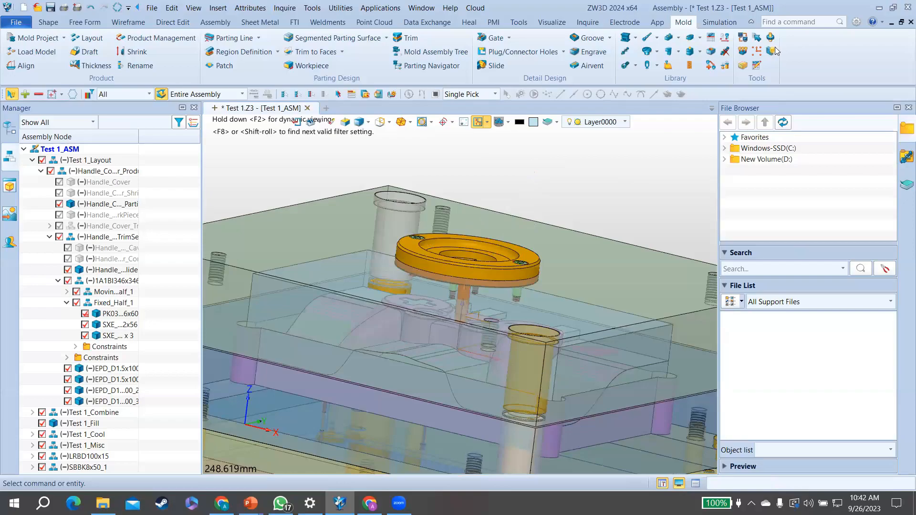
Step: Start Mold Drafting with models selected by layers, including Layer0000 and STD_Runner
{"action": "key", "text": "Home"}
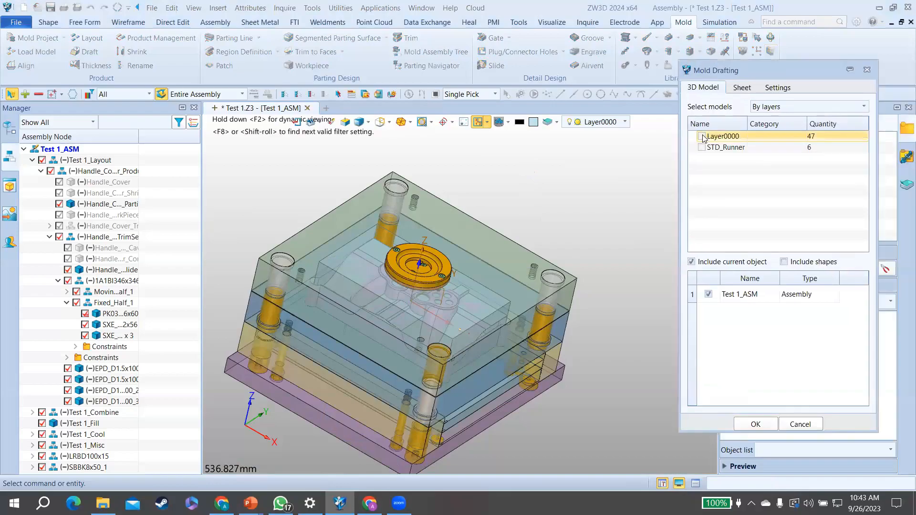
{"action": "left_click", "coordinate": [701, 137]}
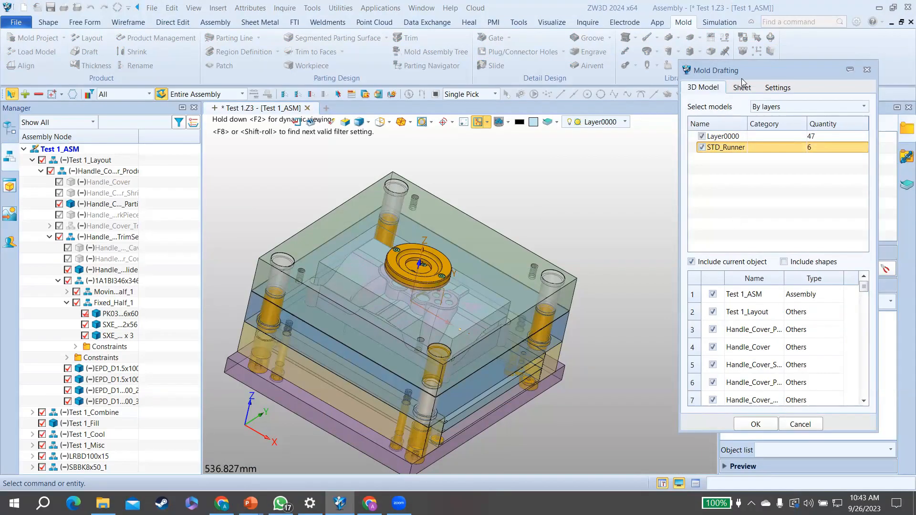
Step: Set the Contoh sheet template for the Assembly, Plate and EJP drawing types
{"action": "left_click", "coordinate": [753, 88]}
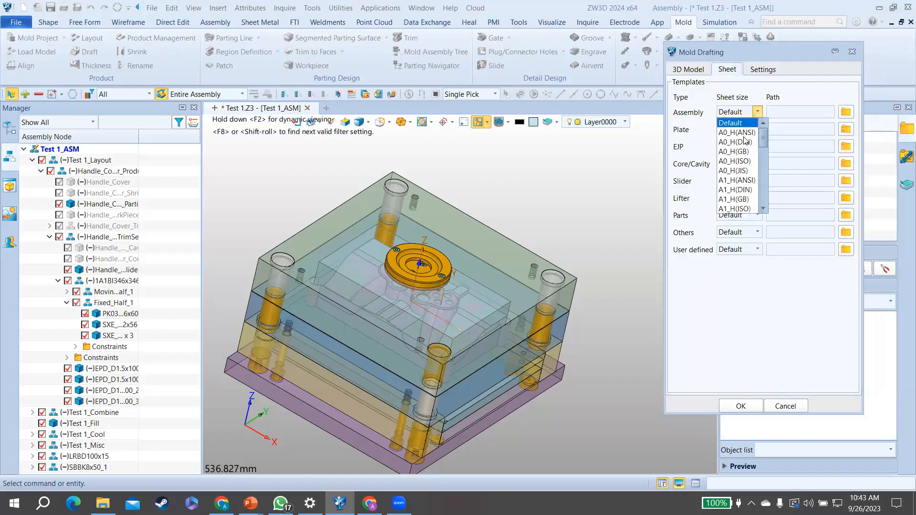
{"action": "scroll", "coordinate": [727, 193], "scroll_direction": "down", "scroll_amount": 2}
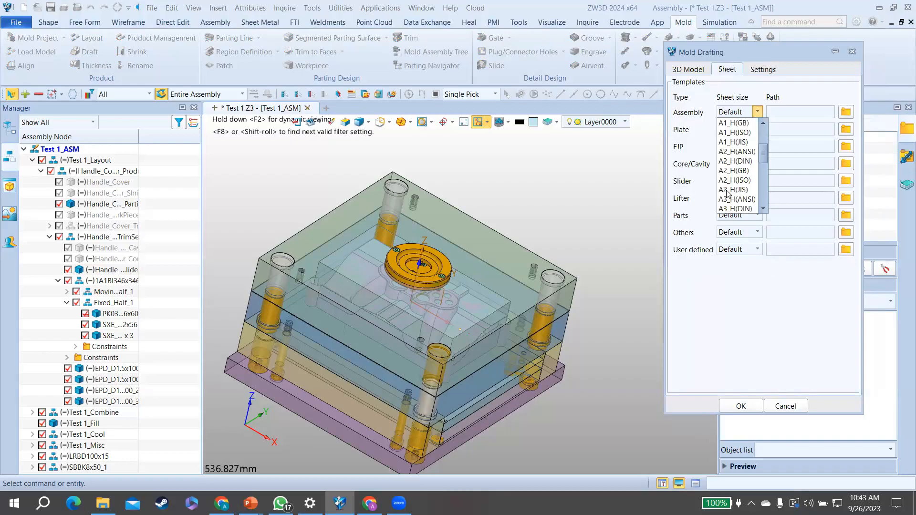
{"action": "scroll", "coordinate": [760, 128], "scroll_direction": "down", "scroll_amount": 5}
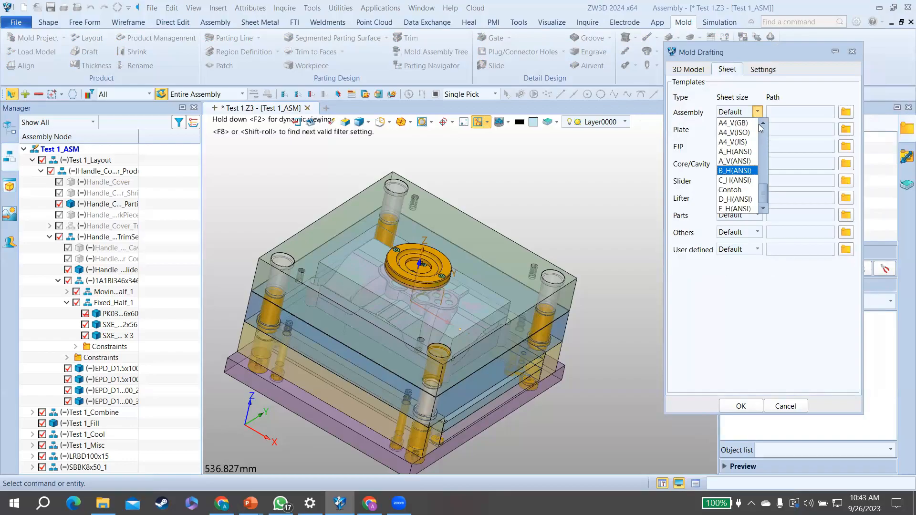
{"action": "left_click", "coordinate": [744, 190]}
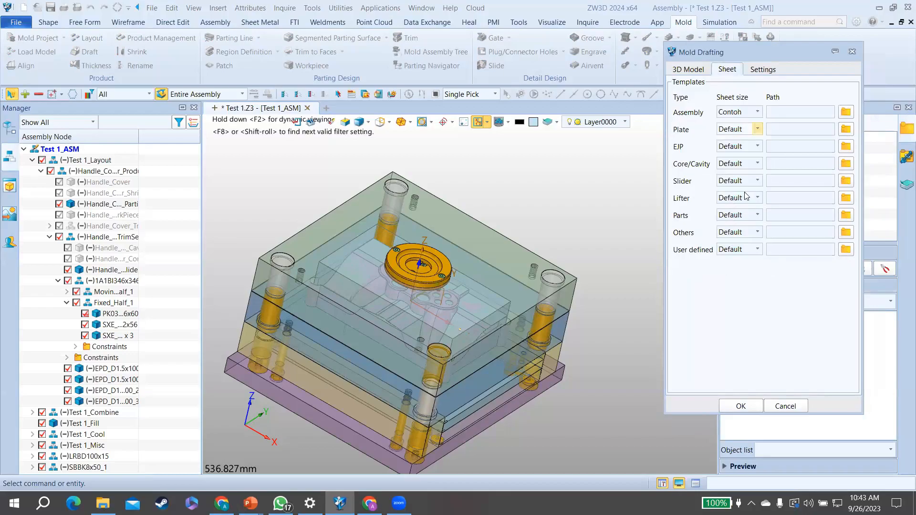
{"action": "left_click", "coordinate": [758, 129]}
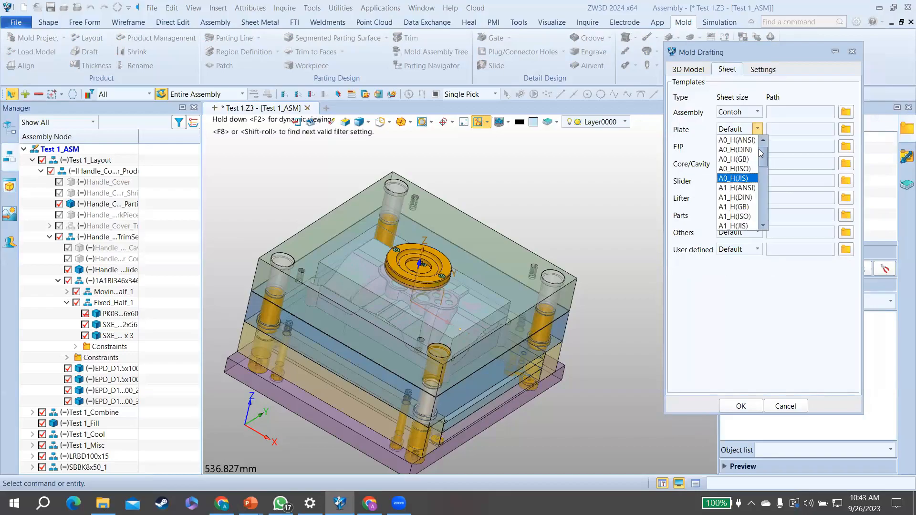
{"action": "scroll", "coordinate": [761, 148], "scroll_direction": "down", "scroll_amount": 9}
{"action": "left_click", "coordinate": [744, 168]}
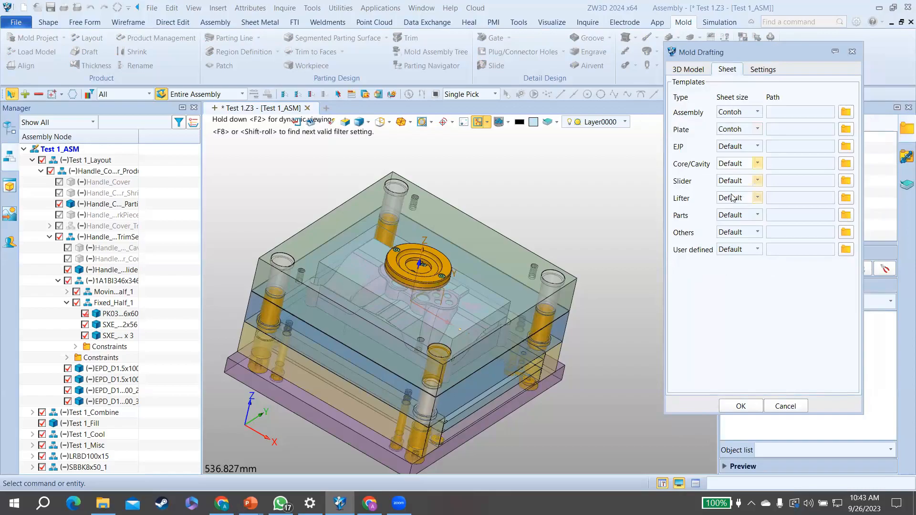
{"action": "left_click", "coordinate": [757, 146]}
{"action": "scroll", "coordinate": [745, 244], "scroll_direction": "down", "scroll_amount": 6}
{"action": "left_click", "coordinate": [744, 243]}
Step: Set the Contoh sheet template for the Core/Cavity, Slider and Lifter drawing types
{"action": "left_click", "coordinate": [750, 163]}
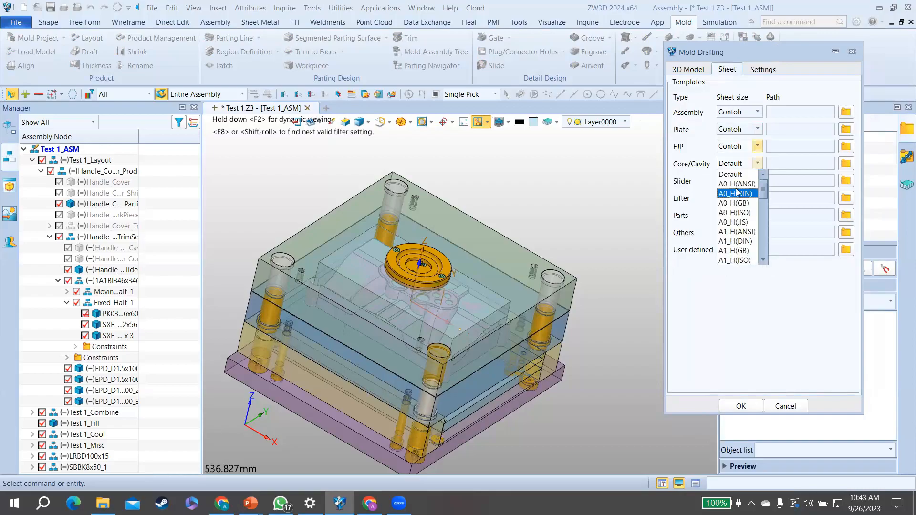
{"action": "scroll", "coordinate": [735, 248], "scroll_direction": "down", "scroll_amount": 10}
{"action": "left_click", "coordinate": [736, 253]}
{"action": "left_click", "coordinate": [749, 181]}
{"action": "scroll", "coordinate": [735, 249], "scroll_direction": "down", "scroll_amount": 5}
{"action": "scroll", "coordinate": [737, 251], "scroll_direction": "down", "scroll_amount": 5}
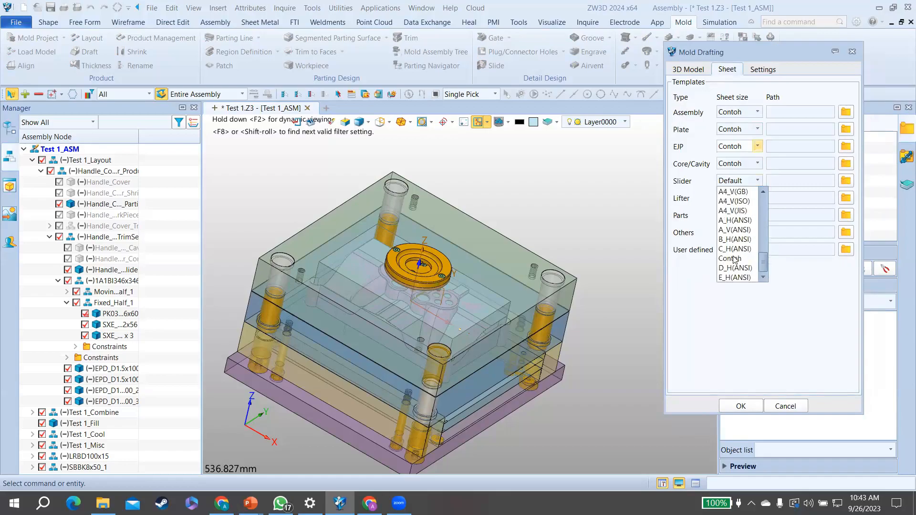
{"action": "left_click", "coordinate": [734, 257]}
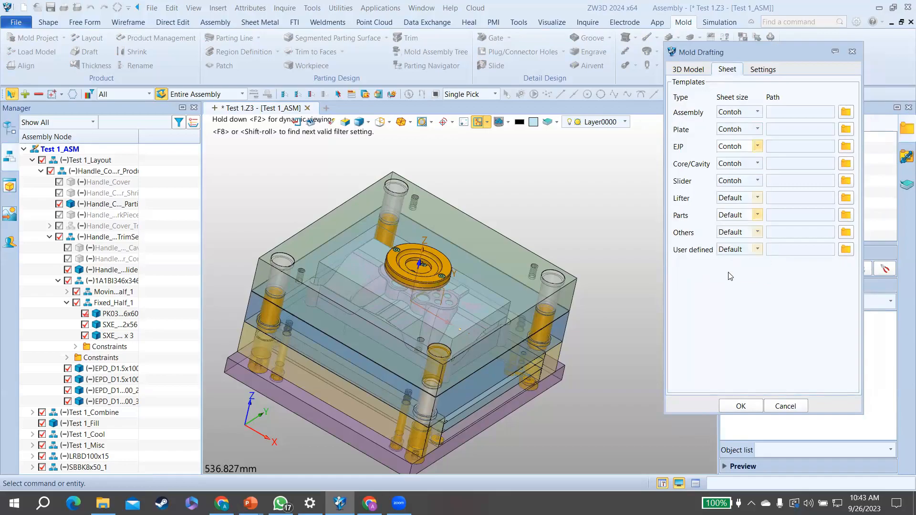
{"action": "left_click", "coordinate": [756, 198]}
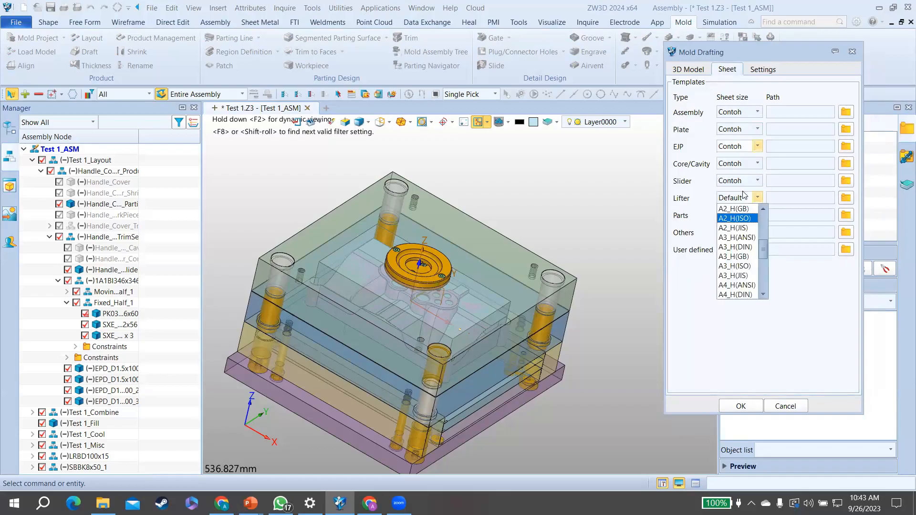
{"action": "scroll", "coordinate": [728, 255], "scroll_direction": "down", "scroll_amount": 5}
{"action": "left_click", "coordinate": [729, 256]}
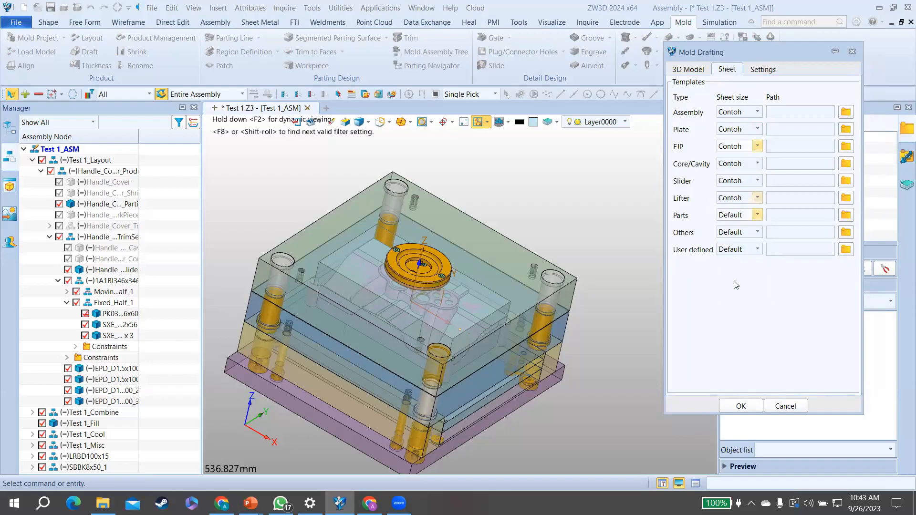
Step: Set the Contoh sheet template for Parts, Others and User defined, and generate the mold drawings
{"action": "left_click", "coordinate": [743, 215]}
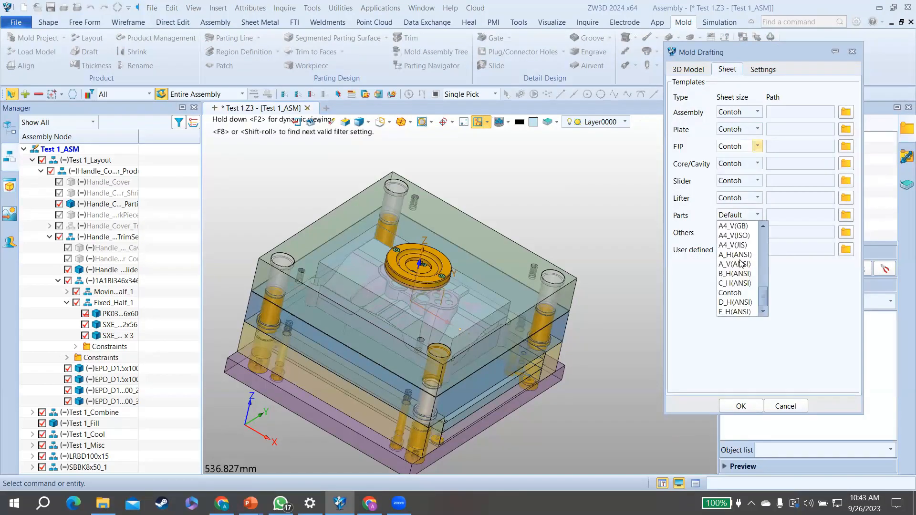
{"action": "left_click", "coordinate": [739, 295]}
{"action": "left_click", "coordinate": [740, 233]}
{"action": "scroll", "coordinate": [738, 307], "scroll_direction": "down", "scroll_amount": 7}
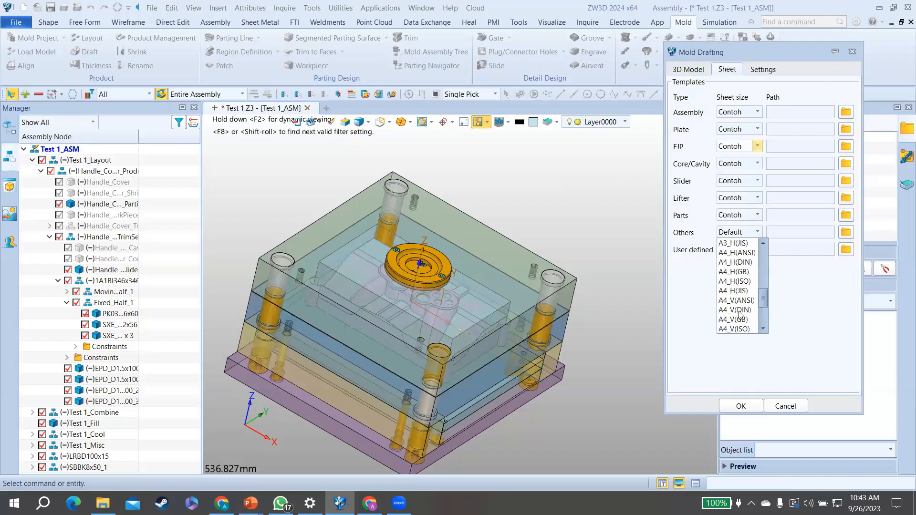
{"action": "scroll", "coordinate": [741, 327], "scroll_direction": "down", "scroll_amount": 3}
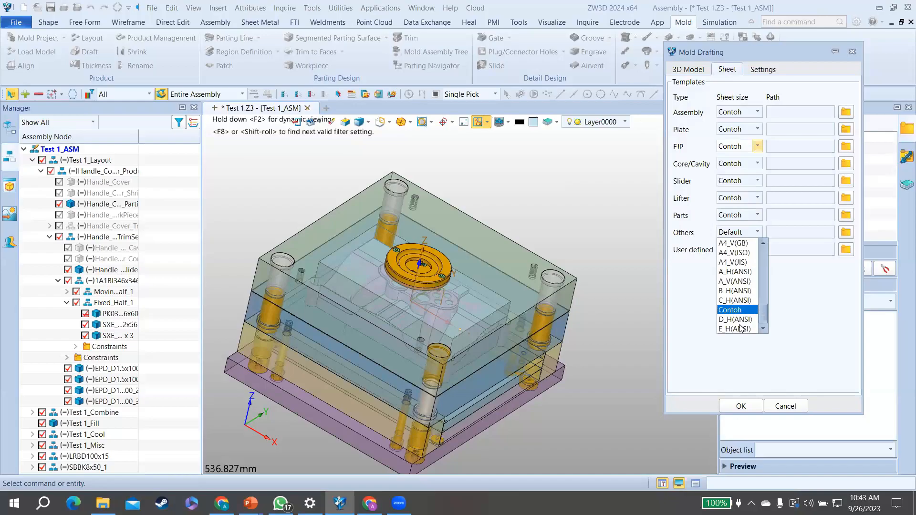
{"action": "left_click", "coordinate": [735, 310]}
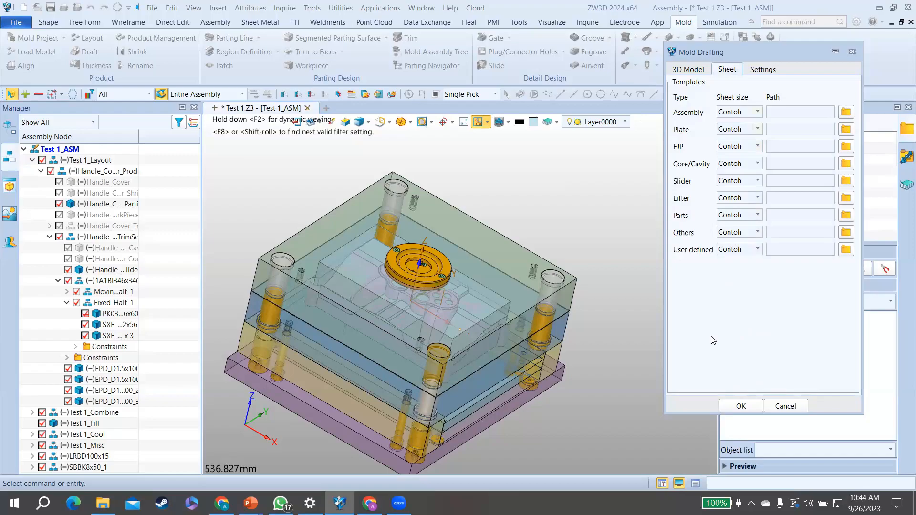
{"action": "key", "text": "Return"}
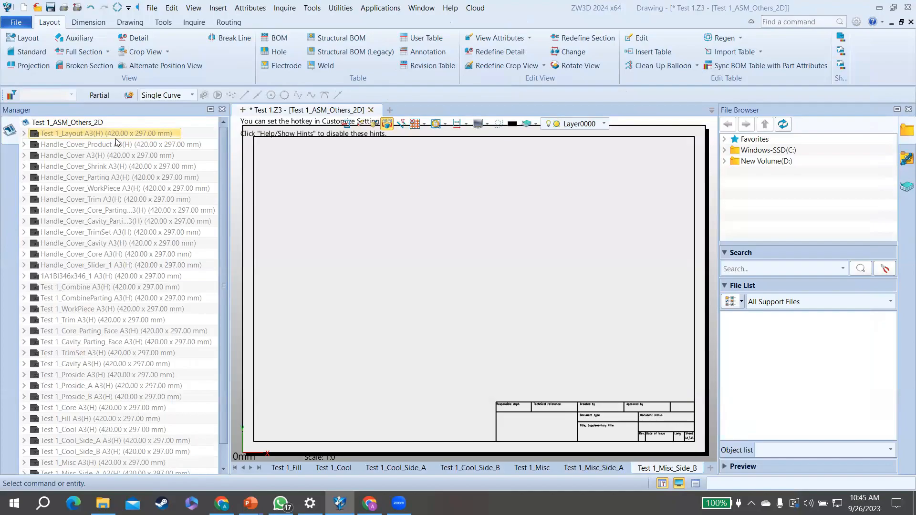
Step: Examine the views on the Test 1_Layout and 1A1BI346x346_1 drawing sheets
{"action": "left_click", "coordinate": [173, 258]}
{"action": "left_click", "coordinate": [63, 127]}
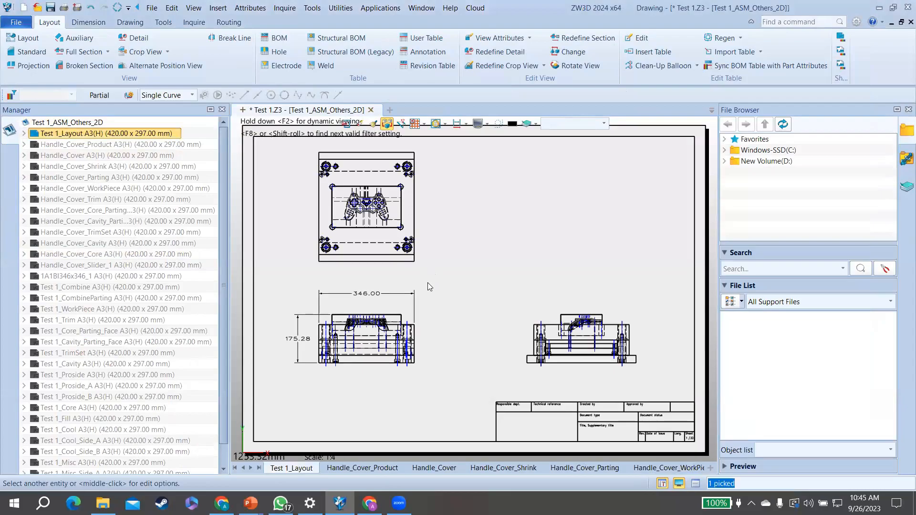
{"action": "left_click", "coordinate": [365, 242]}
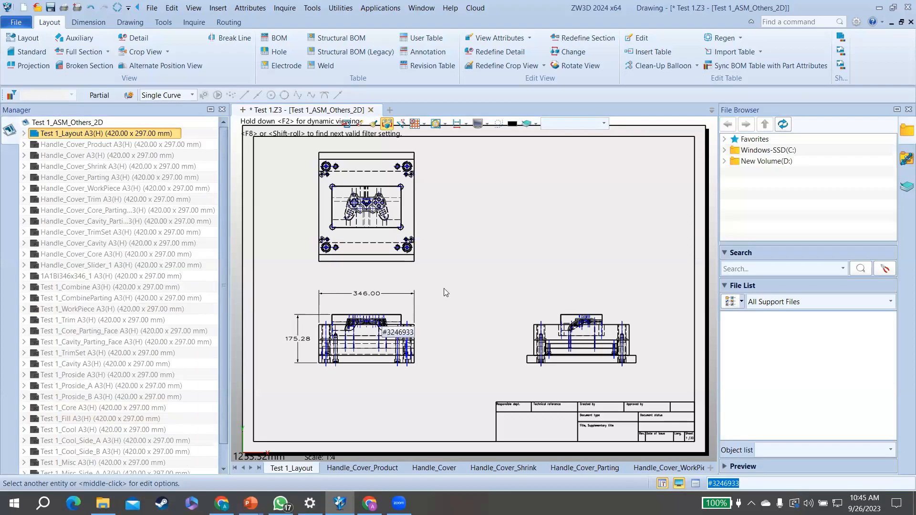
{"action": "scroll", "coordinate": [398, 191], "scroll_direction": "up", "scroll_amount": 3}
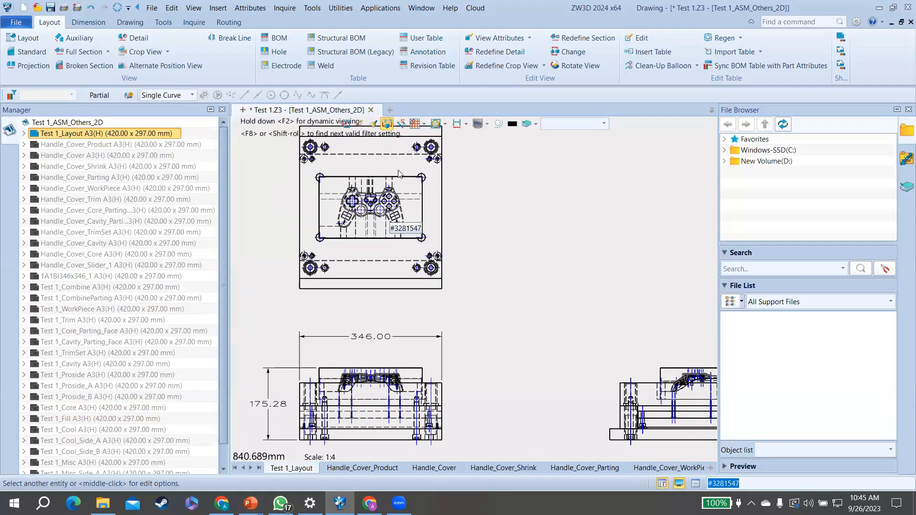
{"action": "double_click", "coordinate": [125, 364]}
{"action": "left_click", "coordinate": [512, 308]}
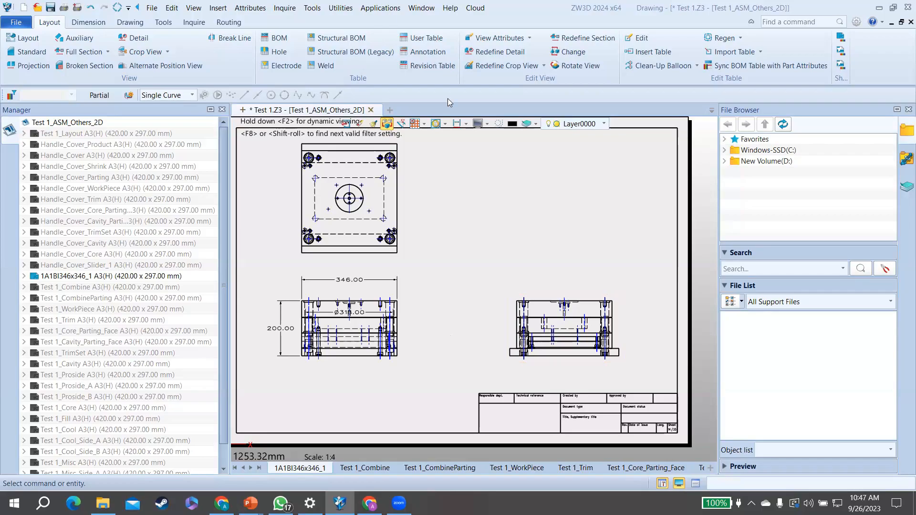
Step: Create a Part/Assembly file Part001 from the default template and start a mold project named Multi in it
{"action": "key", "text": "ctrl+n"}
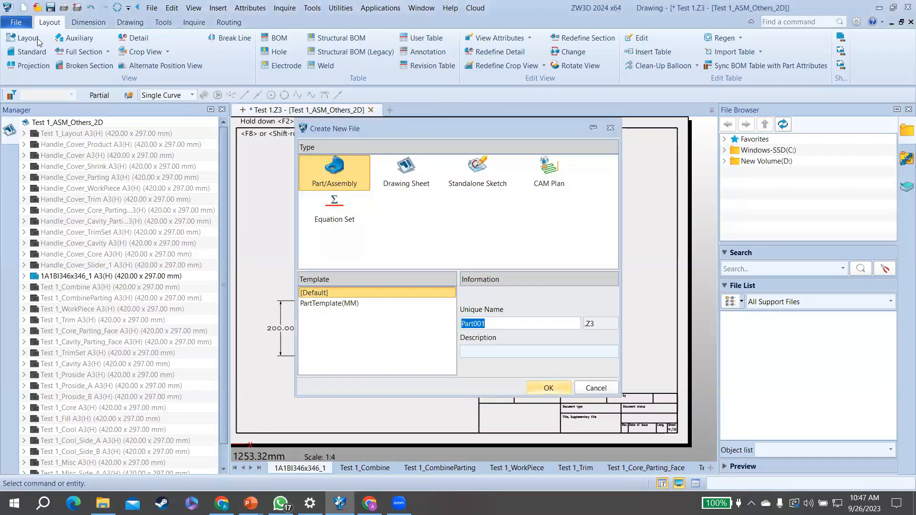
{"action": "key", "text": "Return"}
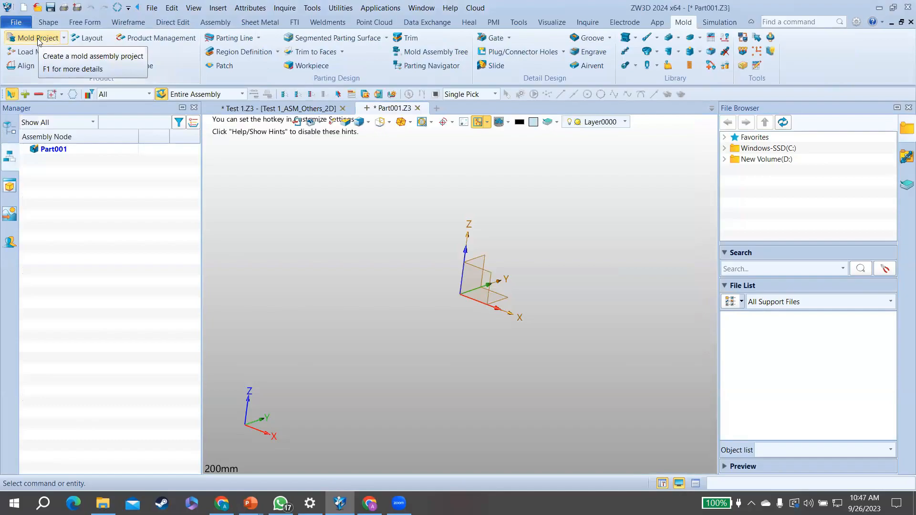
{"action": "left_click", "coordinate": [38, 40]}
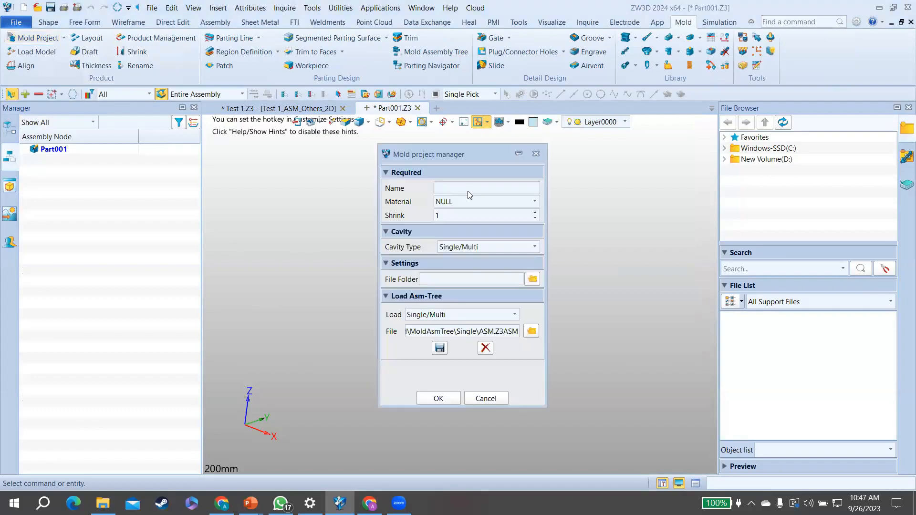
{"action": "left_click", "coordinate": [470, 195]}
{"action": "type", "text": "Mut"}
{"action": "type", "text": "ti"}
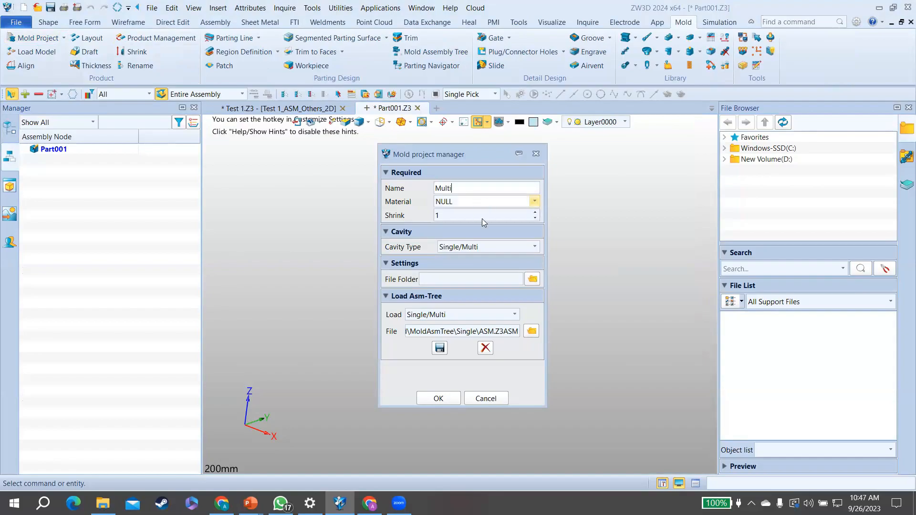
Step: Try ABS and other materials for the Multi mold project and return the material to NULL
{"action": "left_click", "coordinate": [483, 202]}
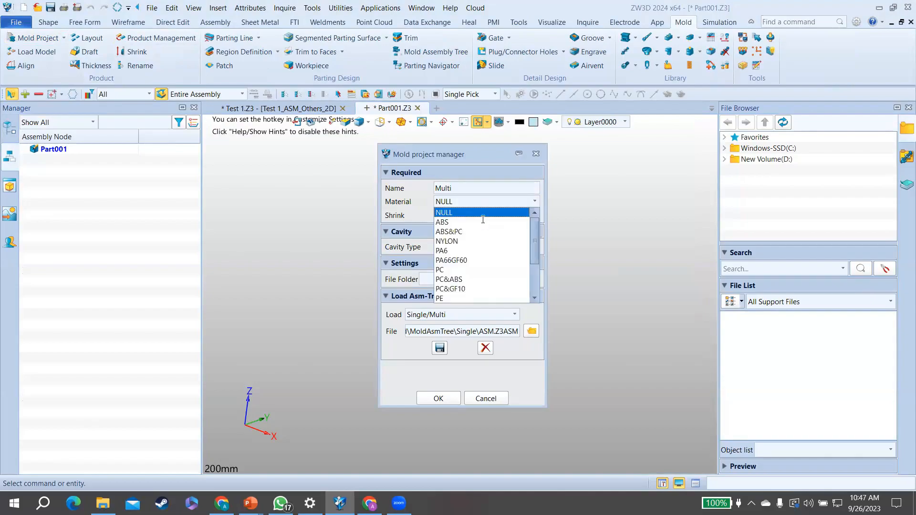
{"action": "left_click", "coordinate": [482, 222]}
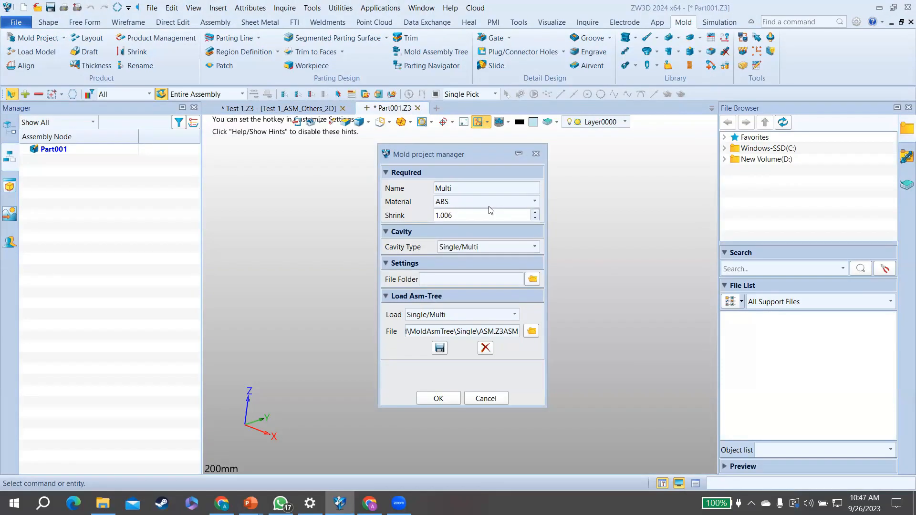
{"action": "scroll", "coordinate": [490, 207], "scroll_direction": "up", "scroll_amount": 1}
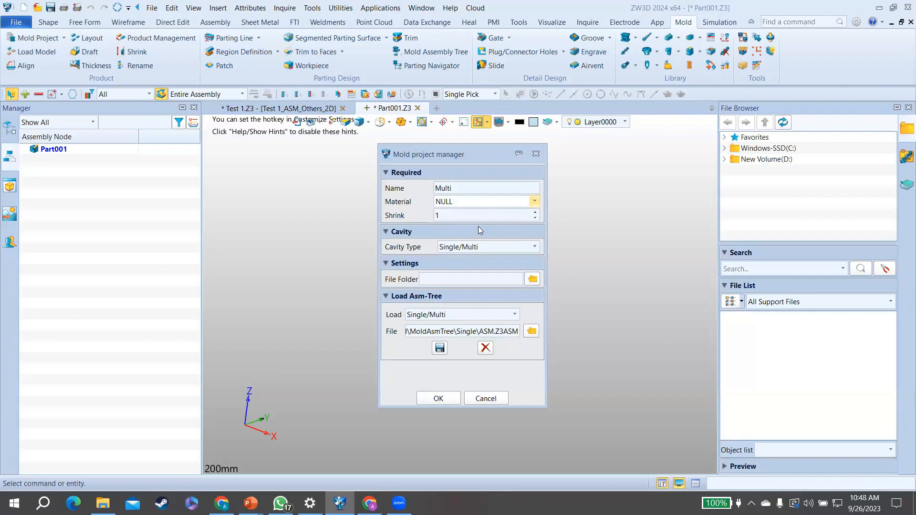
{"action": "left_click", "coordinate": [505, 202]}
{"action": "left_click", "coordinate": [499, 241]}
{"action": "left_click", "coordinate": [478, 203]}
{"action": "scroll", "coordinate": [475, 213], "scroll_direction": "up", "scroll_amount": 1}
{"action": "left_click", "coordinate": [474, 214]}
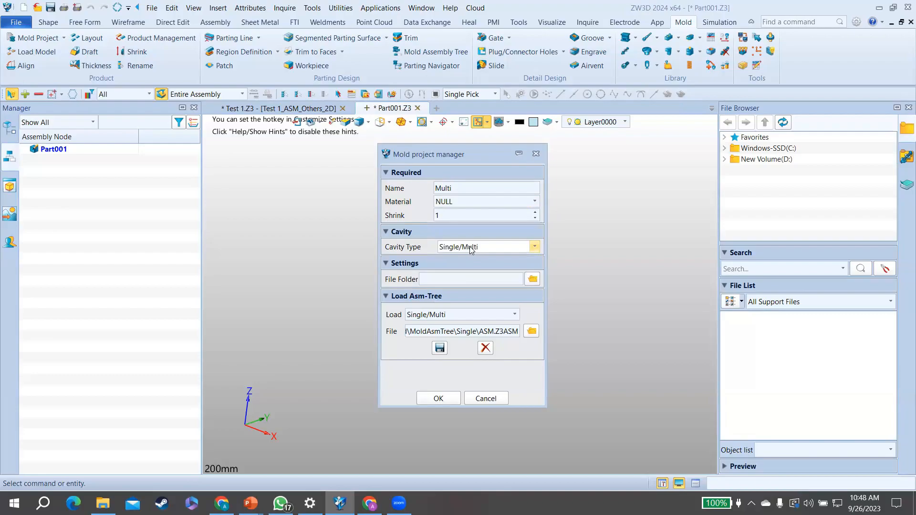
Step: Set the cavity type of the Multi mold project to Multi-Combined and create the project
{"action": "left_click", "coordinate": [471, 249]}
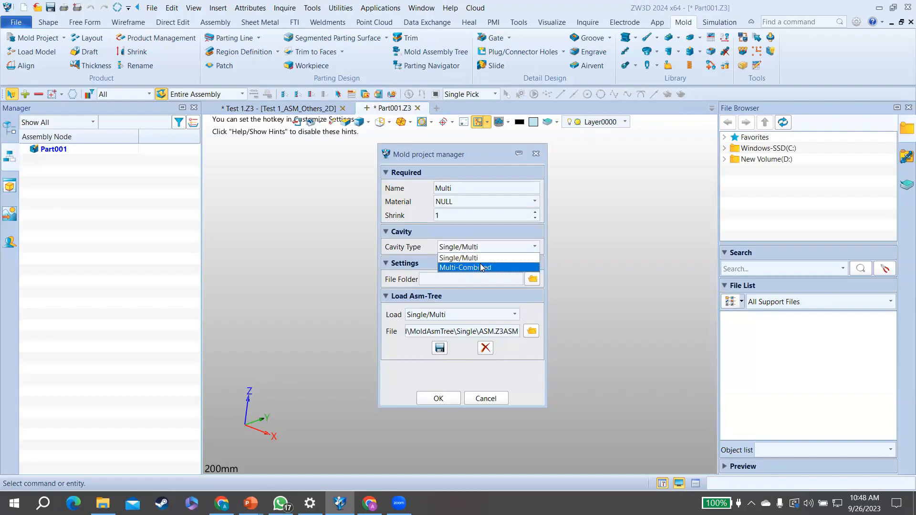
{"action": "left_click", "coordinate": [482, 268]}
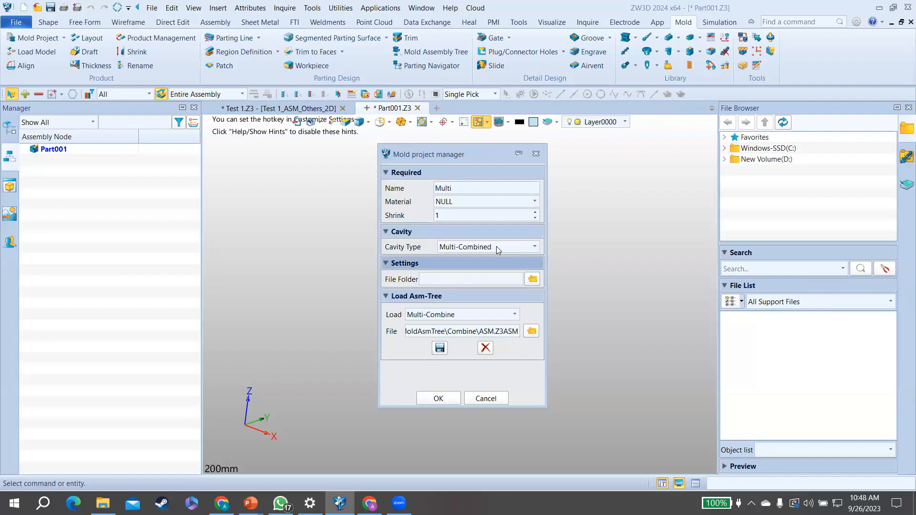
{"action": "left_click", "coordinate": [449, 400]}
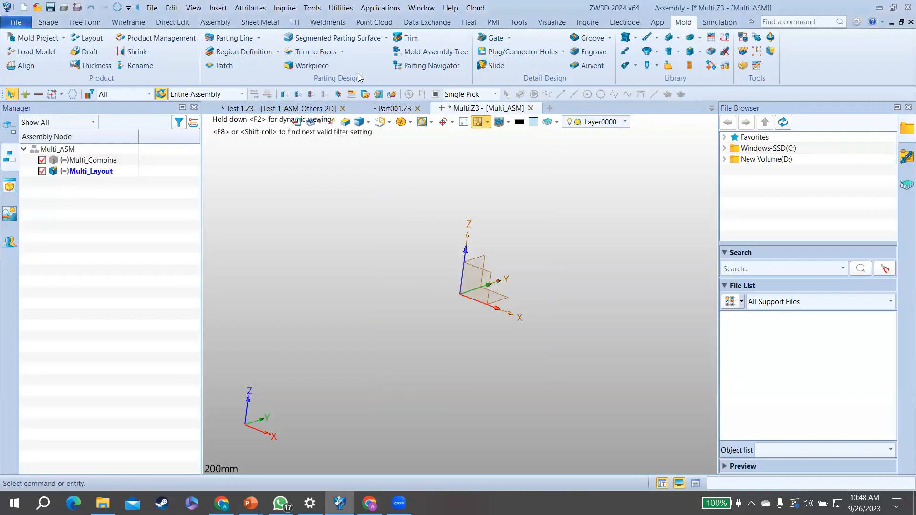
{"action": "left_click", "coordinate": [343, 52]}
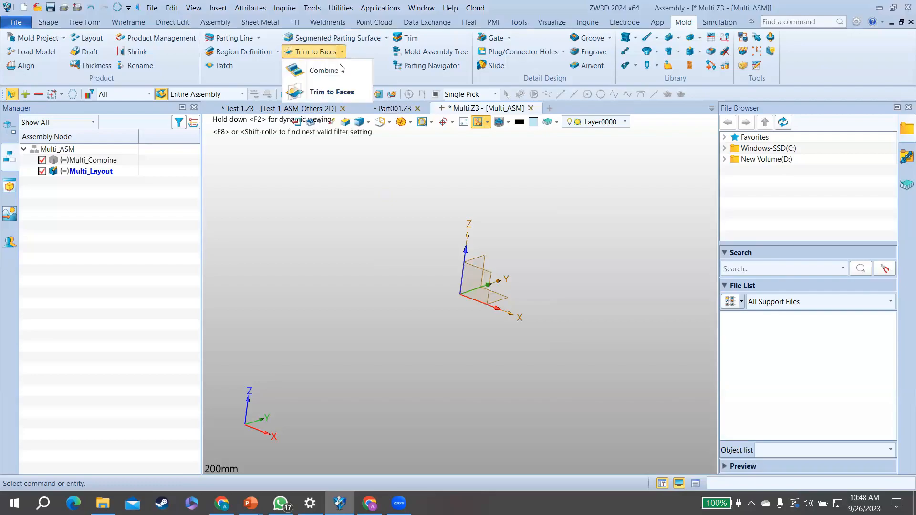
{"action": "left_click", "coordinate": [379, 54]}
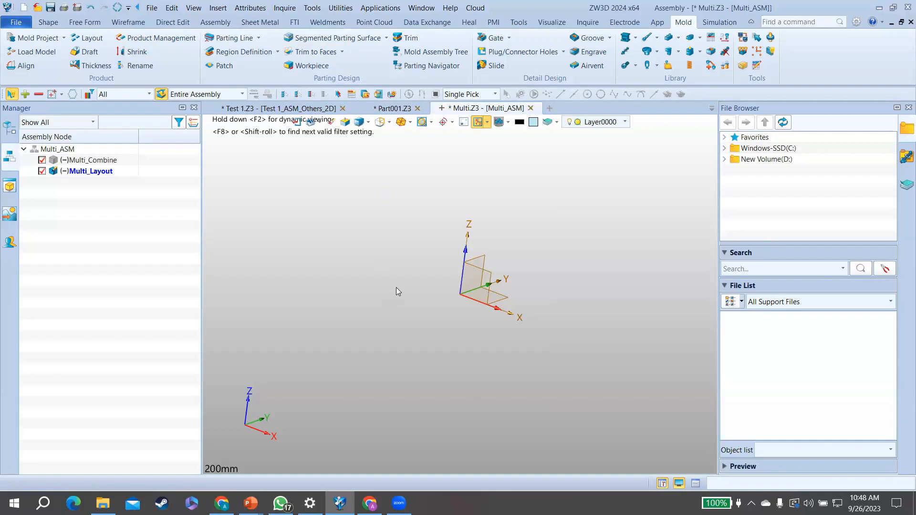
Step: Load the part from soap case.Z3 into the mold layout at the default datum
{"action": "left_click", "coordinate": [52, 53]}
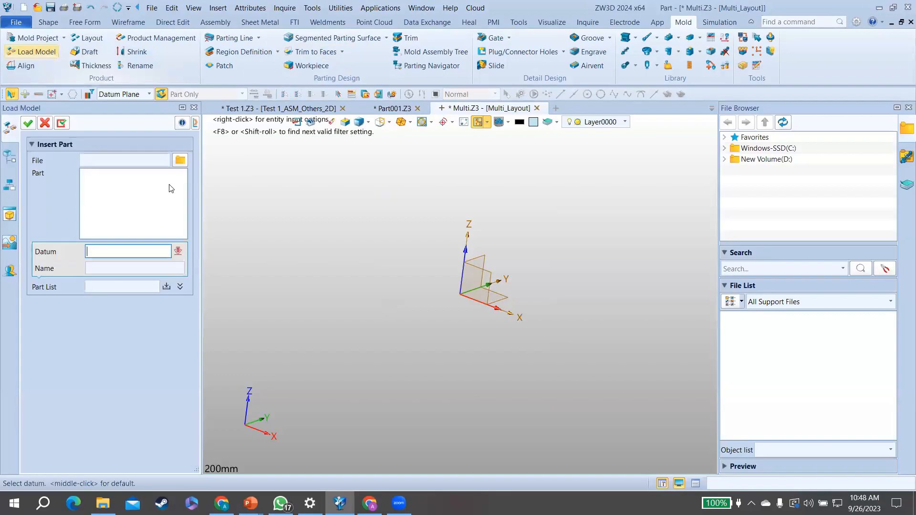
{"action": "left_click", "coordinate": [180, 161]}
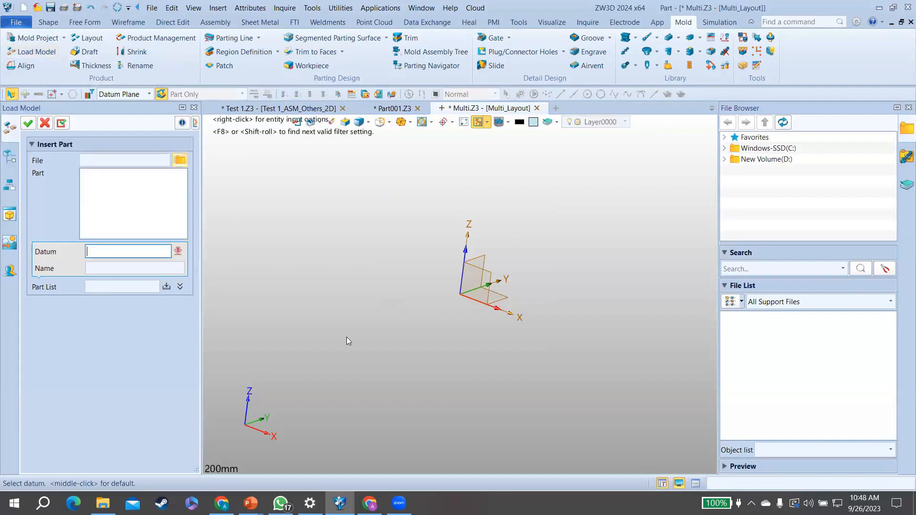
{"action": "left_click", "coordinate": [341, 346]}
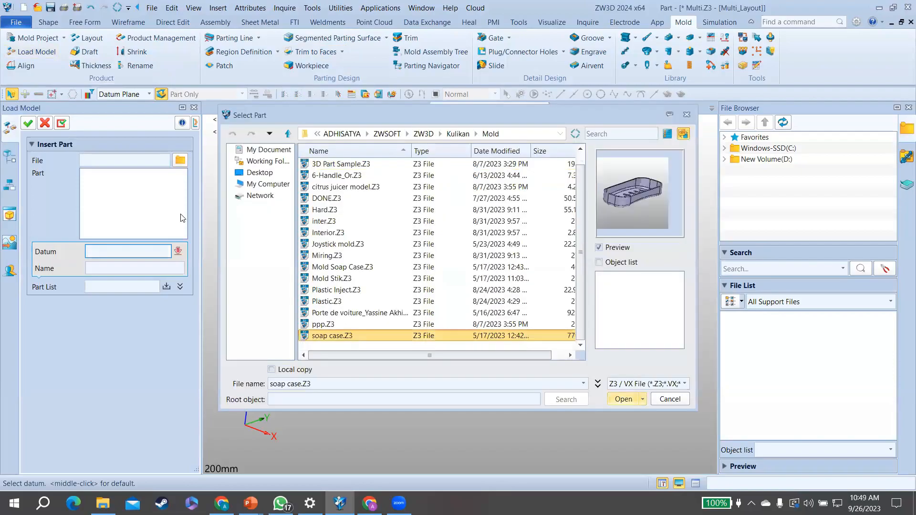
{"action": "key", "text": "Return"}
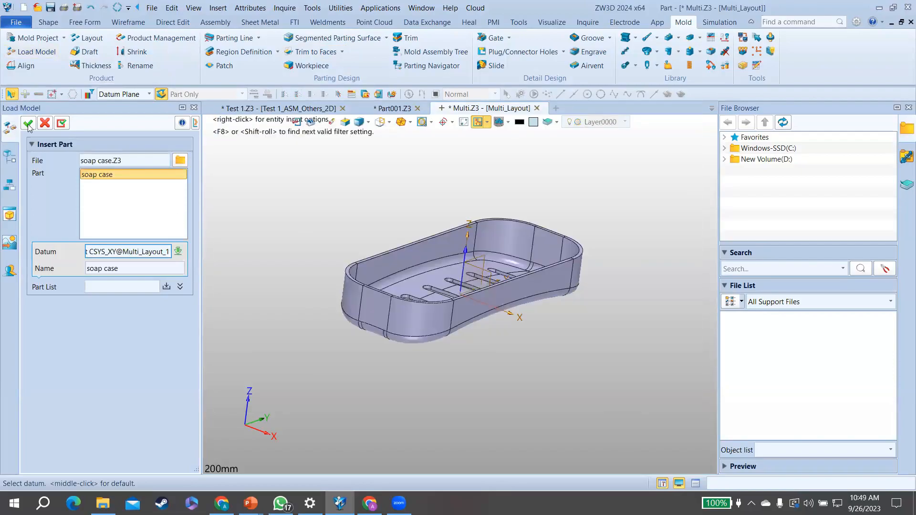
{"action": "middle_click", "coordinate": [505, 254]}
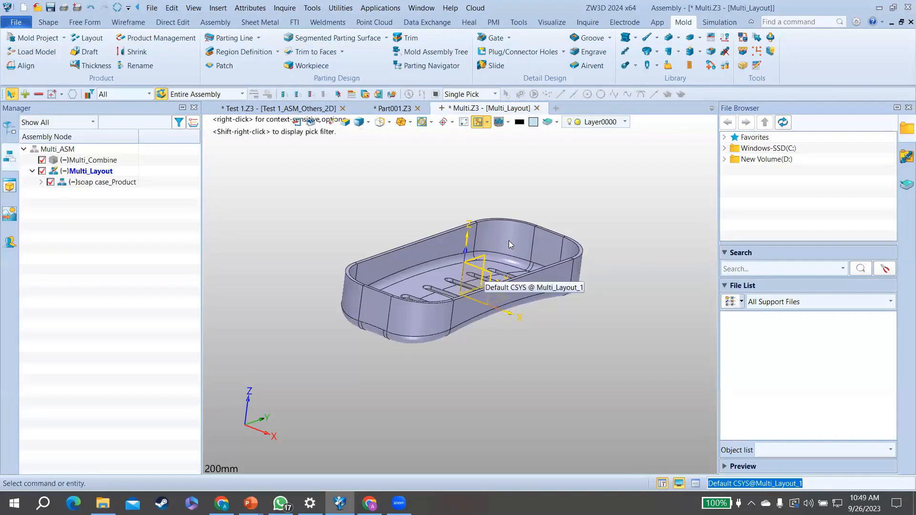
{"action": "middle_click_drag", "start_coordinate": [509, 241], "coordinate": [492, 257]}
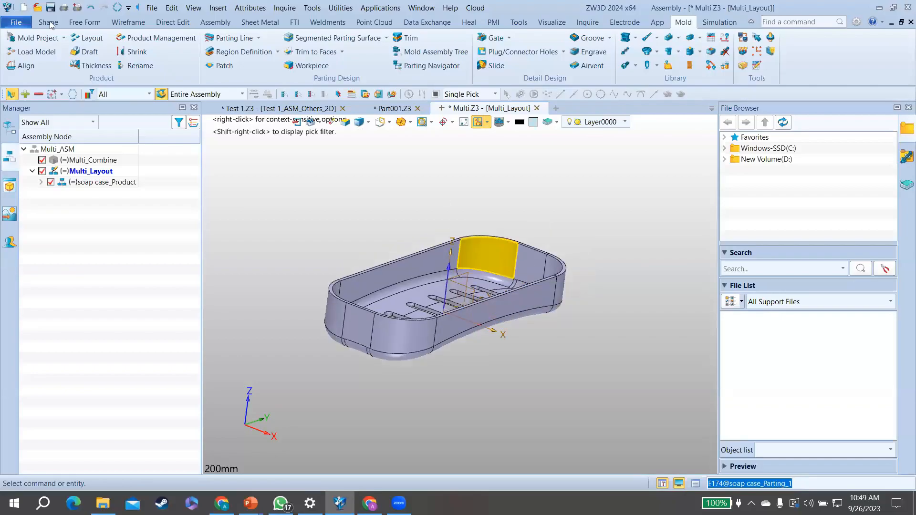
Step: Align the soap case with parting direction 0,0,-1 and side parting direction 0,1,0, located at the product center
{"action": "left_click", "coordinate": [19, 67]}
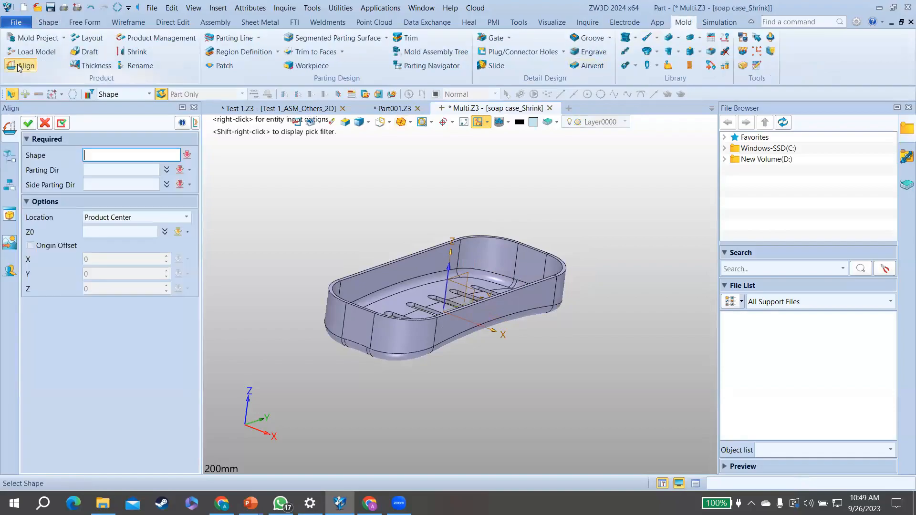
{"action": "left_click", "coordinate": [367, 294]}
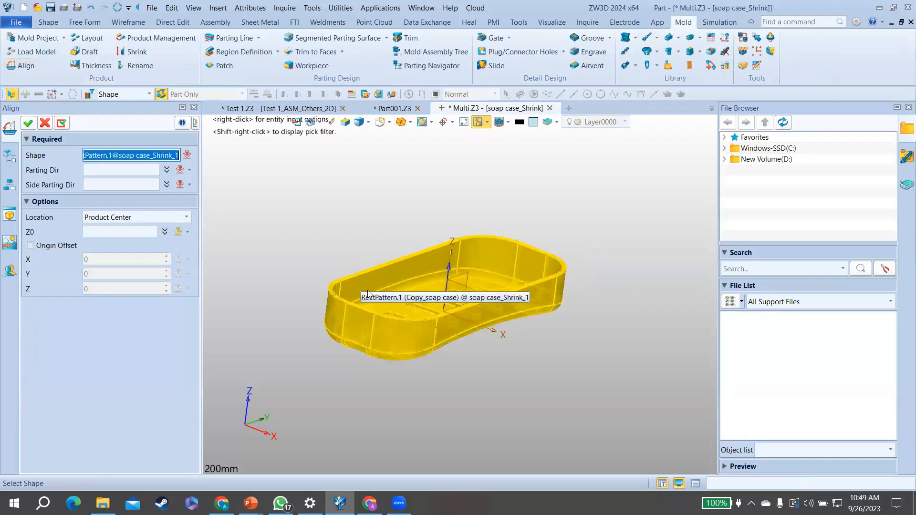
{"action": "left_click", "coordinate": [180, 169]}
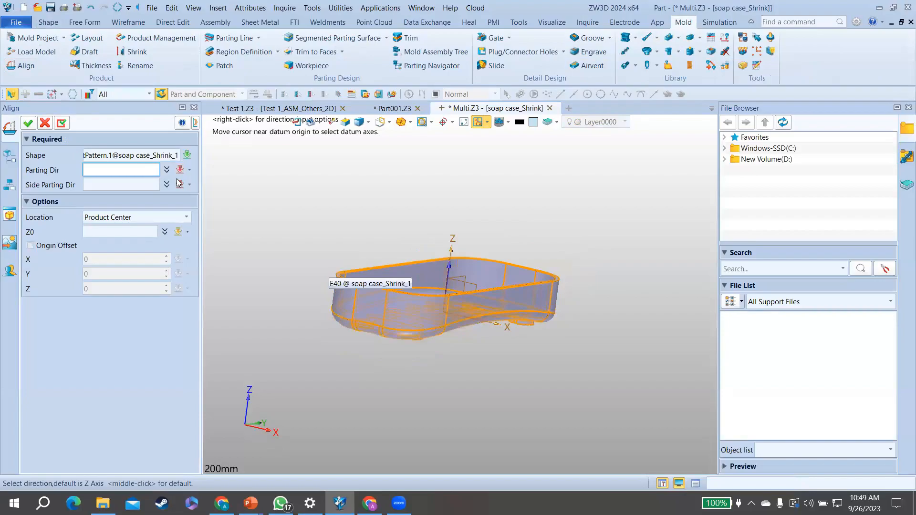
{"action": "left_click", "coordinate": [189, 170]}
{"action": "left_click", "coordinate": [213, 253]}
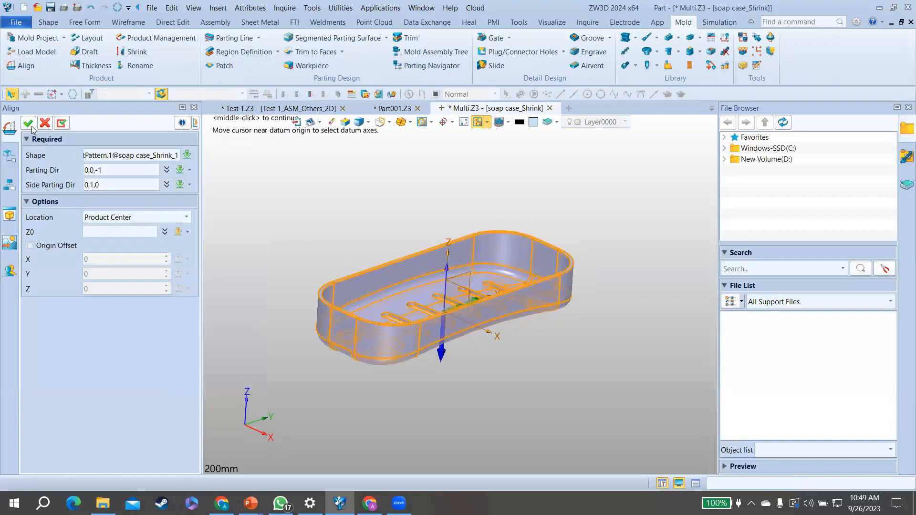
{"action": "middle_click", "coordinate": [352, 217]}
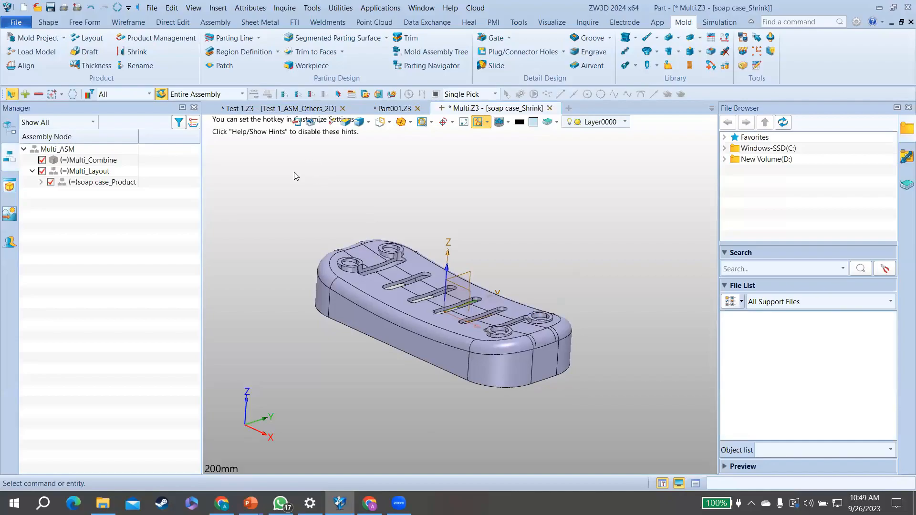
Step: Start a rectangular layout of the soap case with 2 copies in X spaced 200 mm apart
{"action": "left_click", "coordinate": [88, 42]}
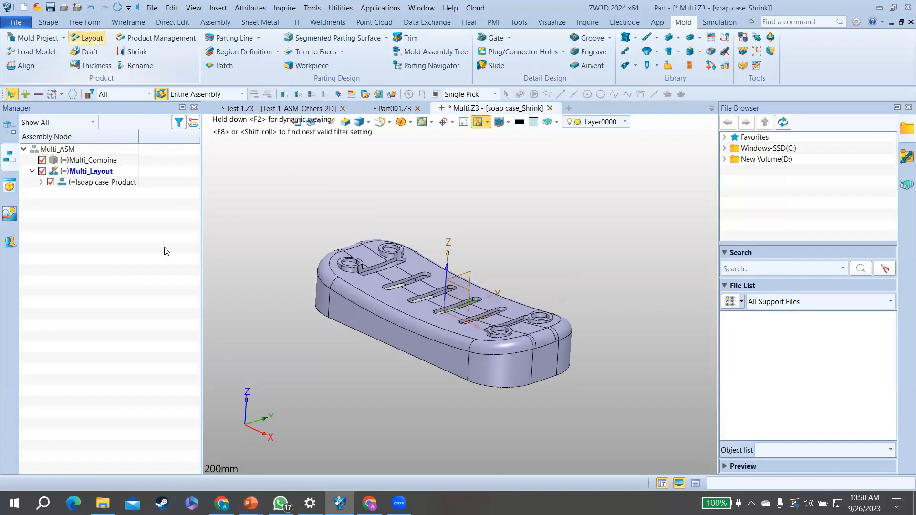
{"action": "left_click", "coordinate": [384, 280]}
{"action": "left_click", "coordinate": [447, 238]}
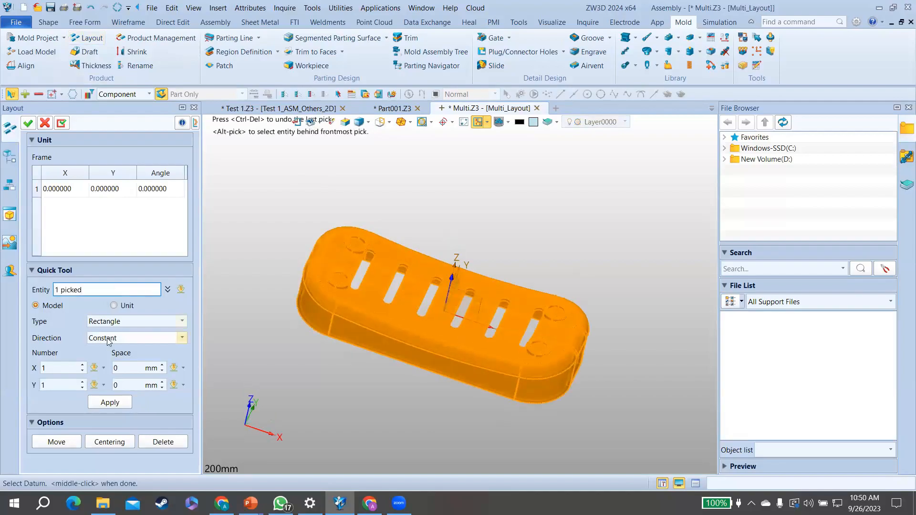
{"action": "double_click", "coordinate": [65, 369]}
{"action": "type", "text": "2"}
{"action": "key", "text": "Tab"}
{"action": "type", "text": "2"}
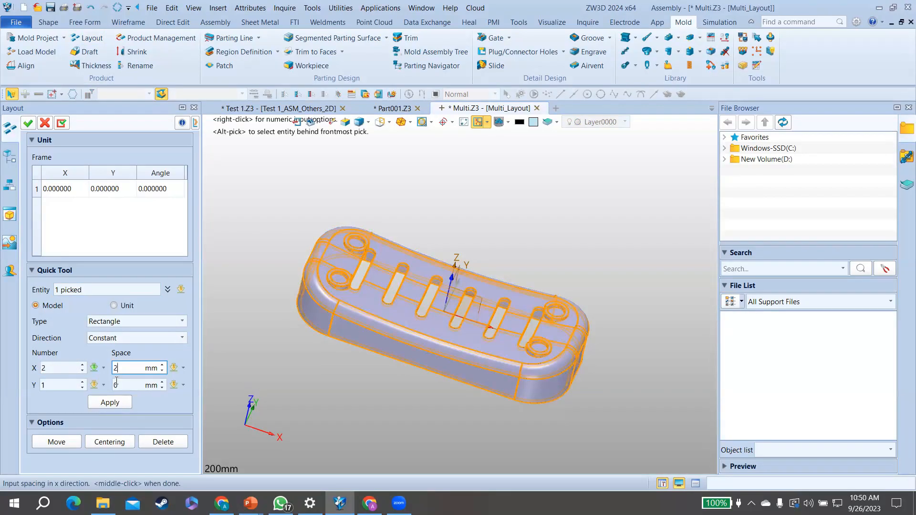
{"action": "type", "text": "00"}
Step: Set the layout to 2 copies in Y spaced 150 mm apart and apply it
{"action": "key", "text": "Tab"}
{"action": "type", "text": "2"}
{"action": "key", "text": "Tab"}
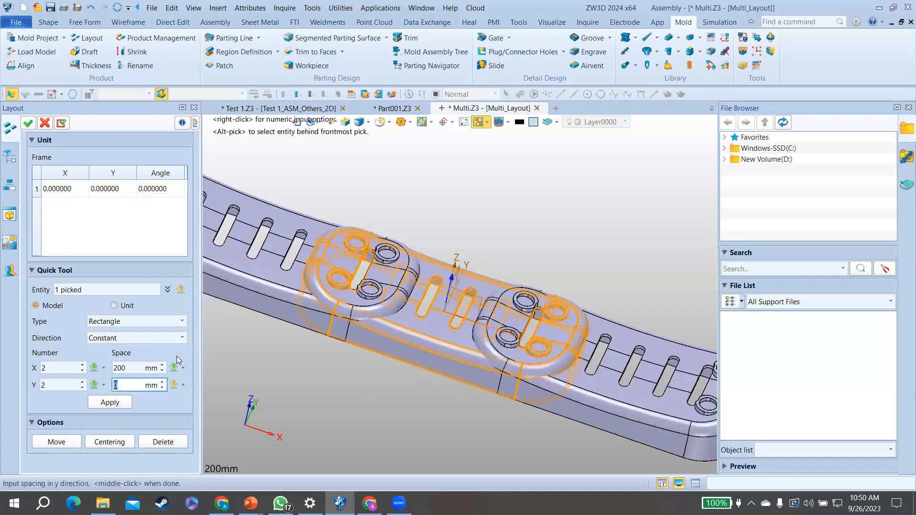
{"action": "type", "text": "150"}
{"action": "key", "text": "Return"}
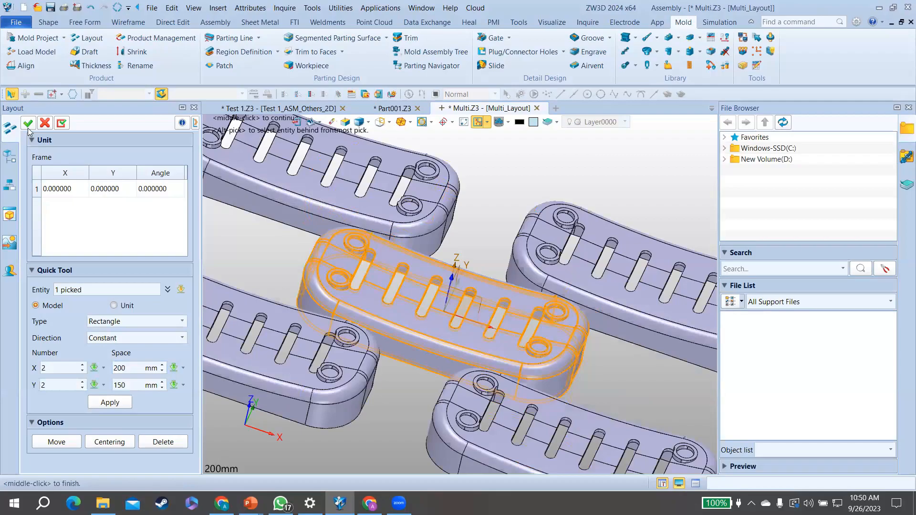
{"action": "left_click", "coordinate": [110, 403]}
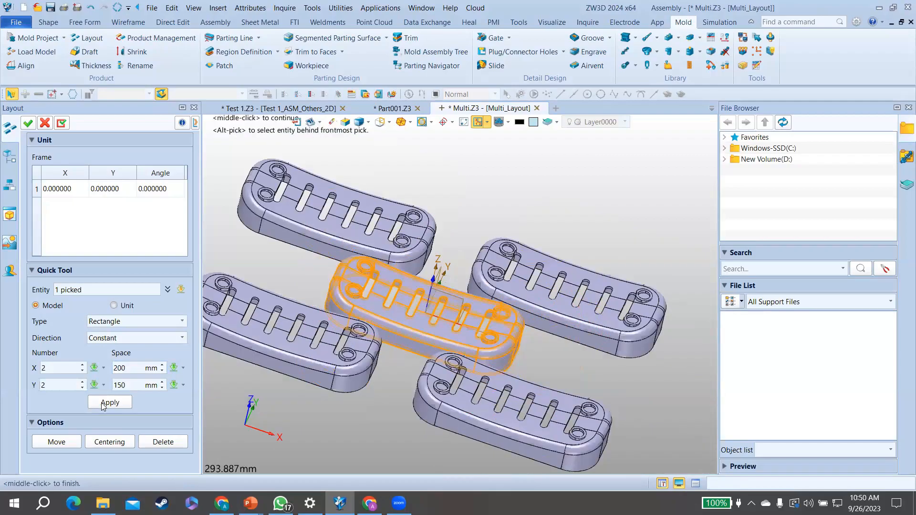
{"action": "left_click", "coordinate": [28, 123]}
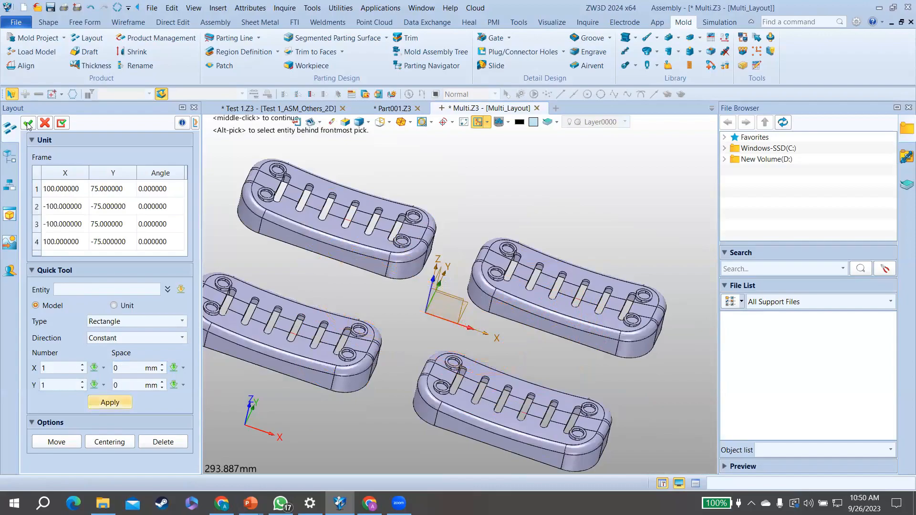
{"action": "left_click", "coordinate": [28, 124]}
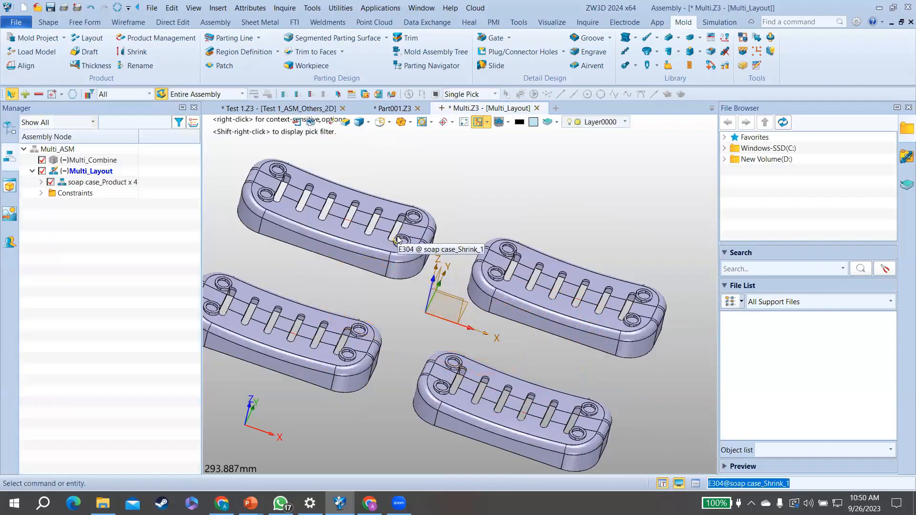
Step: Run a region analysis on the soap case along direction 0,0,1 to calculate its cavity and core regions
{"action": "scroll", "coordinate": [397, 239], "scroll_direction": "down", "scroll_amount": 2}
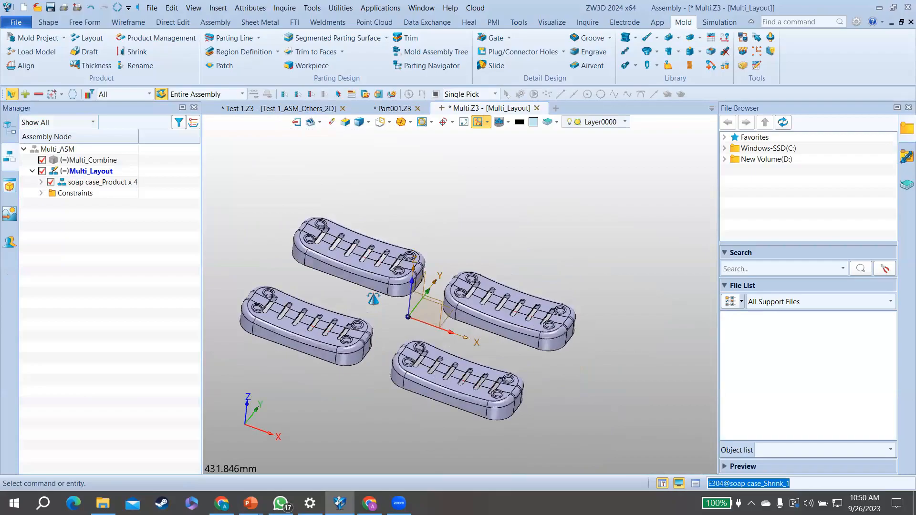
{"action": "right_click_drag", "start_coordinate": [376, 285], "coordinate": [353, 254]}
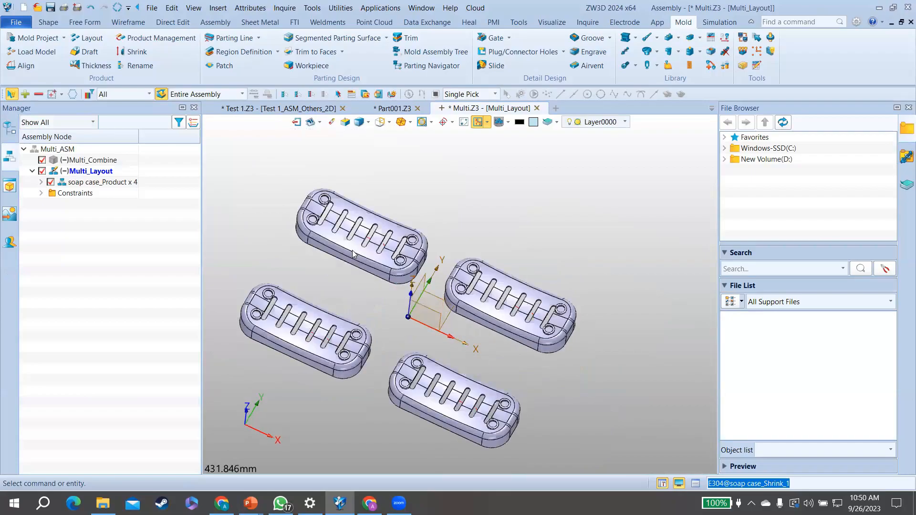
{"action": "left_click", "coordinate": [258, 38]}
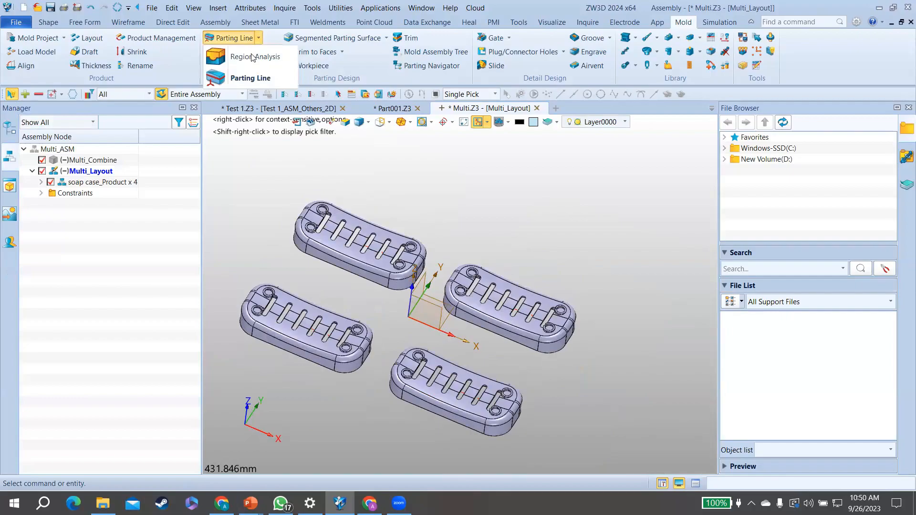
{"action": "left_click", "coordinate": [253, 57]}
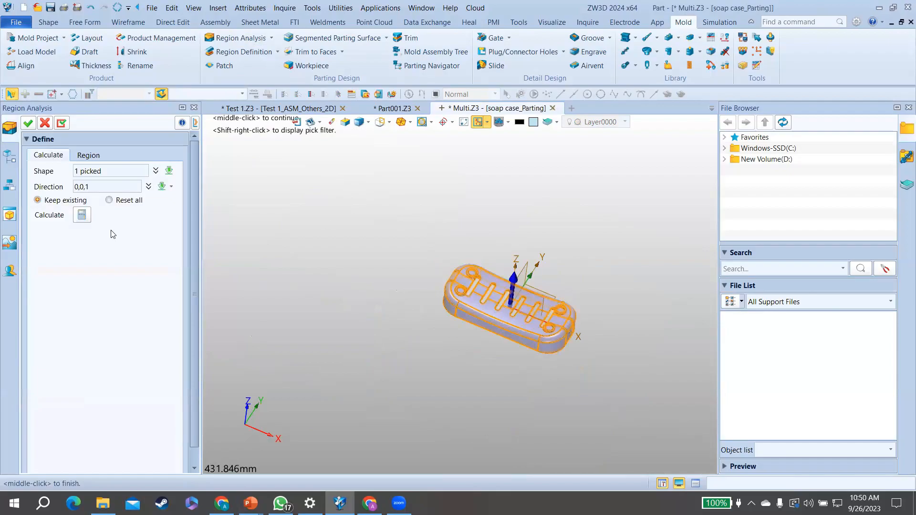
{"action": "left_click", "coordinate": [84, 215]}
{"action": "middle_click", "coordinate": [366, 302]}
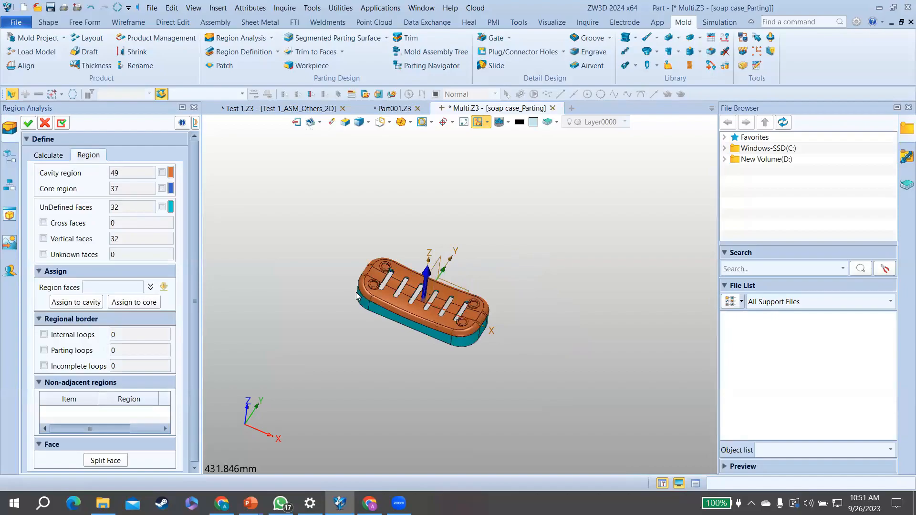
Step: Assign all vertical undefined faces of the soap case to the cavity region and complete the region analysis
{"action": "scroll", "coordinate": [357, 296], "scroll_direction": "up", "scroll_amount": 5}
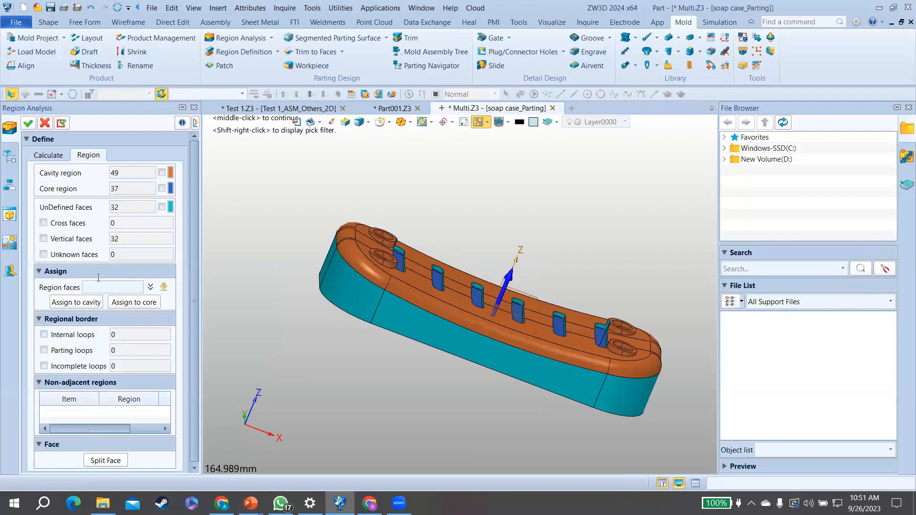
{"action": "left_click", "coordinate": [108, 291]}
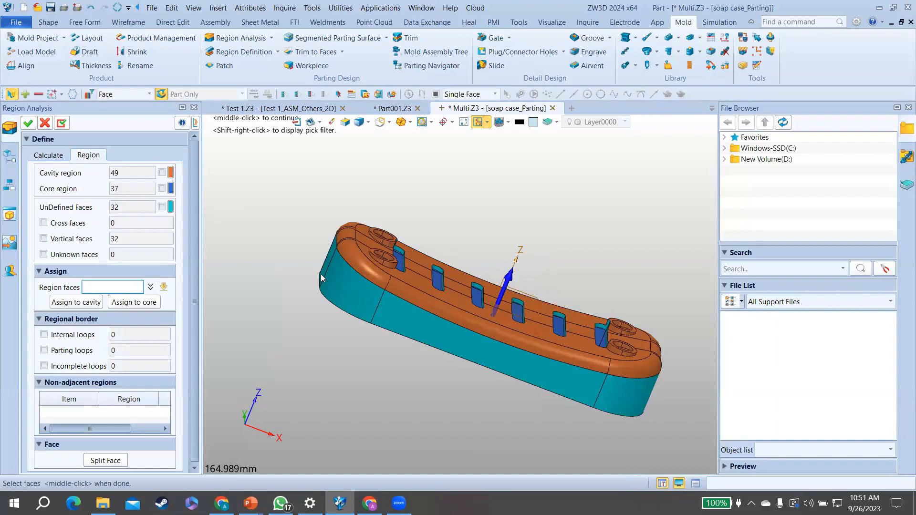
{"action": "left_click", "coordinate": [347, 290]}
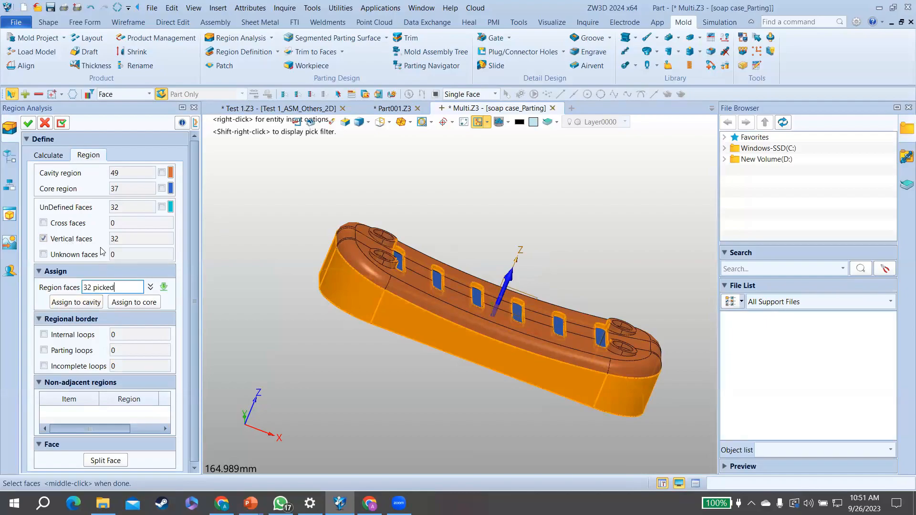
{"action": "left_click", "coordinate": [93, 300]}
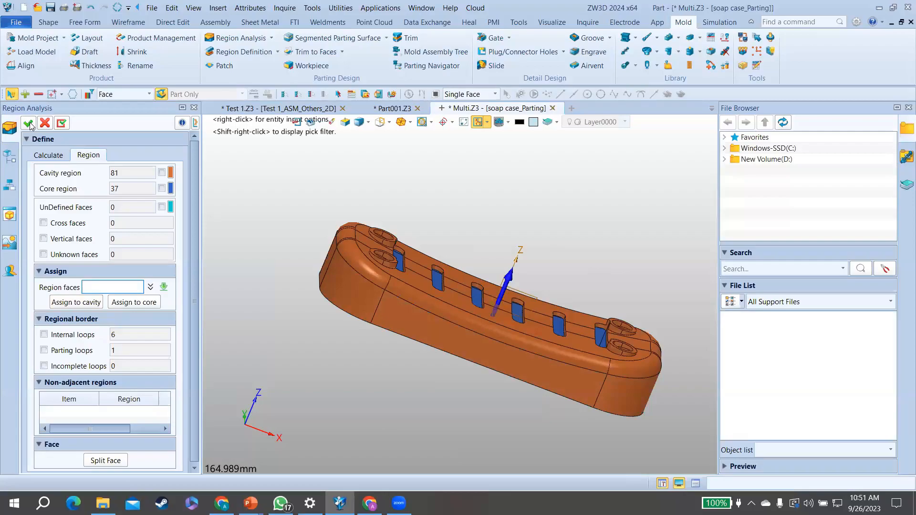
{"action": "middle_click", "coordinate": [255, 271]}
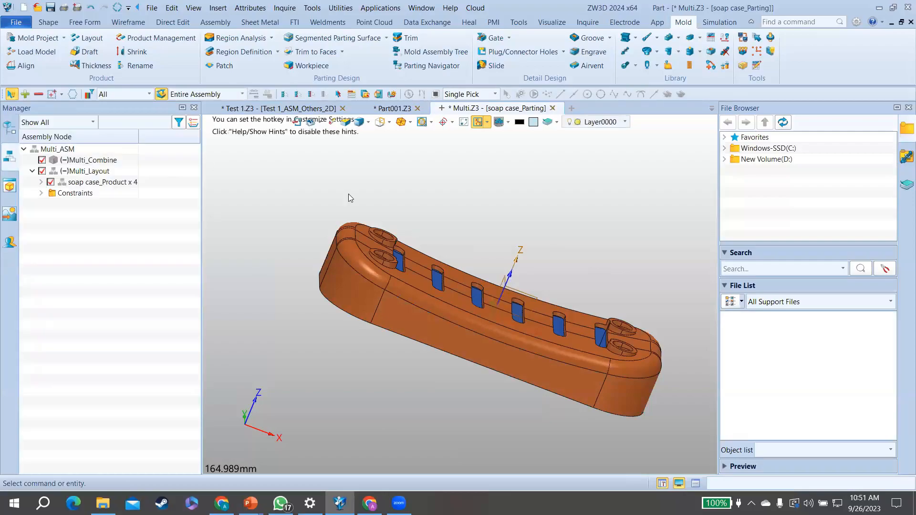
{"action": "scroll", "coordinate": [348, 193], "scroll_direction": "down", "scroll_amount": 2}
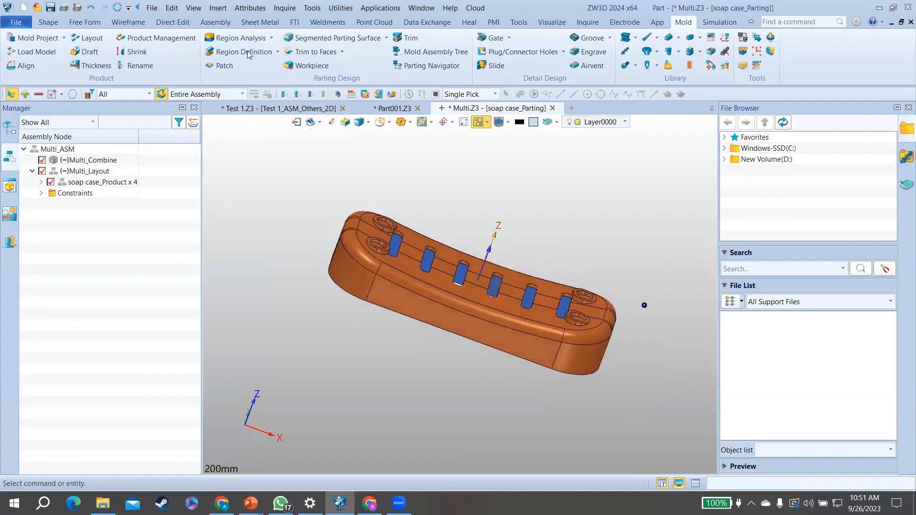
Step: Run Region Definition on the soap case to create the cavity and core regions together with the parting lines
{"action": "left_click", "coordinate": [248, 52]}
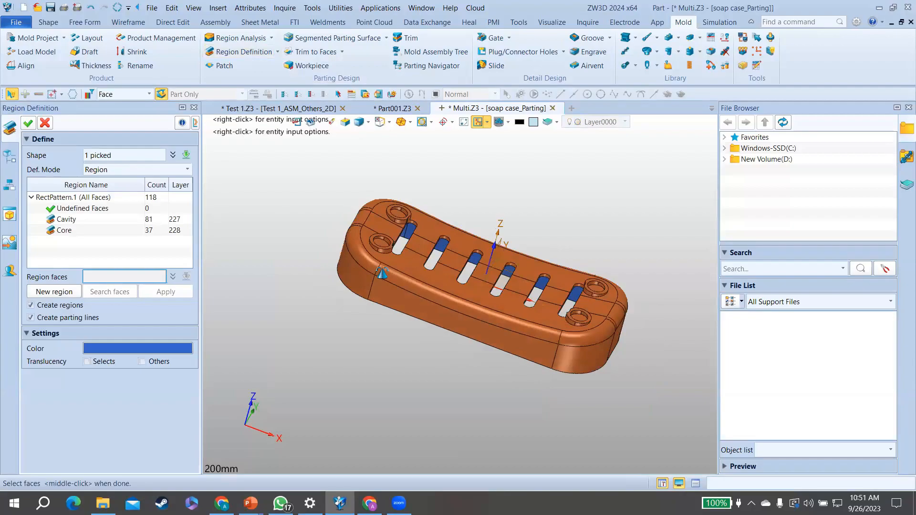
{"action": "middle_click_drag", "start_coordinate": [560, 224], "coordinate": [508, 240]}
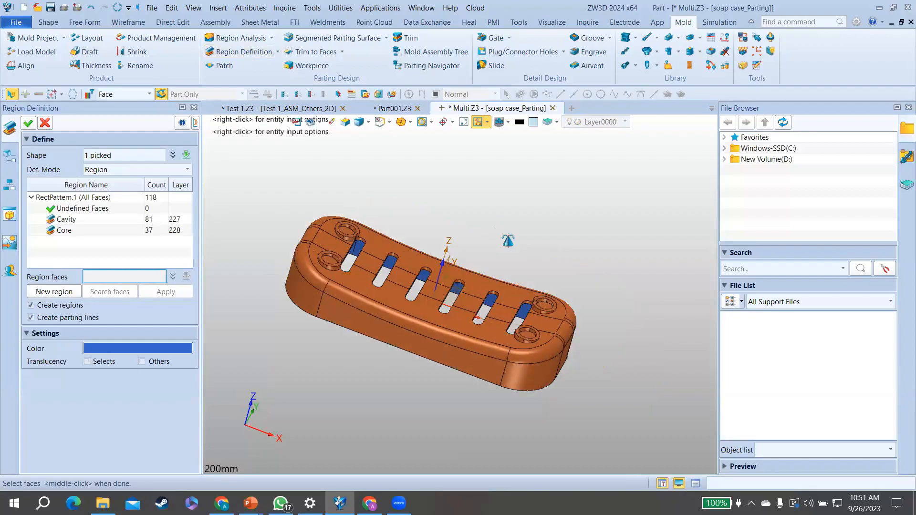
{"action": "left_click", "coordinate": [31, 123]}
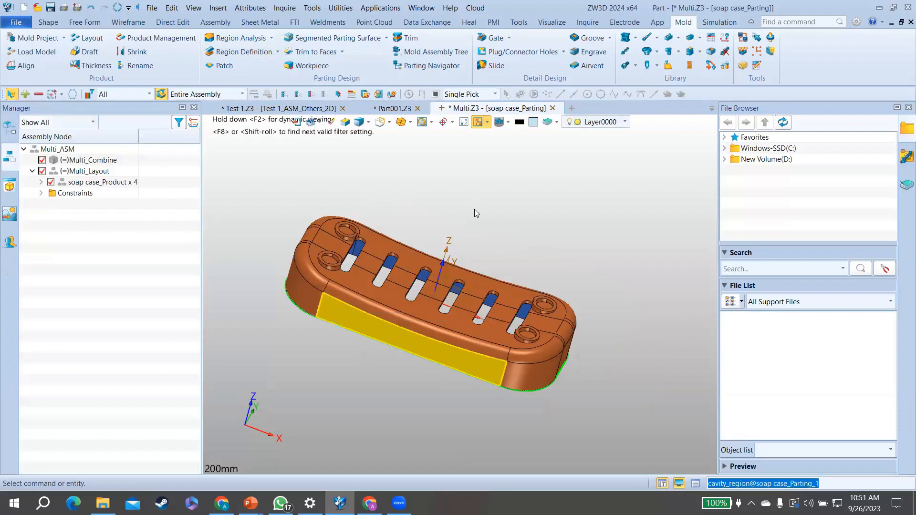
Step: Patch all six slot openings of the soap case with the Parting Shape type and a tolerance of 0.01
{"action": "right_click_drag", "start_coordinate": [475, 209], "coordinate": [475, 191]}
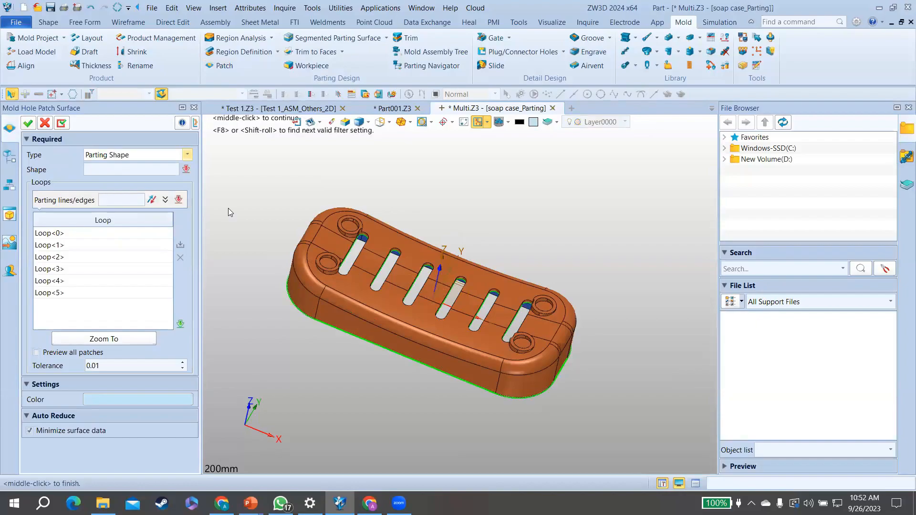
{"action": "left_click", "coordinate": [107, 169]}
{"action": "middle_click", "coordinate": [32, 131]}
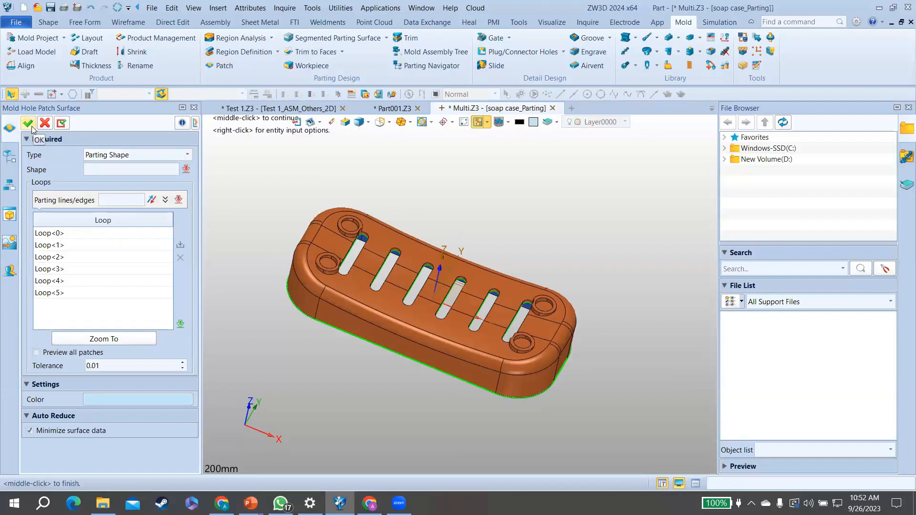
{"action": "left_click", "coordinate": [30, 126]}
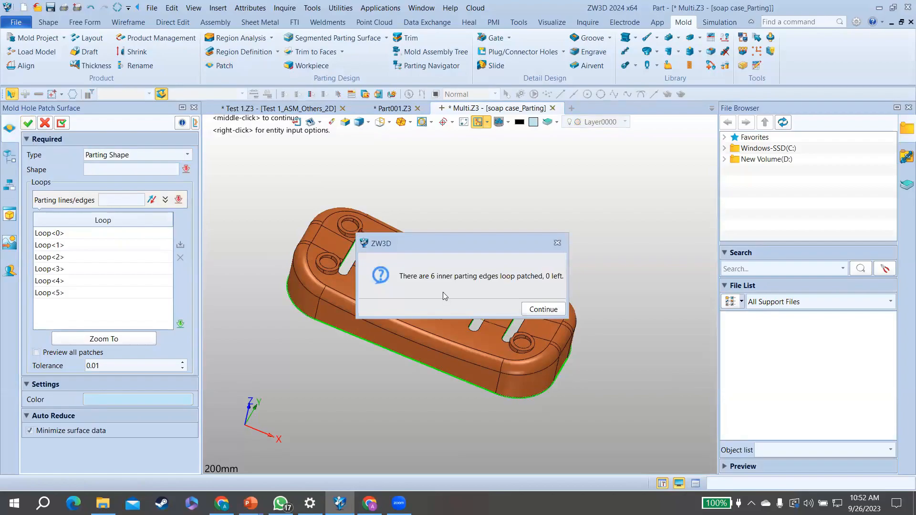
{"action": "key", "text": "Return"}
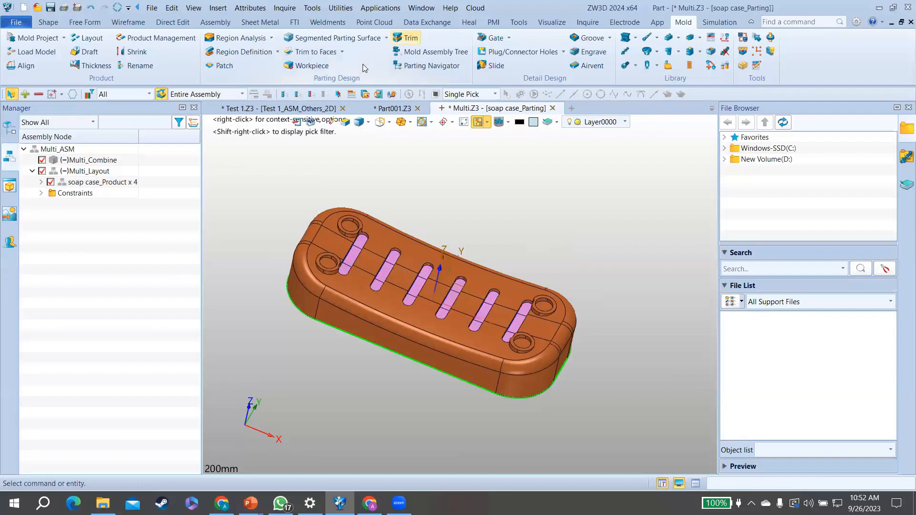
Step: Create an automatic extruded parting surface around the soap case's outer parting line with a distance of 100 mm
{"action": "left_click", "coordinate": [386, 38]}
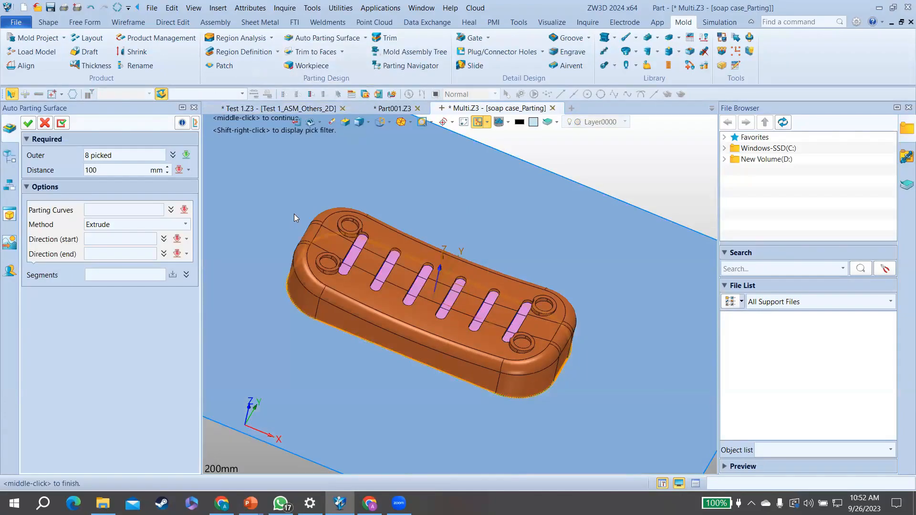
{"action": "scroll", "coordinate": [342, 190], "scroll_direction": "down", "scroll_amount": 1}
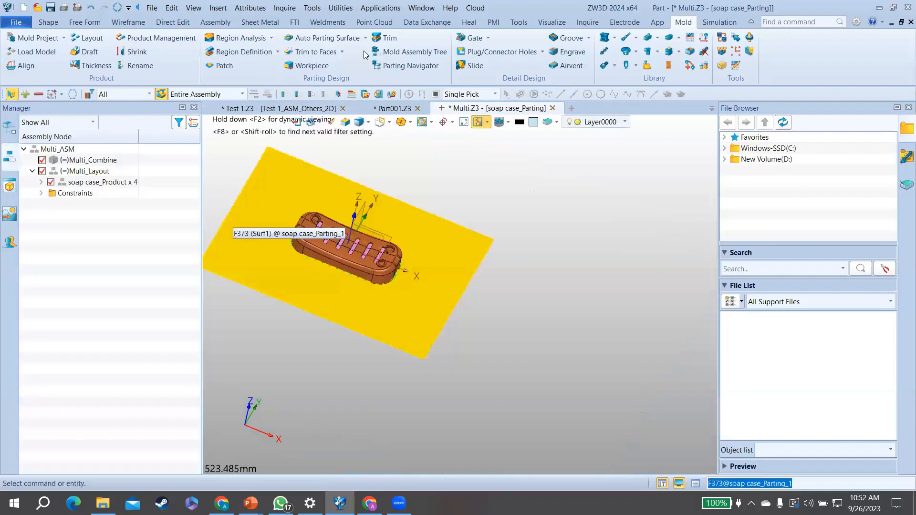
Step: Combine all four soap case product components into Multi_CombineParting
{"action": "middle_click_drag", "start_coordinate": [229, 223], "coordinate": [230, 252]}
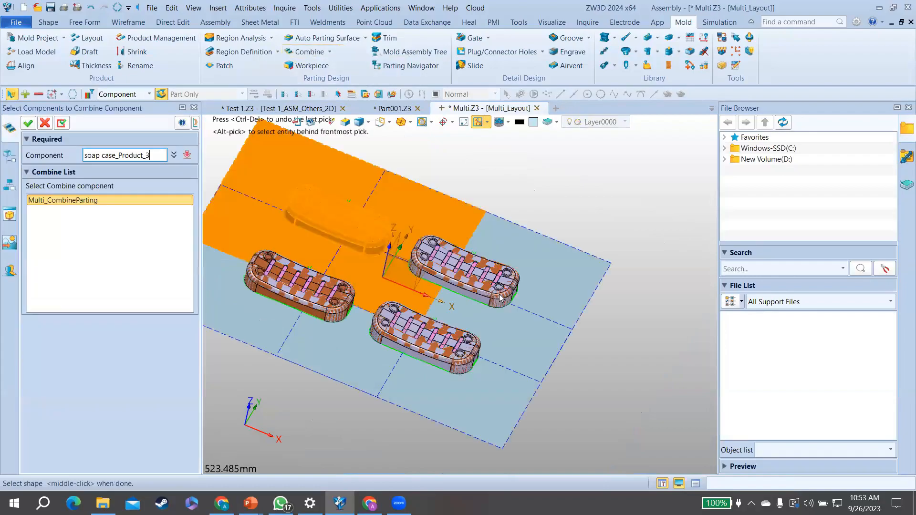
{"action": "key", "text": "ctrl+a"}
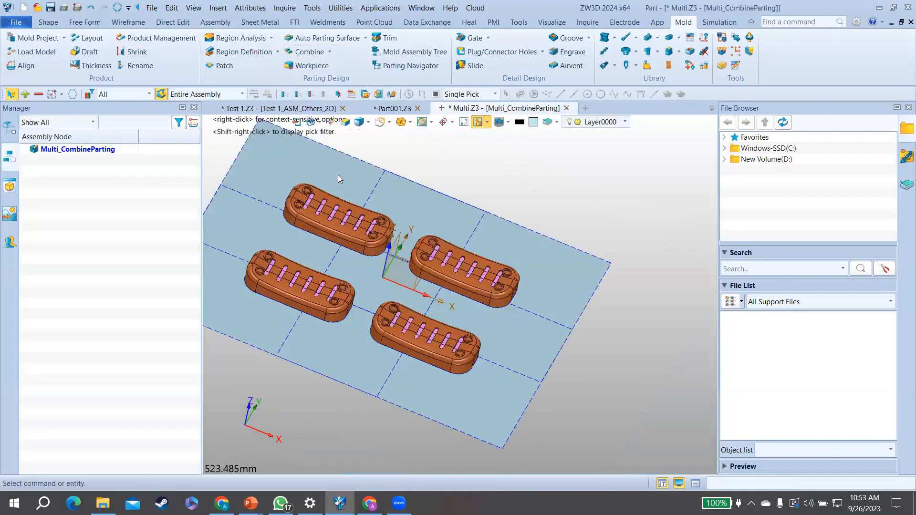
{"action": "right_click_drag", "start_coordinate": [495, 244], "coordinate": [460, 210]}
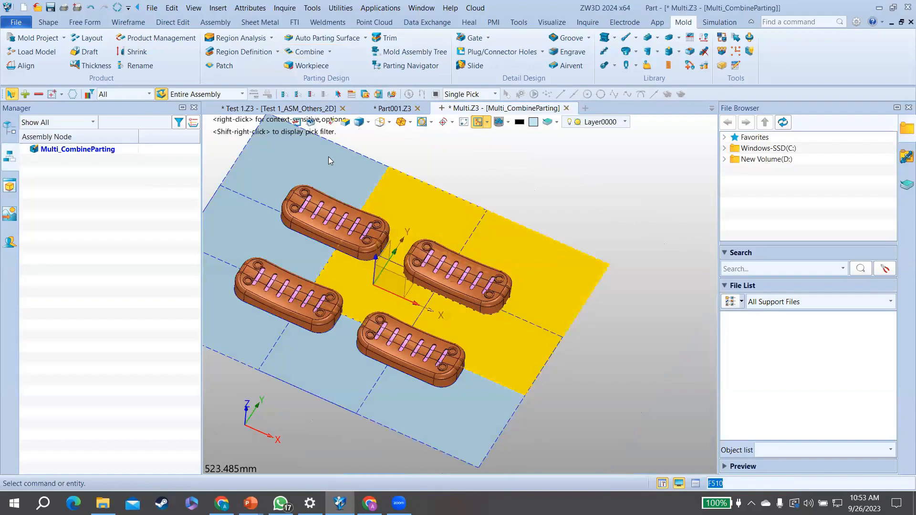
Step: Trim the two +Y parting faces with the central XZ plane, flipping the kept side to +Y and keeping the trimming faces
{"action": "left_click", "coordinate": [294, 174]}
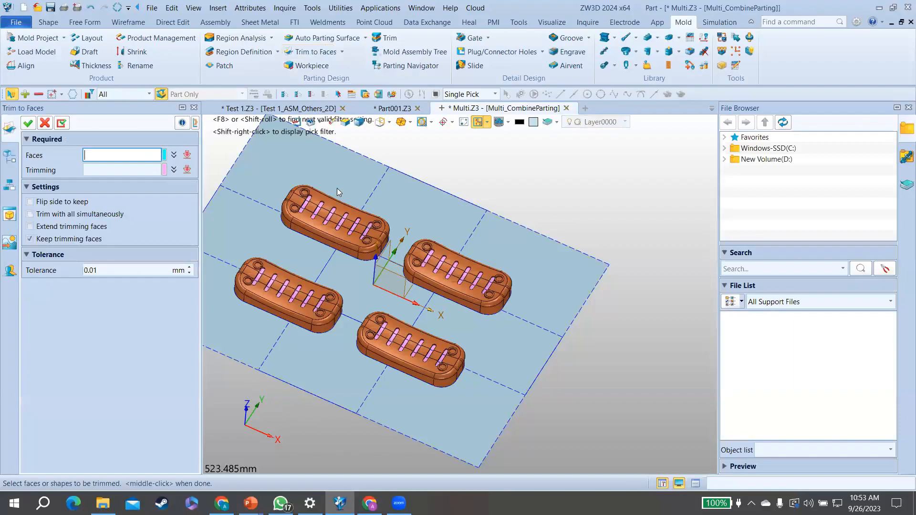
{"action": "left_click", "coordinate": [508, 244]}
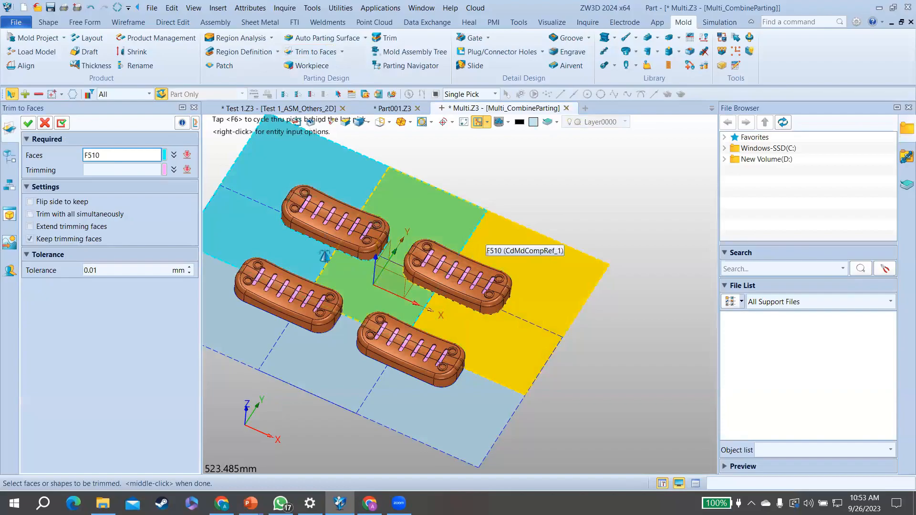
{"action": "left_click", "coordinate": [320, 249]}
{"action": "middle_click", "coordinate": [345, 256]}
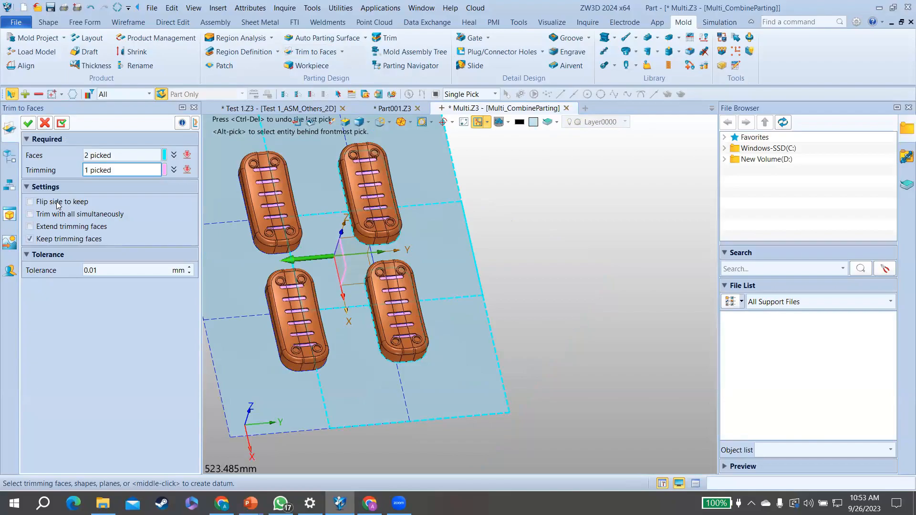
{"action": "left_click", "coordinate": [30, 202]}
{"action": "left_click", "coordinate": [63, 120]}
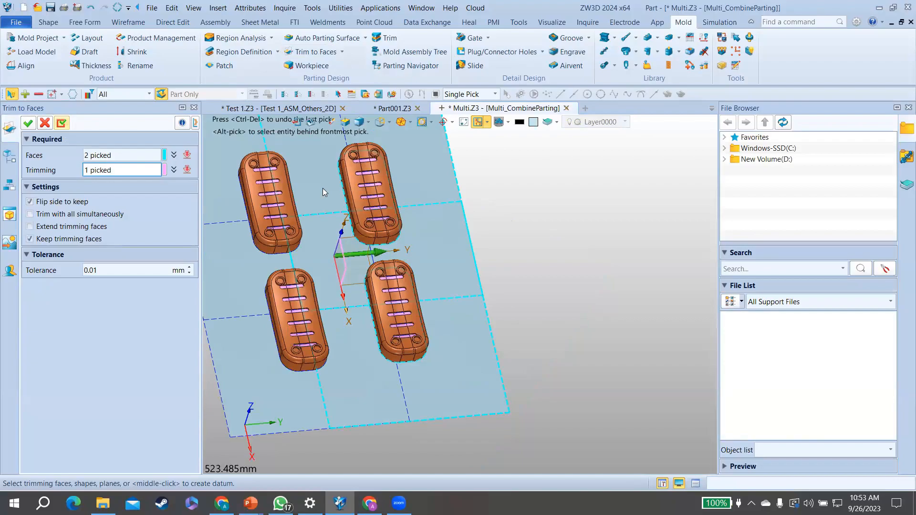
{"action": "left_click", "coordinate": [62, 124]}
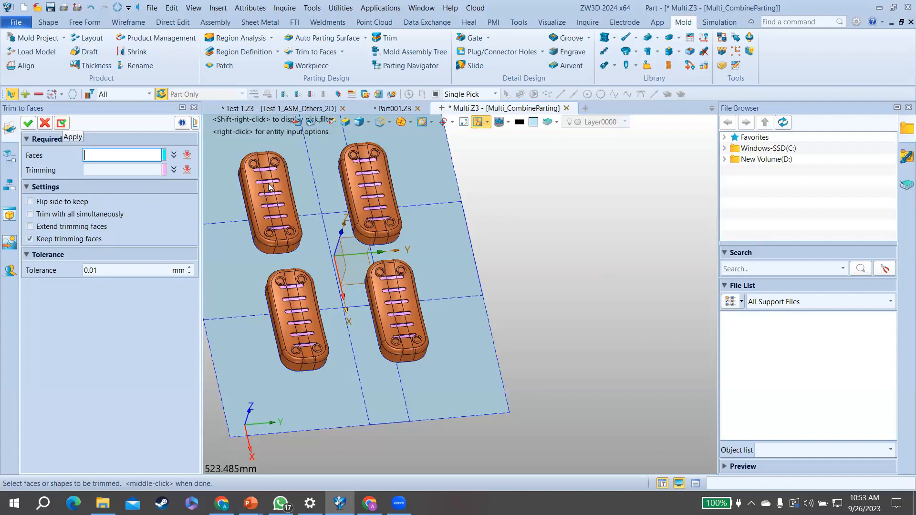
Step: Trim the two -Y parting faces with the central XZ plane, keeping their -Y side
{"action": "left_click", "coordinate": [224, 194]}
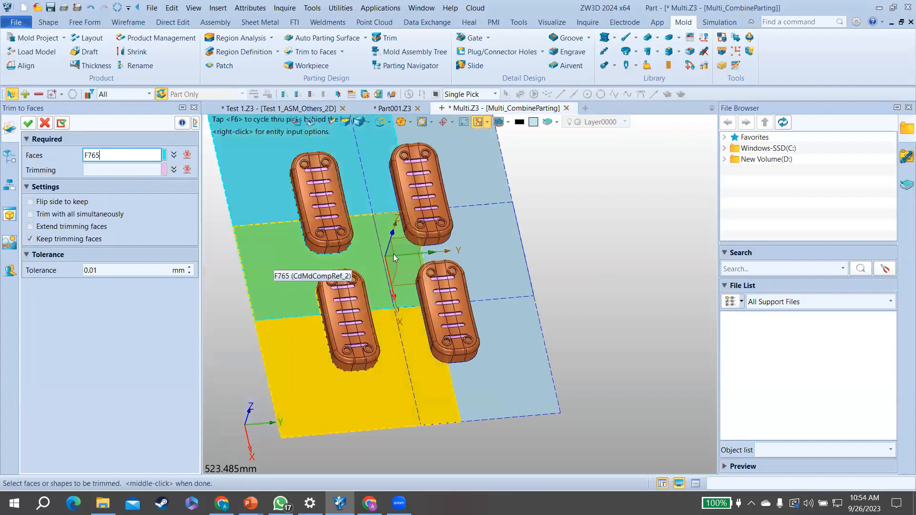
{"action": "left_click", "coordinate": [393, 254]}
{"action": "middle_click", "coordinate": [393, 256]}
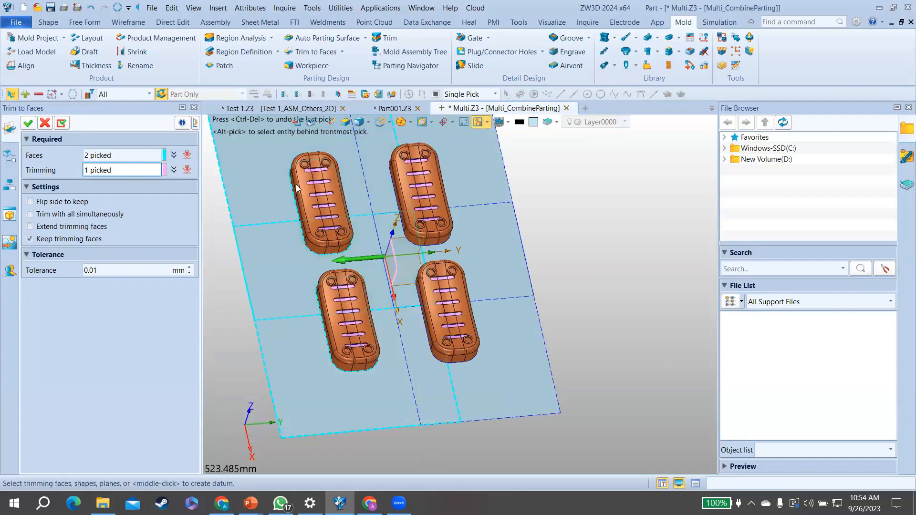
Step: Trim the two -X parting faces with the central YZ plane so that their -X side is kept
{"action": "left_click", "coordinate": [338, 150]}
{"action": "right_click_drag", "start_coordinate": [338, 151], "coordinate": [363, 147]}
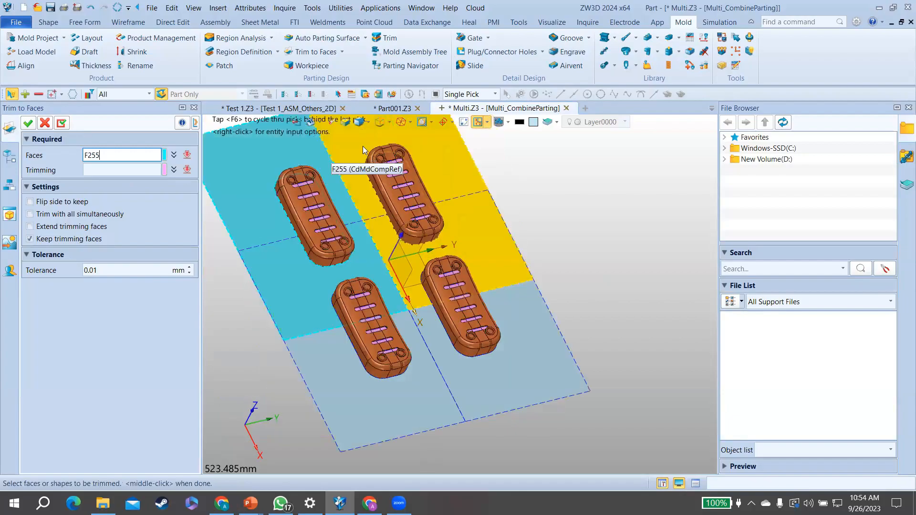
{"action": "left_click", "coordinate": [362, 149]}
{"action": "left_click", "coordinate": [420, 246]}
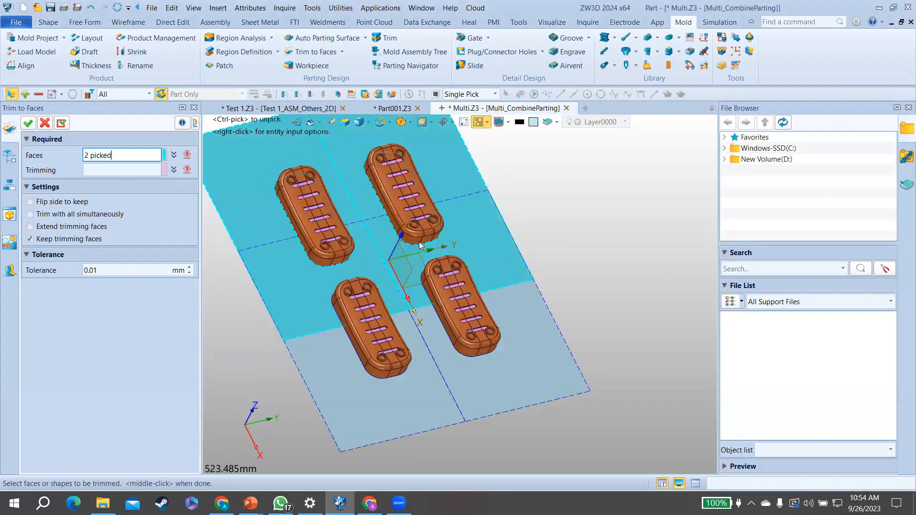
{"action": "middle_click", "coordinate": [420, 246]}
{"action": "left_click", "coordinate": [408, 290]}
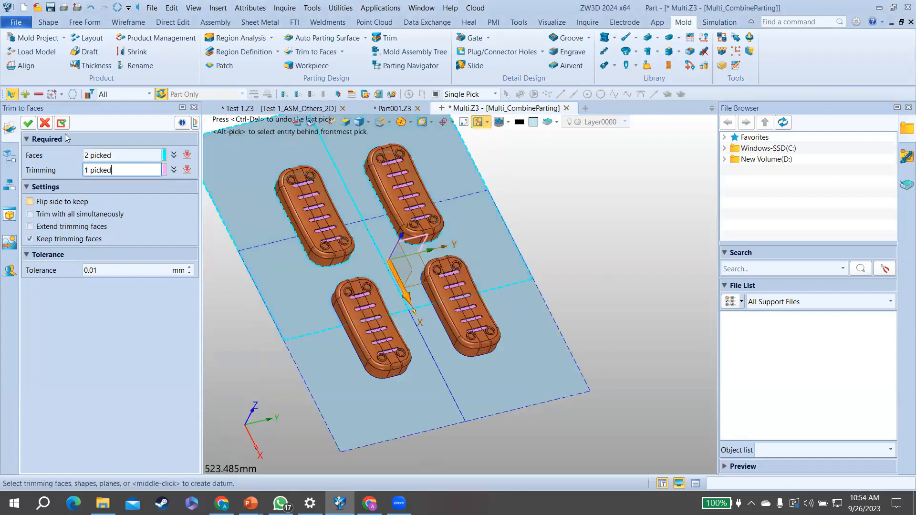
{"action": "left_click", "coordinate": [61, 124]}
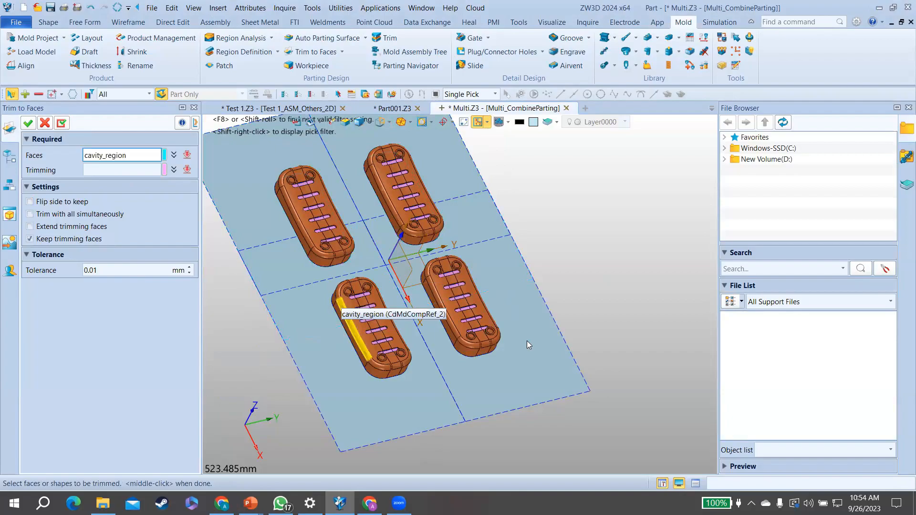
Step: Trim the two +X parting faces with the central YZ plane, keeping their +X side
{"action": "left_click", "coordinate": [288, 305]}
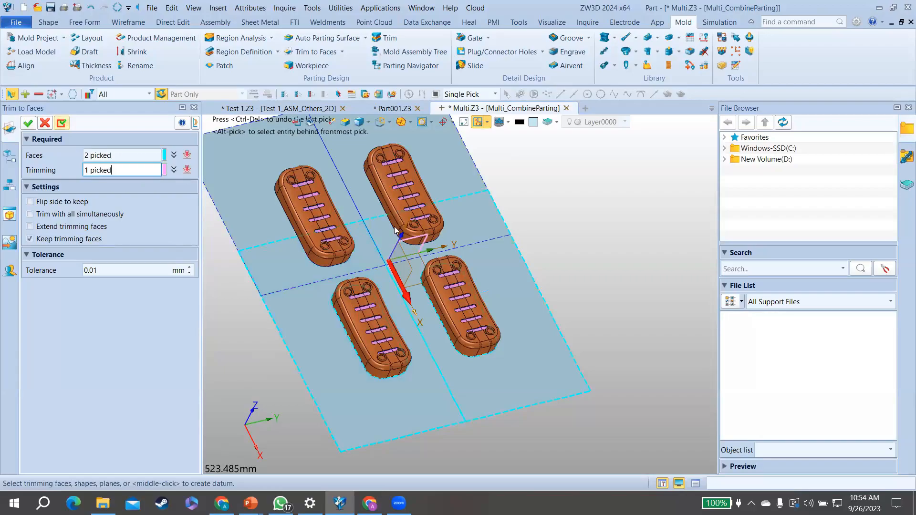
{"action": "middle_click", "coordinate": [374, 190]}
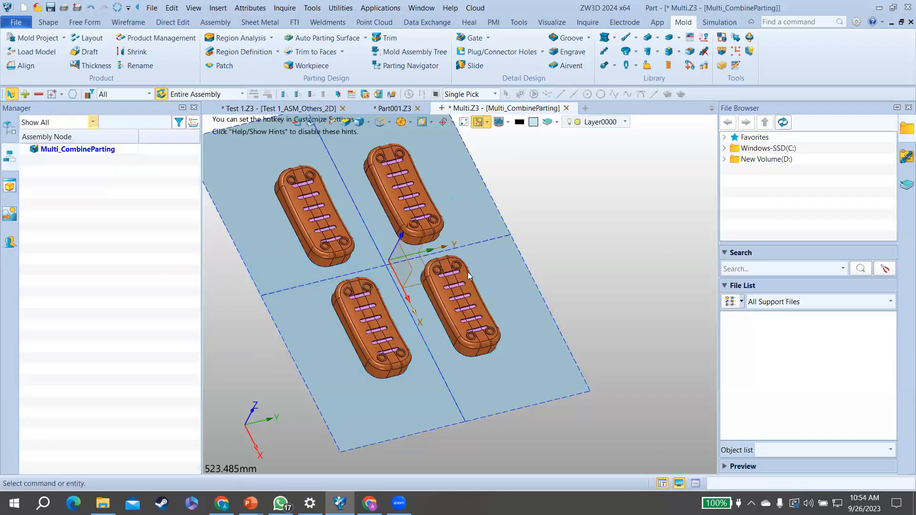
Step: Merge the four trimmed parting faces around the soap cases into one face, with outer normals and an angle tolerance of 2
{"action": "right_click_drag", "start_coordinate": [468, 273], "coordinate": [490, 281]}
{"action": "scroll", "coordinate": [490, 281], "scroll_direction": "down", "scroll_amount": 3}
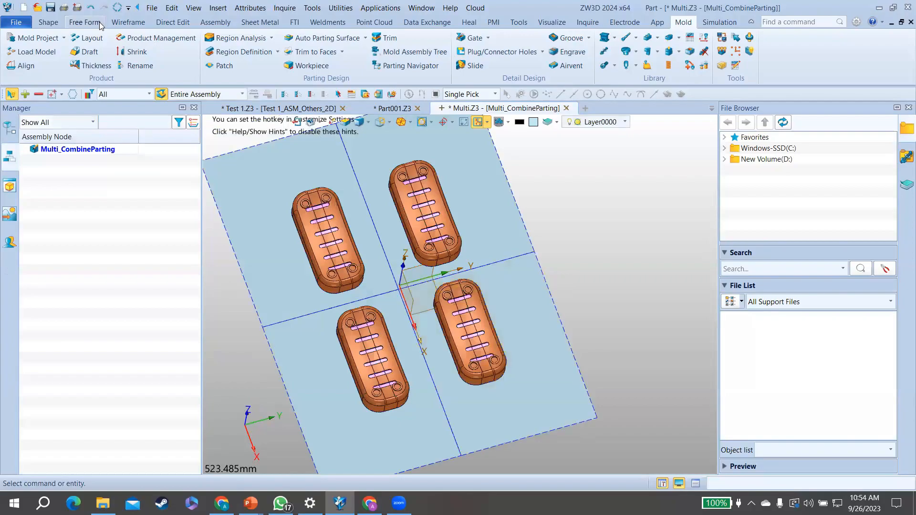
{"action": "left_click", "coordinate": [85, 22]}
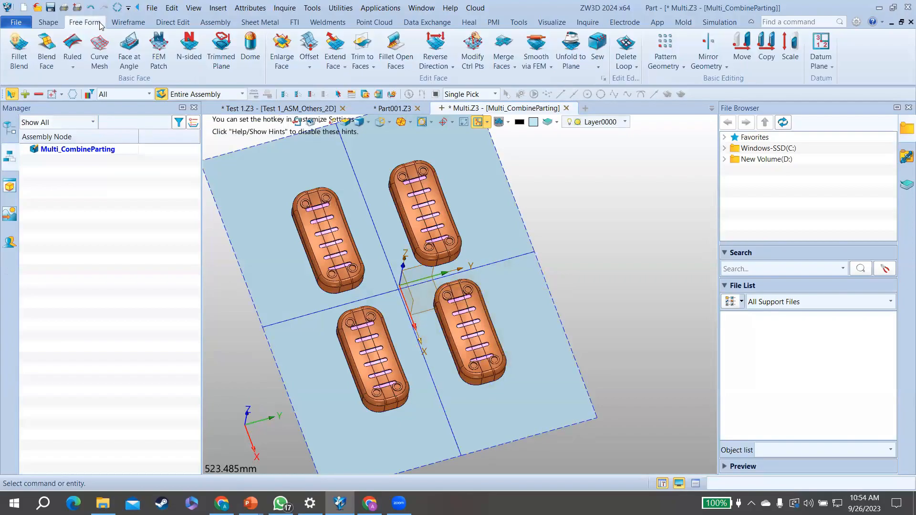
{"action": "left_click", "coordinate": [504, 48]}
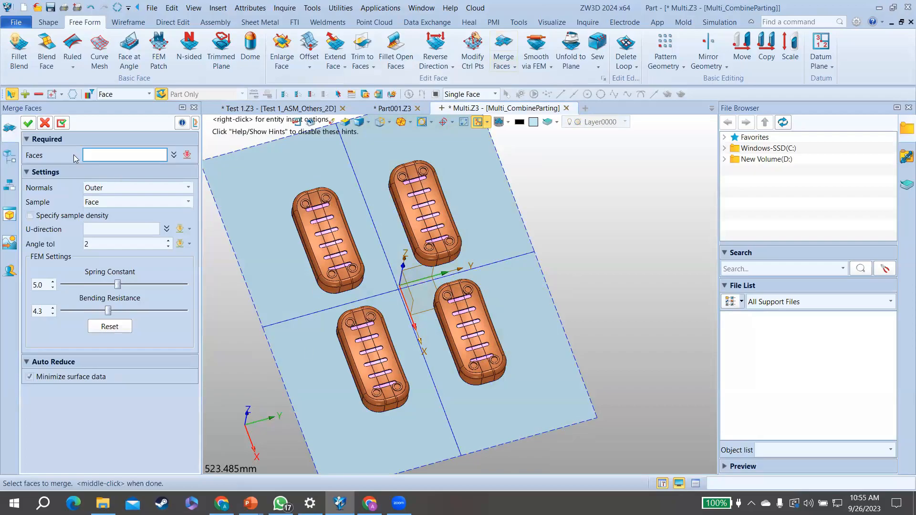
{"action": "left_click", "coordinate": [465, 165]}
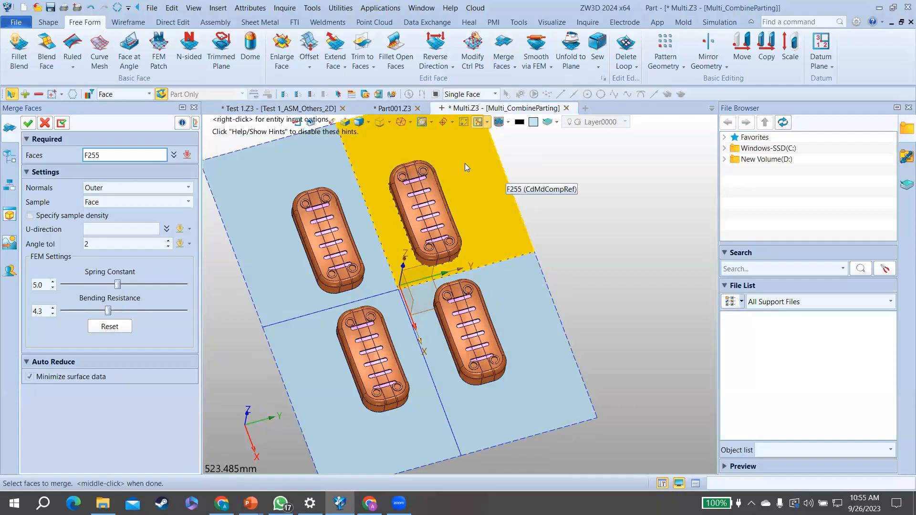
{"action": "left_click", "coordinate": [341, 185]}
{"action": "left_click", "coordinate": [325, 351]}
{"action": "left_click", "coordinate": [544, 308]}
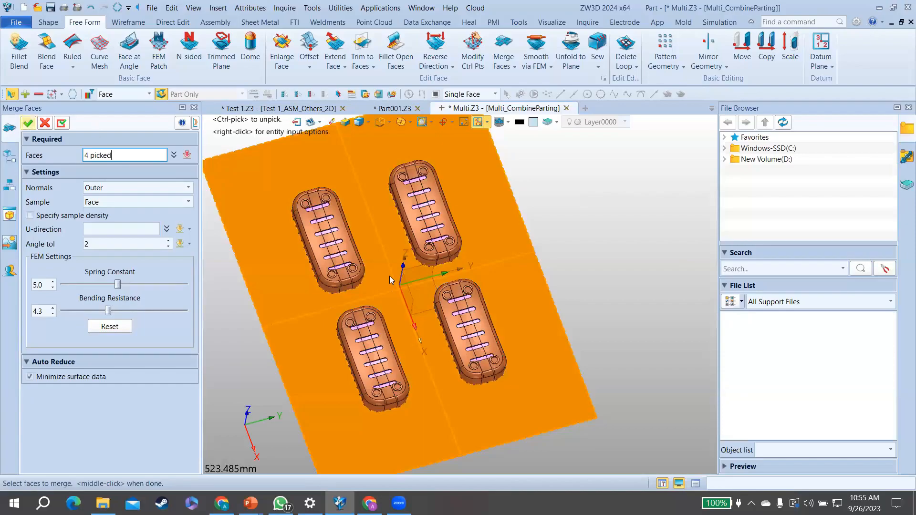
{"action": "middle_click", "coordinate": [391, 232]}
Step: Create a rectangular workpiece of 550 x 340 x 50 mm around the four combined soap cases, with 25 mm in +Z
{"action": "scroll", "coordinate": [391, 232], "scroll_direction": "down", "scroll_amount": 3}
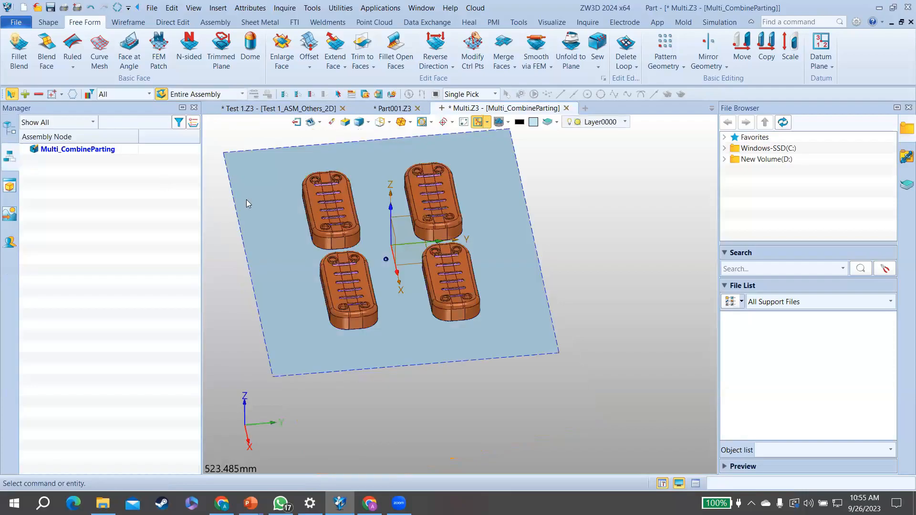
{"action": "right_click_drag", "start_coordinate": [287, 202], "coordinate": [344, 172]}
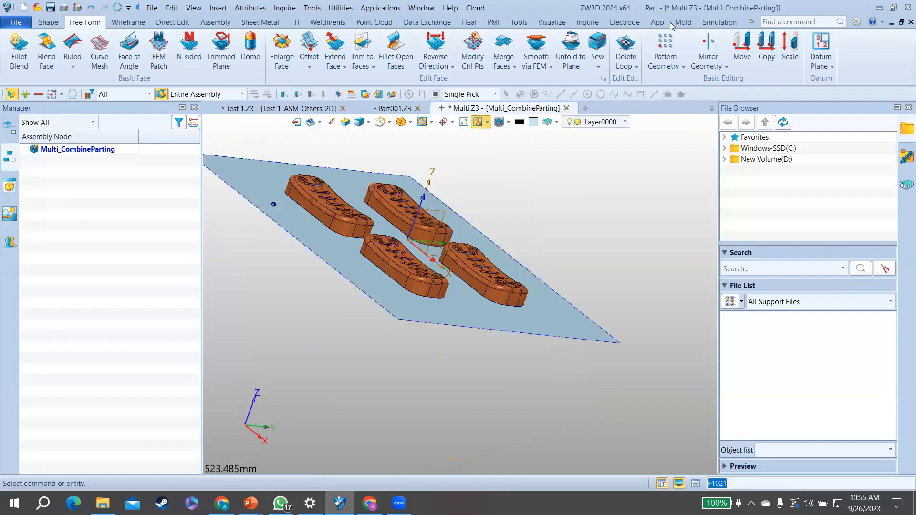
{"action": "right_click_drag", "start_coordinate": [501, 234], "coordinate": [495, 253]}
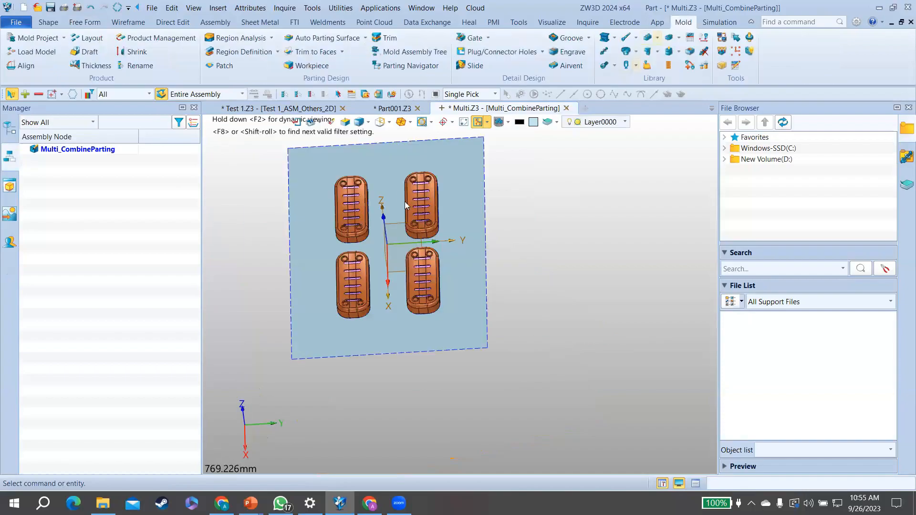
{"action": "scroll", "coordinate": [445, 259], "scroll_direction": "down", "scroll_amount": 4}
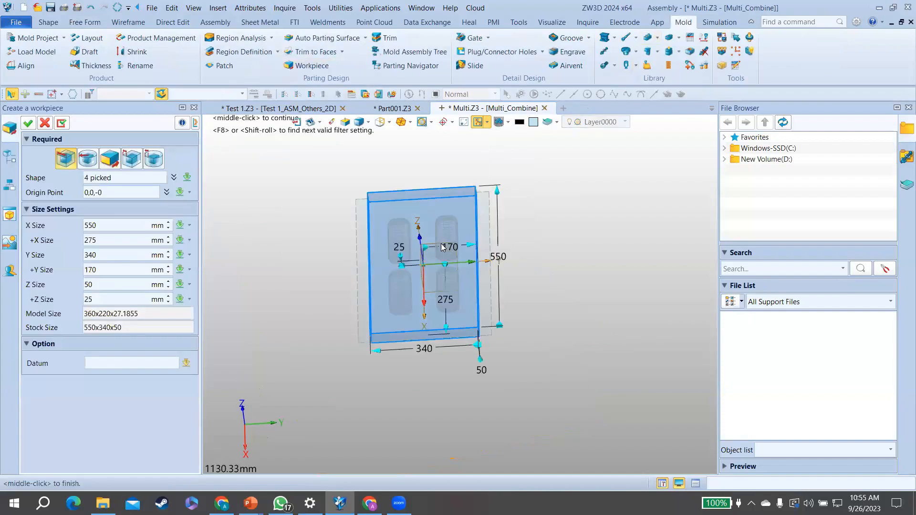
{"action": "left_click", "coordinate": [29, 122]}
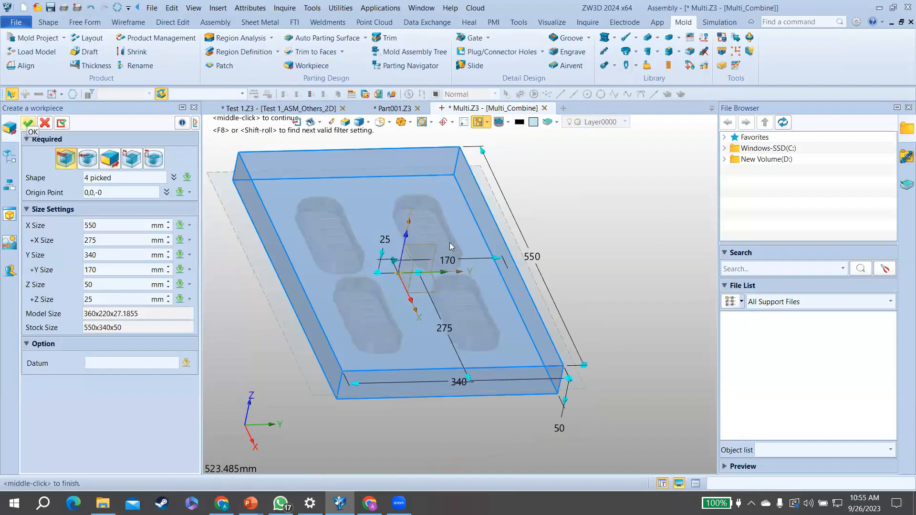
Step: Trim the workpiece into cavity and core, extracted as components with the mold assembly tree and 0.1 mm tolerance, and load the template assembly tree
{"action": "middle_click", "coordinate": [456, 298]}
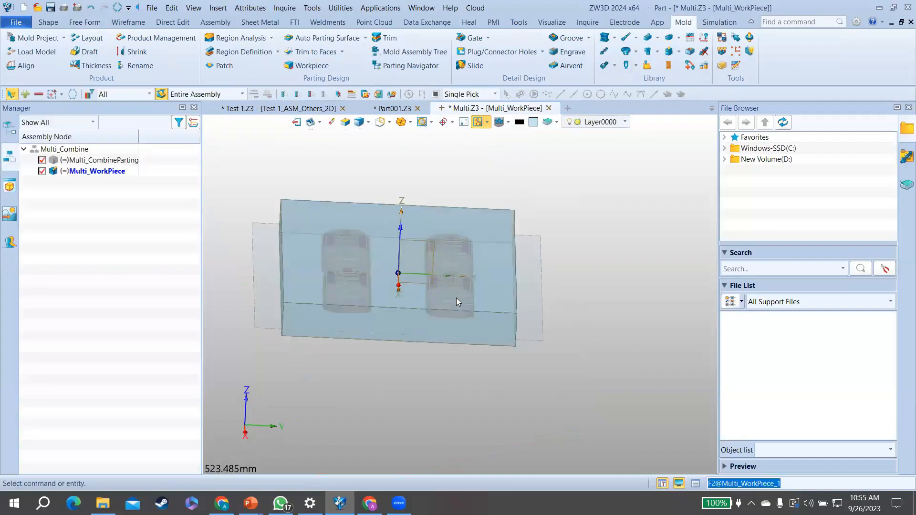
{"action": "right_click_drag", "start_coordinate": [493, 257], "coordinate": [467, 253]}
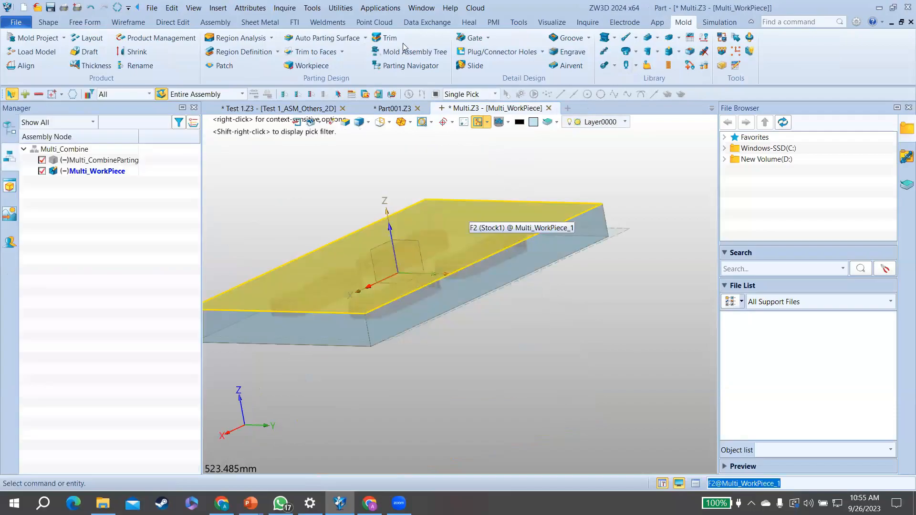
{"action": "left_click", "coordinate": [387, 41]}
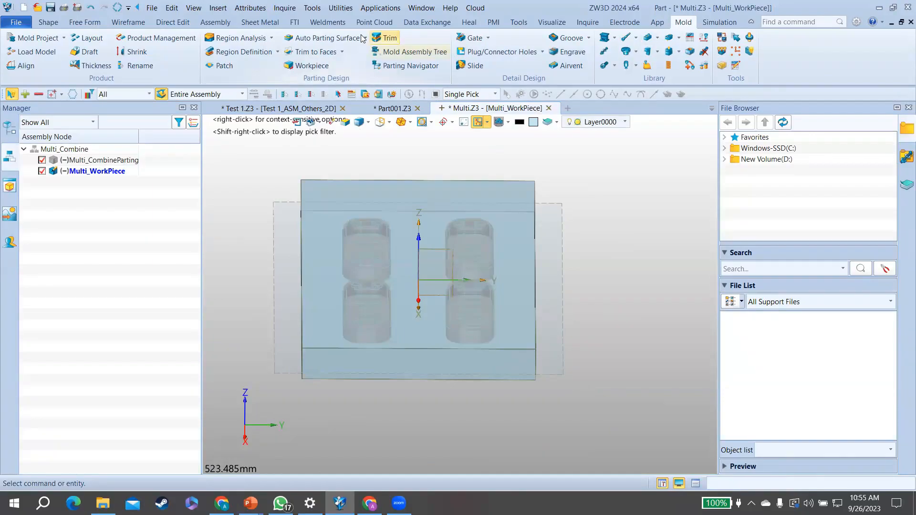
{"action": "left_click", "coordinate": [382, 38]}
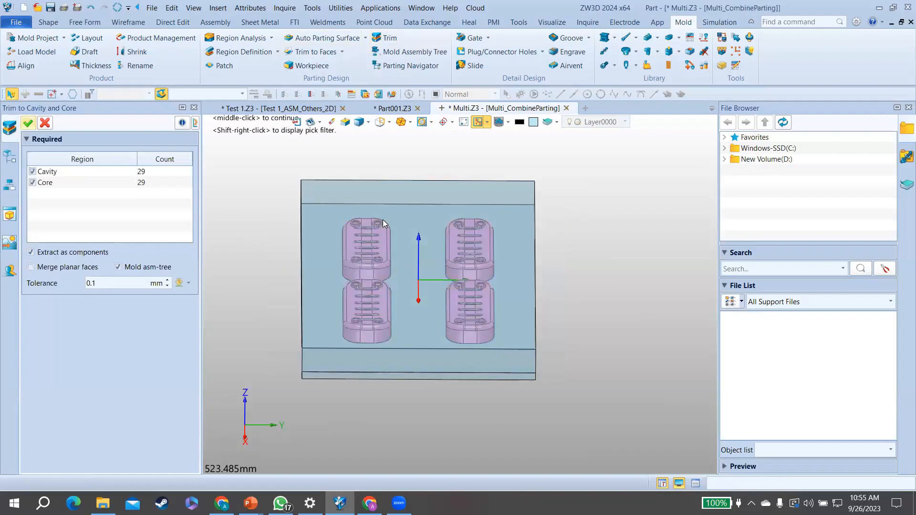
{"action": "left_click", "coordinate": [585, 310]}
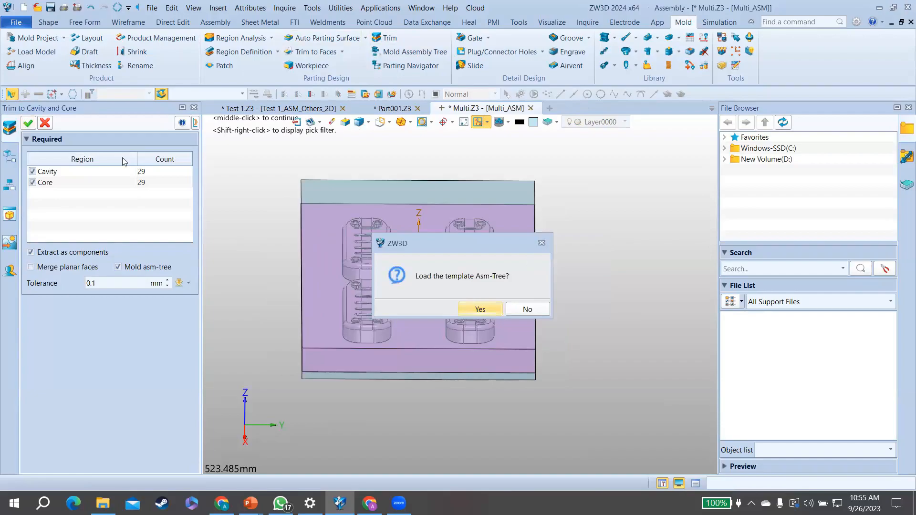
{"action": "key", "text": "Return"}
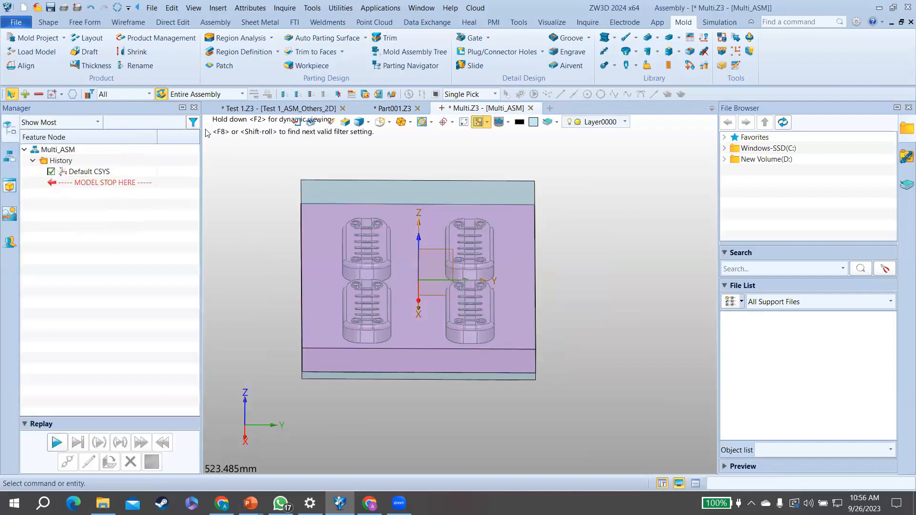
Step: Hide Multi_Cavity in the trim set of the mold assembly, leaving Multi_Core displayed
{"action": "left_click", "coordinate": [84, 223]}
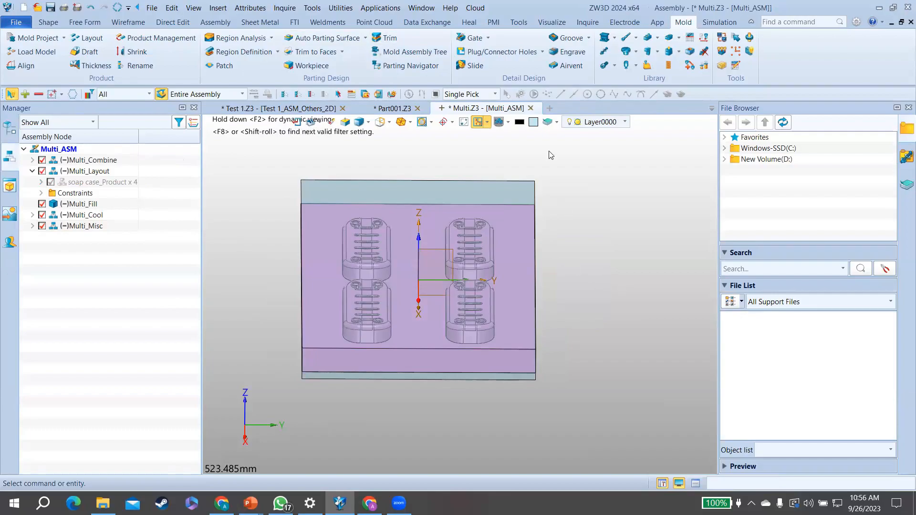
{"action": "middle_click_drag", "start_coordinate": [572, 137], "coordinate": [562, 146]}
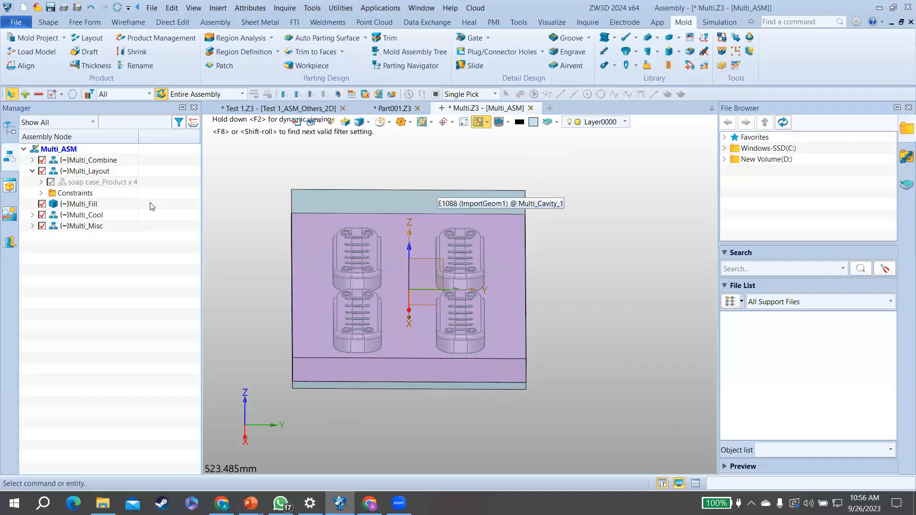
{"action": "left_click", "coordinate": [41, 204]}
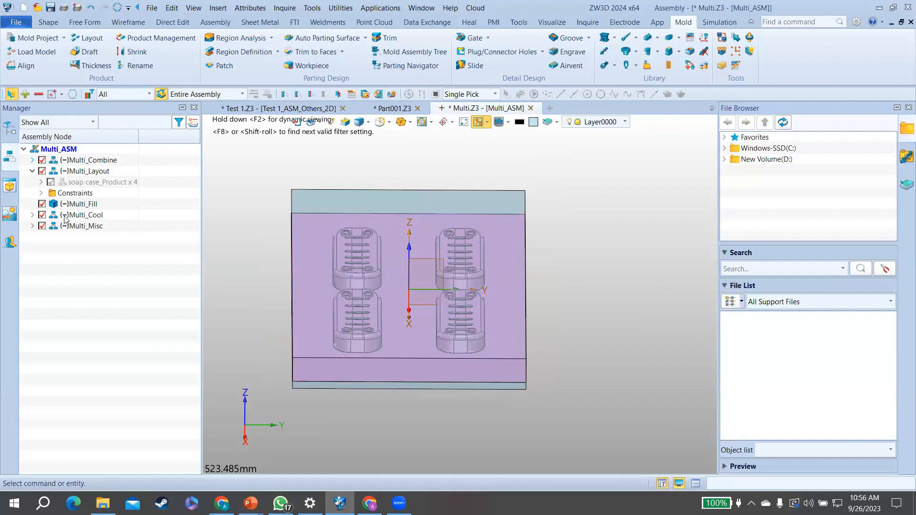
{"action": "right_click_drag", "start_coordinate": [413, 246], "coordinate": [414, 246]}
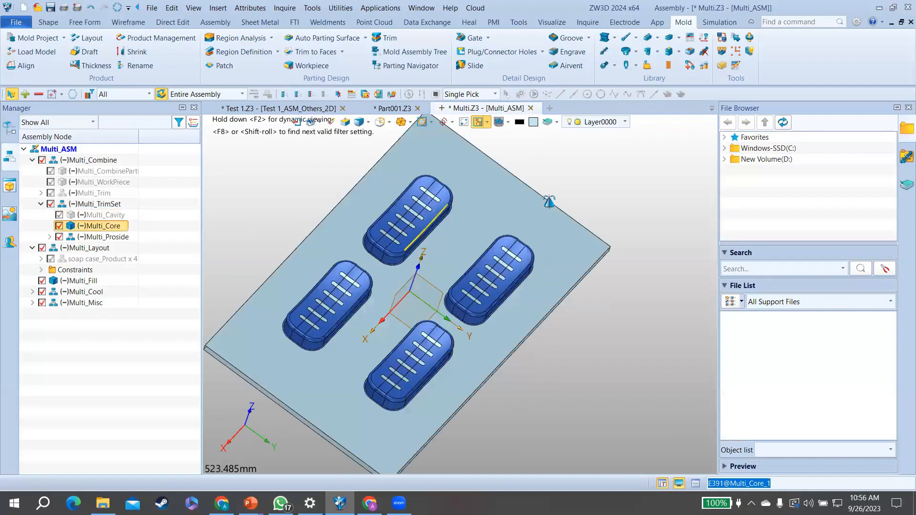
{"action": "left_click", "coordinate": [484, 36]}
{"action": "left_click", "coordinate": [486, 36]}
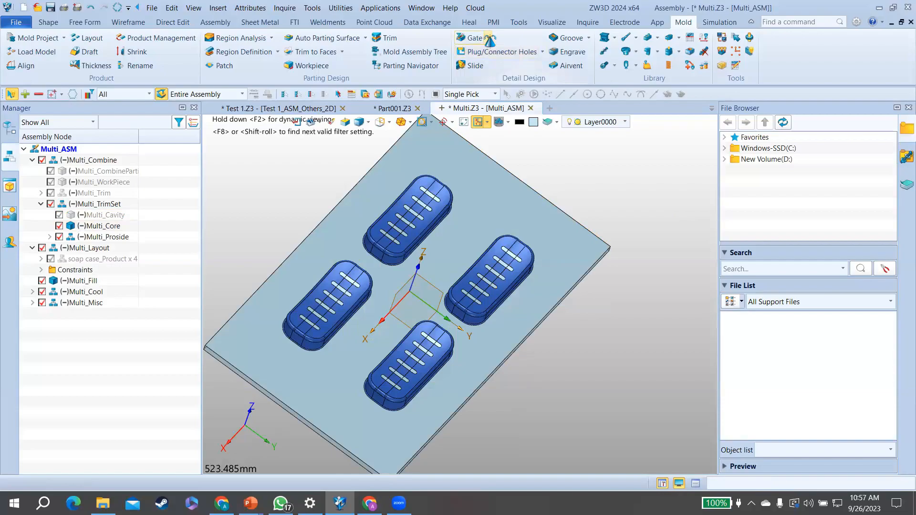
{"action": "left_click", "coordinate": [488, 37]}
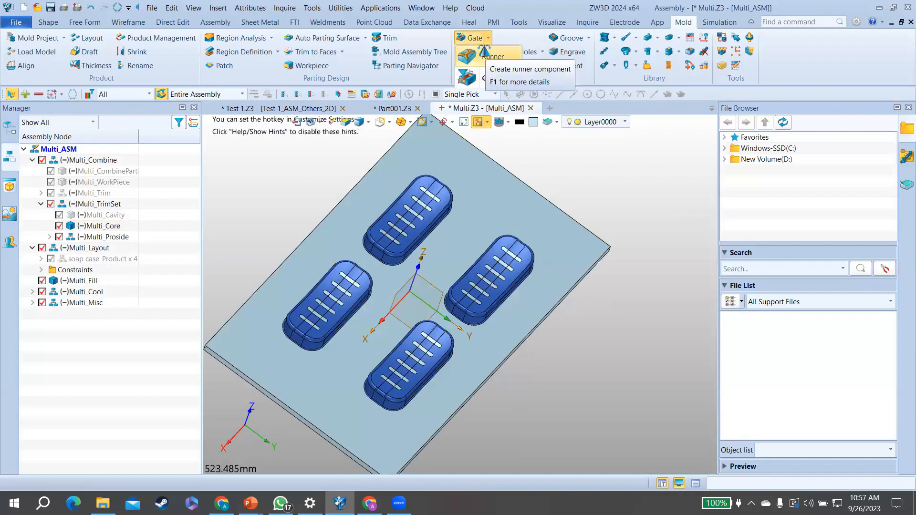
{"action": "left_click", "coordinate": [484, 52]}
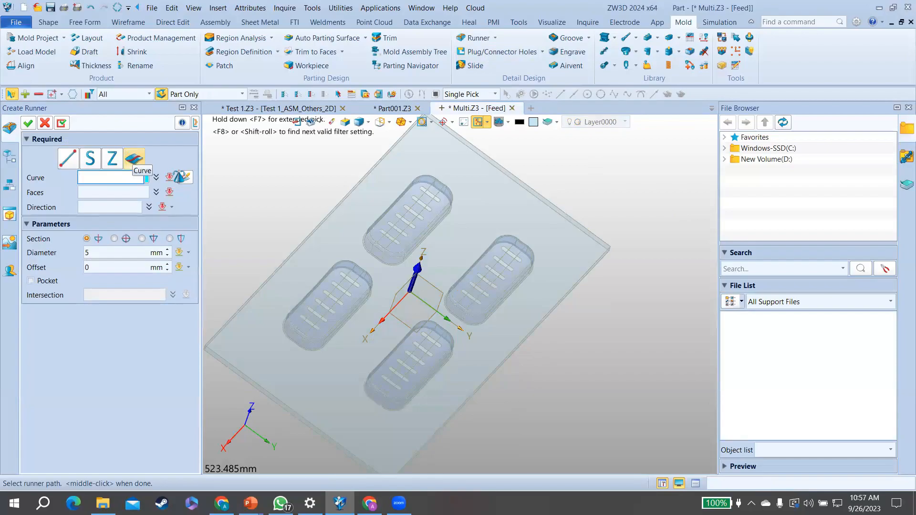
{"action": "left_click", "coordinate": [181, 177]}
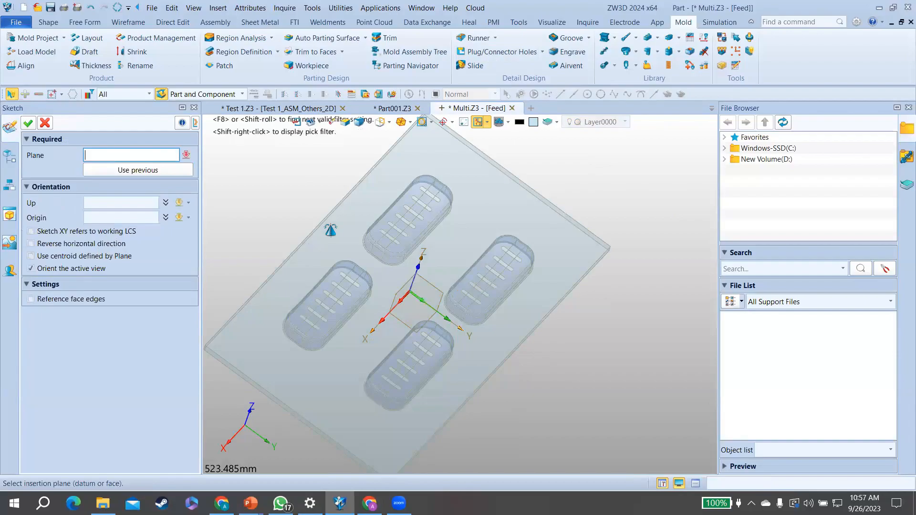
{"action": "left_click", "coordinate": [466, 258]}
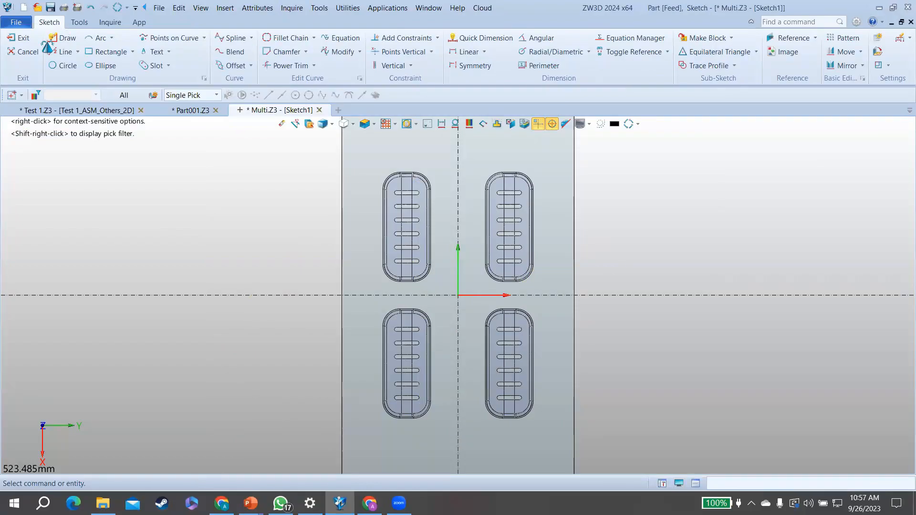
{"action": "left_click", "coordinate": [57, 52]}
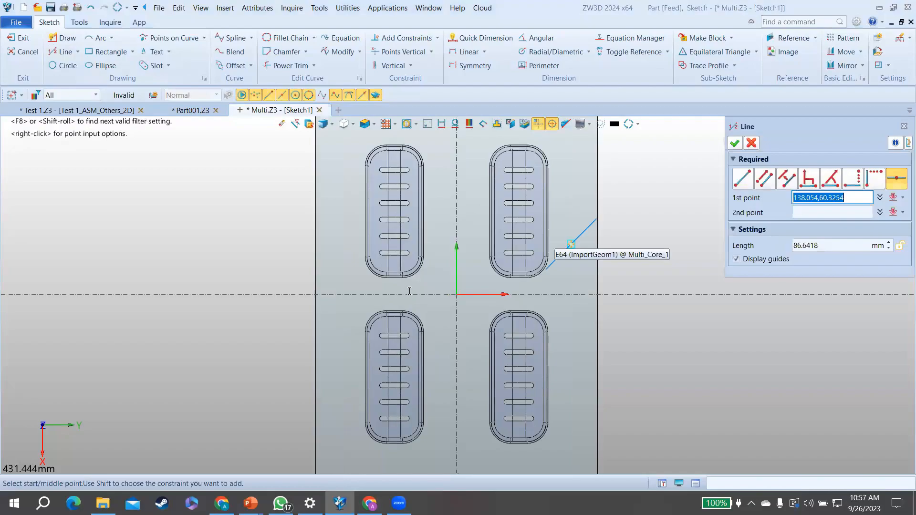
{"action": "middle_click_drag", "start_coordinate": [409, 291], "coordinate": [360, 290]}
{"action": "left_click", "coordinate": [407, 293]}
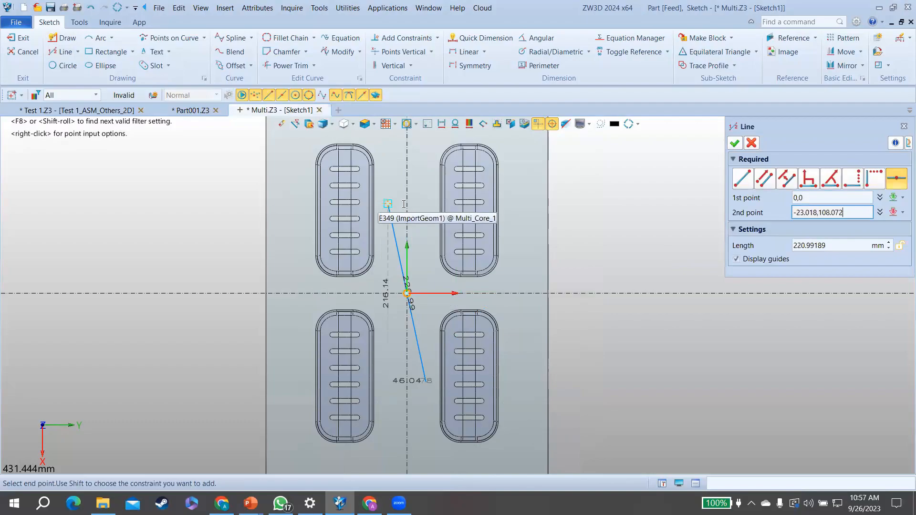
{"action": "key", "text": "Escape"}
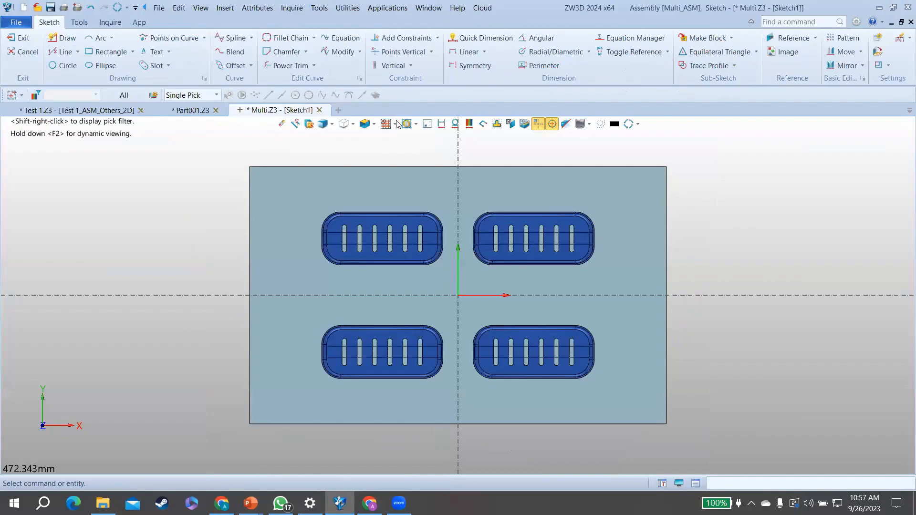
Step: Display the sketch grid as grid points
{"action": "left_click", "coordinate": [396, 124]}
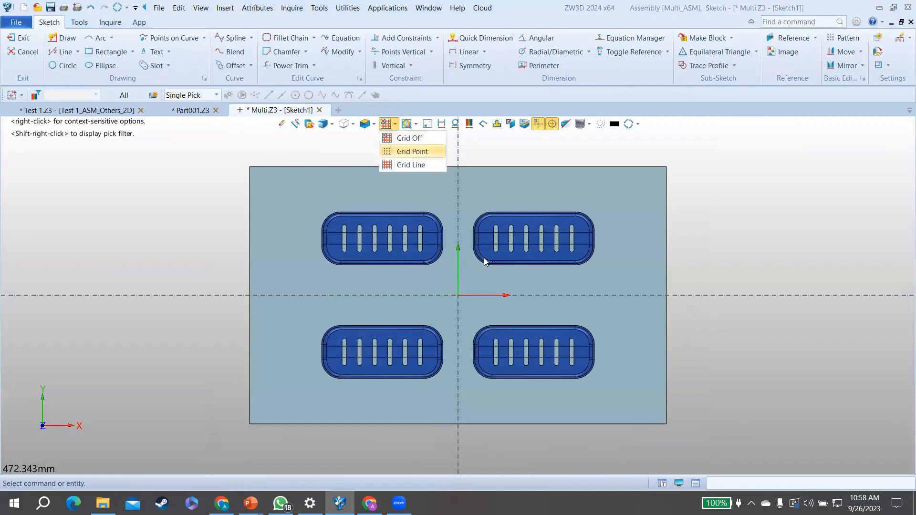
{"action": "key", "text": "Return"}
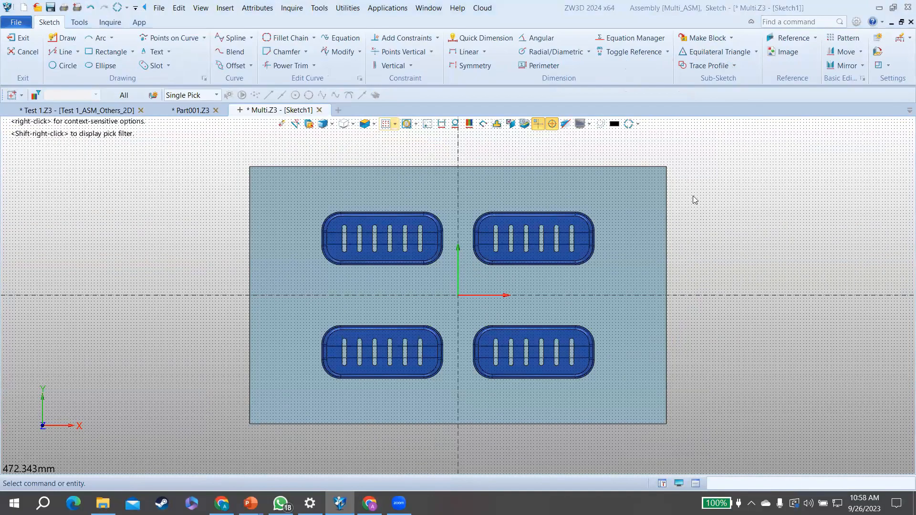
{"action": "scroll", "coordinate": [471, 267], "scroll_direction": "up", "scroll_amount": 4}
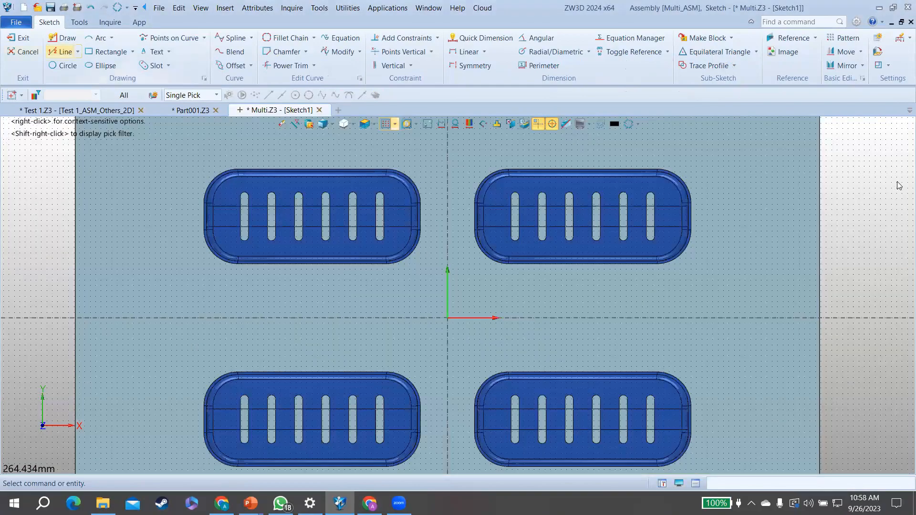
Step: Draw a 200 mm horizontal midpoint line centred on the origin (0,0), with its second point at -100,0
{"action": "left_click", "coordinate": [65, 51]}
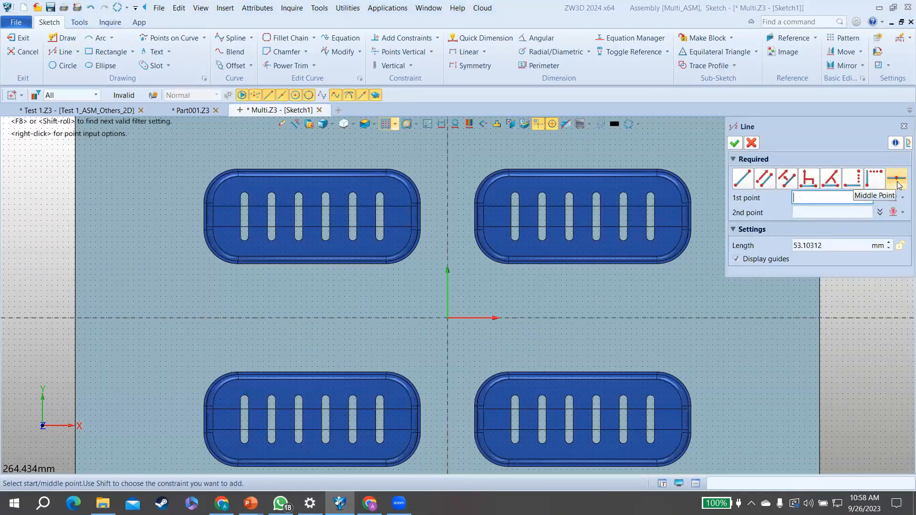
{"action": "left_click", "coordinate": [448, 318]}
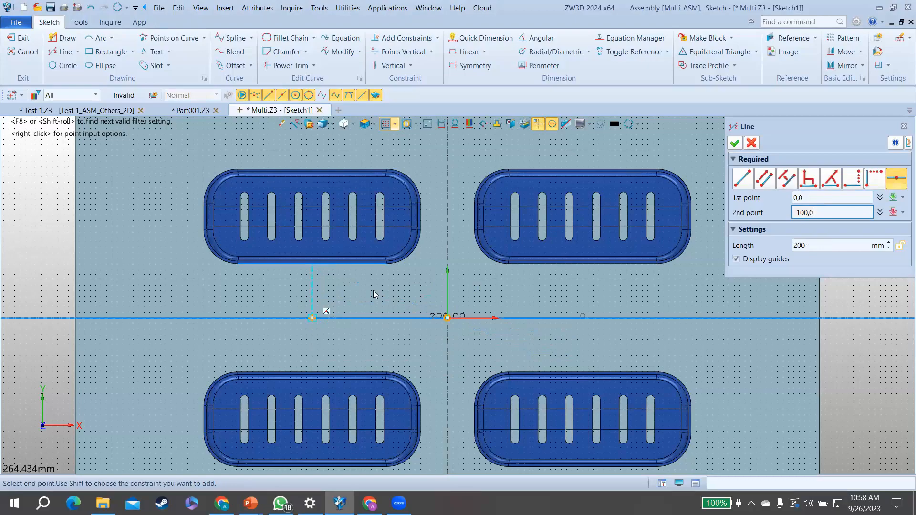
{"action": "left_click", "coordinate": [735, 145]}
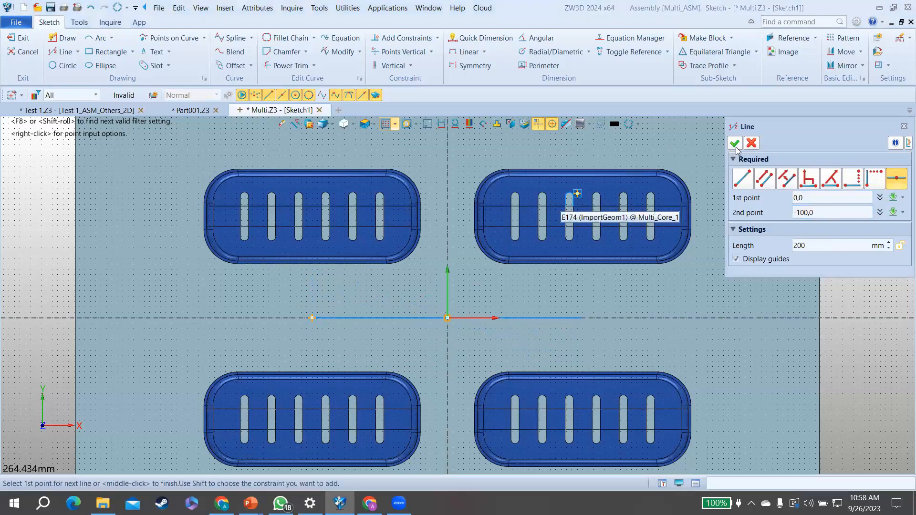
{"action": "middle_click", "coordinate": [547, 324]}
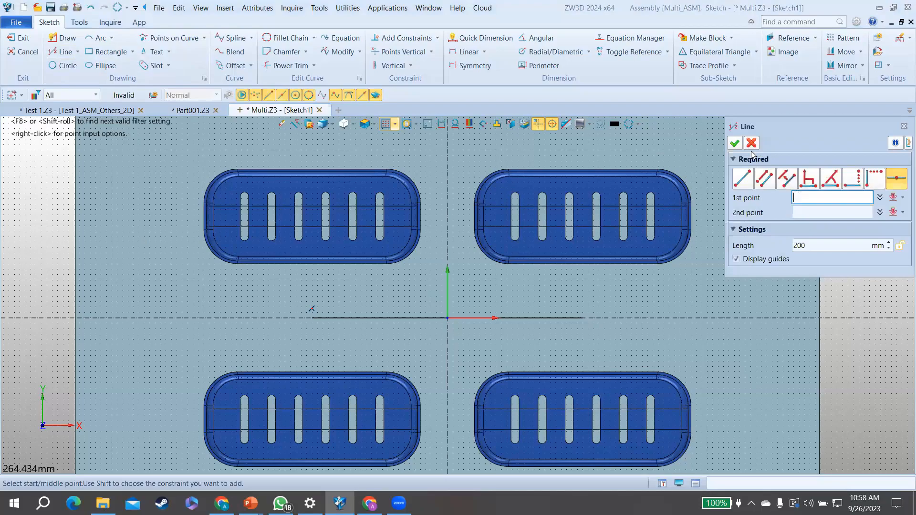
{"action": "left_click", "coordinate": [752, 144]}
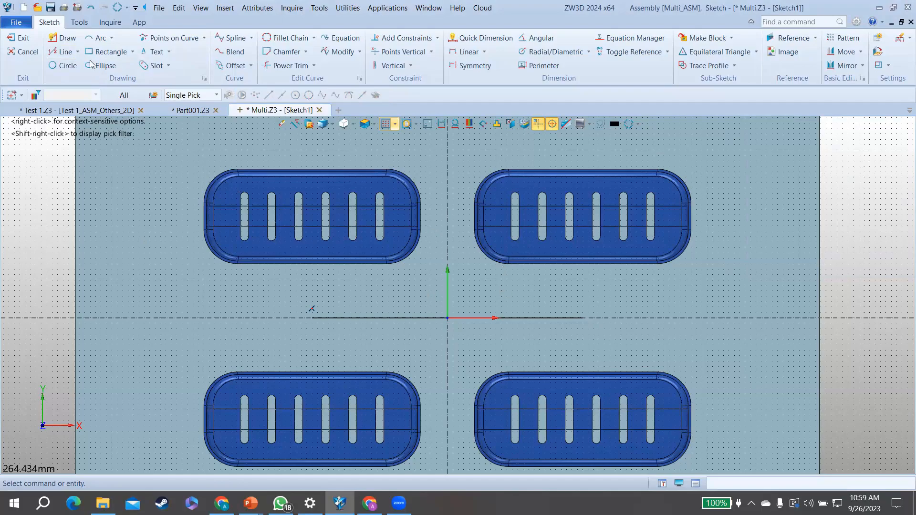
Step: Draw a 50 mm vertical midpoint line centred at -100,0, on the -X end of the horizontal line
{"action": "left_click", "coordinate": [52, 52]}
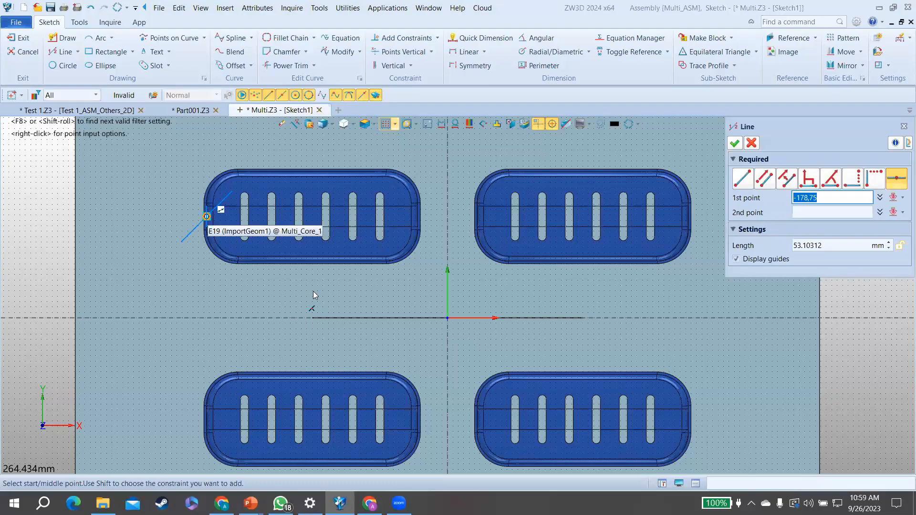
{"action": "type", "text": "-100,0"}
{"action": "key", "text": "Return"}
{"action": "type", "text": "-100,20"}
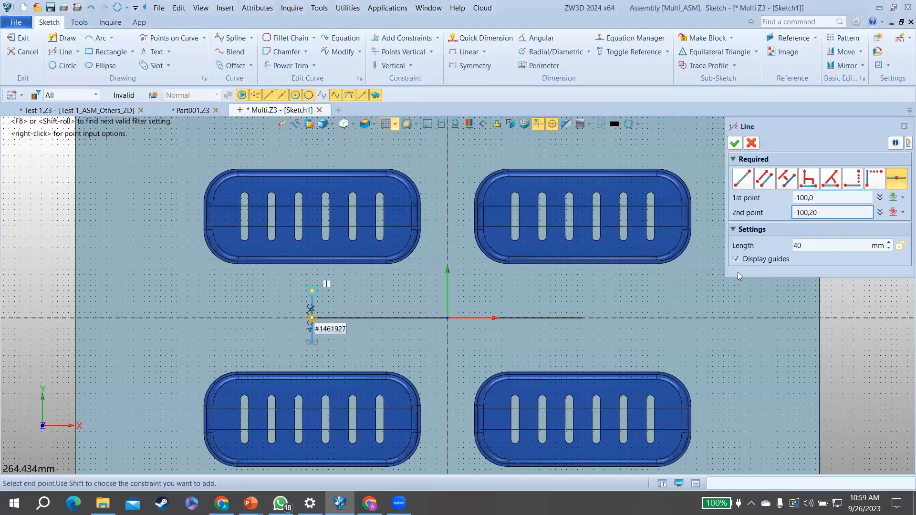
{"action": "left_click", "coordinate": [821, 246]}
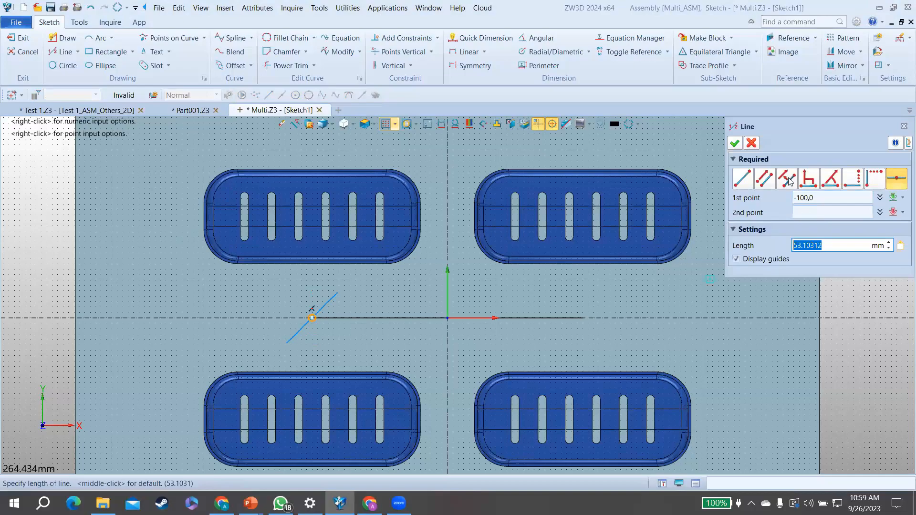
{"action": "left_click", "coordinate": [315, 286]}
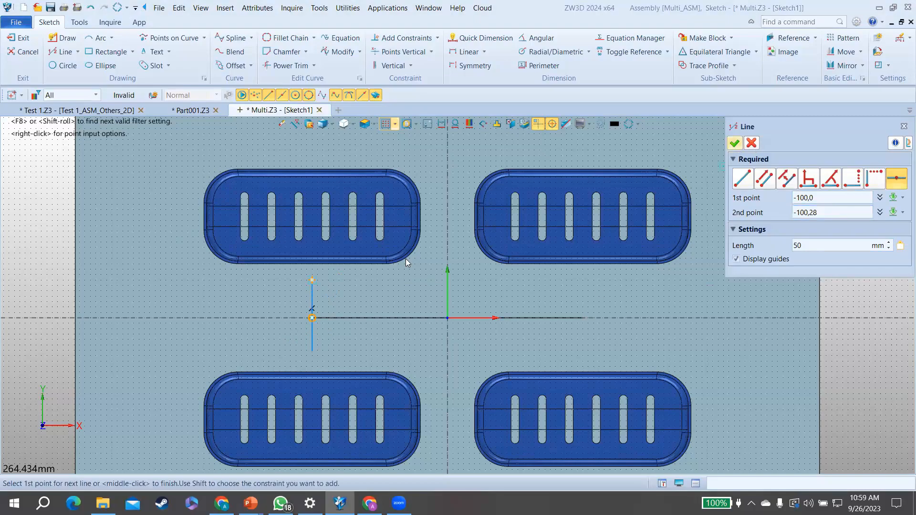
{"action": "key", "text": "Escape"}
Step: Mirror the 50 mm vertical line across the sketch's vertical Y axis, keeping the original
{"action": "left_click", "coordinate": [839, 54]}
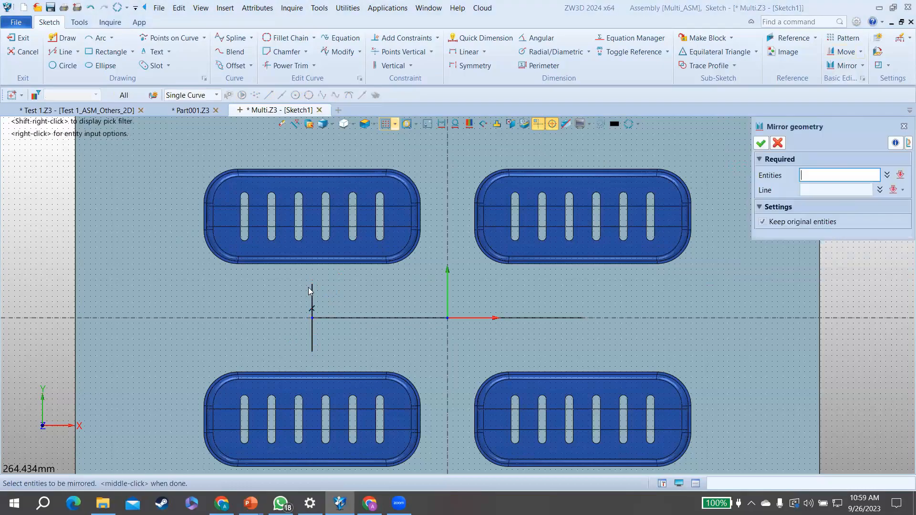
{"action": "left_click", "coordinate": [310, 289]}
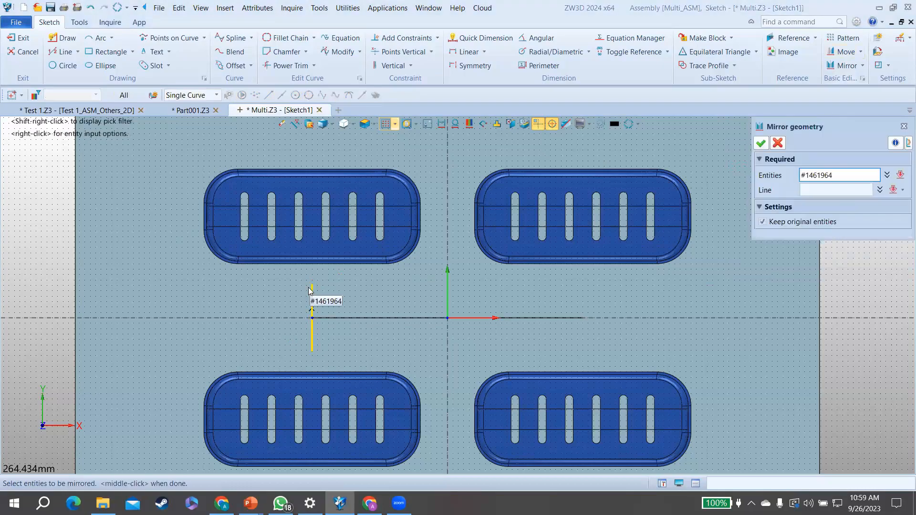
{"action": "left_click", "coordinate": [309, 291]}
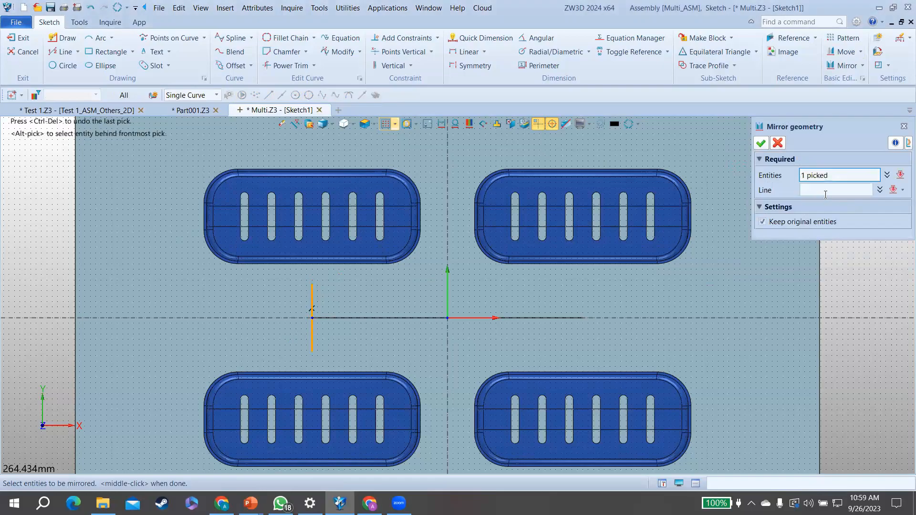
{"action": "middle_click", "coordinate": [448, 216]}
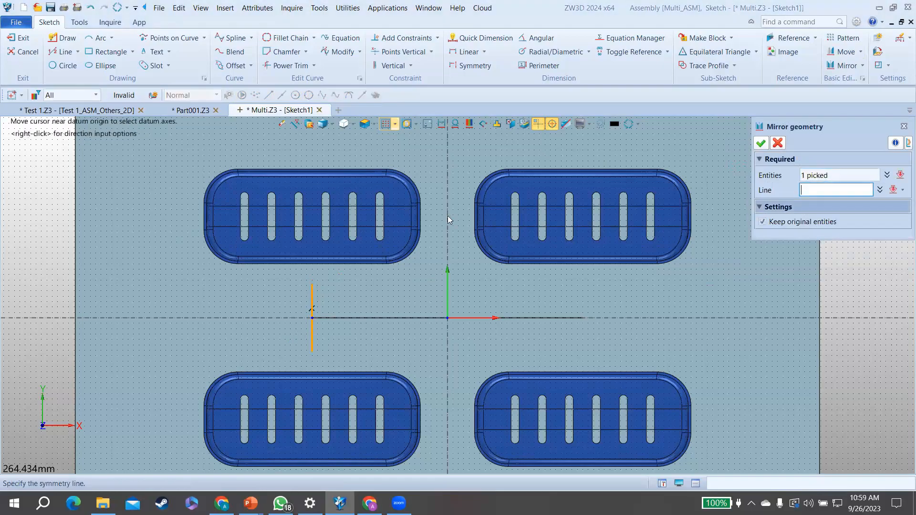
{"action": "left_click", "coordinate": [448, 217]}
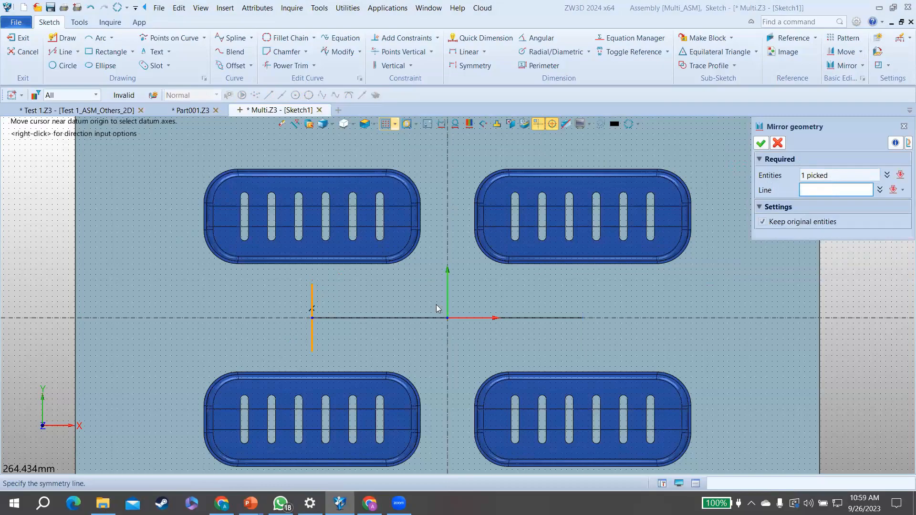
{"action": "left_click", "coordinate": [445, 282]}
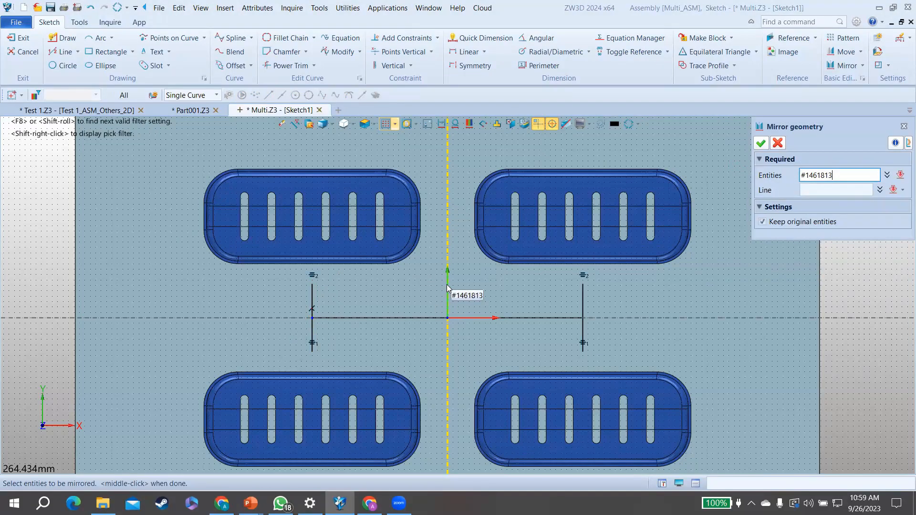
{"action": "left_click", "coordinate": [762, 143]}
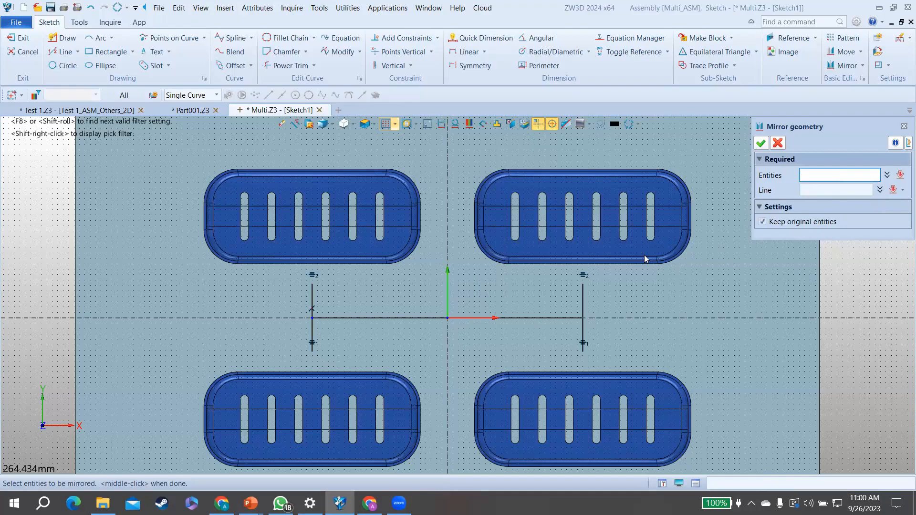
{"action": "key", "text": "Escape"}
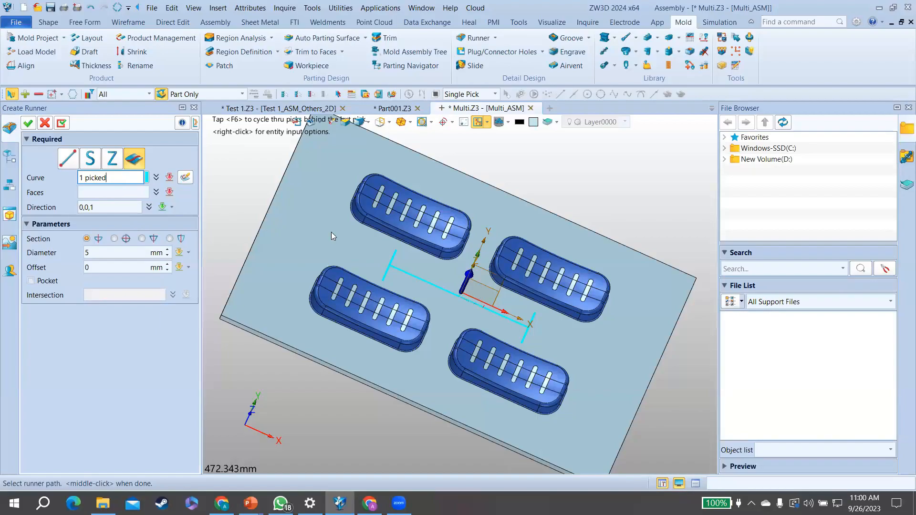
Step: Create a 5 mm diameter runner with 0 mm offset along the sketched path on the core, with Pocket enabled
{"action": "middle_click", "coordinate": [318, 248]}
{"action": "left_click", "coordinate": [317, 248]}
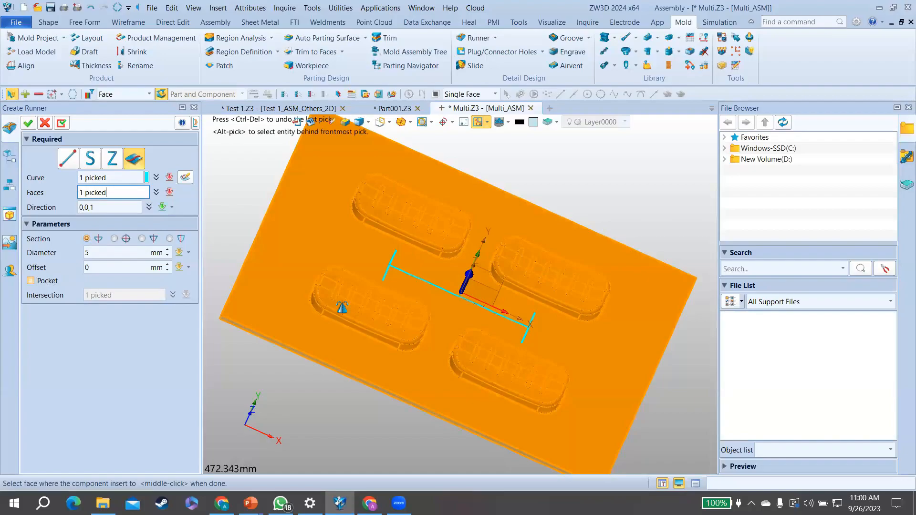
{"action": "left_click", "coordinate": [31, 281]}
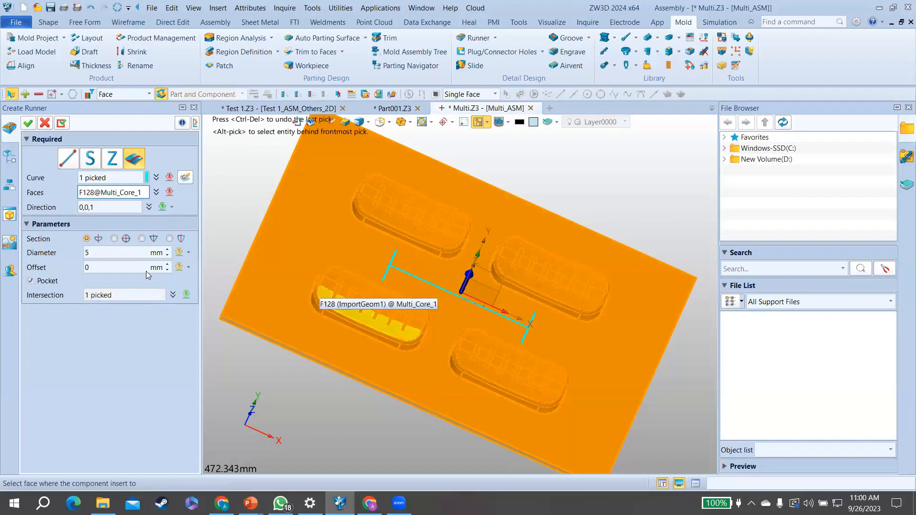
{"action": "right_click_drag", "start_coordinate": [258, 401], "coordinate": [245, 328]}
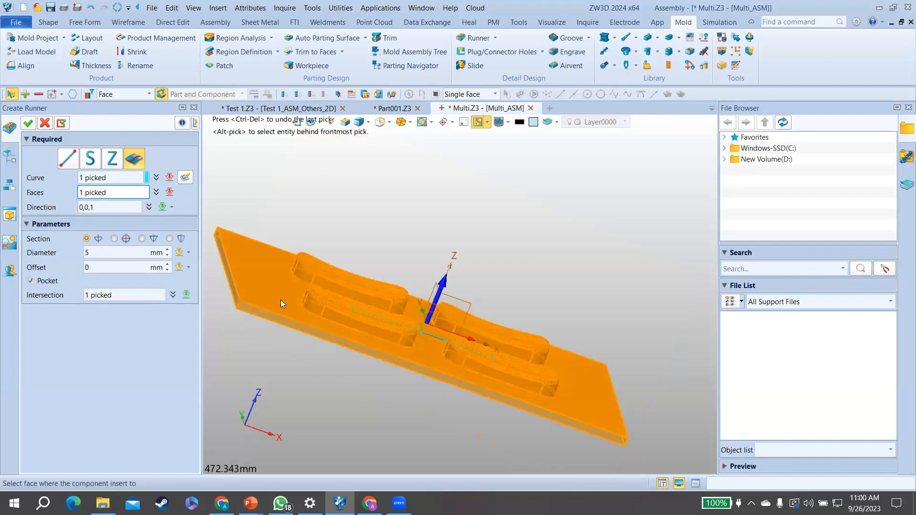
{"action": "left_click", "coordinate": [33, 124]}
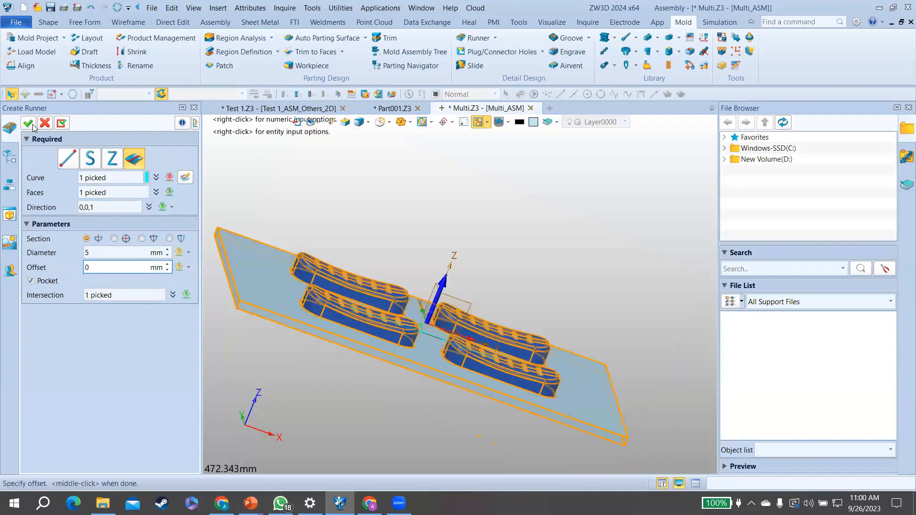
{"action": "right_click_drag", "start_coordinate": [355, 203], "coordinate": [366, 273]}
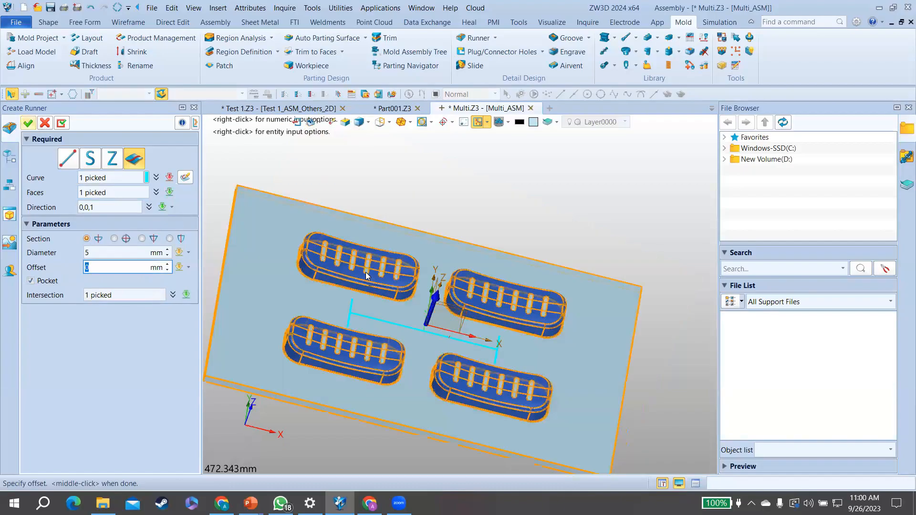
{"action": "middle_click", "coordinate": [466, 238]}
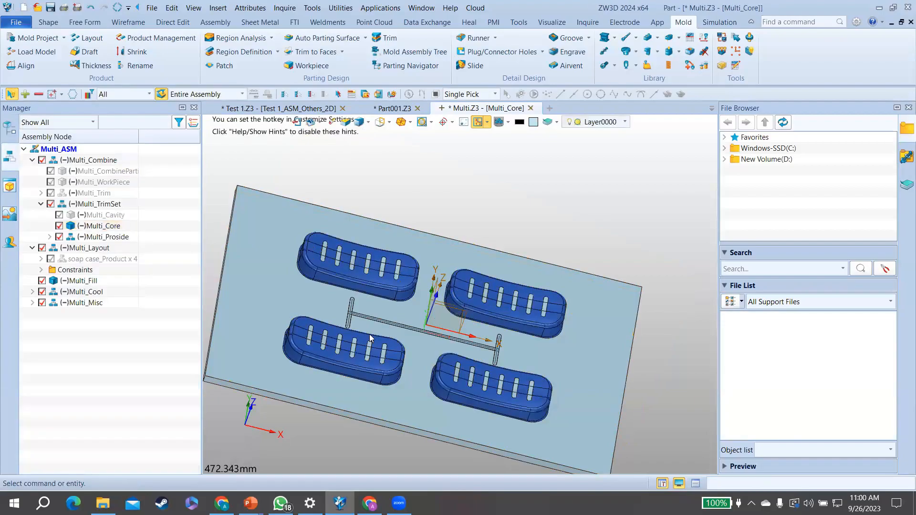
Step: Examine the runner channel cut into the core from the underside, close up and from the top
{"action": "mouse_move", "coordinate": [441, 287]}
{"action": "right_mouse_down"}
{"action": "mouse_move", "coordinate": [459, 286]}
{"action": "mouse_move", "coordinate": [430, 284]}
{"action": "right_mouse_up"}
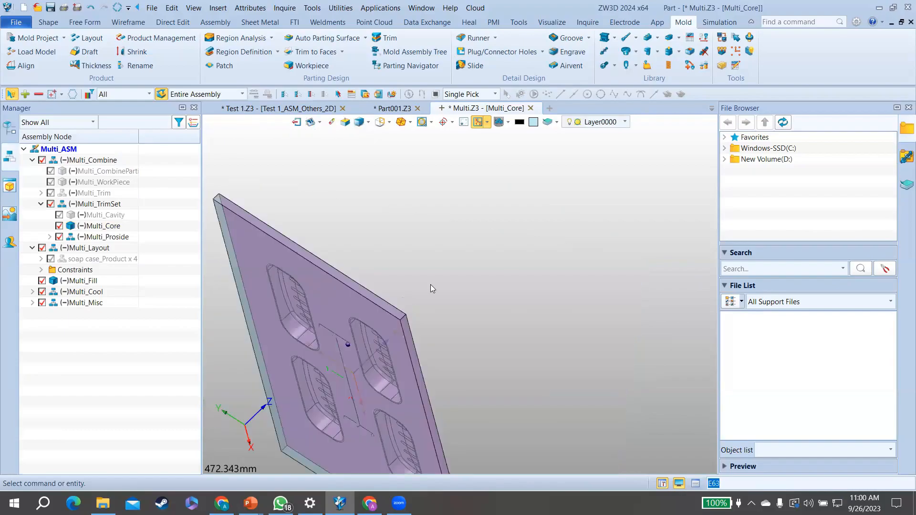
{"action": "right_click_drag", "start_coordinate": [391, 263], "coordinate": [348, 372]}
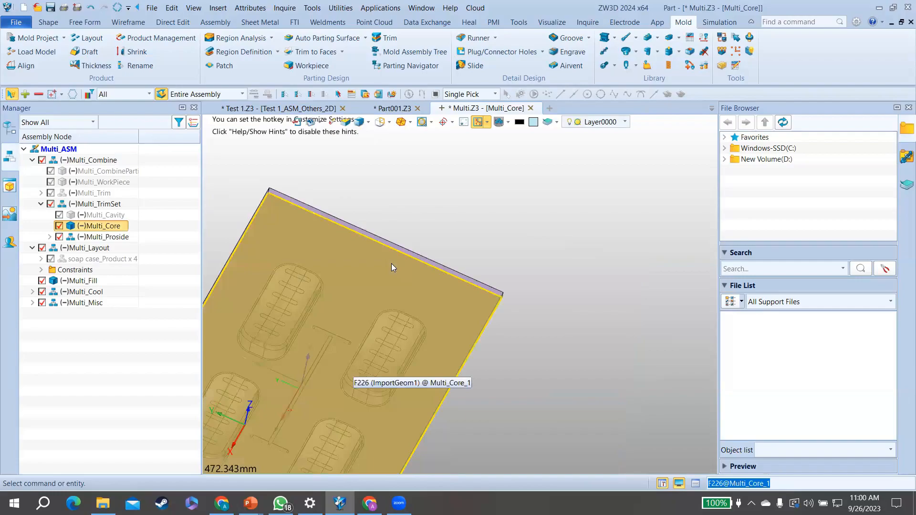
{"action": "scroll", "coordinate": [391, 263], "scroll_direction": "up", "scroll_amount": 6}
{"action": "right_click_drag", "start_coordinate": [391, 263], "coordinate": [370, 268]}
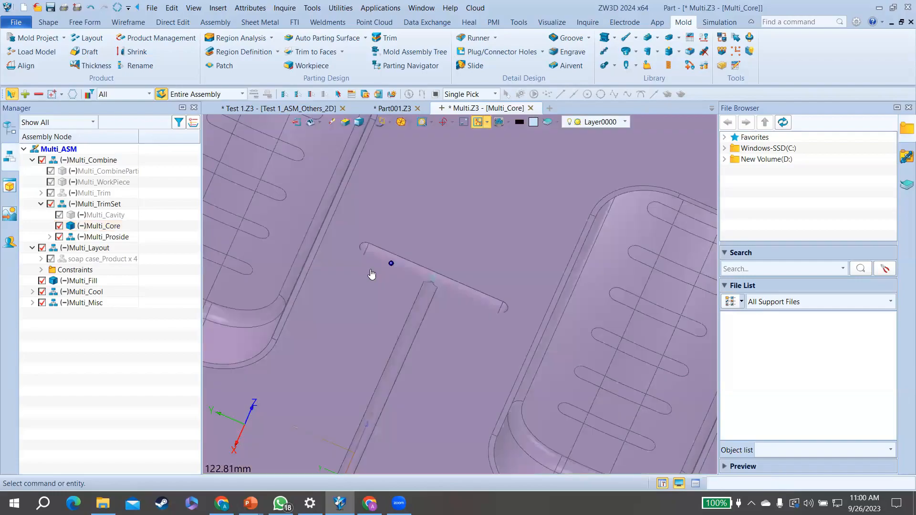
{"action": "right_click_drag", "start_coordinate": [683, 267], "coordinate": [583, 320]}
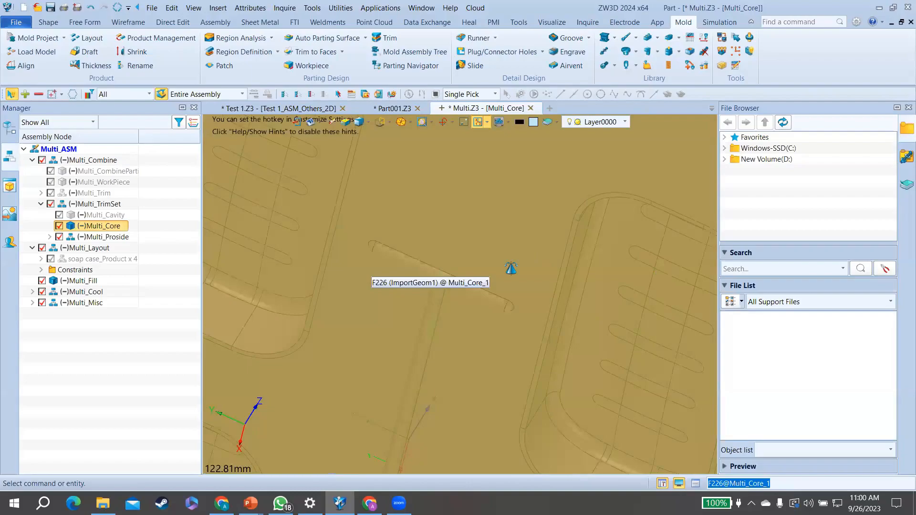
{"action": "right_click_drag", "start_coordinate": [511, 268], "coordinate": [445, 204]}
{"action": "scroll", "coordinate": [444, 204], "scroll_direction": "down", "scroll_amount": 4}
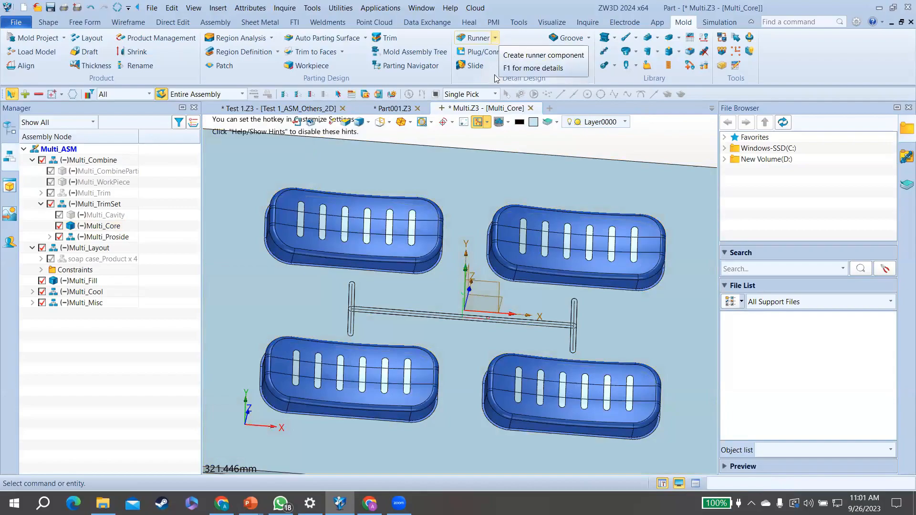
Step: Start a new gate, compare the available gate types and choose the curved gate
{"action": "left_click", "coordinate": [496, 38]}
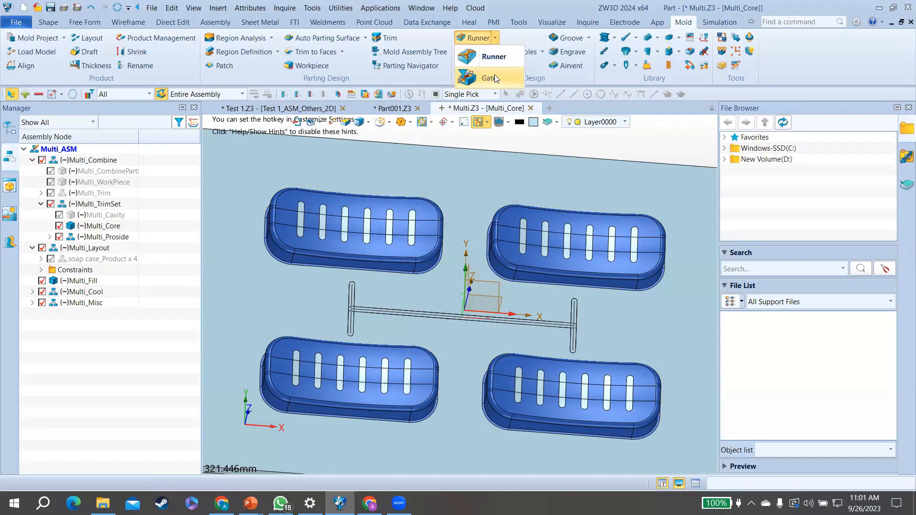
{"action": "left_click", "coordinate": [489, 77]}
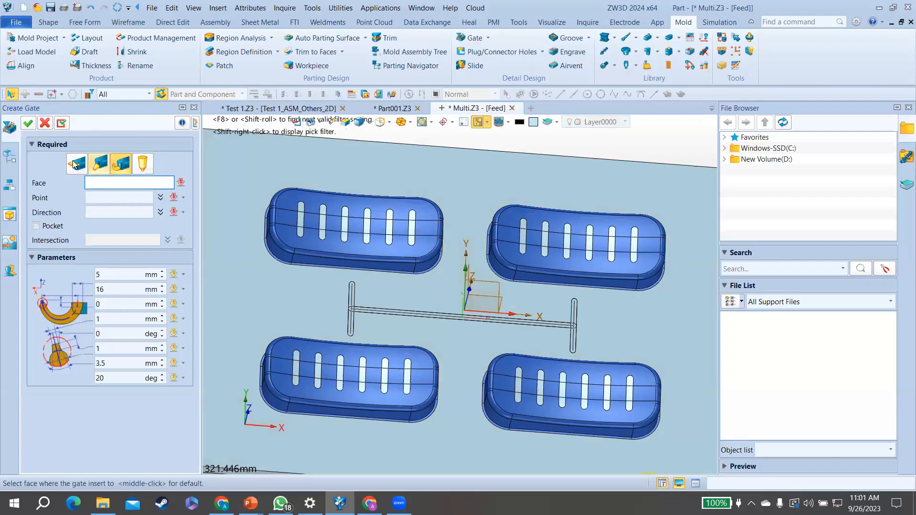
{"action": "left_click", "coordinate": [99, 165]}
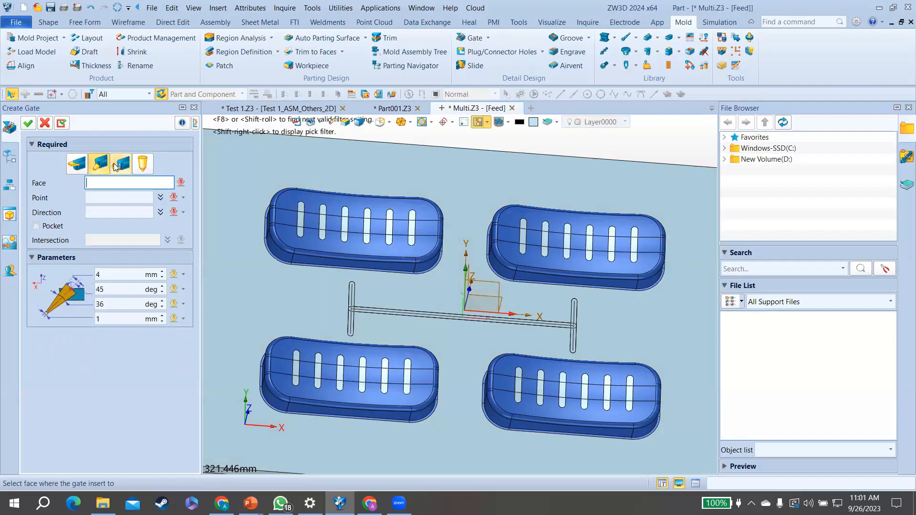
{"action": "left_click", "coordinate": [115, 167]}
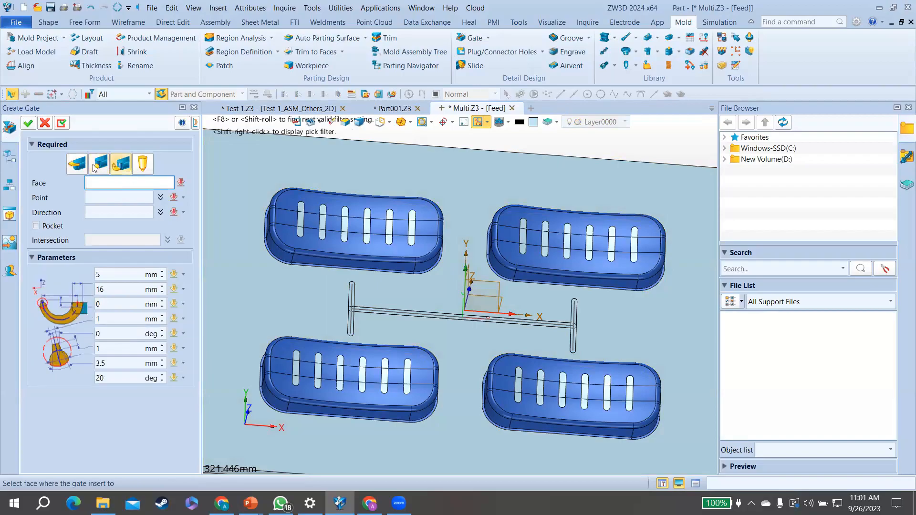
{"action": "left_click", "coordinate": [95, 168]}
{"action": "left_click", "coordinate": [119, 169]}
{"action": "left_click", "coordinate": [79, 168]}
{"action": "left_click", "coordinate": [99, 168]}
{"action": "left_click", "coordinate": [115, 167]}
Step: Place the gate on the core face at the runner branch end -100,25,-13.5927, directed along 0,1,0 towards the neighbouring cavity
{"action": "left_click", "coordinate": [378, 286]}
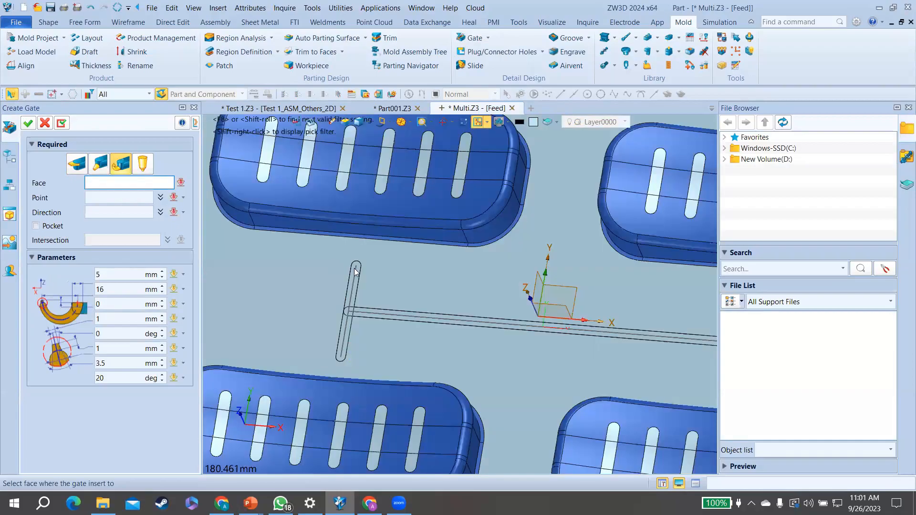
{"action": "left_click", "coordinate": [394, 273]}
{"action": "left_click", "coordinate": [390, 271]}
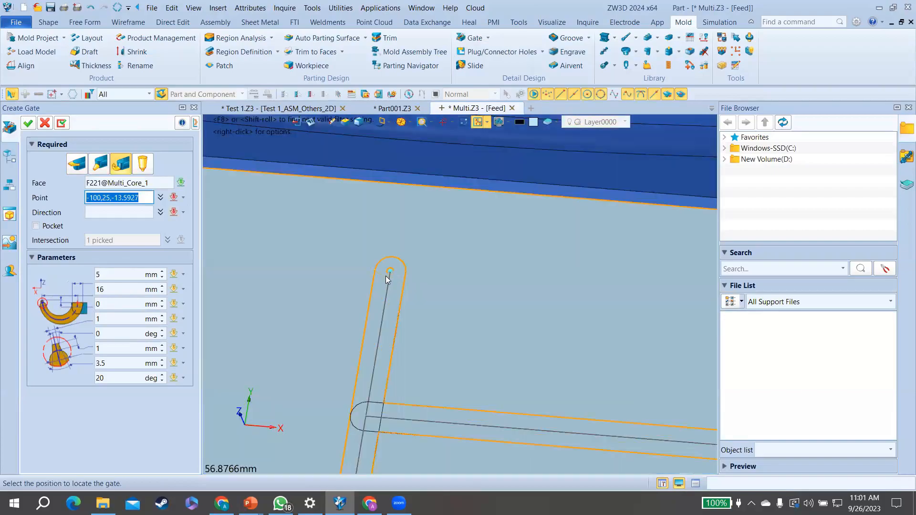
{"action": "left_click", "coordinate": [390, 272]}
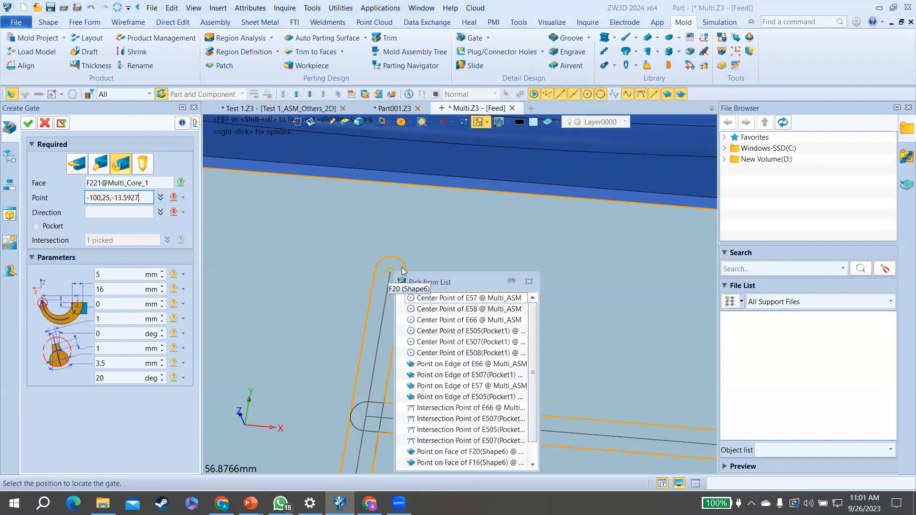
{"action": "left_click", "coordinate": [402, 271]}
{"action": "right_click_drag", "start_coordinate": [379, 238], "coordinate": [476, 219]}
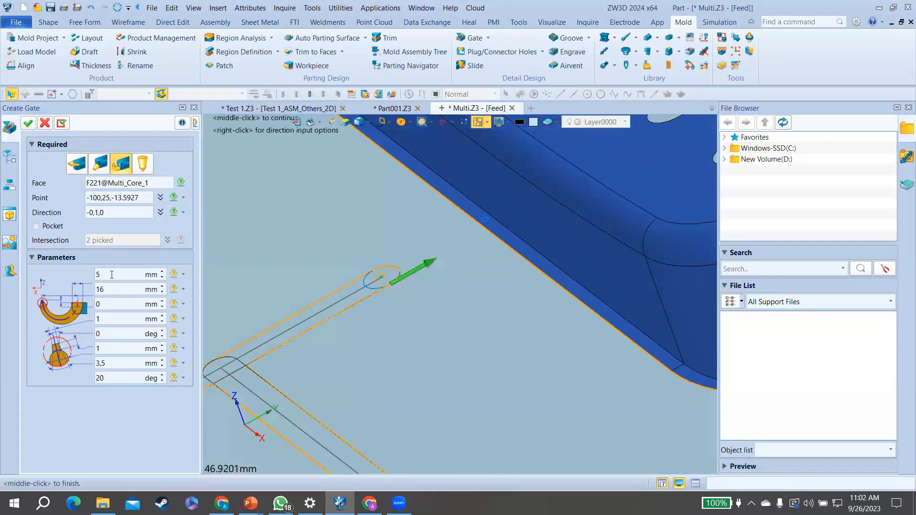
Step: Check the gate's D, A and B parameters and try 2 mm for C
{"action": "left_click", "coordinate": [112, 274]}
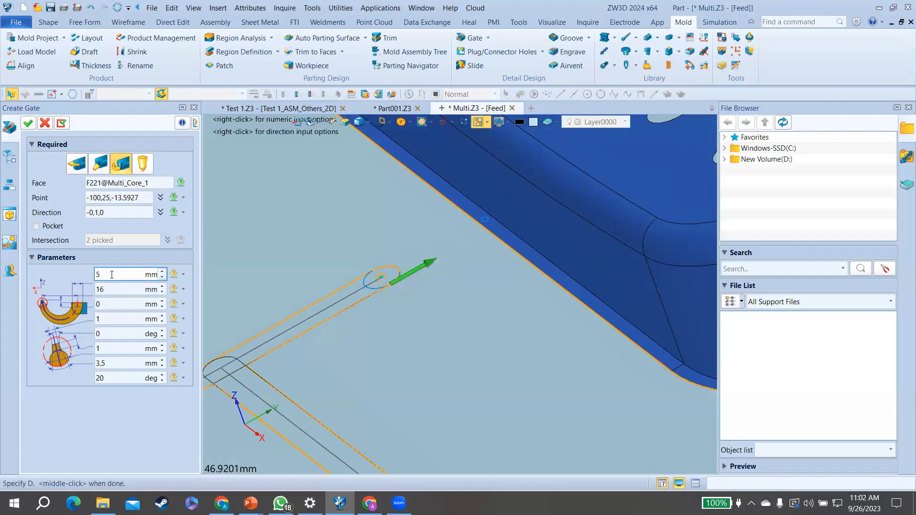
{"action": "left_click", "coordinate": [113, 288]}
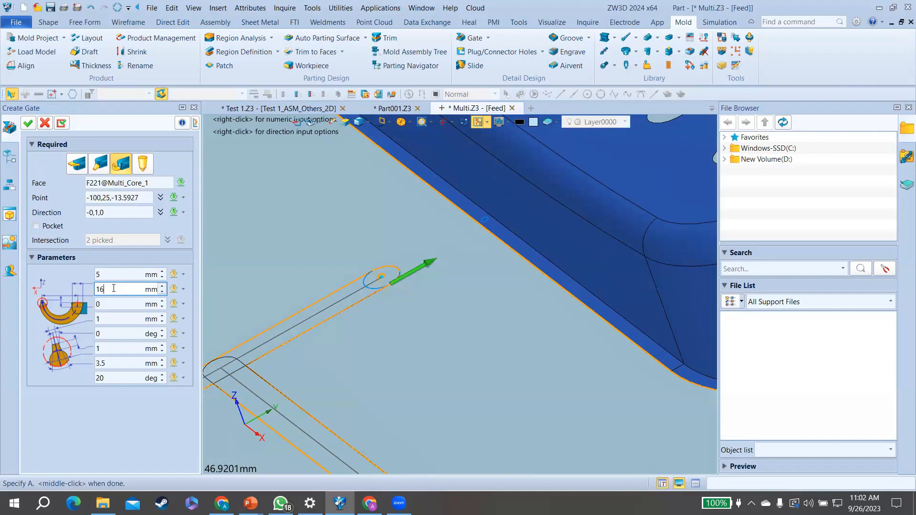
{"action": "scroll", "coordinate": [114, 288], "scroll_direction": "down", "scroll_amount": 1}
{"action": "scroll", "coordinate": [117, 292], "scroll_direction": "up", "scroll_amount": 1}
{"action": "left_click", "coordinate": [118, 307]}
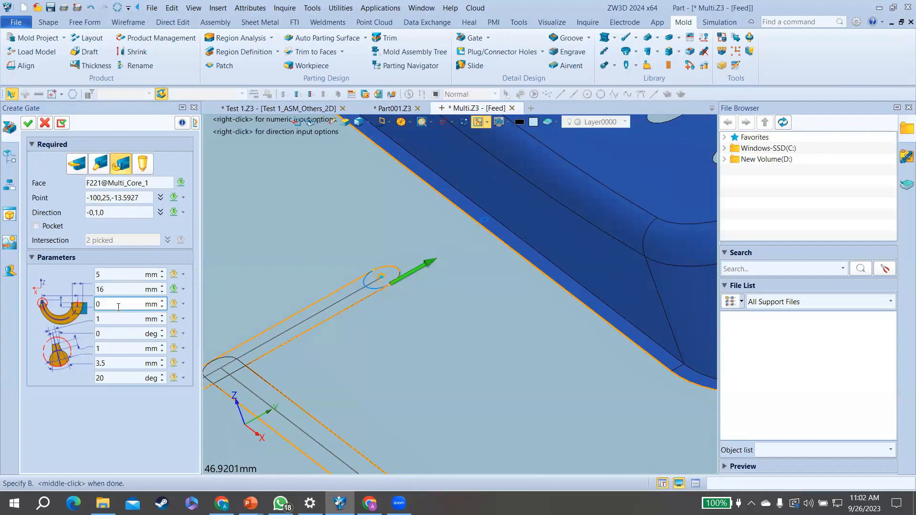
{"action": "left_click", "coordinate": [115, 318]}
{"action": "scroll", "coordinate": [115, 317], "scroll_direction": "up", "scroll_amount": 1}
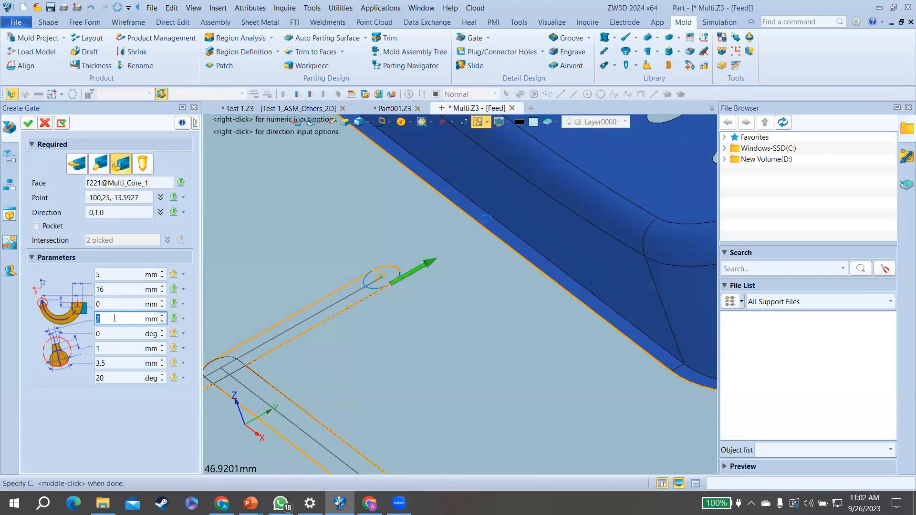
Step: Try other values for the gate's G and H parameters, restore G to 0 deg and H to 1 mm, and create the curved gate
{"action": "left_click", "coordinate": [111, 334]}
{"action": "scroll", "coordinate": [111, 334], "scroll_direction": "down", "scroll_amount": 1}
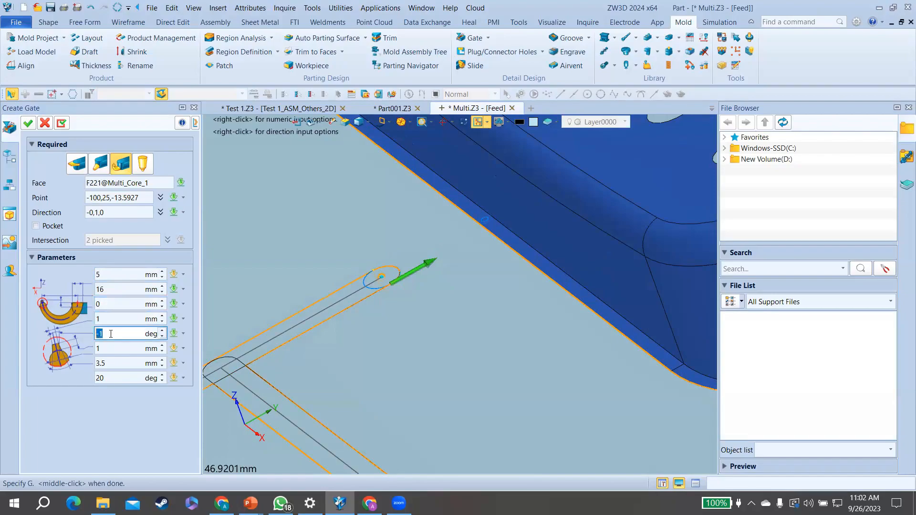
{"action": "scroll", "coordinate": [111, 334], "scroll_direction": "up", "scroll_amount": 1}
{"action": "left_click", "coordinate": [111, 348]}
{"action": "scroll", "coordinate": [111, 349], "scroll_direction": "up", "scroll_amount": 1}
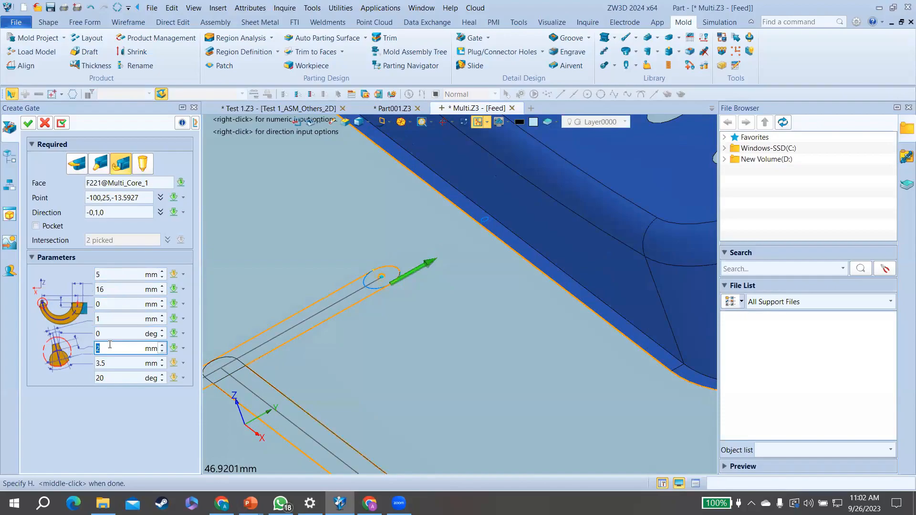
{"action": "scroll", "coordinate": [109, 345], "scroll_direction": "down", "scroll_amount": 1}
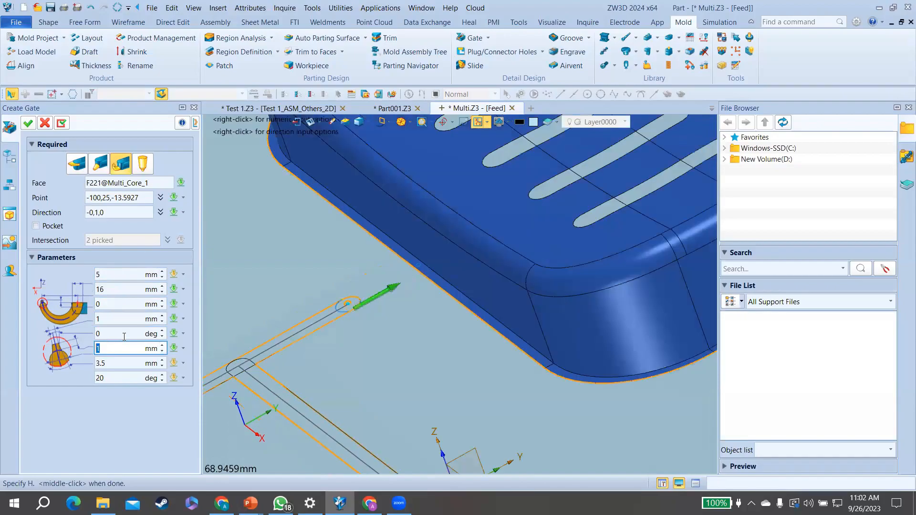
{"action": "scroll", "coordinate": [368, 288], "scroll_direction": "down", "scroll_amount": 2}
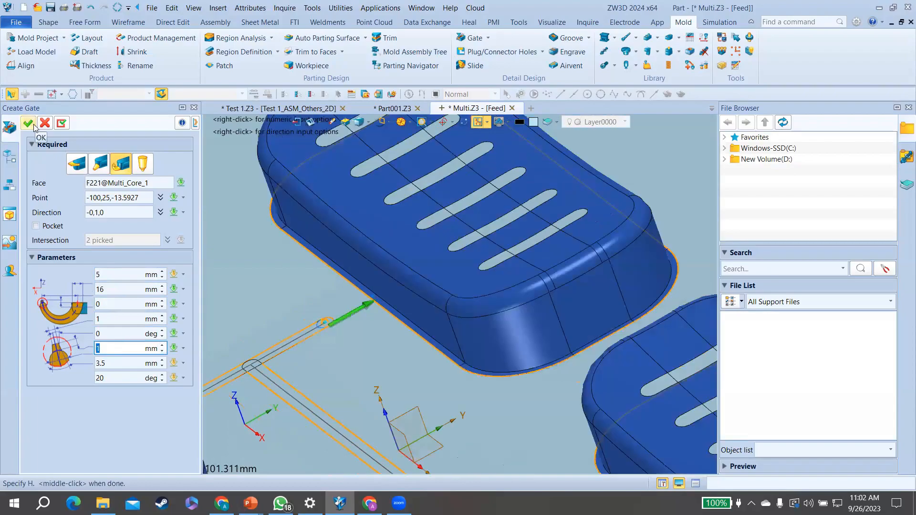
{"action": "middle_click", "coordinate": [370, 286]}
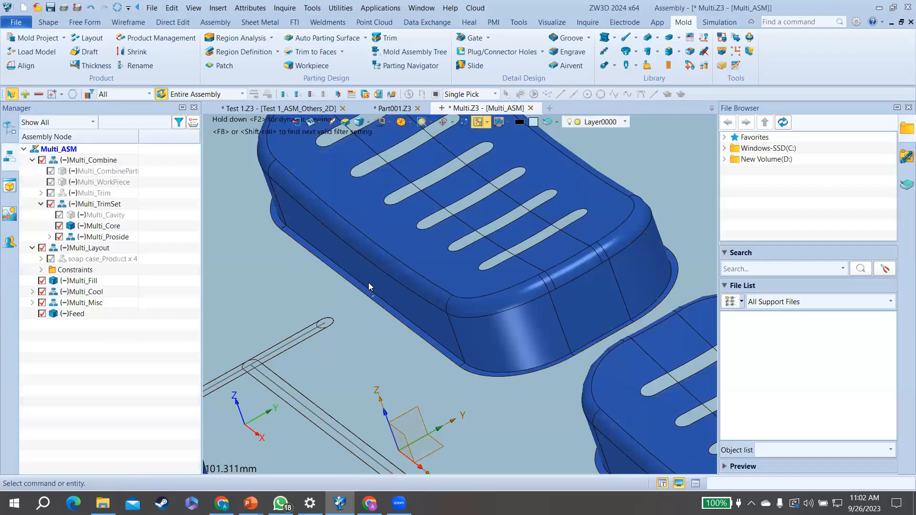
Step: Examine the new curved gate where it meets the cavity edge, from above and from the core's underside
{"action": "scroll", "coordinate": [368, 287], "scroll_direction": "up", "scroll_amount": 4}
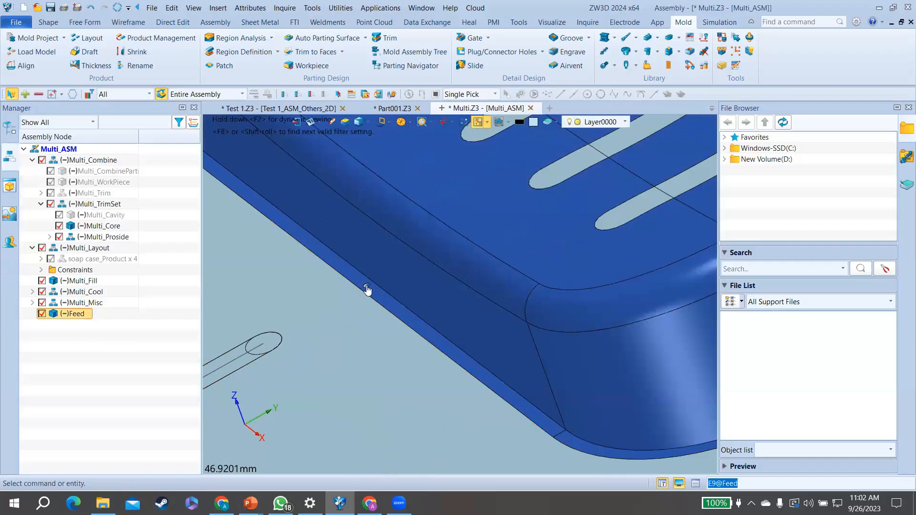
{"action": "scroll", "coordinate": [368, 289], "scroll_direction": "down", "scroll_amount": 3}
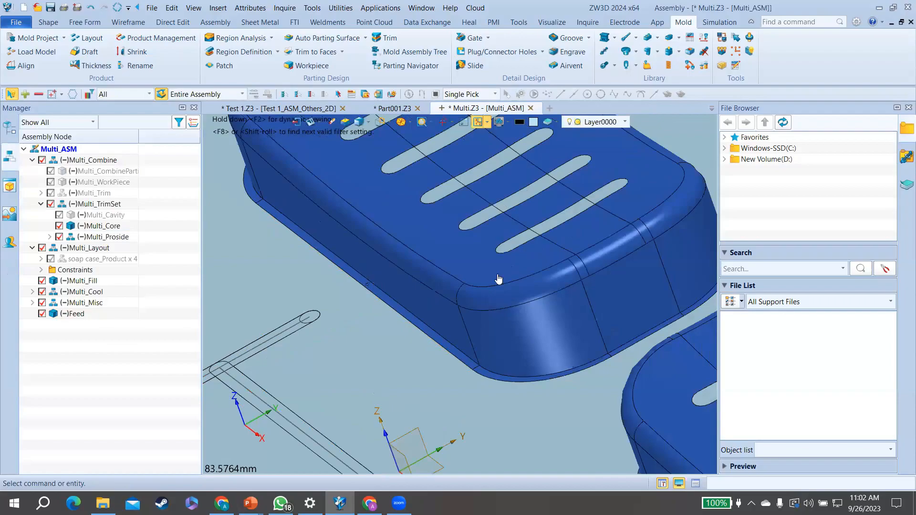
{"action": "scroll", "coordinate": [336, 287], "scroll_direction": "up", "scroll_amount": 2}
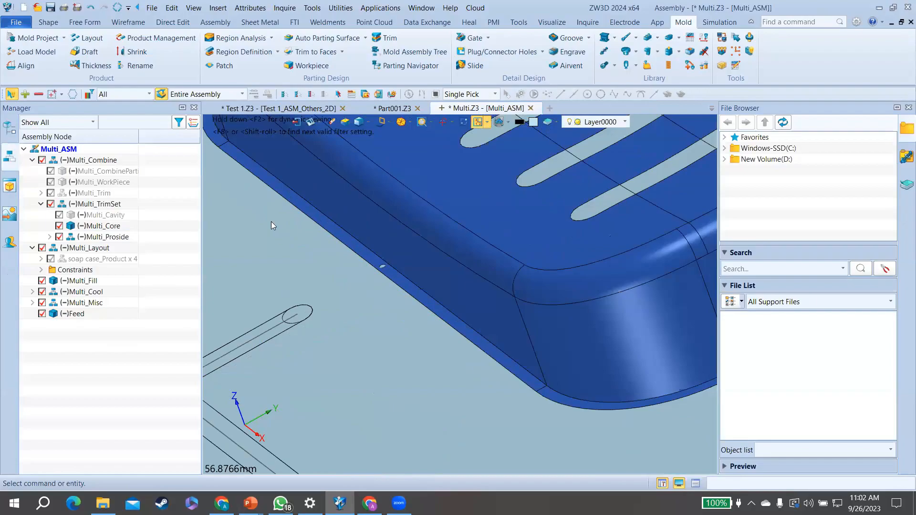
{"action": "right_click_drag", "start_coordinate": [271, 222], "coordinate": [379, 185]}
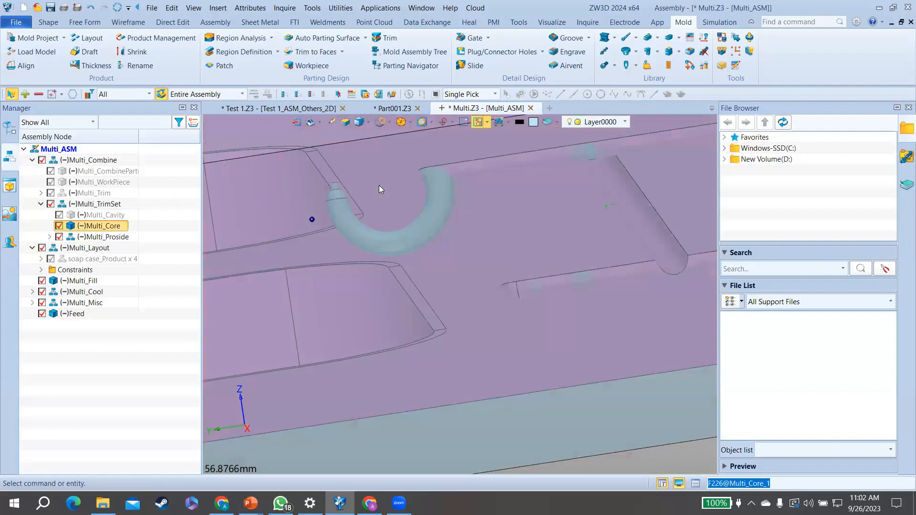
{"action": "scroll", "coordinate": [379, 186], "scroll_direction": "down", "scroll_amount": 3}
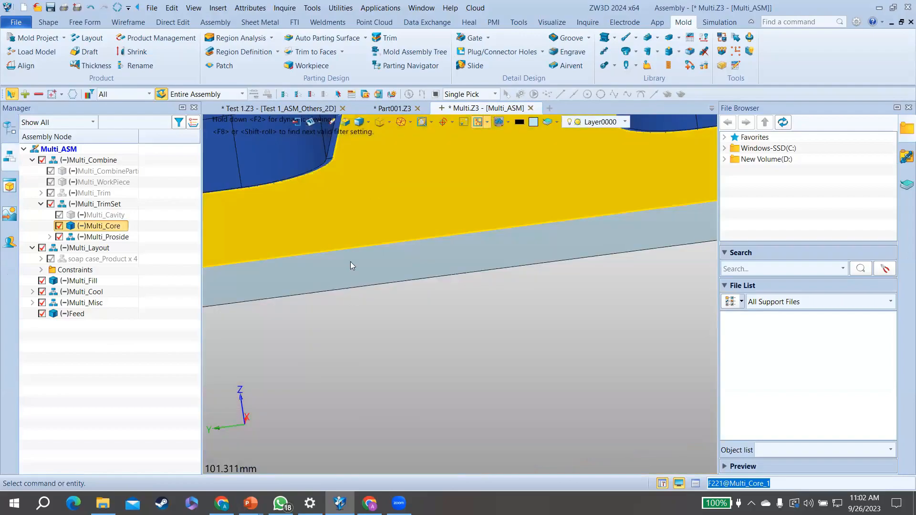
Step: Create a second curved gate on the core face at the opposite branch end -100,-25,-13.5927, directed along 0,-1,0
{"action": "middle_click_drag", "start_coordinate": [370, 158], "coordinate": [342, 260]}
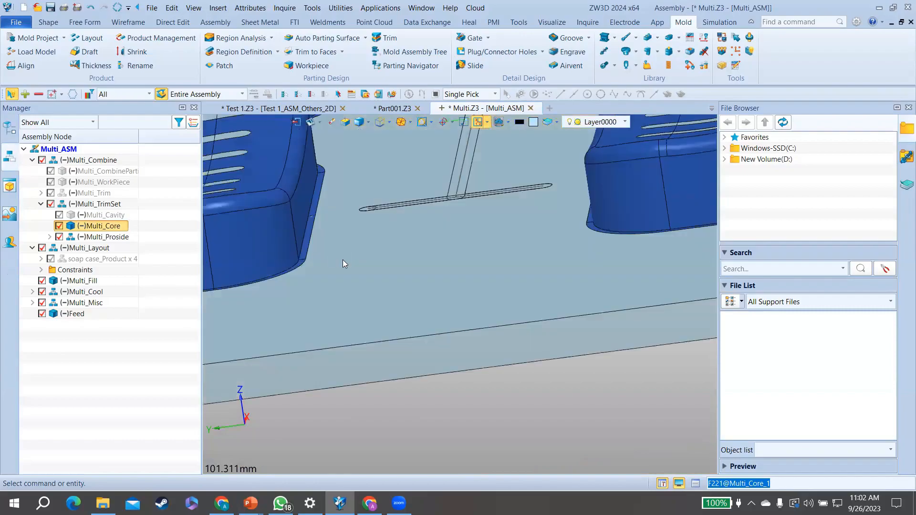
{"action": "scroll", "coordinate": [317, 268], "scroll_direction": "up", "scroll_amount": 3}
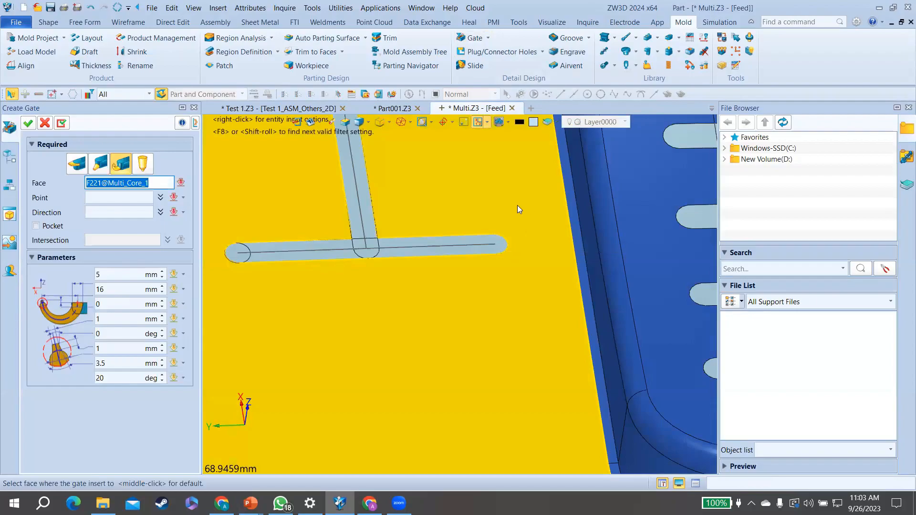
{"action": "left_click", "coordinate": [494, 248]}
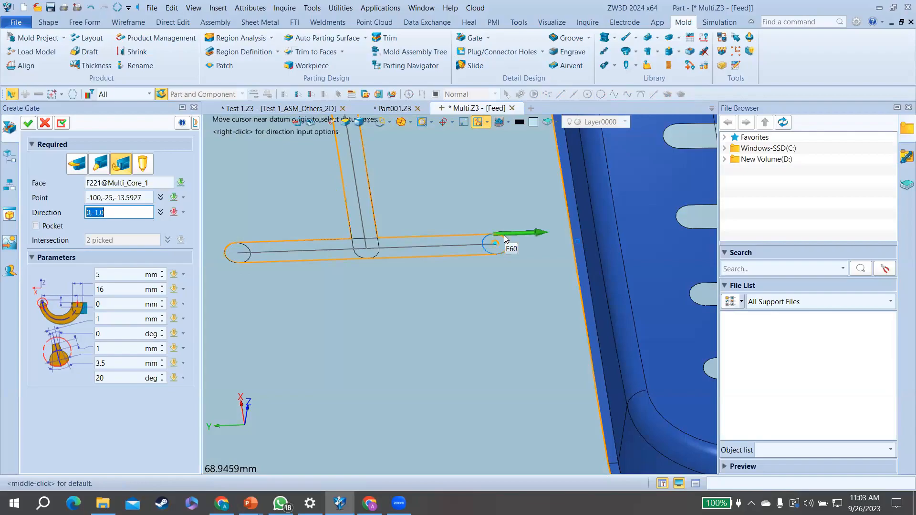
{"action": "scroll", "coordinate": [504, 235], "scroll_direction": "down", "scroll_amount": 3}
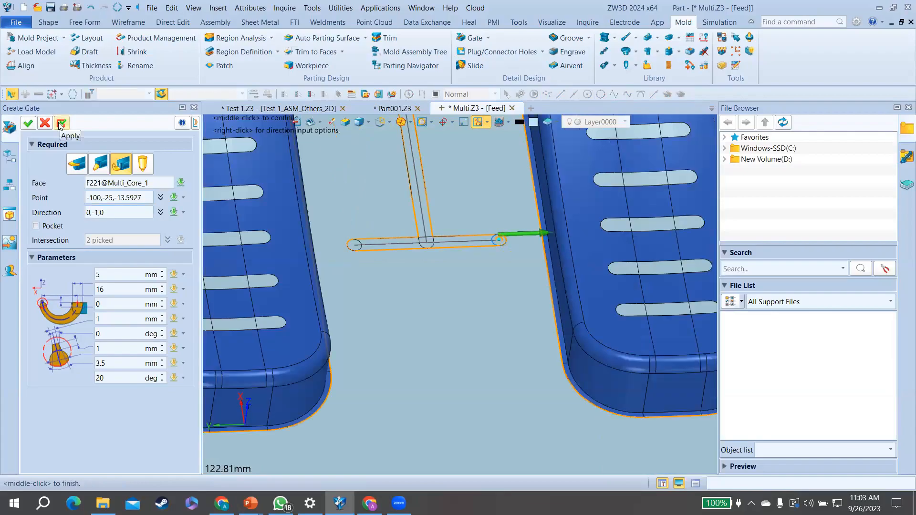
{"action": "left_click", "coordinate": [61, 124]}
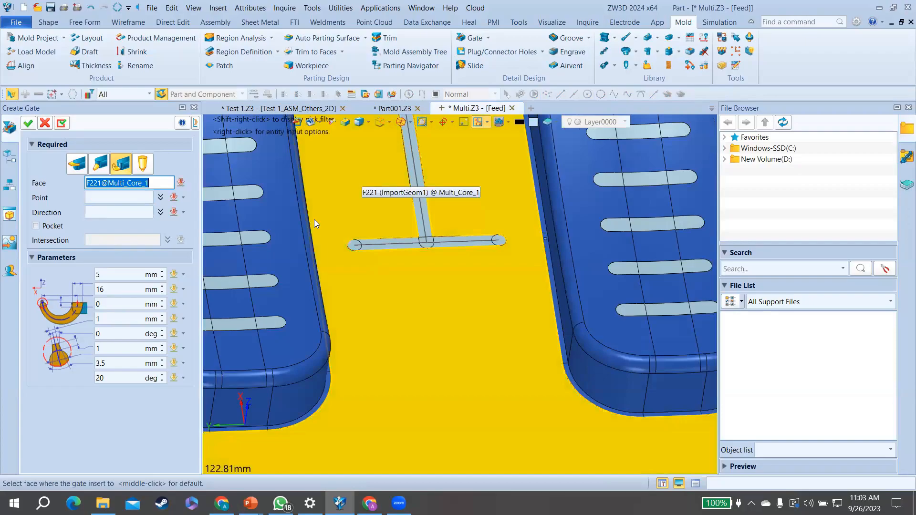
Step: Create a third curved gate on the core face at the other branch's end 100,25,-13.5927, directed along 0,1,0
{"action": "scroll", "coordinate": [314, 219], "scroll_direction": "down", "scroll_amount": 4}
{"action": "scroll", "coordinate": [314, 219], "scroll_direction": "up", "scroll_amount": 8}
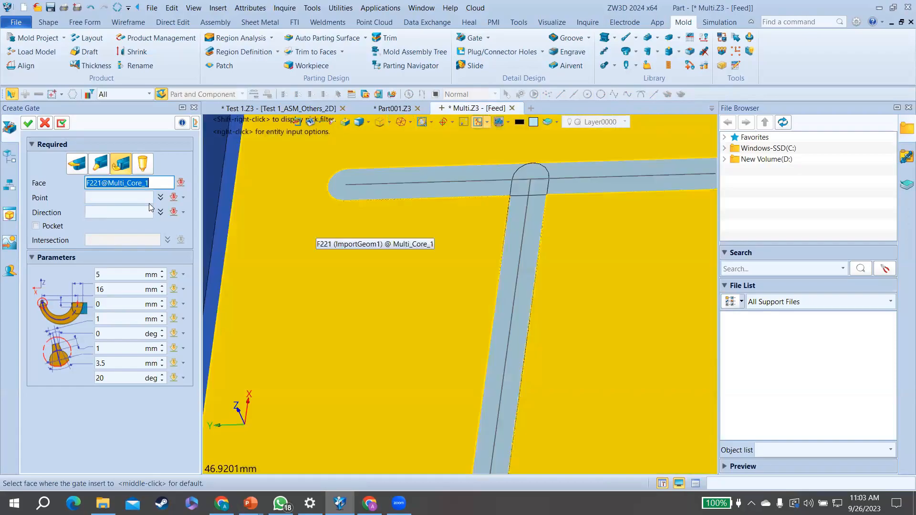
{"action": "left_click", "coordinate": [347, 186]}
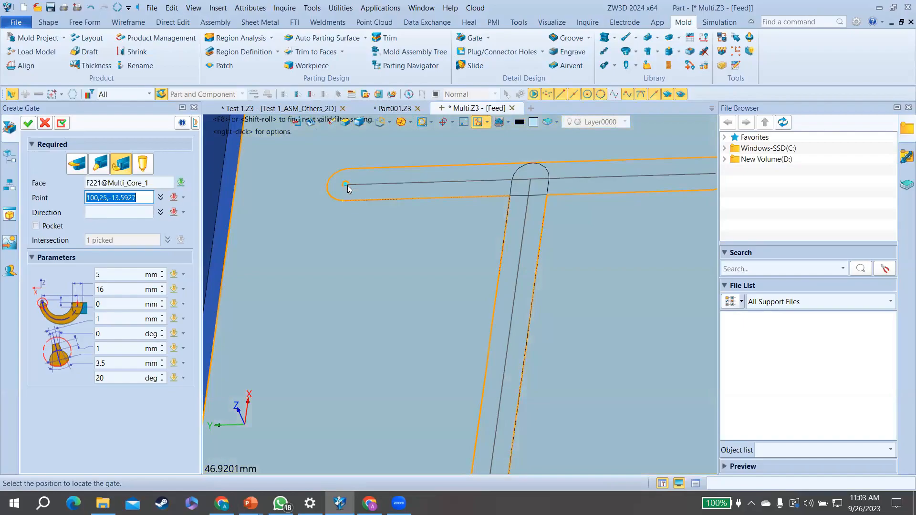
{"action": "left_click", "coordinate": [344, 186]}
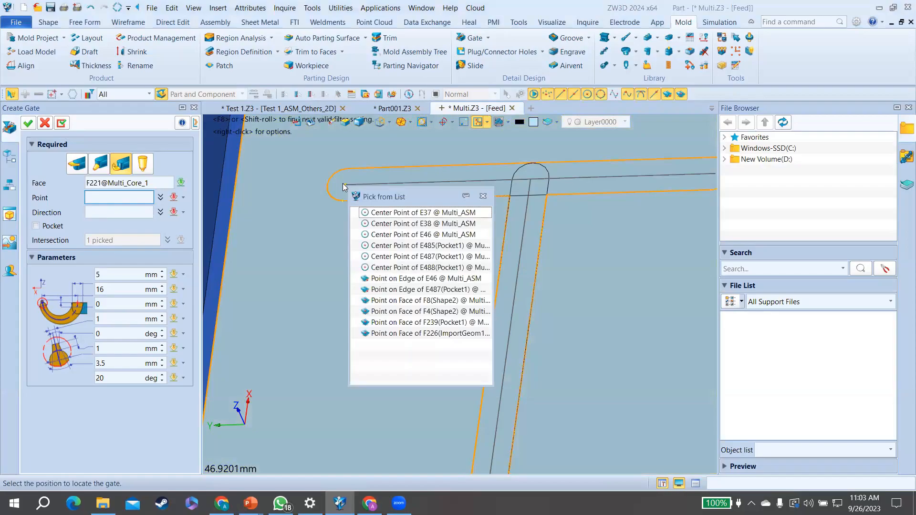
{"action": "left_click", "coordinate": [344, 185]}
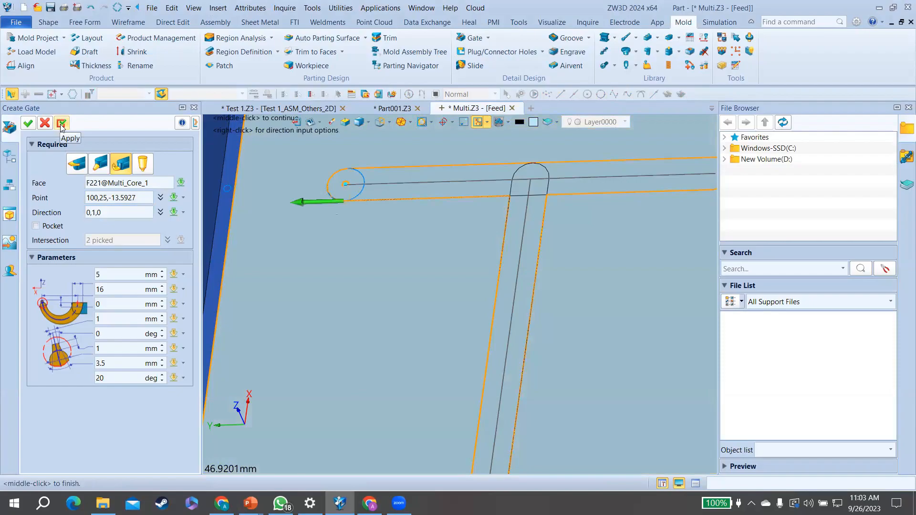
{"action": "middle_click", "coordinate": [383, 185]}
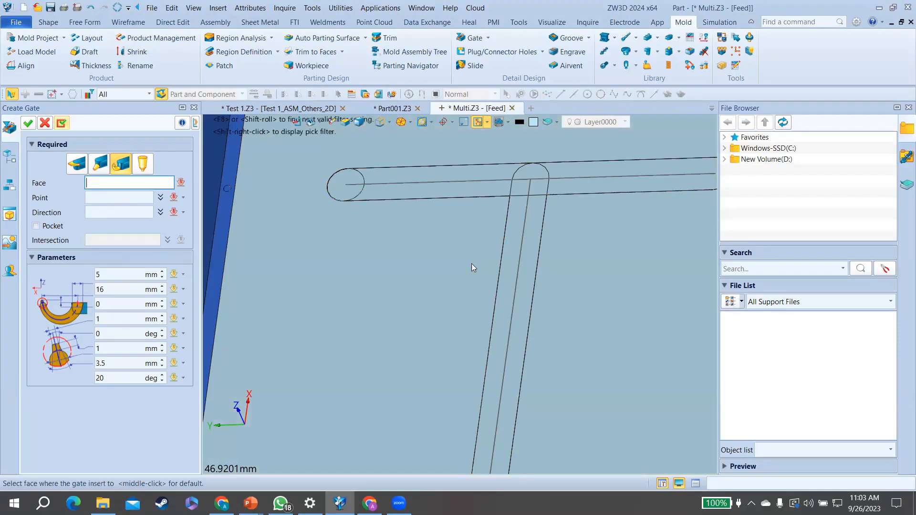
Step: Create the fourth curved gate on the core face at the remaining branch end 100,-25,-13.5927, directed along 0,-1,0, and finish gate creation
{"action": "left_click", "coordinate": [510, 248]}
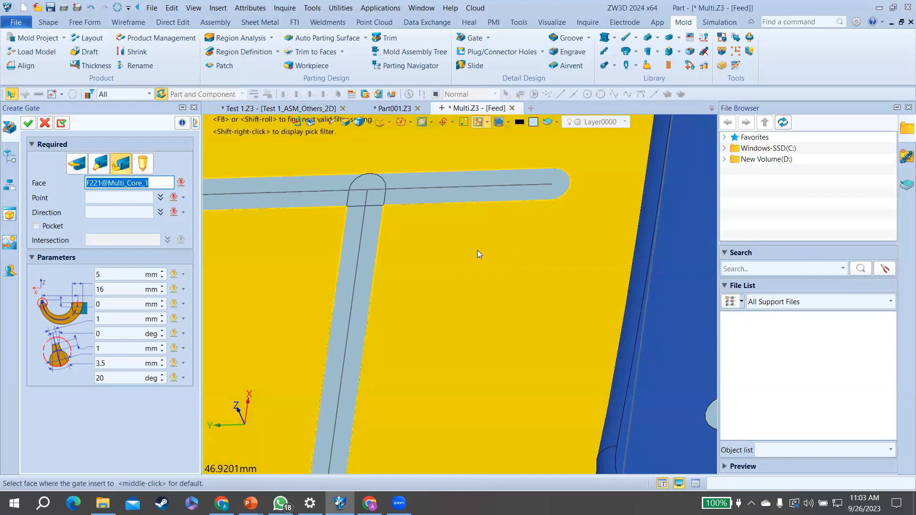
{"action": "left_click", "coordinate": [554, 185]}
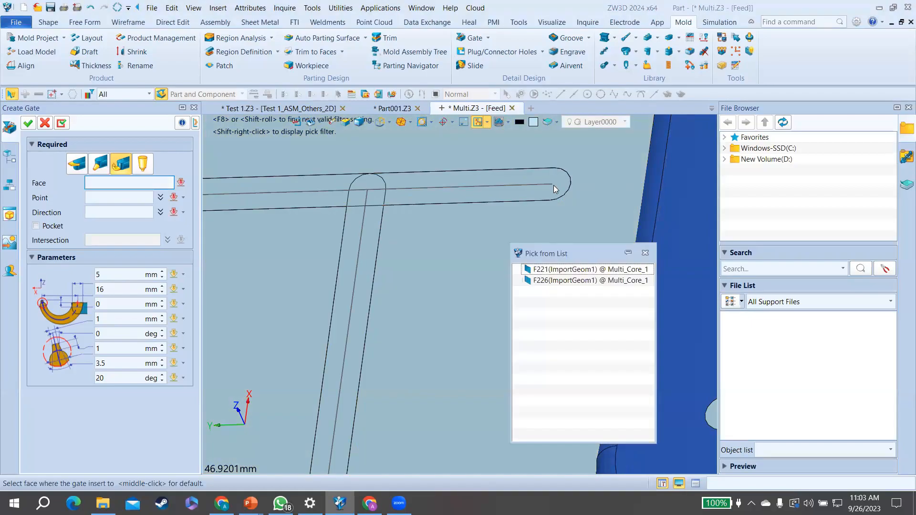
{"action": "left_click", "coordinate": [554, 190]}
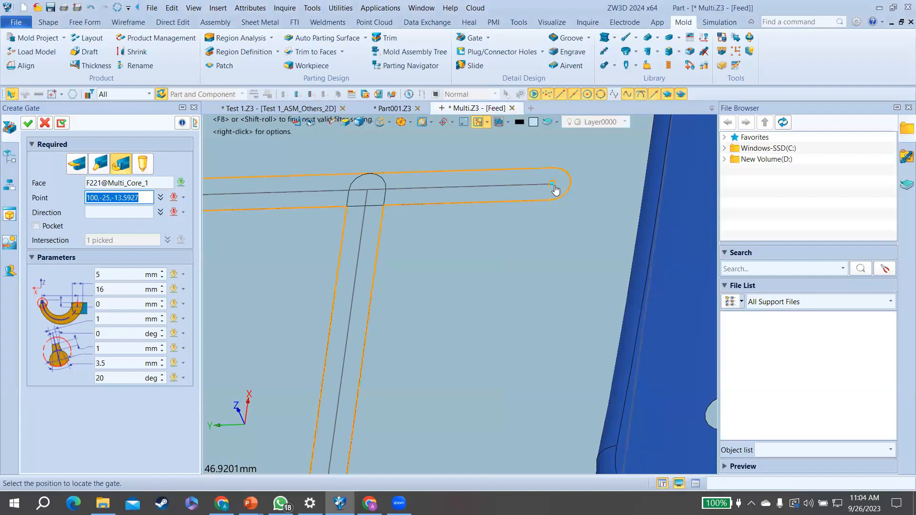
{"action": "left_click", "coordinate": [553, 185]}
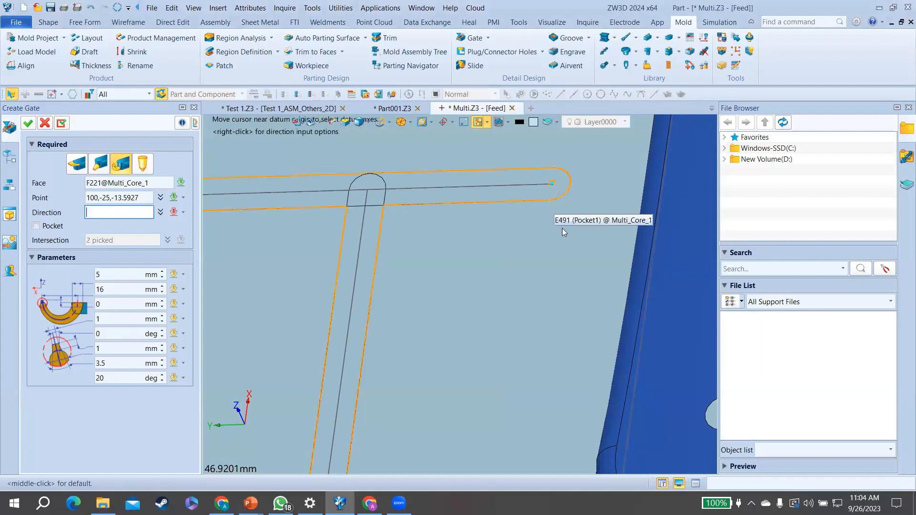
{"action": "left_click", "coordinate": [556, 205]}
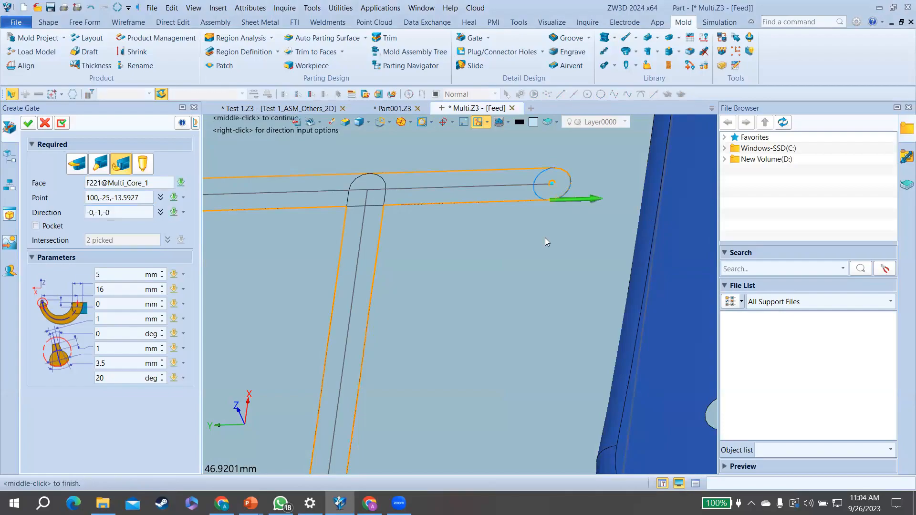
{"action": "scroll", "coordinate": [533, 269], "scroll_direction": "down", "scroll_amount": 2}
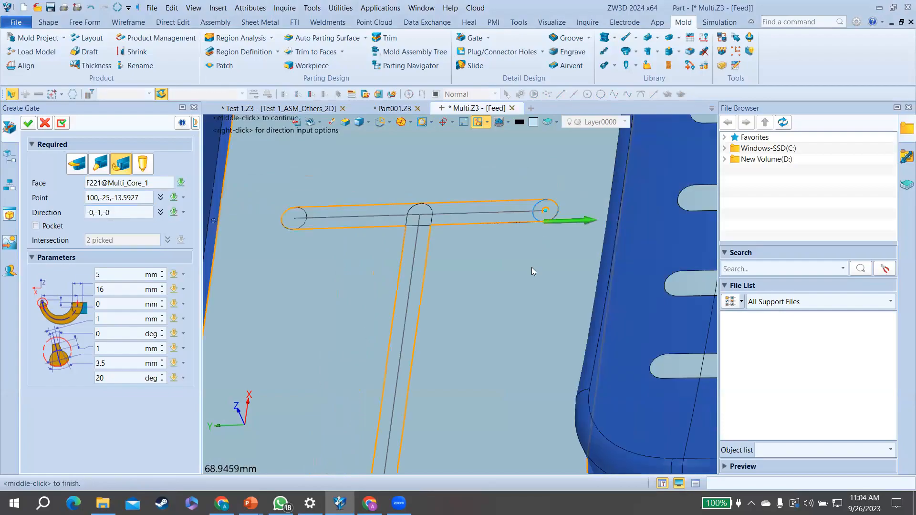
{"action": "middle_click", "coordinate": [408, 164]}
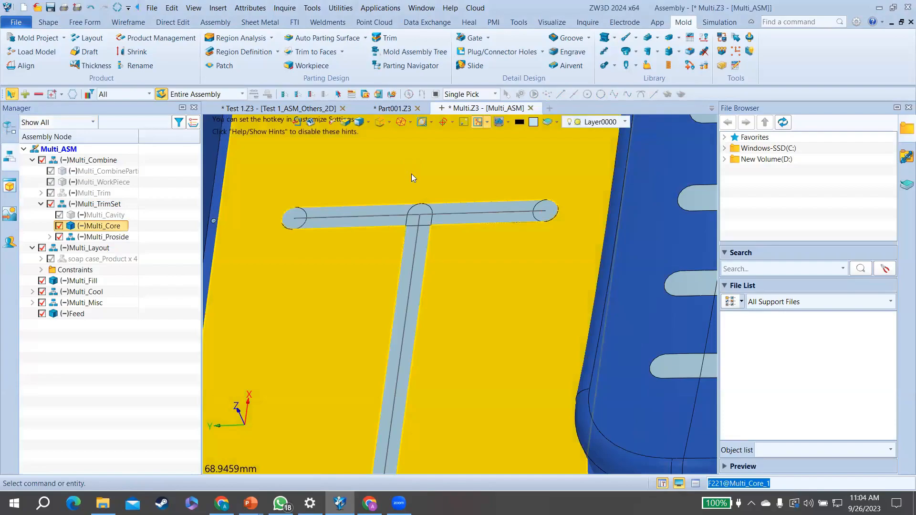
Step: Examine the four curved gates and the runner from the core's underside and from above
{"action": "scroll", "coordinate": [412, 174], "scroll_direction": "down", "scroll_amount": 1}
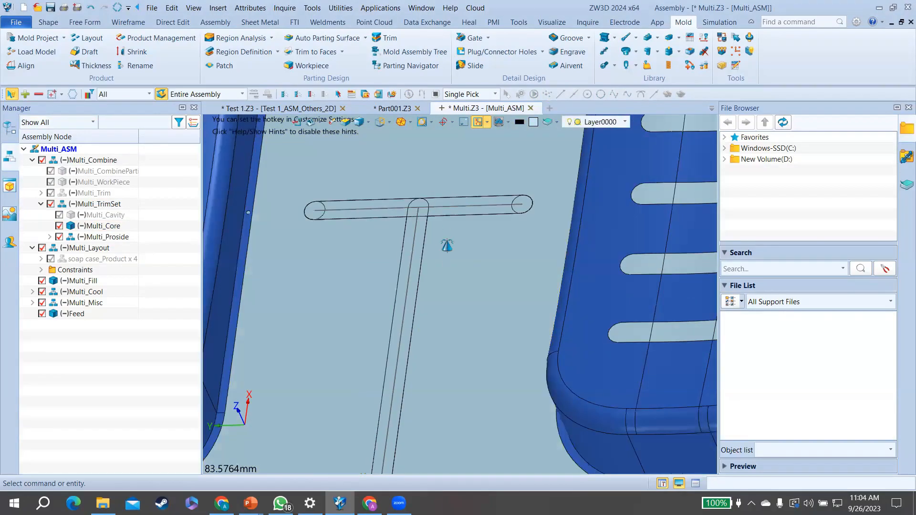
{"action": "scroll", "coordinate": [415, 176], "scroll_direction": "down", "scroll_amount": 3}
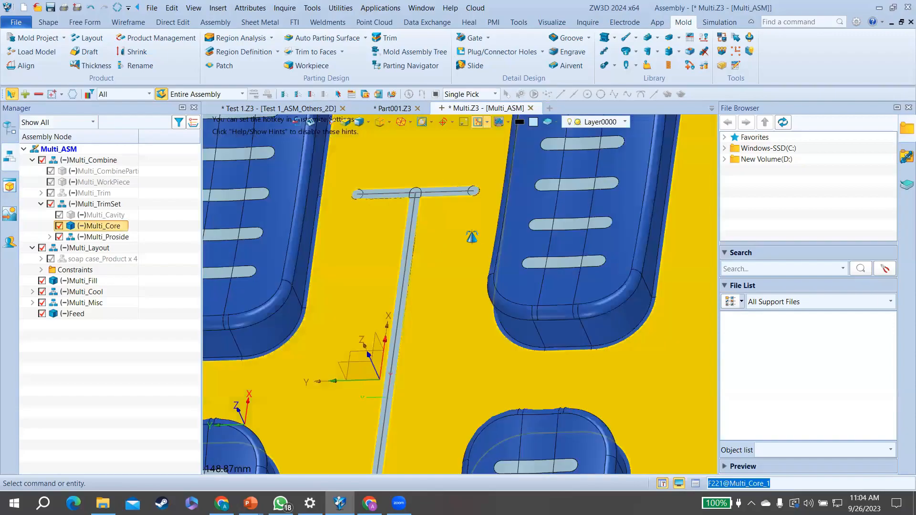
{"action": "scroll", "coordinate": [451, 262], "scroll_direction": "down", "scroll_amount": 7}
{"action": "right_click_drag", "start_coordinate": [451, 262], "coordinate": [471, 250]}
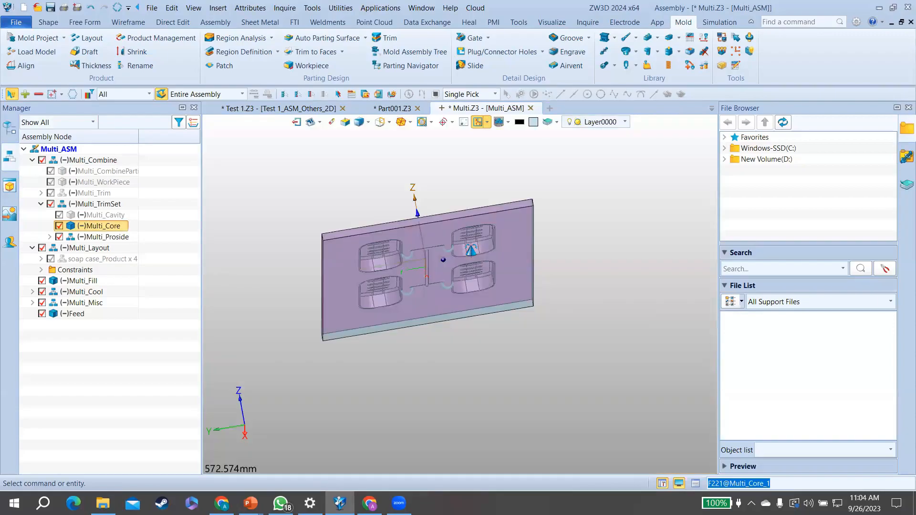
{"action": "scroll", "coordinate": [441, 254], "scroll_direction": "up", "scroll_amount": 5}
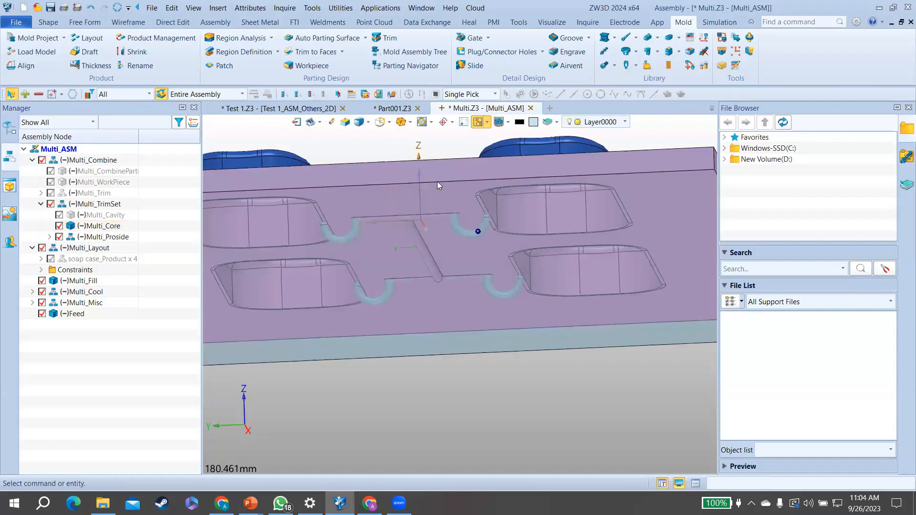
{"action": "scroll", "coordinate": [399, 234], "scroll_direction": "down", "scroll_amount": 3}
{"action": "right_click_drag", "start_coordinate": [399, 234], "coordinate": [426, 231]}
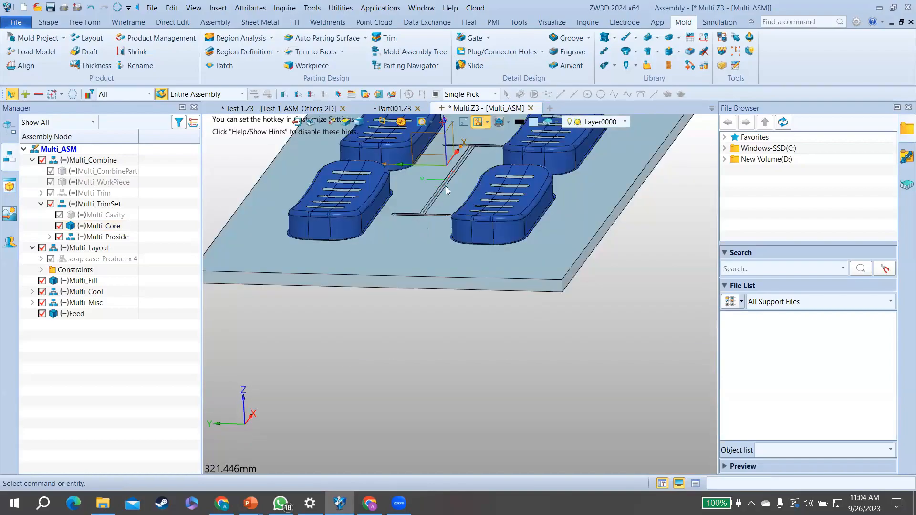
{"action": "right_click_drag", "start_coordinate": [446, 186], "coordinate": [449, 229]}
{"action": "scroll", "coordinate": [430, 229], "scroll_direction": "down", "scroll_amount": 1}
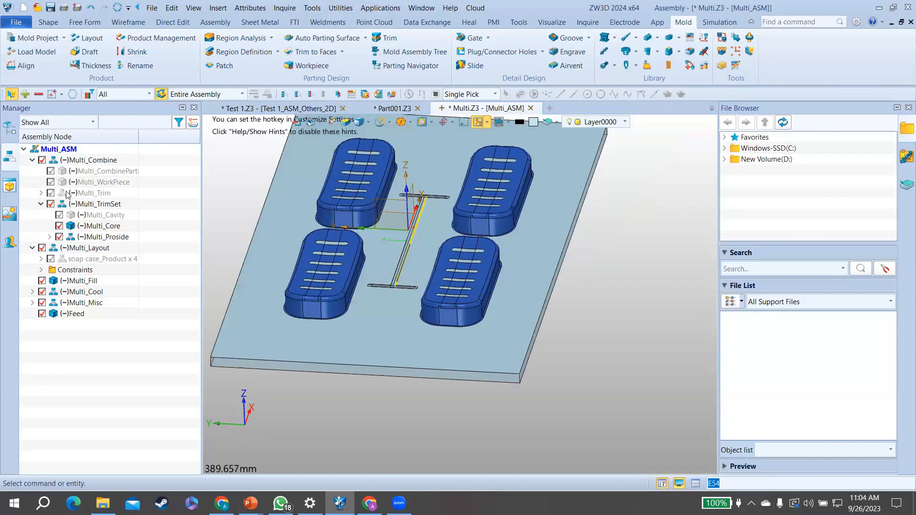
Step: Make the hidden Multi_Cavity component visible together with the core
{"action": "right_click_drag", "start_coordinate": [619, 218], "coordinate": [604, 265]}
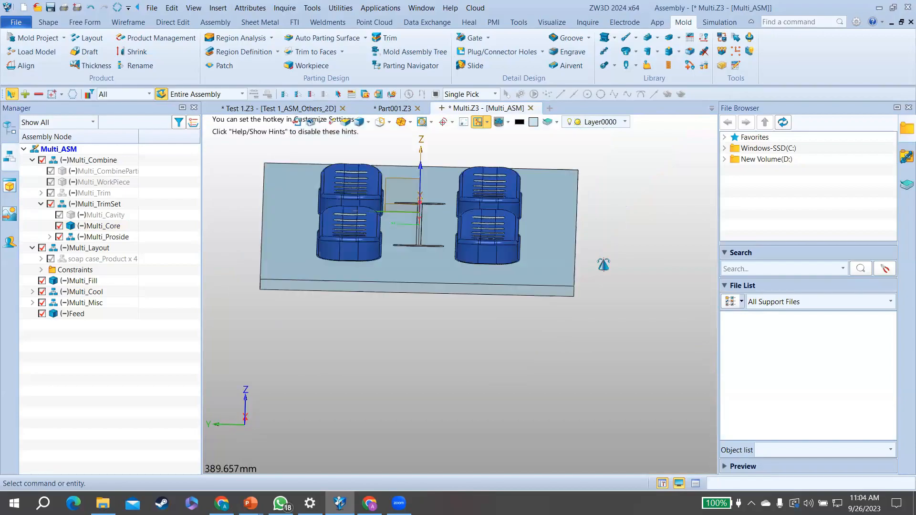
{"action": "key", "text": "ctrl+z"}
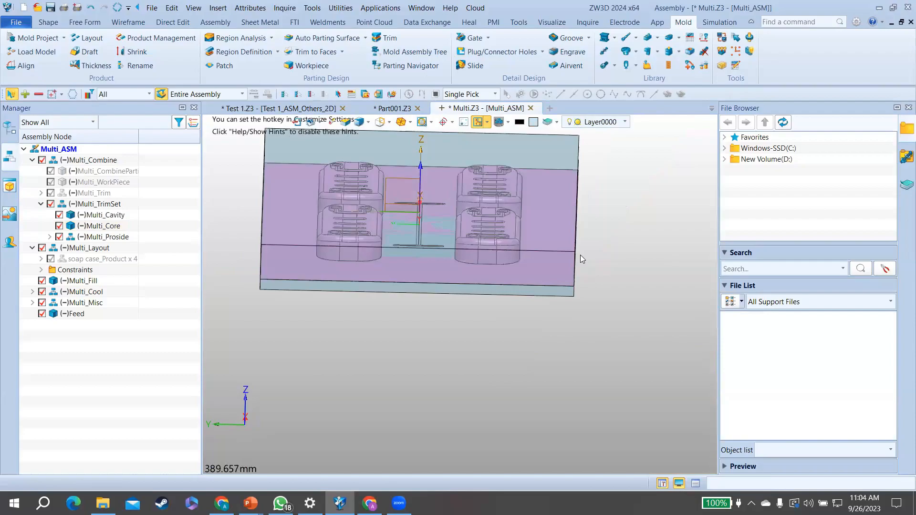
Step: Set up an FCPK PK_I mold base of class 1A1BI in the 646x646 series around the four-cavity core and cavity
{"action": "right_click_drag", "start_coordinate": [581, 256], "coordinate": [611, 41]}
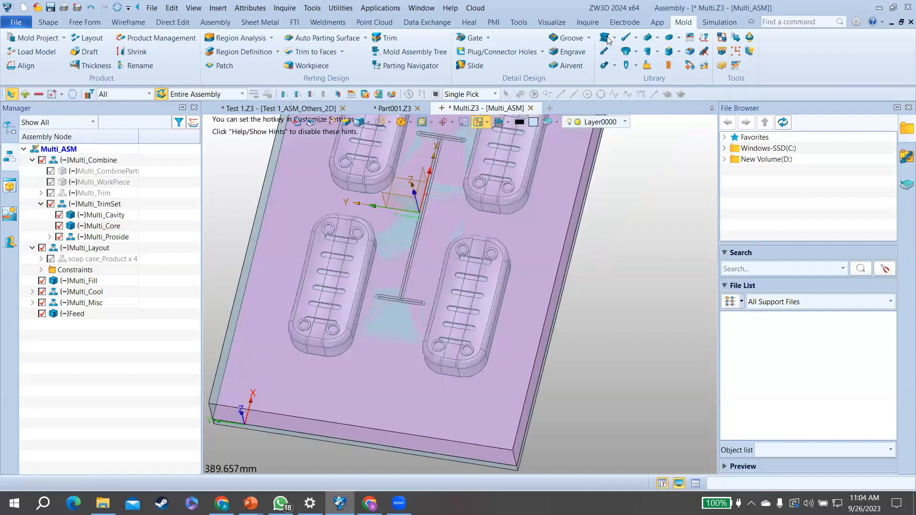
{"action": "left_click", "coordinate": [605, 38]}
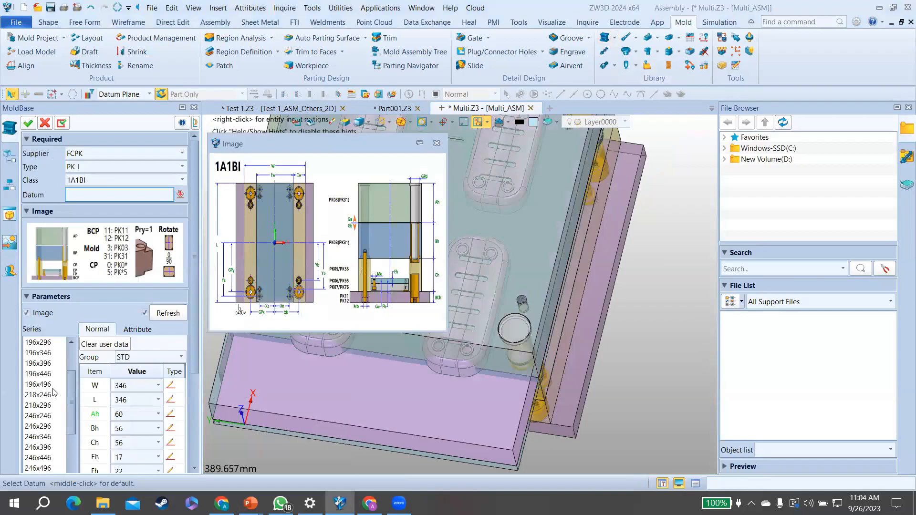
{"action": "left_click", "coordinate": [53, 387]}
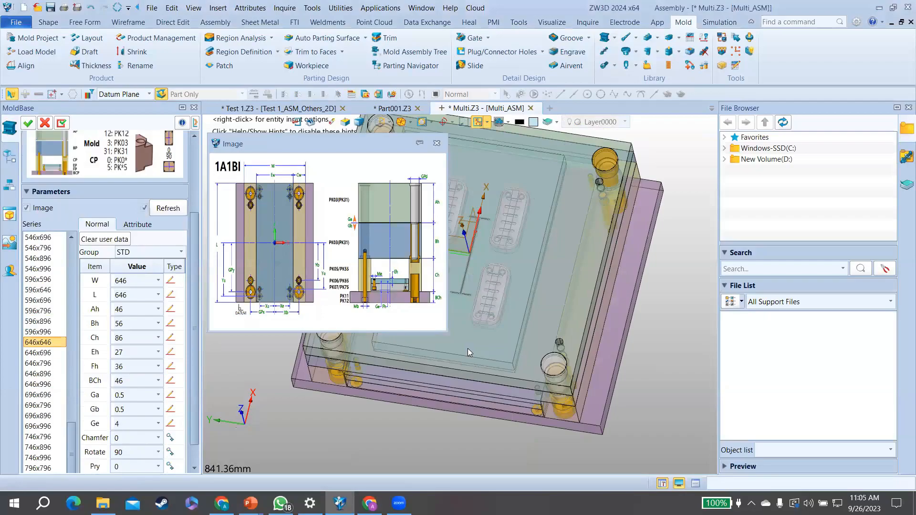
{"action": "scroll", "coordinate": [467, 349], "scroll_direction": "down", "scroll_amount": 3}
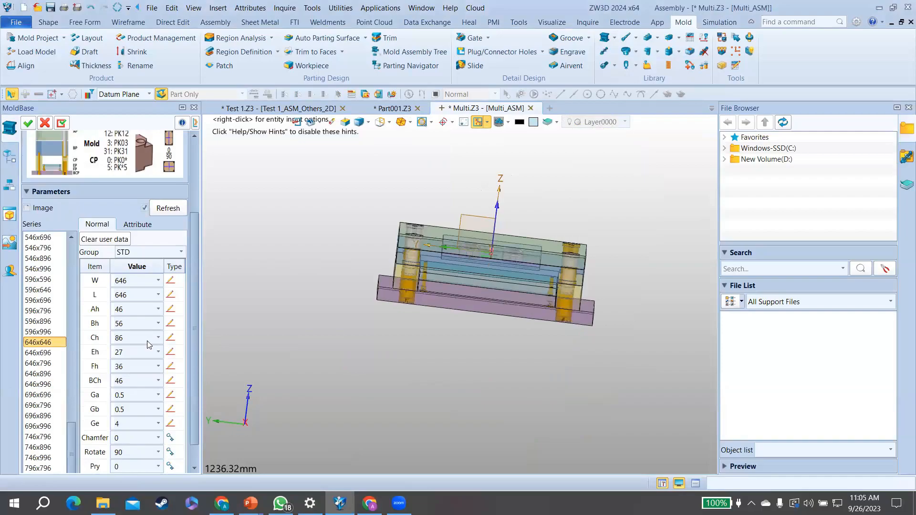
{"action": "left_click", "coordinate": [35, 211]}
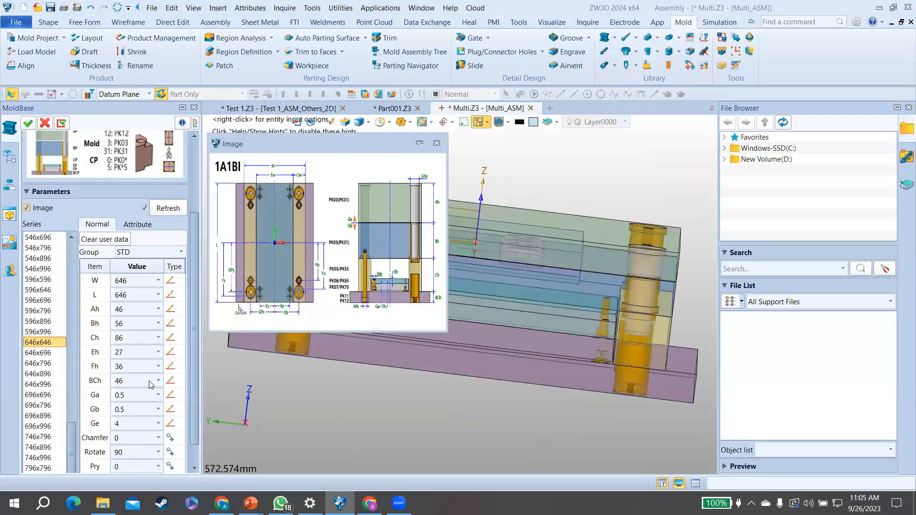
Step: Set the mold base's Ch plate height to 116 and insert the mold base into the assembly
{"action": "left_click", "coordinate": [158, 337]}
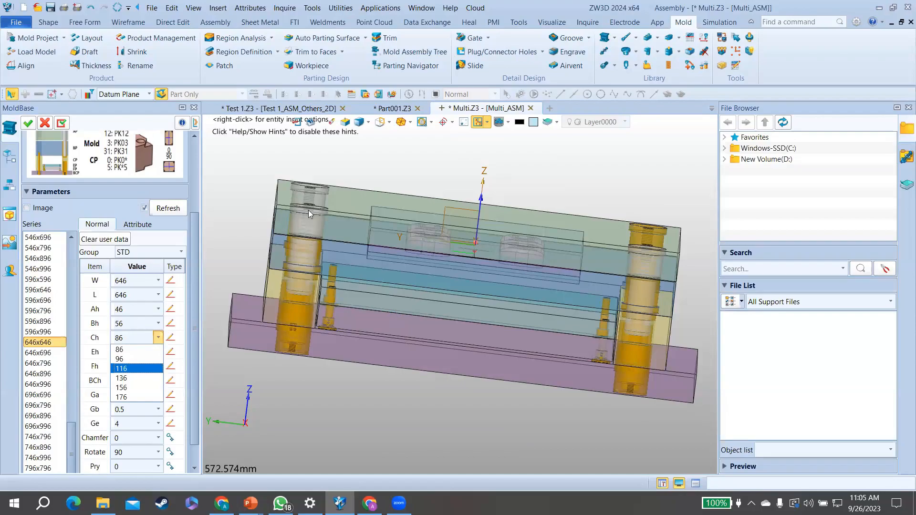
{"action": "left_click", "coordinate": [27, 208]}
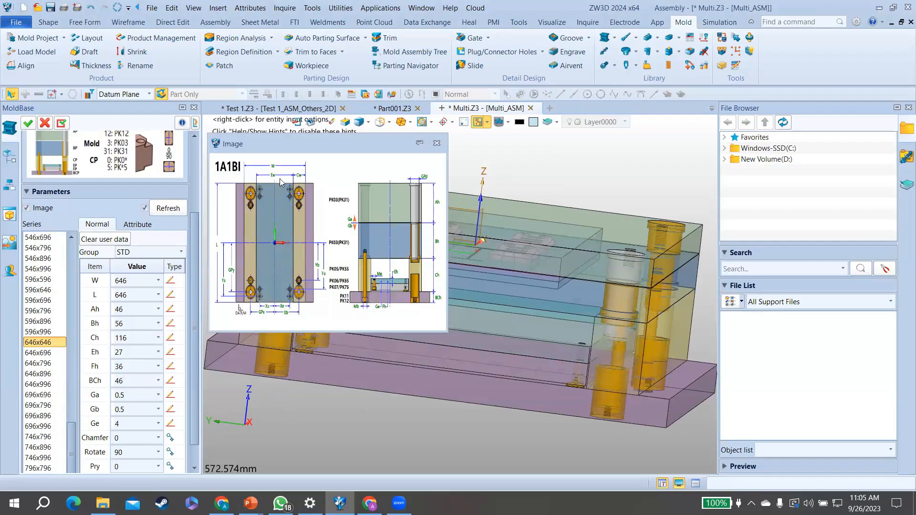
{"action": "left_click", "coordinate": [436, 143]}
{"action": "scroll", "coordinate": [311, 197], "scroll_direction": "down", "scroll_amount": 2}
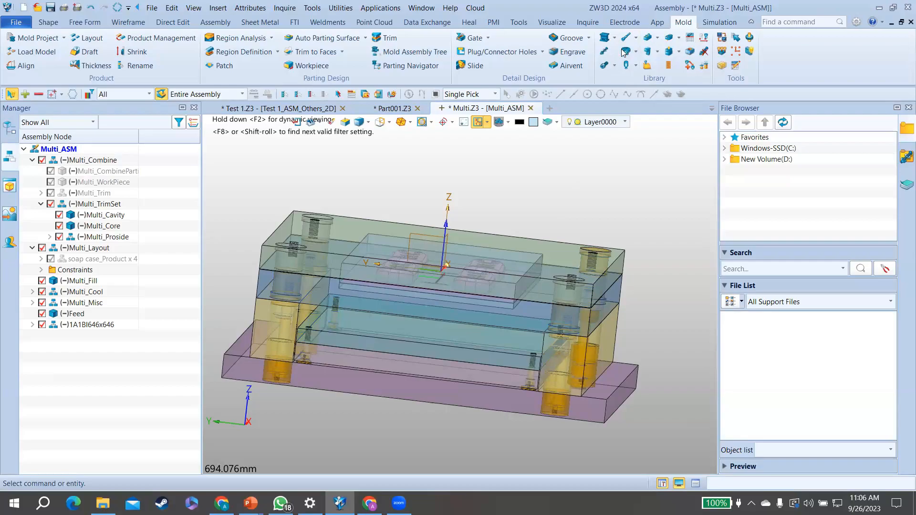
Step: Examine the mold base plates and the locating ring centred above the four cavities from several angles
{"action": "right_click_drag", "start_coordinate": [458, 277], "coordinate": [464, 330]}
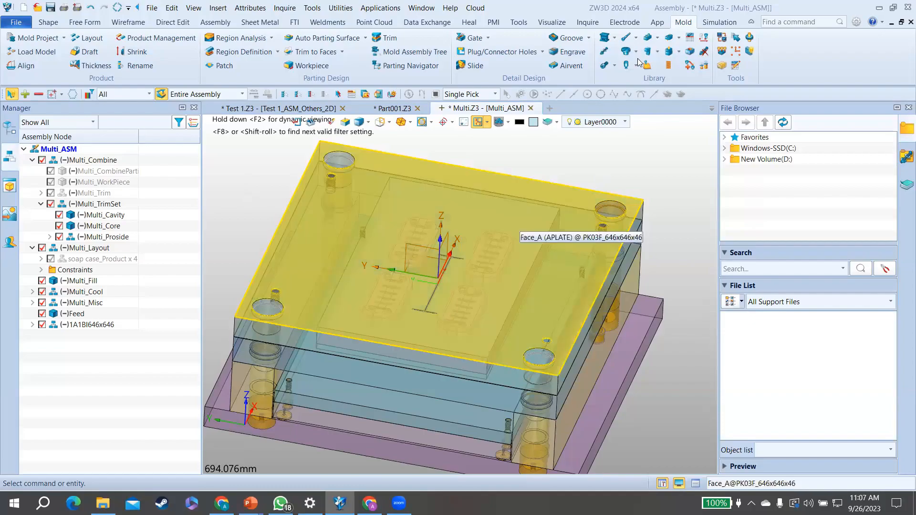
{"action": "right_click_drag", "start_coordinate": [586, 209], "coordinate": [568, 286]}
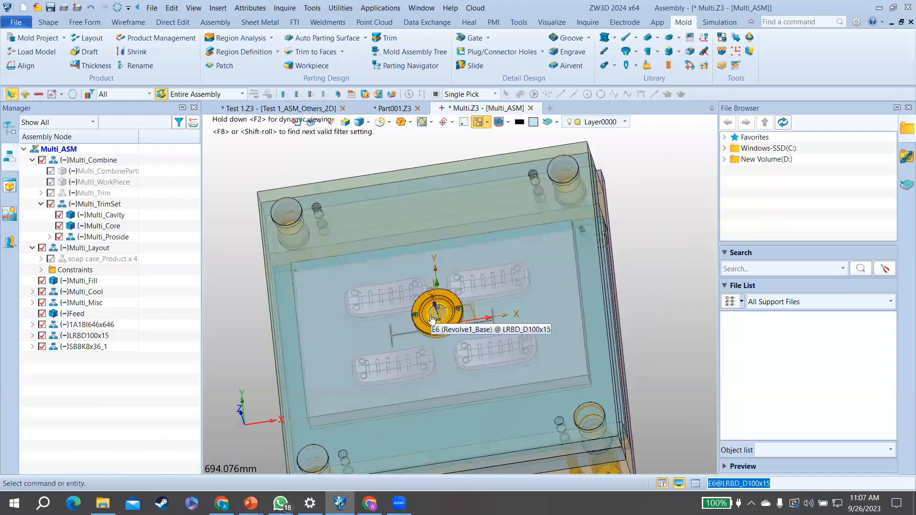
{"action": "scroll", "coordinate": [432, 319], "scroll_direction": "up", "scroll_amount": 2}
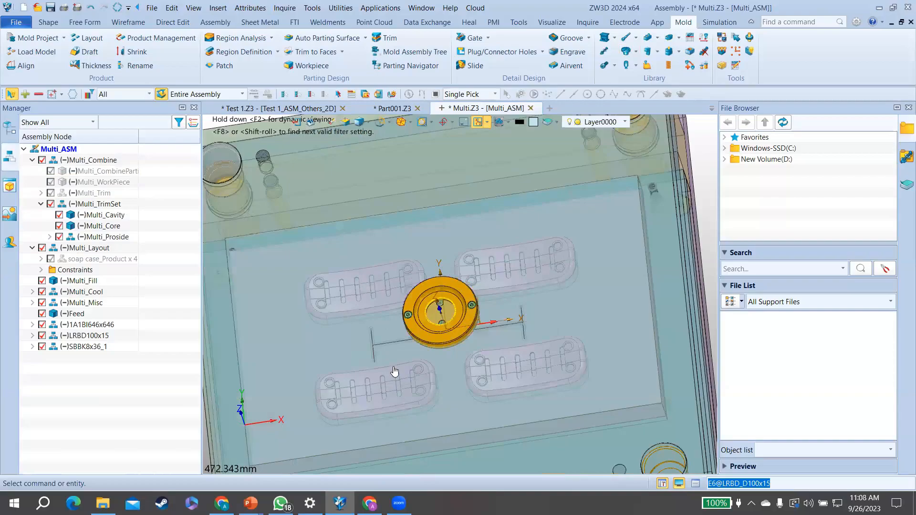
{"action": "scroll", "coordinate": [395, 371], "scroll_direction": "up", "scroll_amount": 1}
{"action": "right_click_drag", "start_coordinate": [394, 372], "coordinate": [415, 327]}
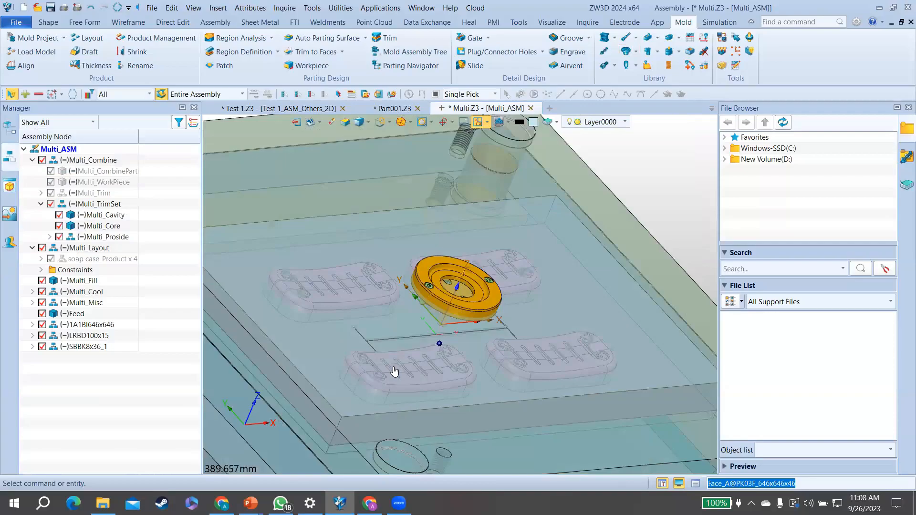
{"action": "right_click_drag", "start_coordinate": [395, 372], "coordinate": [432, 365]}
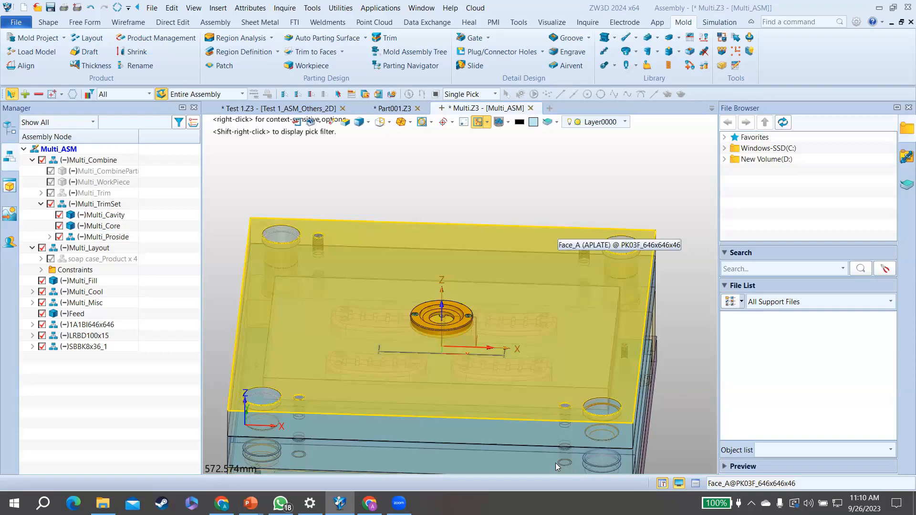
{"action": "middle_click_drag", "start_coordinate": [556, 463], "coordinate": [505, 451]}
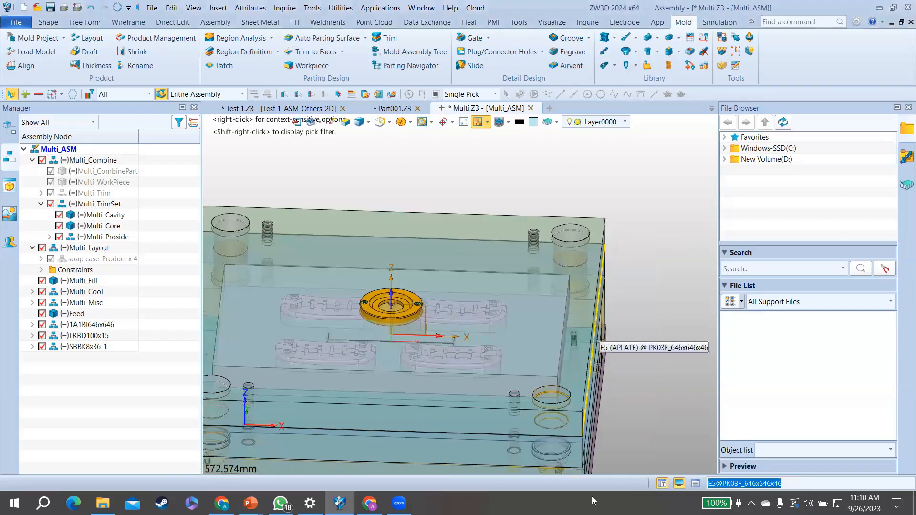
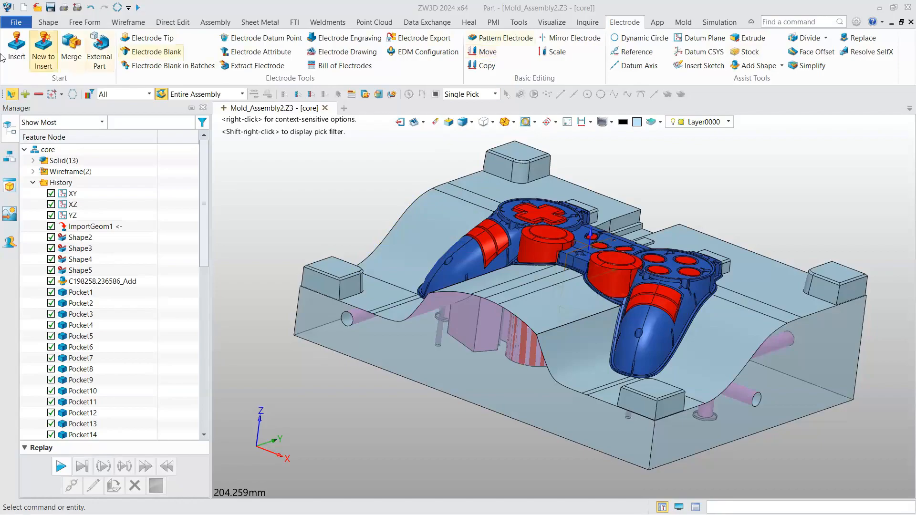
Step: Start an electrode tip along 0,0,1 on the floor face of the winged boss pocket between the controller core's two thumbstick cylinders
{"action": "left_click", "coordinate": [160, 44]}
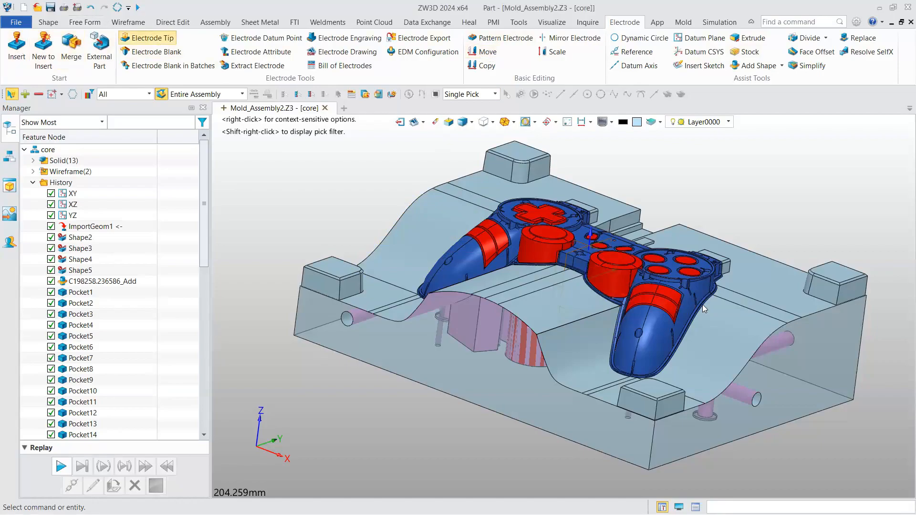
{"action": "left_click", "coordinate": [542, 248]}
{"action": "middle_click_drag", "start_coordinate": [552, 256], "coordinate": [550, 235]}
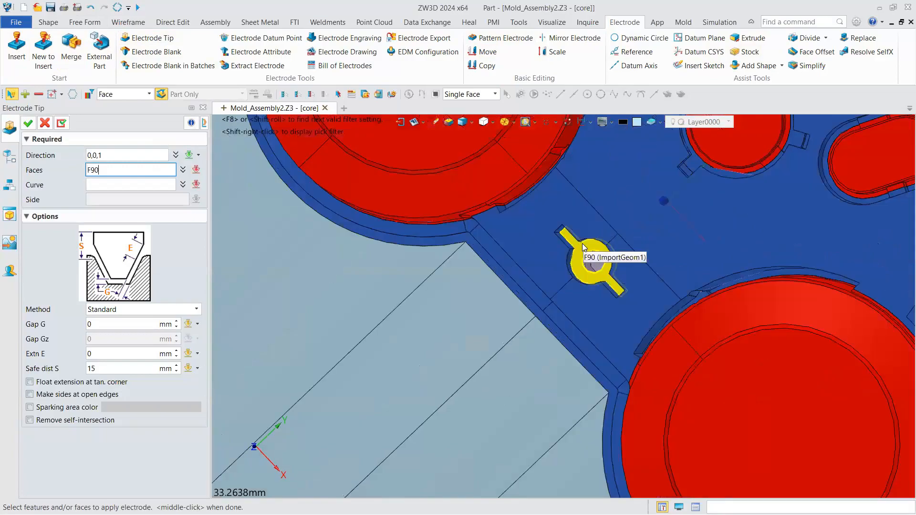
{"action": "left_click", "coordinate": [584, 247]}
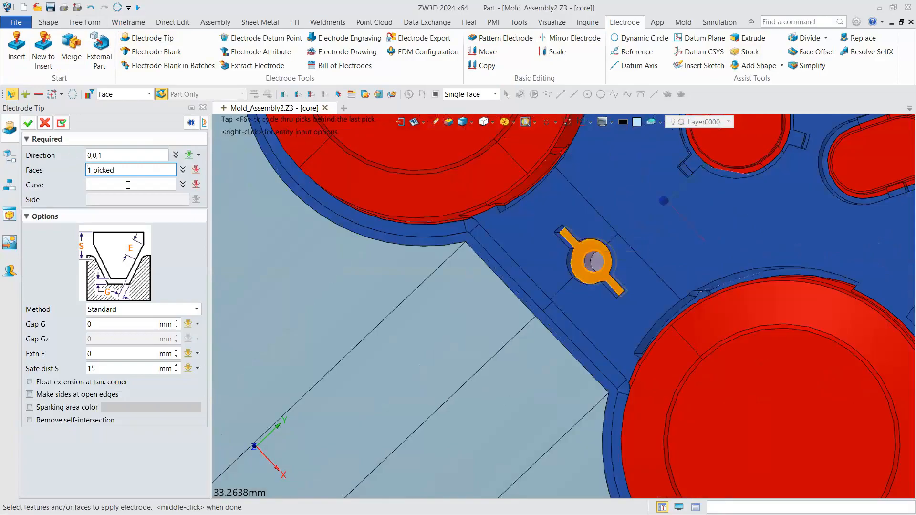
Step: Pick the ten edges around the winged boss pocket as the electrode tip's trimming curves
{"action": "left_click", "coordinate": [127, 185]}
{"action": "middle_click_drag", "start_coordinate": [506, 229], "coordinate": [618, 214]}
{"action": "left_click", "coordinate": [627, 220]}
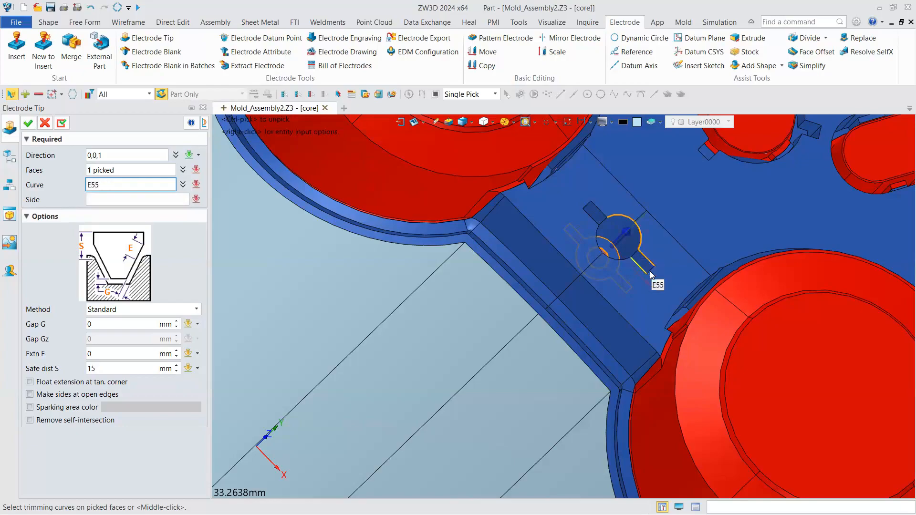
{"action": "scroll", "coordinate": [660, 265], "scroll_direction": "up", "scroll_amount": 2}
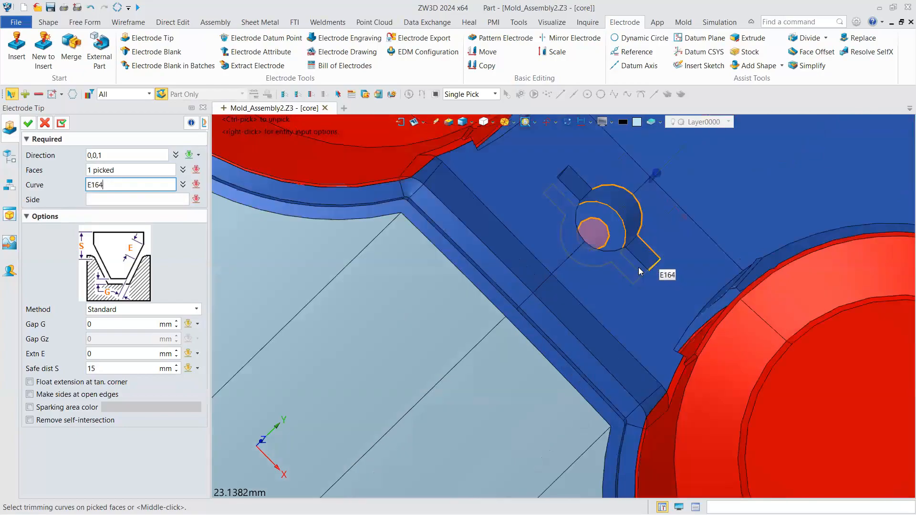
{"action": "left_click", "coordinate": [584, 250]}
{"action": "middle_click_drag", "start_coordinate": [585, 250], "coordinate": [553, 258]}
{"action": "left_click", "coordinate": [554, 260]}
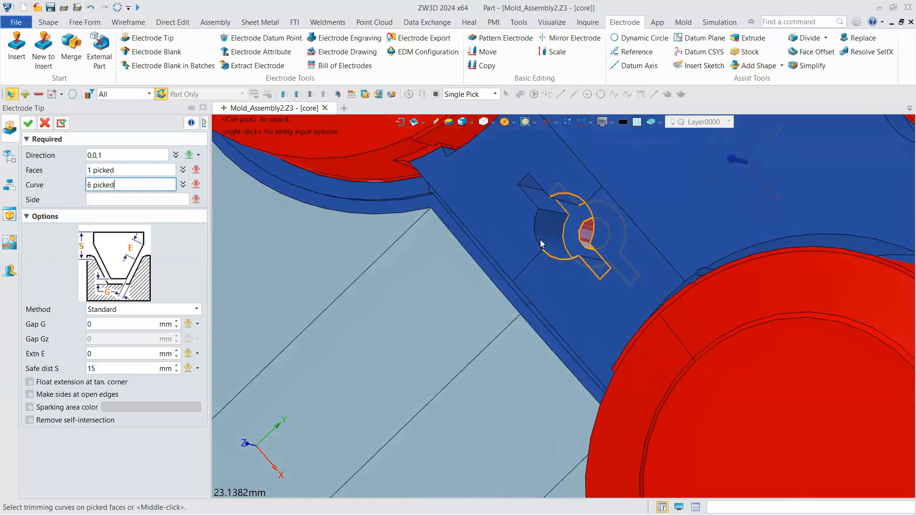
{"action": "left_click", "coordinate": [545, 251]}
{"action": "left_click", "coordinate": [534, 202]}
{"action": "left_click", "coordinate": [525, 177]}
{"action": "left_click", "coordinate": [525, 178]}
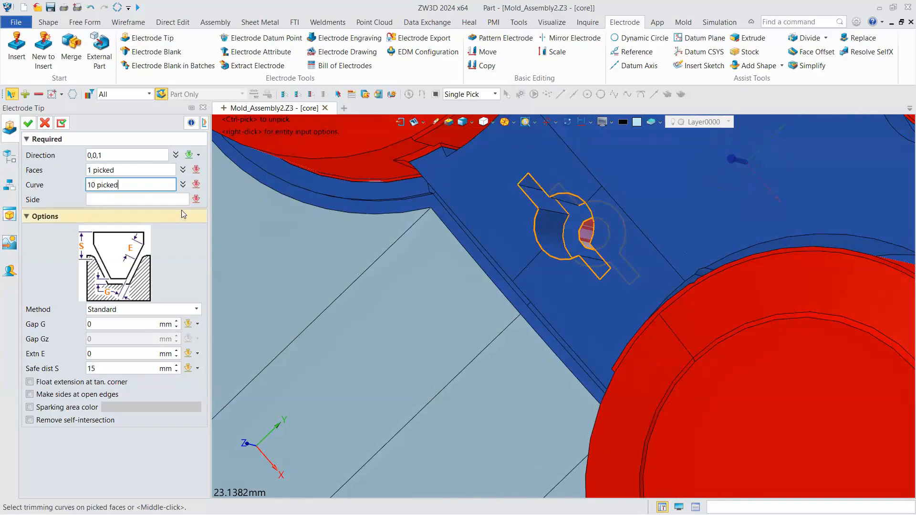
Step: Mark the inside of the pocket outline as the side to keep and create the electrode tip with the Standard method
{"action": "left_click", "coordinate": [199, 198]}
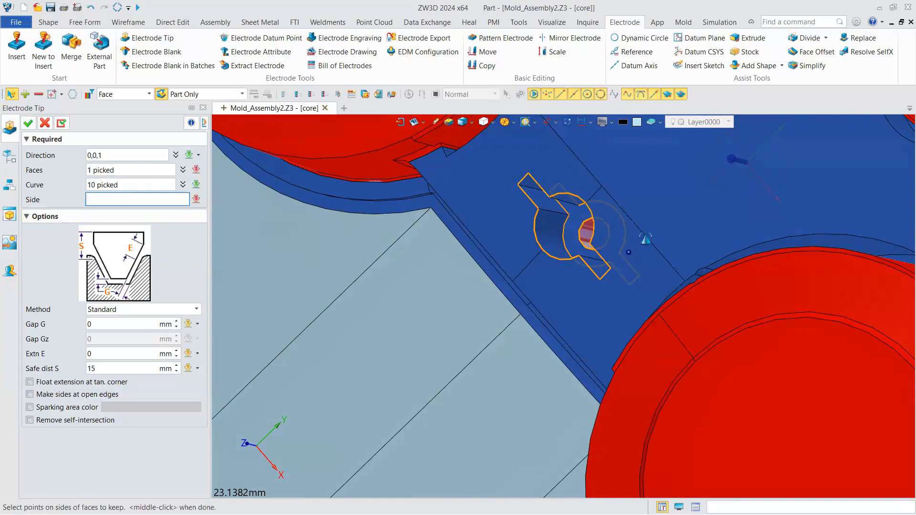
{"action": "right_click_drag", "start_coordinate": [644, 259], "coordinate": [573, 241]}
{"action": "left_click", "coordinate": [570, 238]}
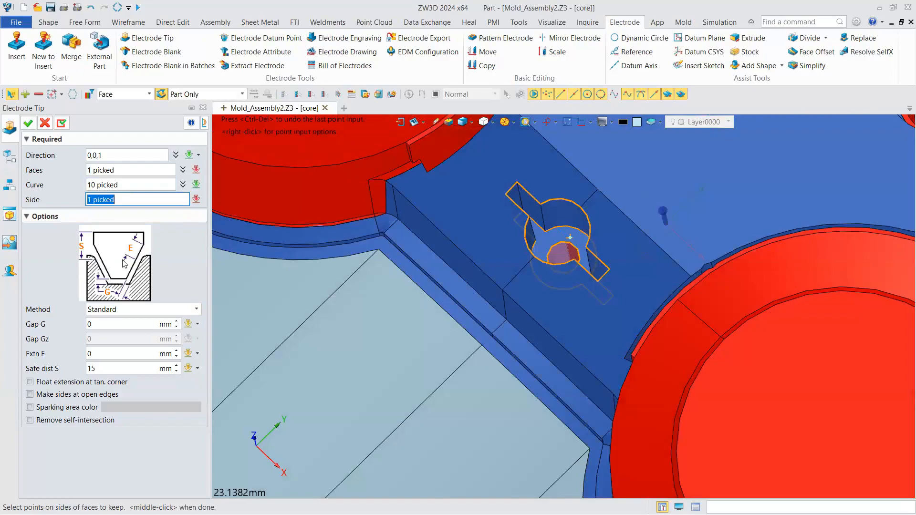
{"action": "left_click", "coordinate": [133, 309]}
{"action": "left_click", "coordinate": [132, 310]}
{"action": "left_click", "coordinate": [32, 127]}
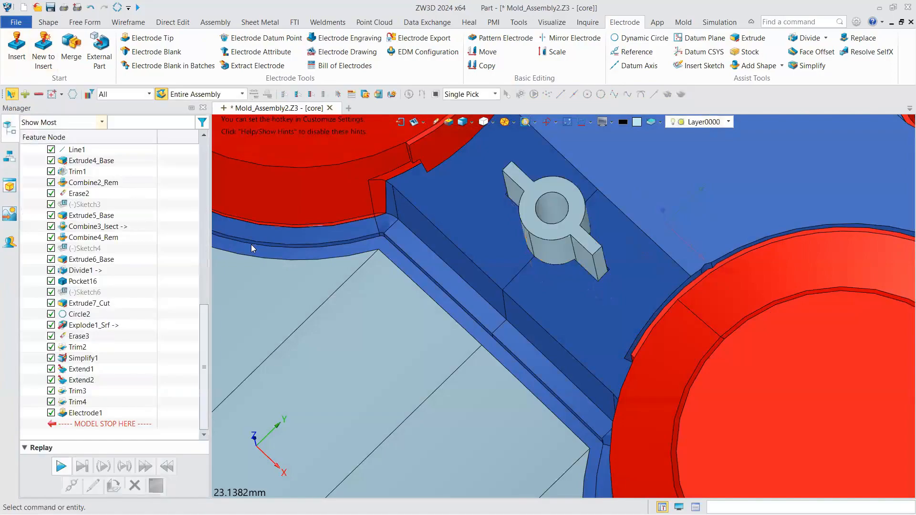
Step: Examine the new electrode tip and the surrounding button, cylinder and boss features of the controller core
{"action": "right_click_drag", "start_coordinate": [533, 256], "coordinate": [580, 213]}
{"action": "scroll", "coordinate": [581, 214], "scroll_direction": "down", "scroll_amount": 1}
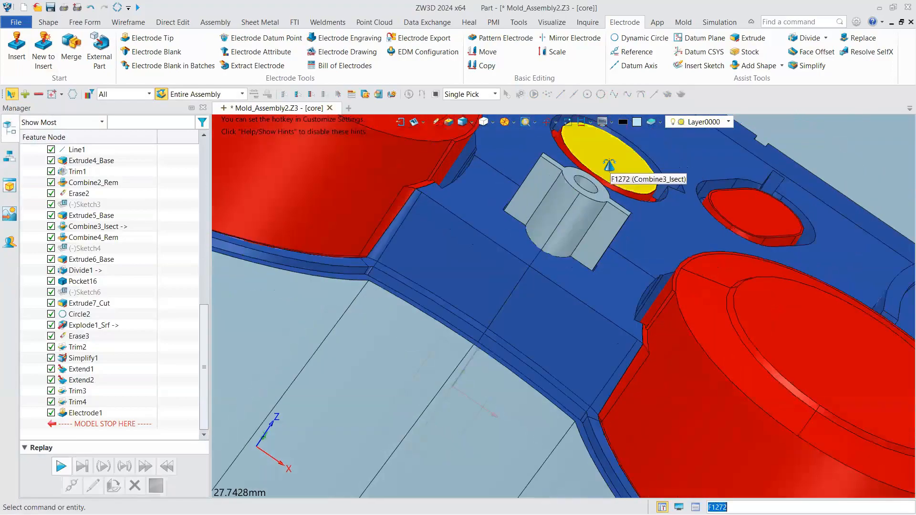
{"action": "middle_click_drag", "start_coordinate": [475, 230], "coordinate": [460, 240]}
{"action": "middle_click_drag", "start_coordinate": [549, 202], "coordinate": [433, 254]}
{"action": "right_click_drag", "start_coordinate": [433, 254], "coordinate": [423, 256]}
{"action": "scroll", "coordinate": [422, 256], "scroll_direction": "down", "scroll_amount": 3}
{"action": "middle_click_drag", "start_coordinate": [455, 212], "coordinate": [497, 152]}
{"action": "middle_click_drag", "start_coordinate": [477, 196], "coordinate": [470, 290]}
{"action": "right_click_drag", "start_coordinate": [469, 242], "coordinate": [470, 201]}
{"action": "scroll", "coordinate": [473, 205], "scroll_direction": "down", "scroll_amount": 2}
{"action": "middle_click_drag", "start_coordinate": [592, 291], "coordinate": [590, 284]}
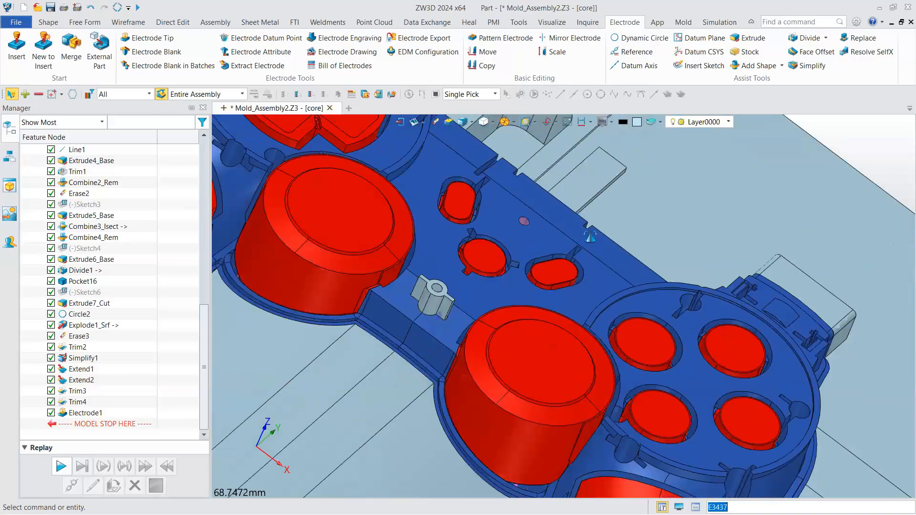
{"action": "middle_click_drag", "start_coordinate": [590, 252], "coordinate": [590, 235]}
{"action": "middle_click_drag", "start_coordinate": [538, 357], "coordinate": [538, 327]}
{"action": "scroll", "coordinate": [553, 398], "scroll_direction": "down", "scroll_amount": 2}
{"action": "middle_click_drag", "start_coordinate": [574, 458], "coordinate": [553, 290]}
{"action": "right_click_drag", "start_coordinate": [460, 285], "coordinate": [415, 297]}
{"action": "middle_click_drag", "start_coordinate": [409, 163], "coordinate": [525, 270]}
{"action": "right_click_drag", "start_coordinate": [477, 286], "coordinate": [427, 313]}
Step: Create a second electrode tip along 0,0,1 on the ring-shaped floor face of the winged boss pocket near the ribbed grip
{"action": "scroll", "coordinate": [434, 177], "scroll_direction": "up", "scroll_amount": 1}
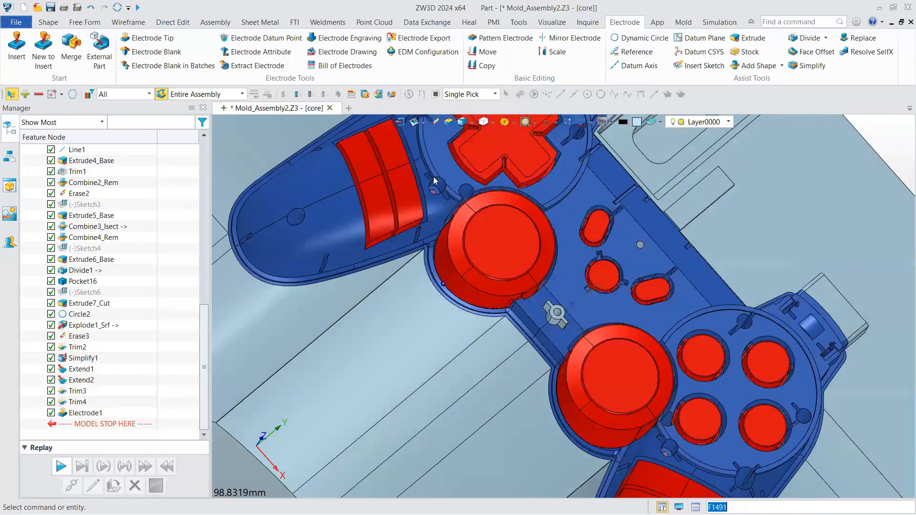
{"action": "scroll", "coordinate": [436, 192], "scroll_direction": "up", "scroll_amount": 1}
{"action": "scroll", "coordinate": [424, 196], "scroll_direction": "up", "scroll_amount": 1}
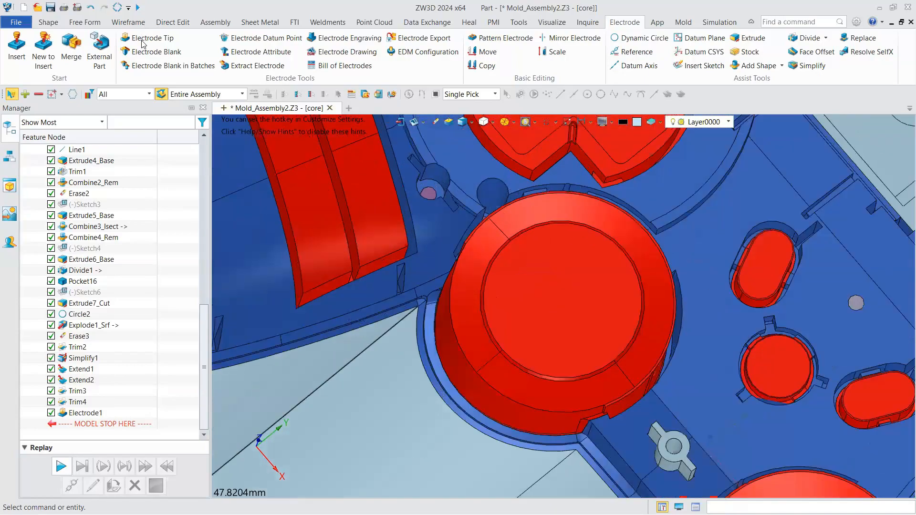
{"action": "left_click", "coordinate": [292, 144]}
{"action": "left_click", "coordinate": [148, 38]}
{"action": "left_click", "coordinate": [452, 194]}
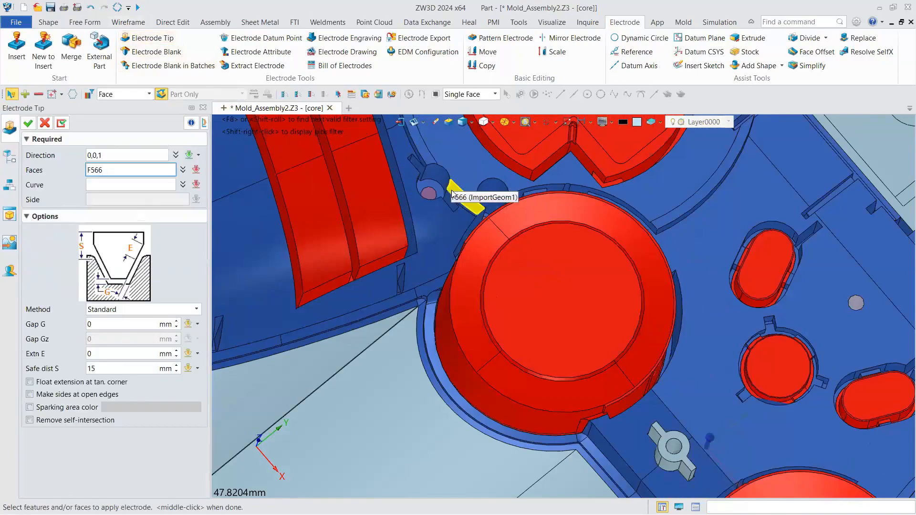
{"action": "scroll", "coordinate": [449, 190], "scroll_direction": "up", "scroll_amount": 1}
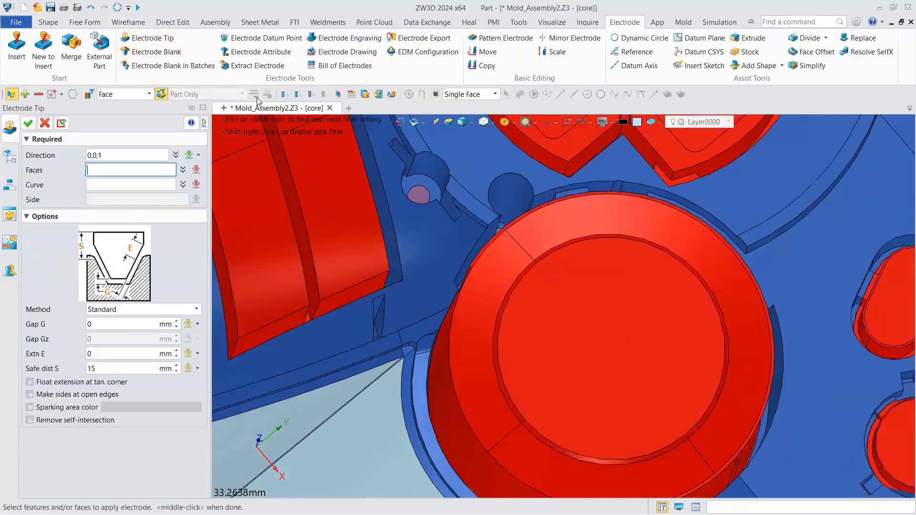
{"action": "scroll", "coordinate": [426, 183], "scroll_direction": "up", "scroll_amount": 1}
{"action": "left_click", "coordinate": [425, 183]}
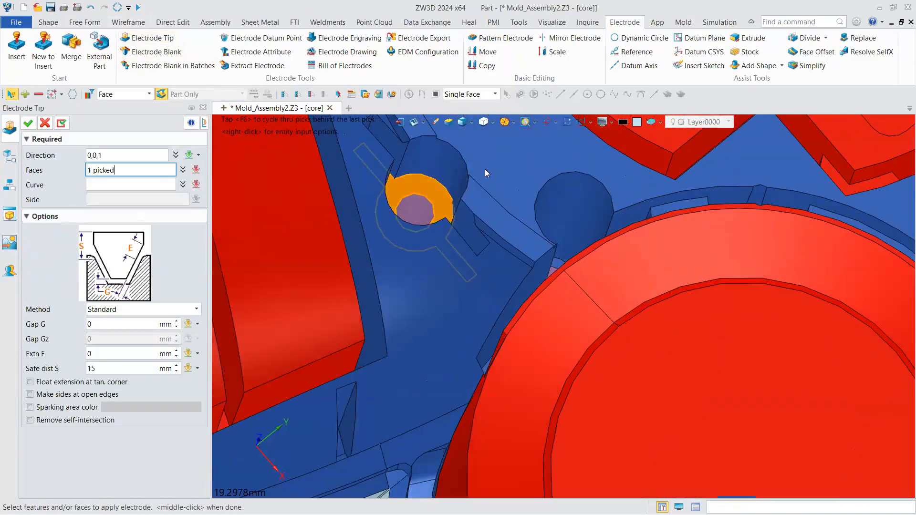
{"action": "left_click", "coordinate": [29, 125]}
{"action": "scroll", "coordinate": [464, 235], "scroll_direction": "down", "scroll_amount": 1}
{"action": "scroll", "coordinate": [464, 235], "scroll_direction": "down", "scroll_amount": 4}
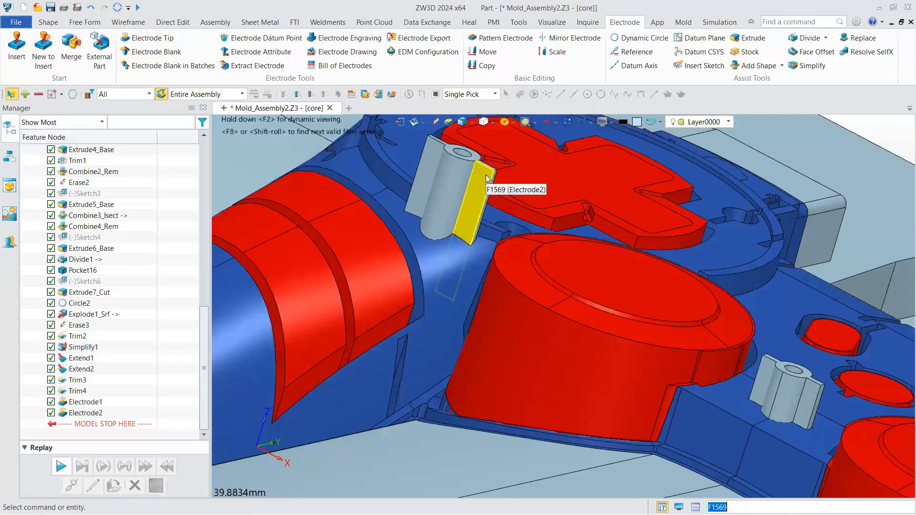
{"action": "scroll", "coordinate": [485, 180], "scroll_direction": "down", "scroll_amount": 2}
{"action": "right_click_drag", "start_coordinate": [447, 202], "coordinate": [448, 240]}
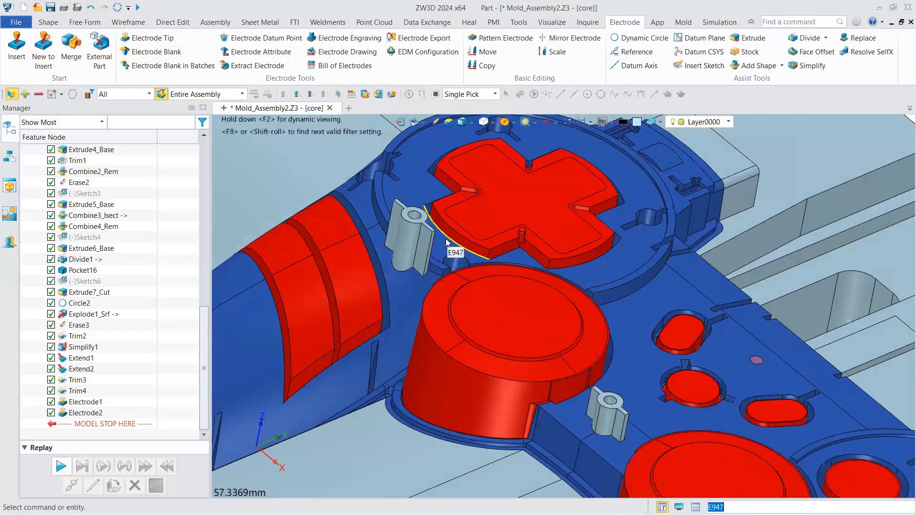
{"action": "left_click", "coordinate": [160, 56]}
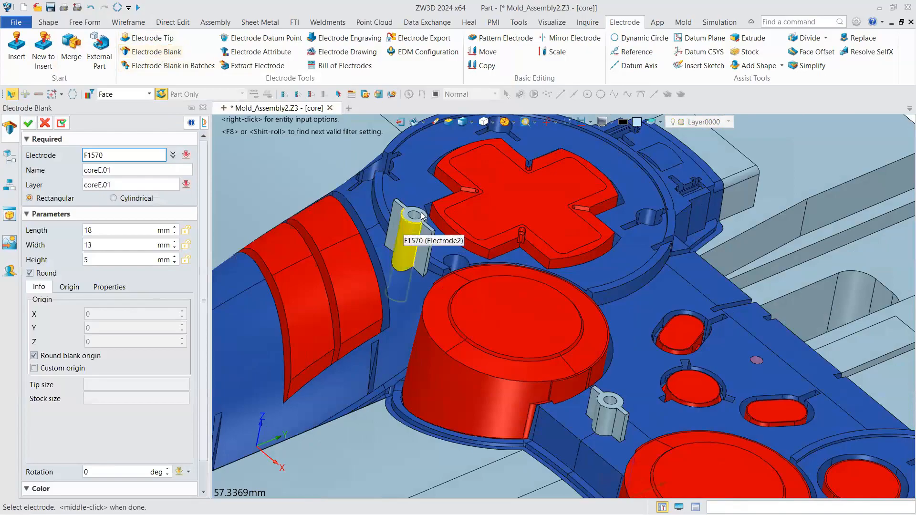
{"action": "left_click", "coordinate": [419, 215]}
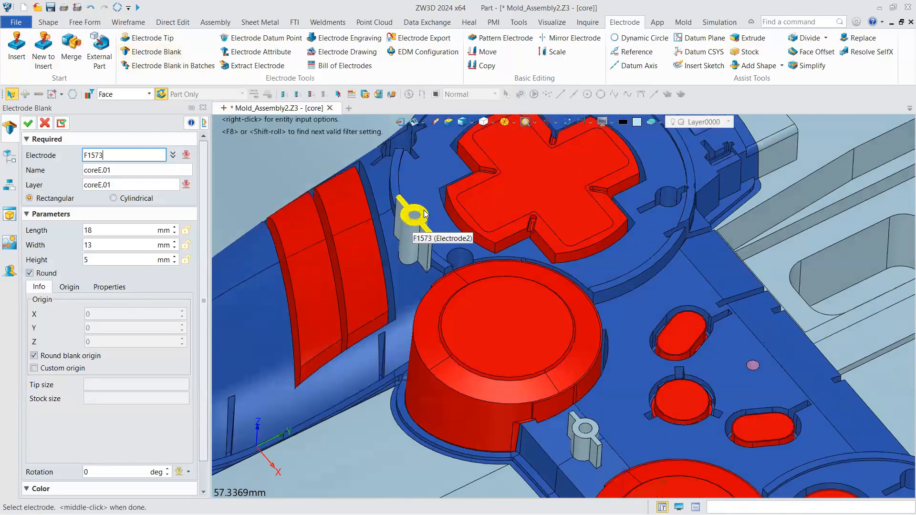
{"action": "left_click", "coordinate": [594, 428]}
{"action": "middle_click_drag", "start_coordinate": [594, 374], "coordinate": [629, 374]}
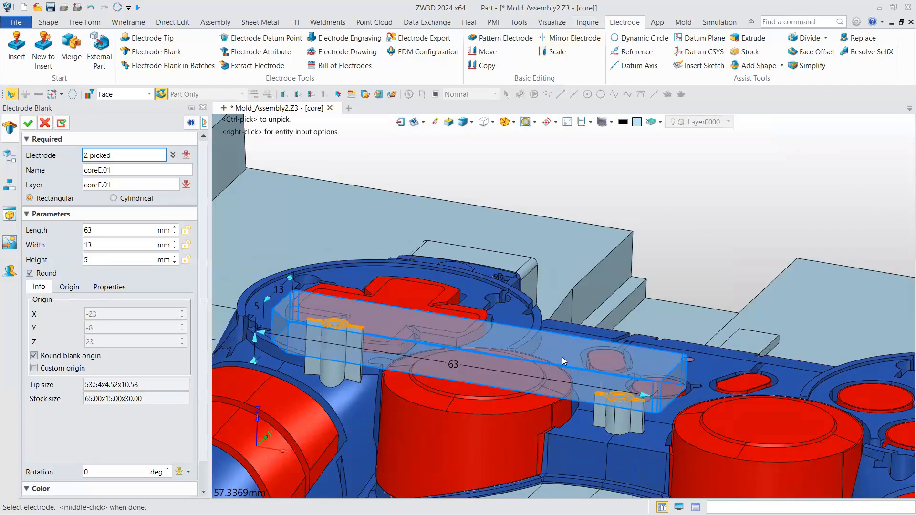
{"action": "middle_click_drag", "start_coordinate": [553, 378], "coordinate": [626, 327]}
{"action": "left_click", "coordinate": [46, 122]}
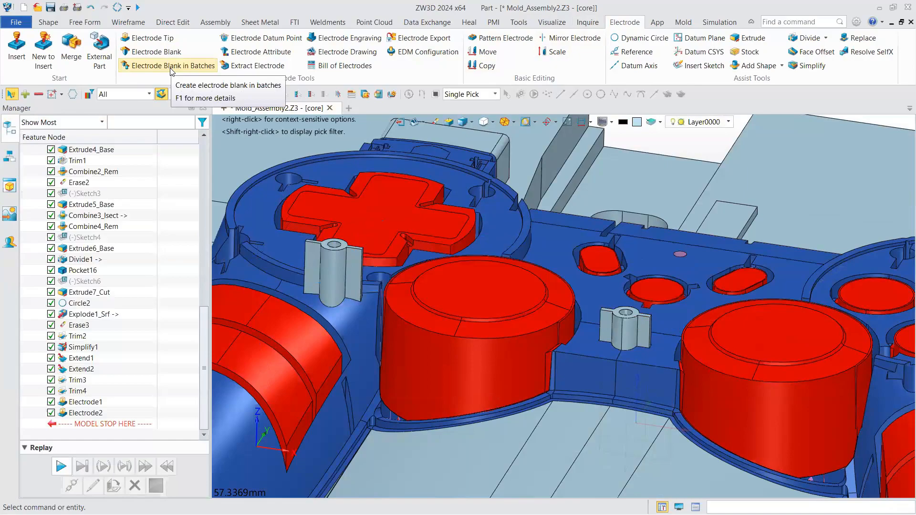
Step: Start a batch of rectangular electrode blanks and pick both winged boss electrode tips, keeping a separate blank for each
{"action": "left_click", "coordinate": [172, 70]}
{"action": "middle_click_drag", "start_coordinate": [301, 349], "coordinate": [305, 312]}
{"action": "right_click_drag", "start_coordinate": [305, 312], "coordinate": [310, 355]}
{"action": "left_click", "coordinate": [309, 322]}
{"action": "left_click", "coordinate": [592, 425]}
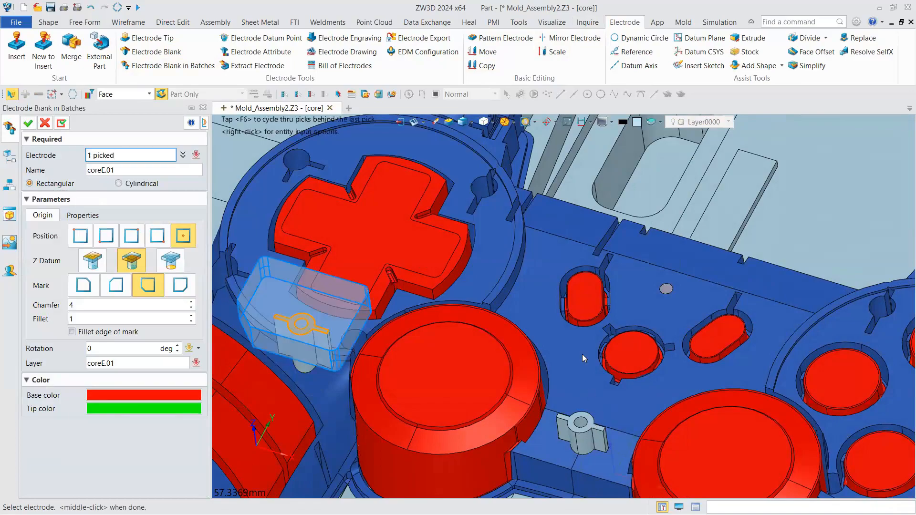
{"action": "middle_click_drag", "start_coordinate": [587, 319], "coordinate": [592, 193]}
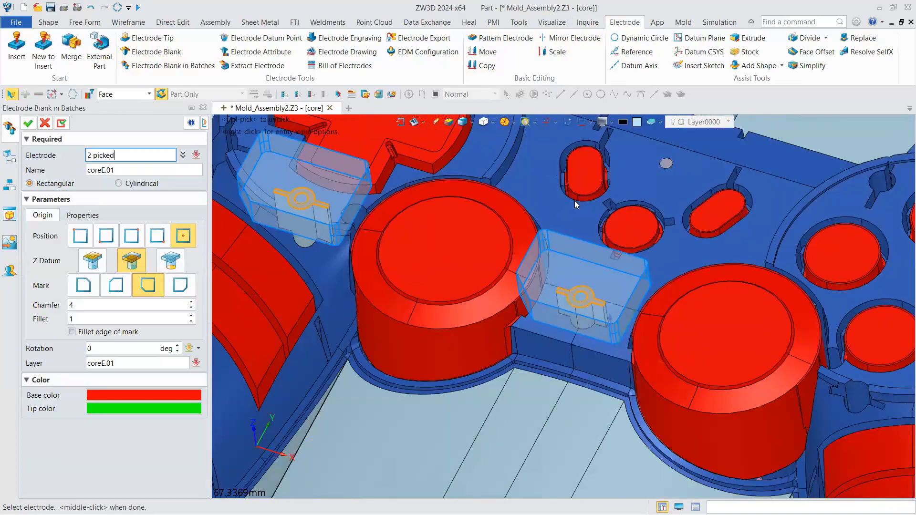
{"action": "scroll", "coordinate": [575, 201], "scroll_direction": "down", "scroll_amount": 2}
{"action": "mouse_move", "coordinate": [574, 200]}
{"action": "right_mouse_down"}
{"action": "mouse_move", "coordinate": [574, 187]}
{"action": "mouse_move", "coordinate": [576, 205]}
{"action": "right_mouse_up"}
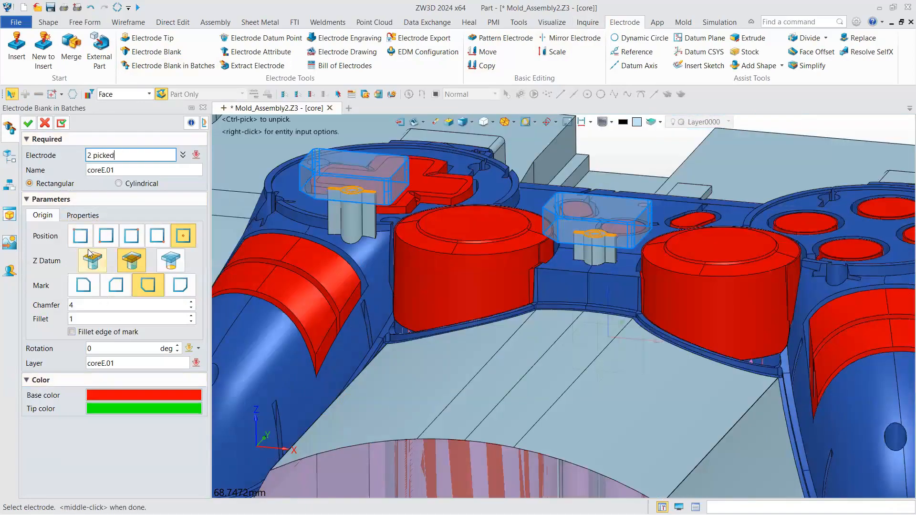
Step: Set the blanks' origin to their chamfered corner with the Z datum on the top face and create both blanks
{"action": "left_click", "coordinate": [68, 219]}
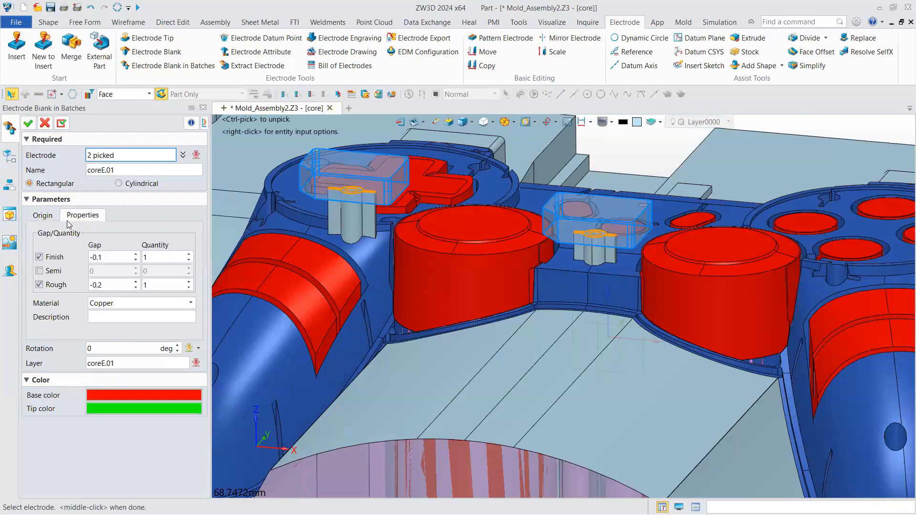
{"action": "left_click", "coordinate": [43, 217]}
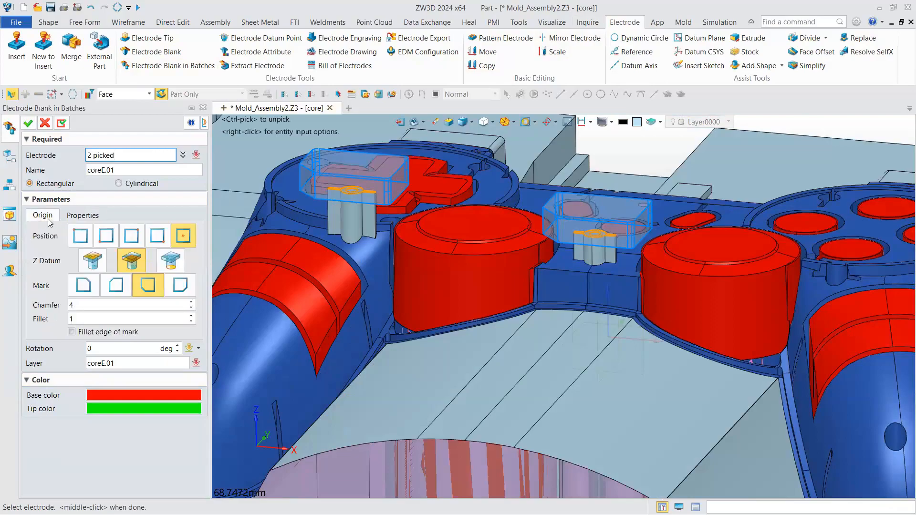
{"action": "scroll", "coordinate": [105, 307], "scroll_direction": "down", "scroll_amount": 1}
{"action": "scroll", "coordinate": [104, 313], "scroll_direction": "up", "scroll_amount": 1}
{"action": "left_click", "coordinate": [95, 320]}
{"action": "left_click", "coordinate": [91, 260]}
{"action": "left_click", "coordinate": [106, 235]}
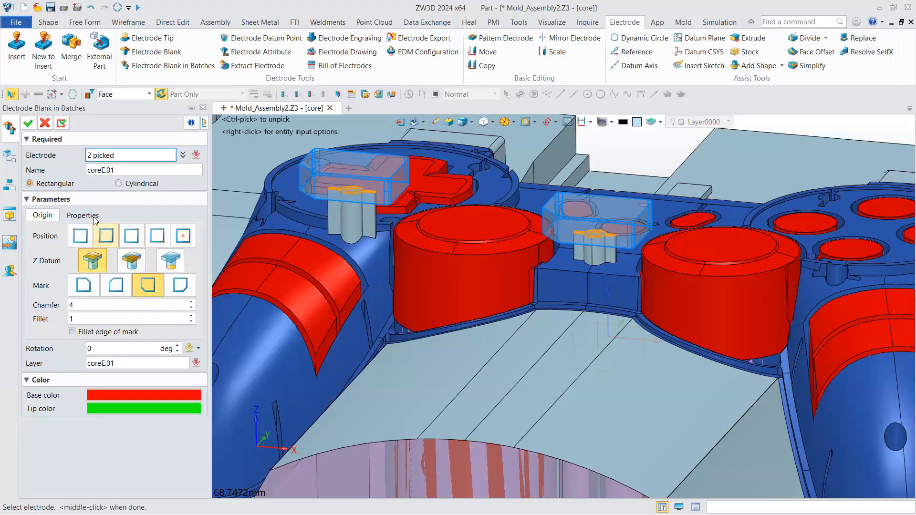
{"action": "left_click", "coordinate": [28, 124]}
Step: Edit the attributes of electrode coreE.01, setting its material to Graphite and its finish gap to -0.2
{"action": "right_click_drag", "start_coordinate": [538, 265], "coordinate": [552, 246]}
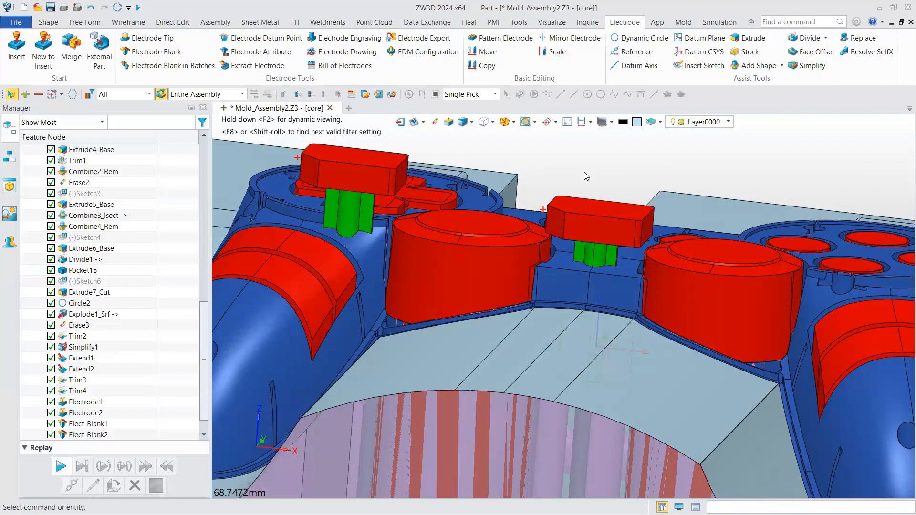
{"action": "left_click", "coordinate": [242, 52]}
{"action": "left_click", "coordinate": [344, 180]}
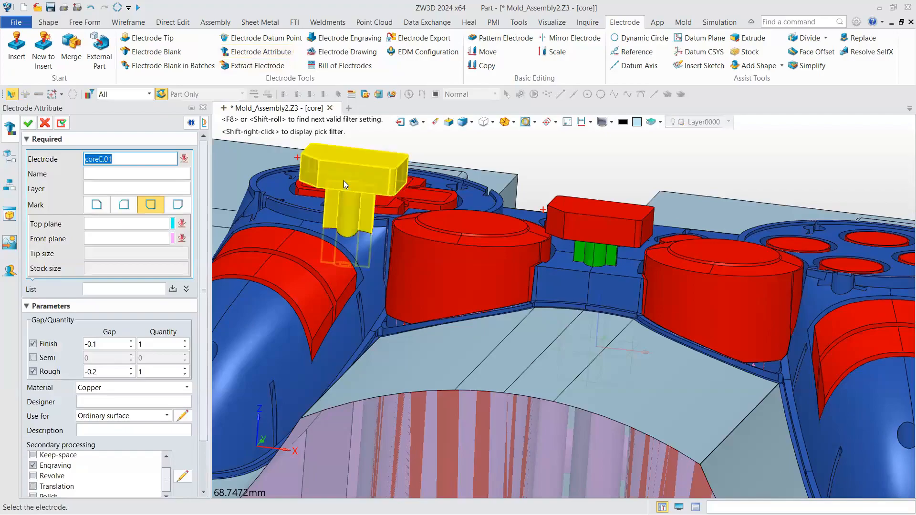
{"action": "left_click", "coordinate": [344, 180]}
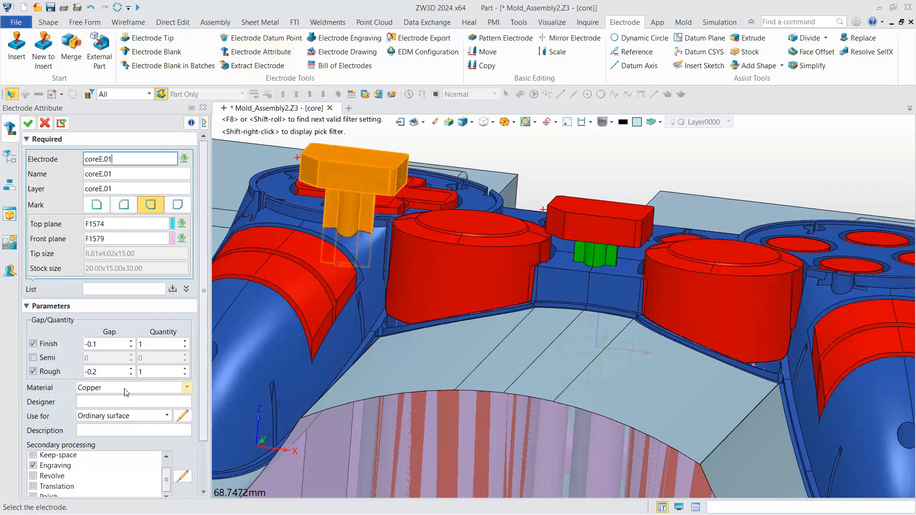
{"action": "left_click", "coordinate": [129, 391]}
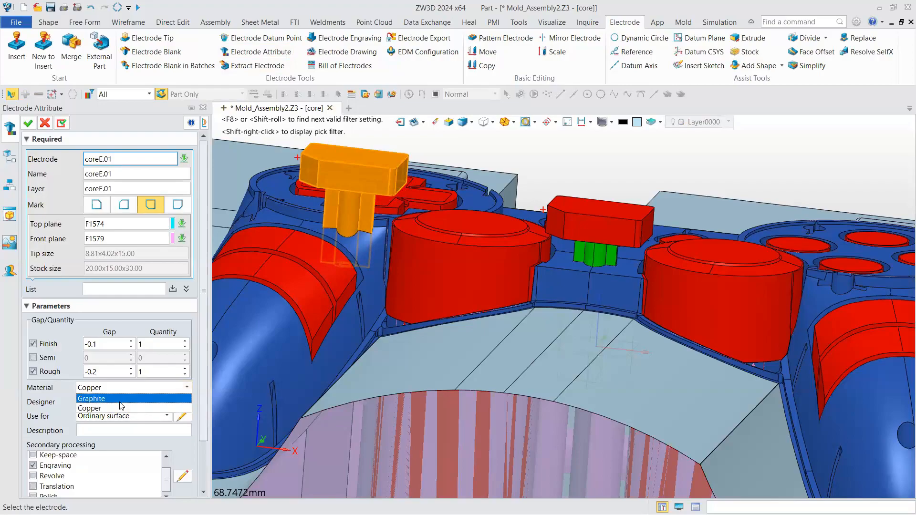
{"action": "left_click", "coordinate": [121, 401]}
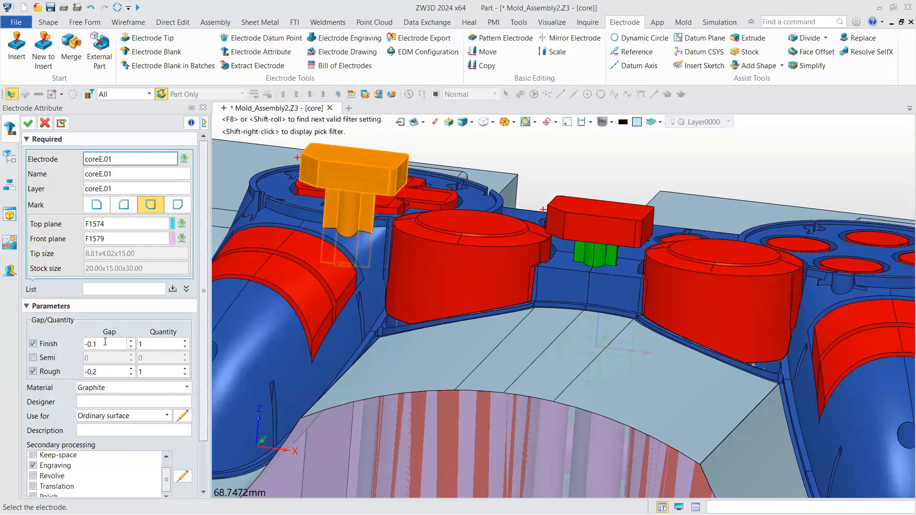
{"action": "scroll", "coordinate": [105, 343], "scroll_direction": "down", "scroll_amount": 1}
{"action": "scroll", "coordinate": [56, 411], "scroll_direction": "down", "scroll_amount": 2}
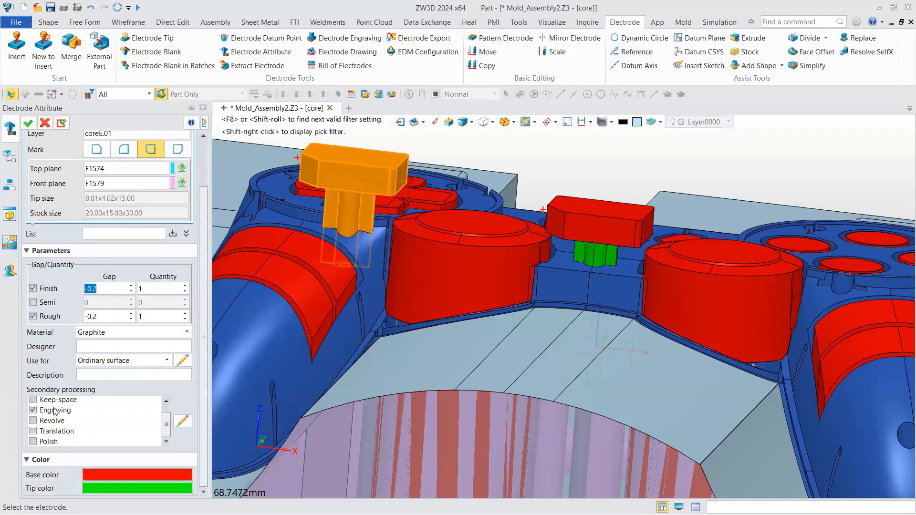
{"action": "left_click", "coordinate": [27, 124]}
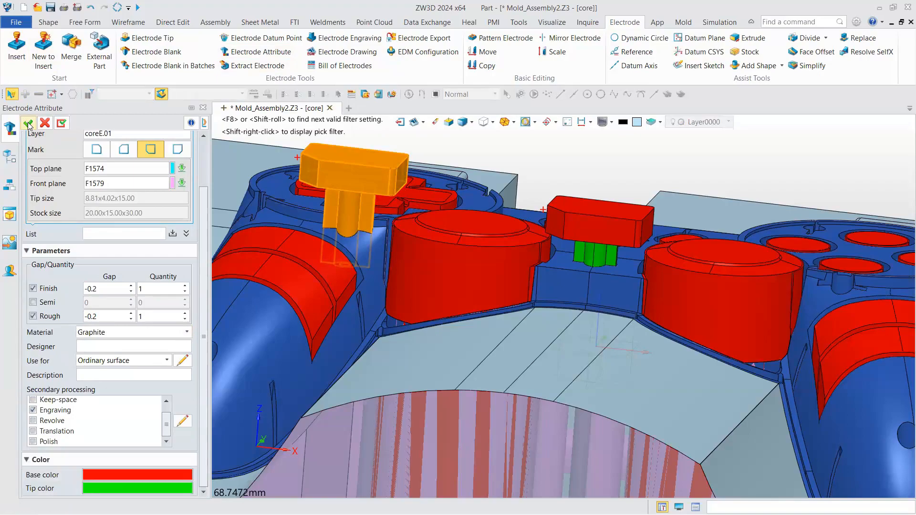
Step: Engrave the electrode names coreE.01 and coreE.02 on the top faces of their blanks with a text size of 3 mm
{"action": "middle_click_drag", "start_coordinate": [595, 193], "coordinate": [346, 203]}
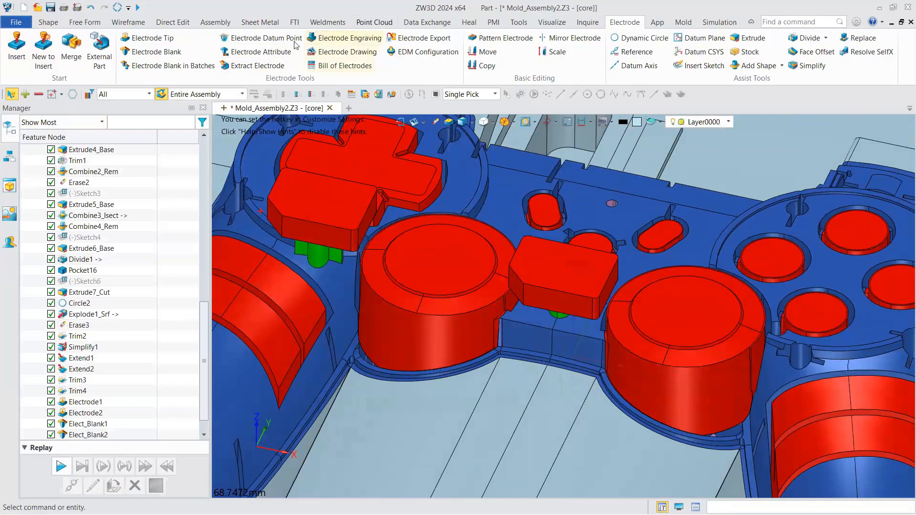
{"action": "left_click", "coordinate": [366, 44]}
{"action": "left_click", "coordinate": [338, 201]}
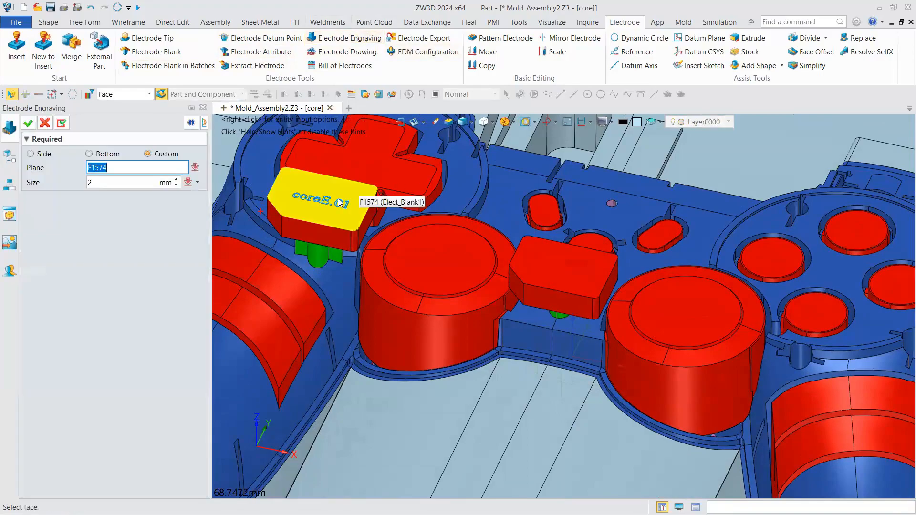
{"action": "left_click", "coordinate": [337, 199]}
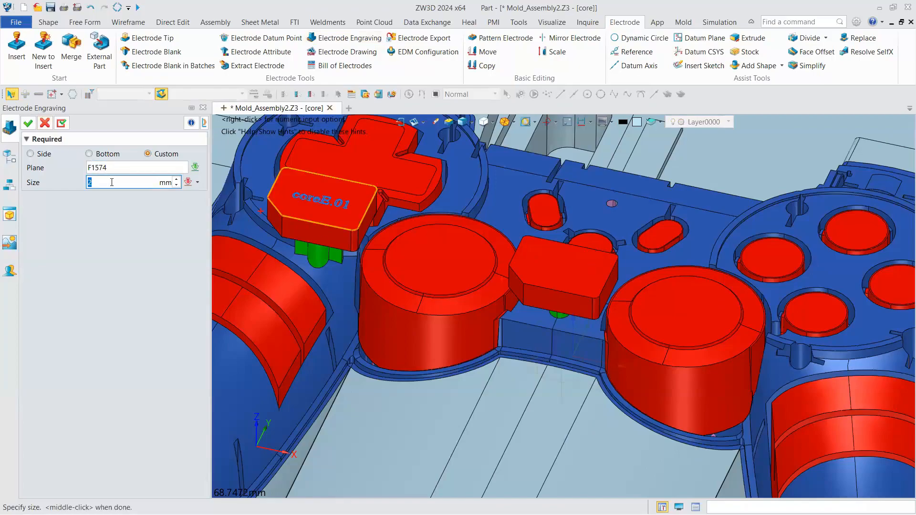
{"action": "scroll", "coordinate": [112, 182], "scroll_direction": "down", "scroll_amount": 1}
{"action": "scroll", "coordinate": [112, 183], "scroll_direction": "up", "scroll_amount": 2}
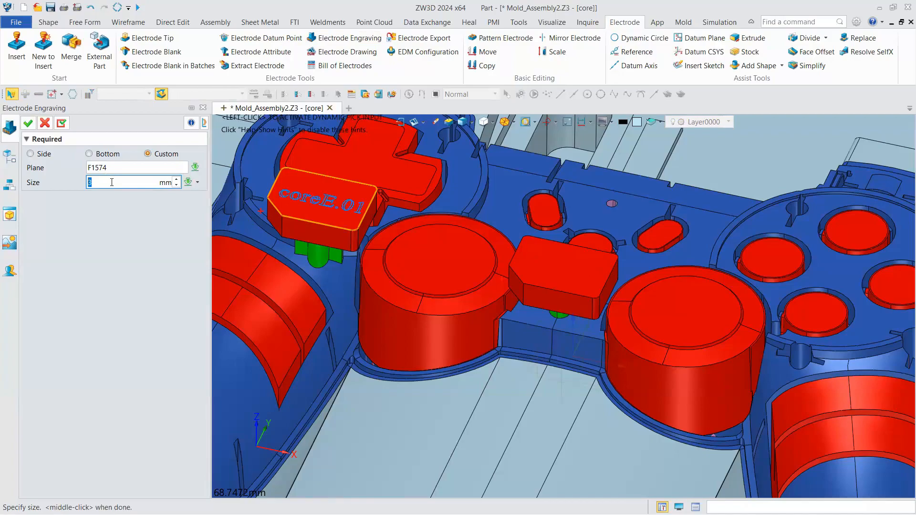
{"action": "left_click", "coordinate": [61, 123]}
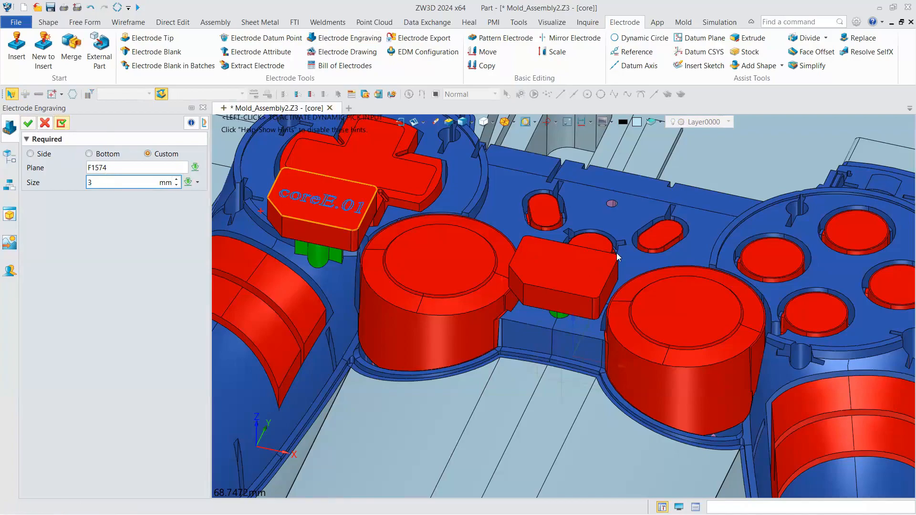
{"action": "left_click", "coordinate": [574, 279]}
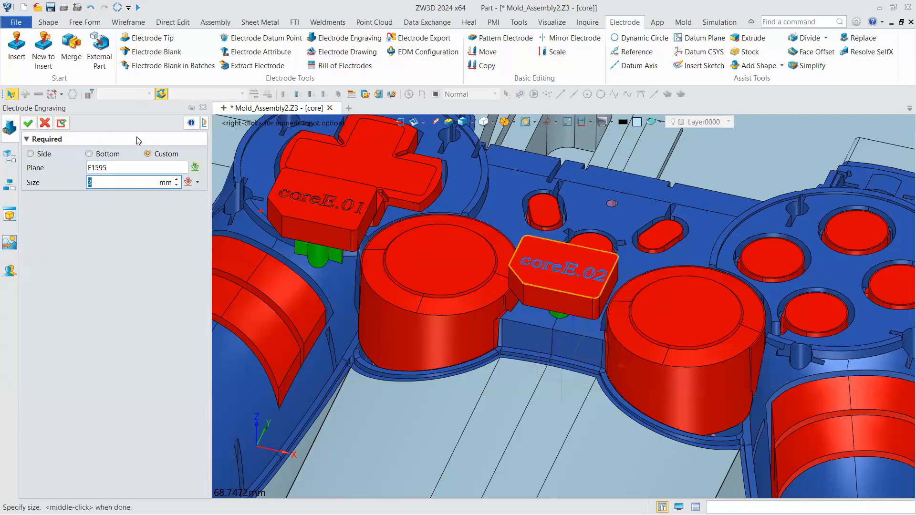
{"action": "left_click", "coordinate": [30, 124]}
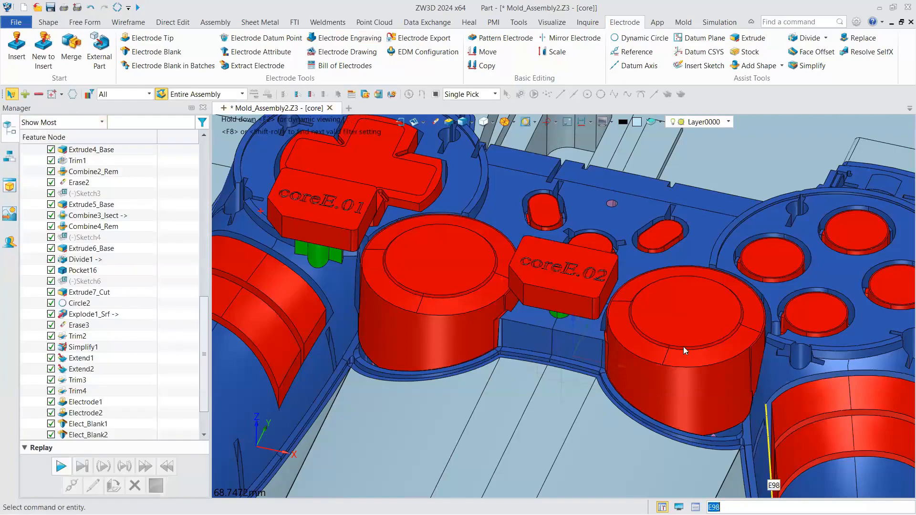
Step: Create the electrode drawing for workpiece core with electrodes coreE.01 and coreE.02, using the Default method and Ordinate EDM dimension style
{"action": "scroll", "coordinate": [430, 460], "scroll_direction": "down", "scroll_amount": 2}
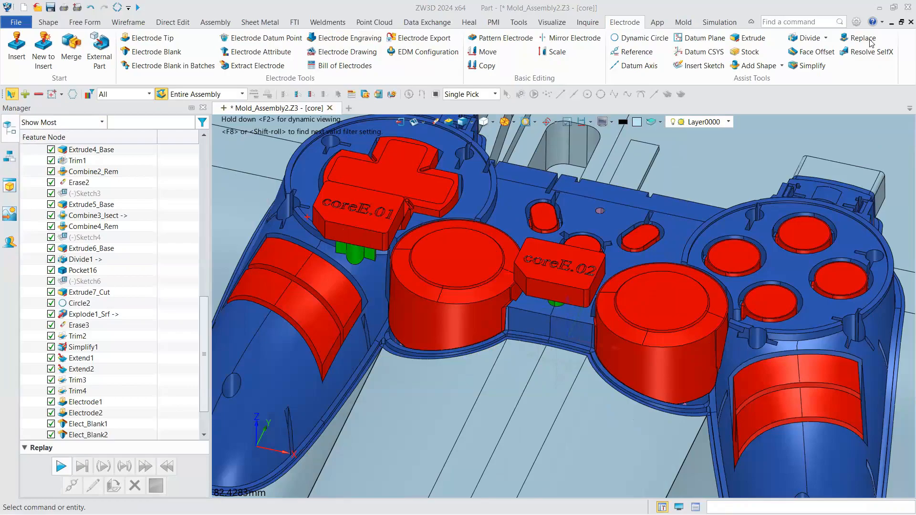
{"action": "scroll", "coordinate": [480, 231], "scroll_direction": "down", "scroll_amount": 2}
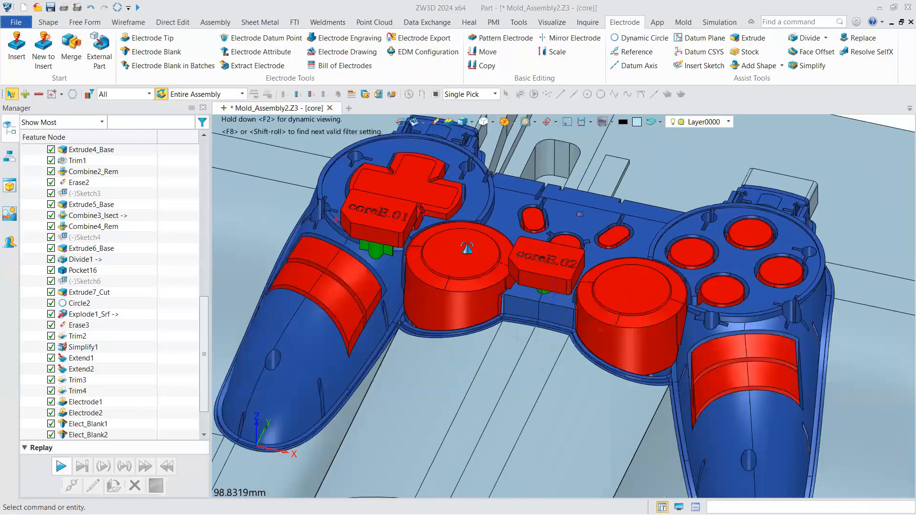
{"action": "right_click_drag", "start_coordinate": [467, 249], "coordinate": [458, 272]}
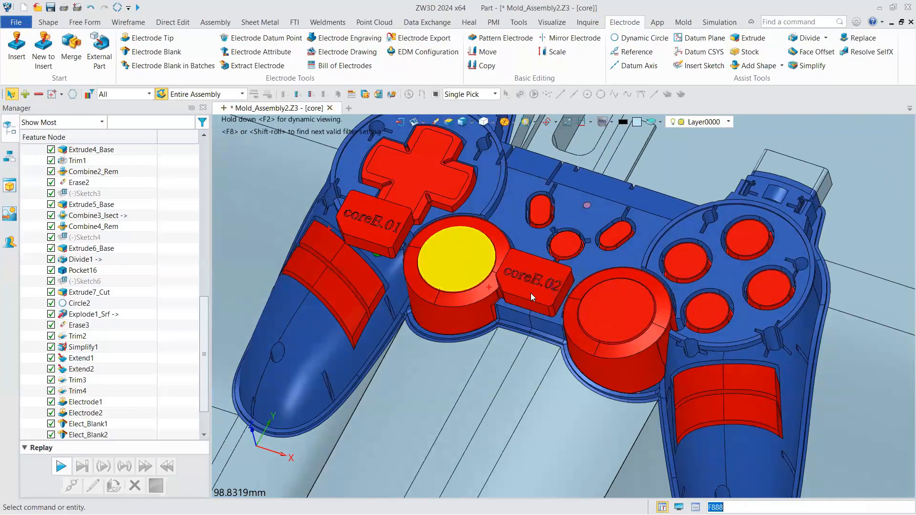
{"action": "scroll", "coordinate": [531, 293], "scroll_direction": "up", "scroll_amount": 2}
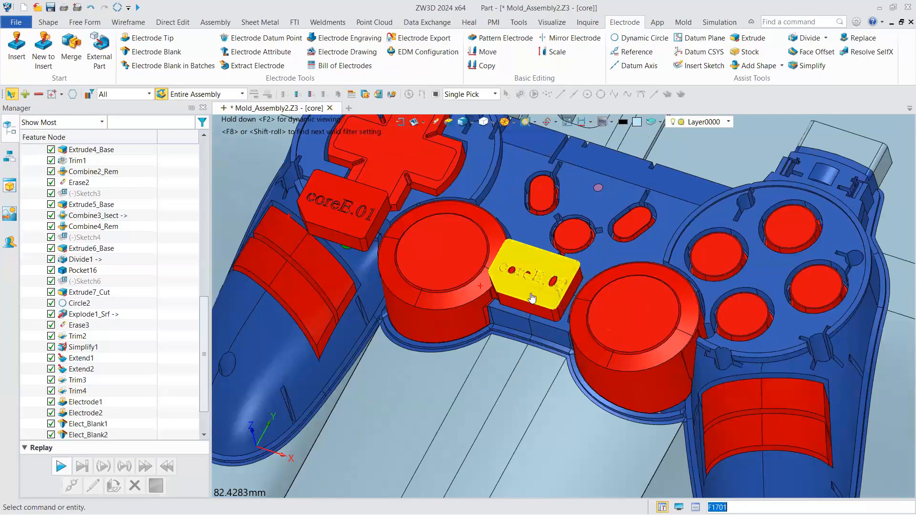
{"action": "left_click", "coordinate": [348, 52]}
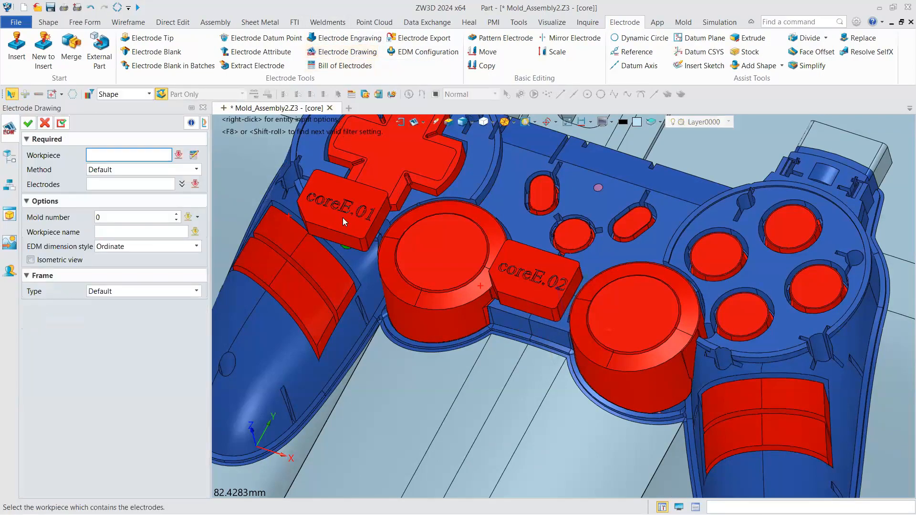
{"action": "left_click", "coordinate": [467, 176]}
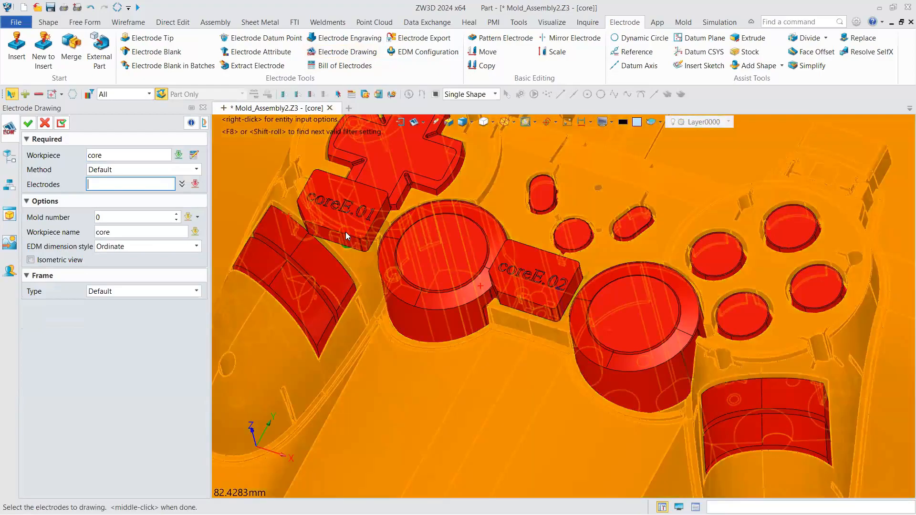
{"action": "middle_click", "coordinate": [345, 232]}
{"action": "left_click", "coordinate": [345, 233]}
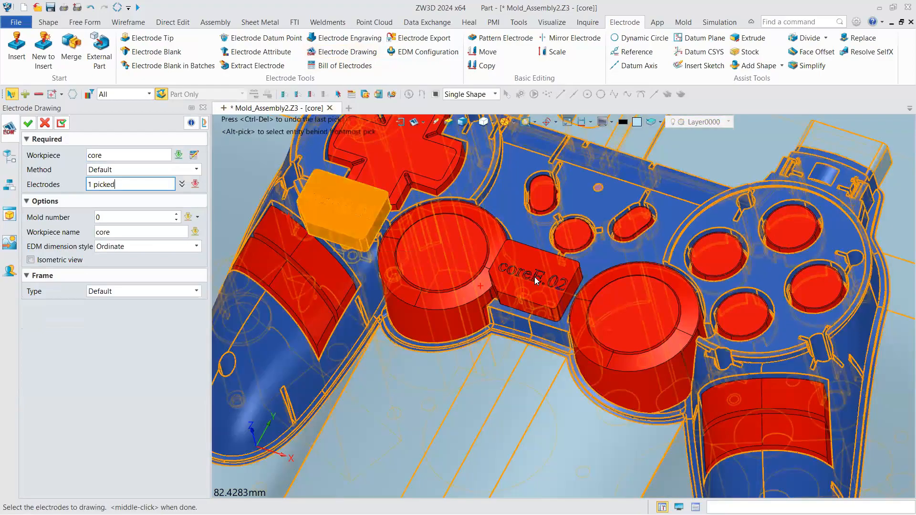
{"action": "left_click", "coordinate": [507, 280]}
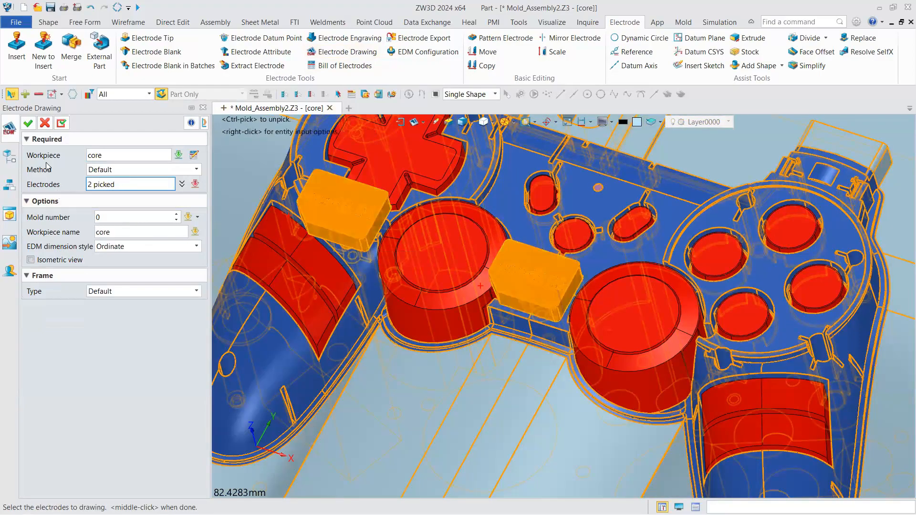
{"action": "left_click", "coordinate": [36, 123]}
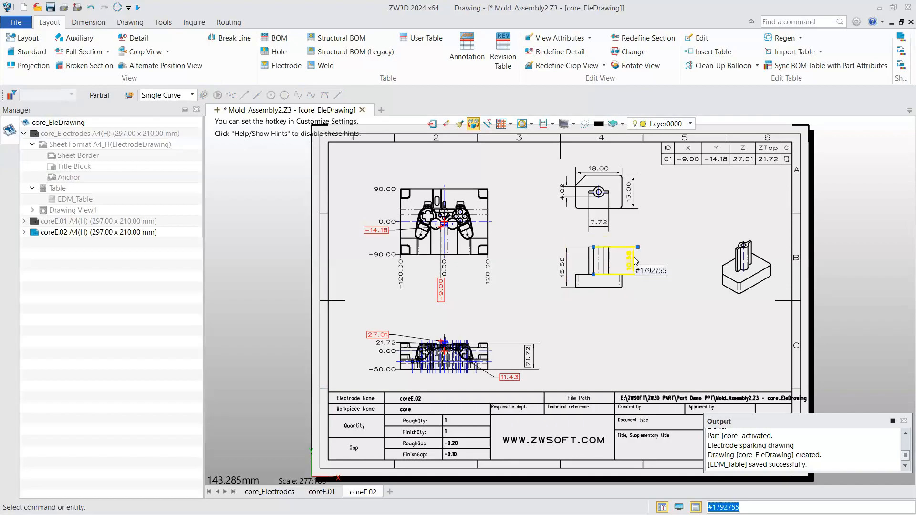
Step: Examine the electrode views on the coreE.02 sheet and the electrode table on the core_Electrodes sheet
{"action": "scroll", "coordinate": [635, 260], "scroll_direction": "up", "scroll_amount": 3}
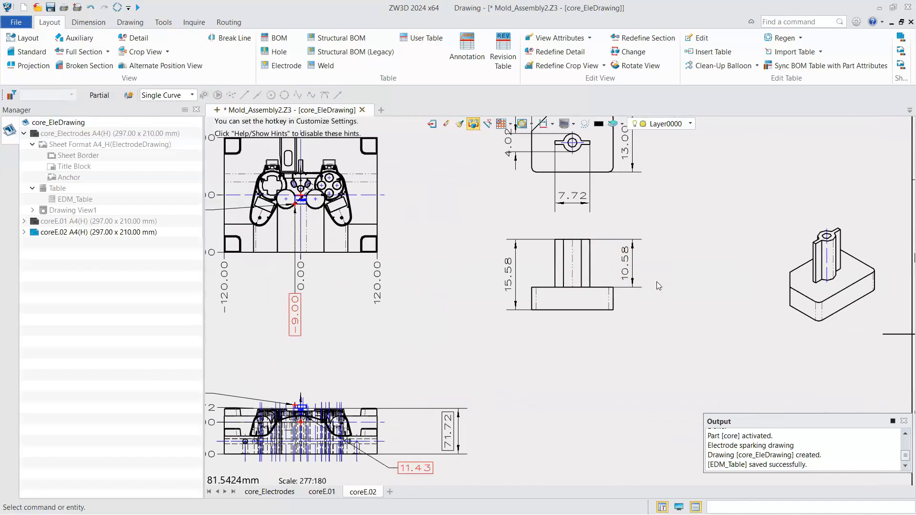
{"action": "middle_click_drag", "start_coordinate": [699, 216], "coordinate": [617, 330]}
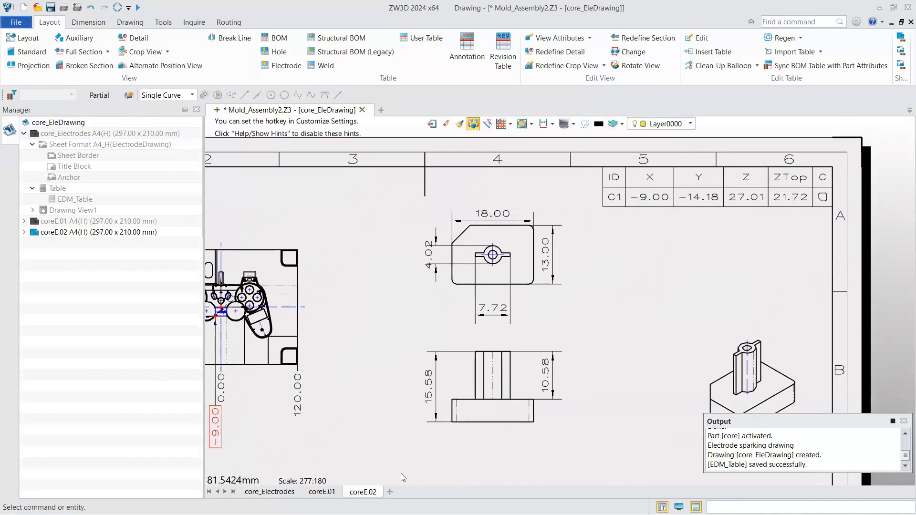
{"action": "left_click", "coordinate": [277, 492]}
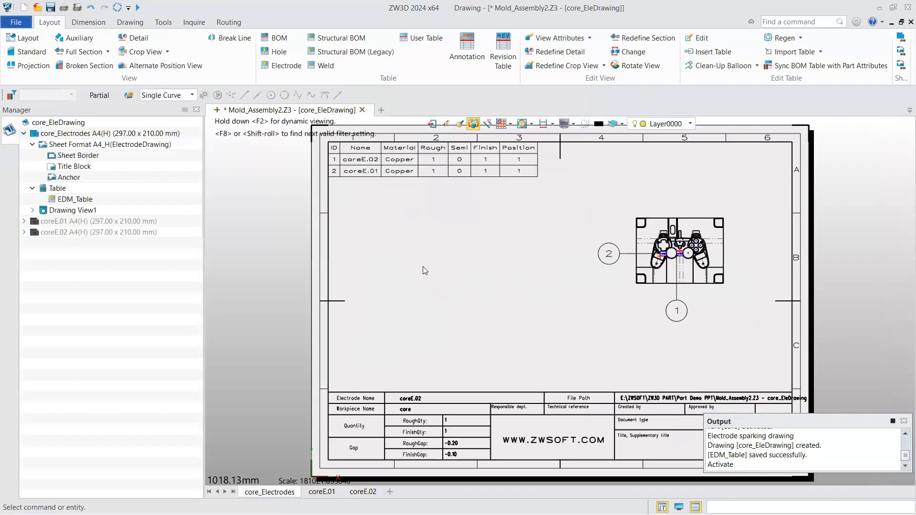
{"action": "scroll", "coordinate": [393, 232], "scroll_direction": "up", "scroll_amount": 5}
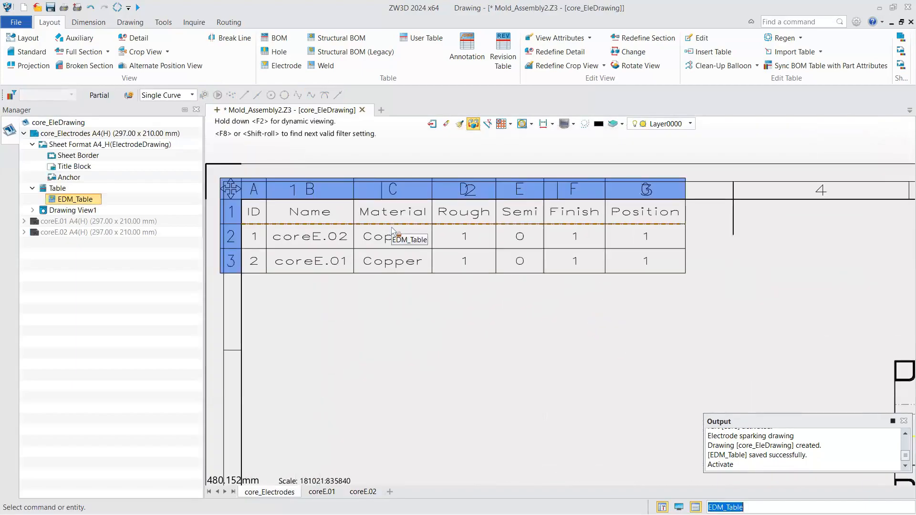
{"action": "scroll", "coordinate": [399, 237], "scroll_direction": "down", "scroll_amount": 3}
{"action": "scroll", "coordinate": [407, 190], "scroll_direction": "down", "scroll_amount": 1}
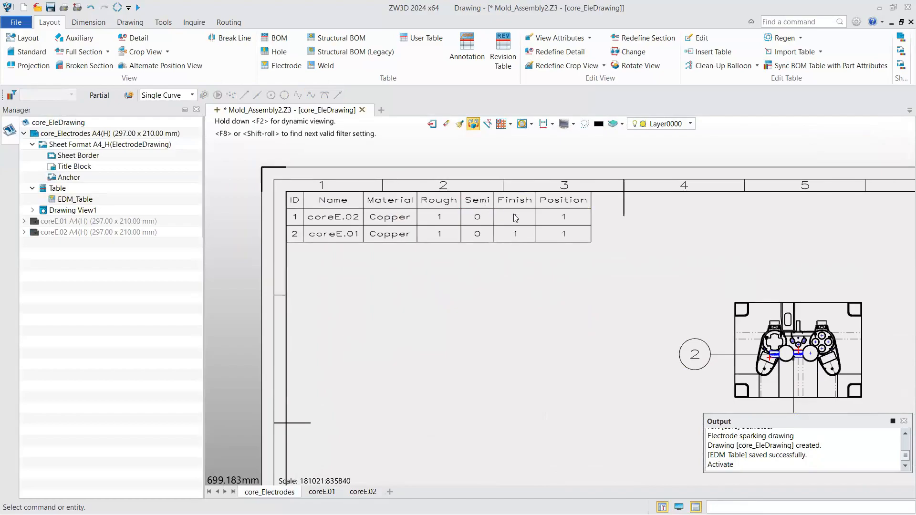
{"action": "mouse_move", "coordinate": [532, 310]}
{"action": "middle_mouse_down"}
{"action": "mouse_move", "coordinate": [504, 279]}
{"action": "mouse_move", "coordinate": [471, 278]}
{"action": "middle_mouse_up"}
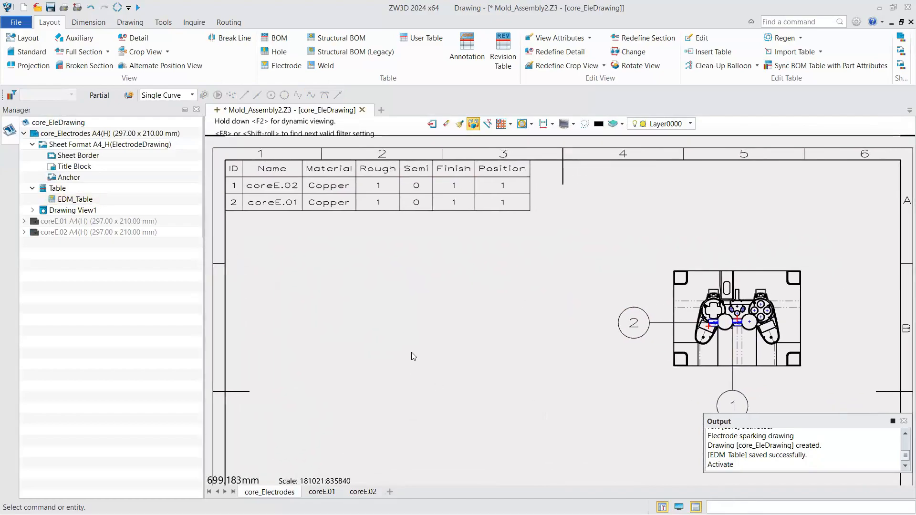
Step: Examine the workpiece position ordinates, electrode dimensions and coordinate table on the coreE.01 sheet, and compare them with the coreE.02 sheet
{"action": "double_click", "coordinate": [136, 222]}
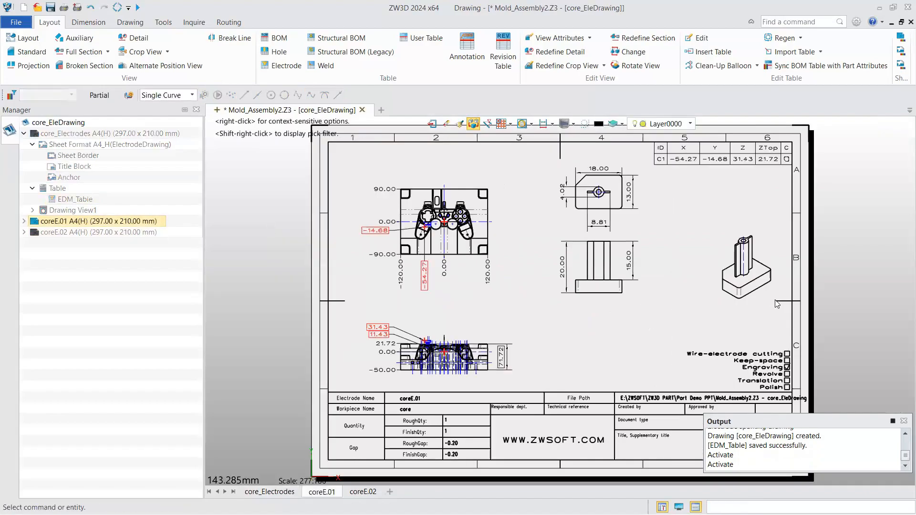
{"action": "scroll", "coordinate": [429, 231], "scroll_direction": "up", "scroll_amount": 4}
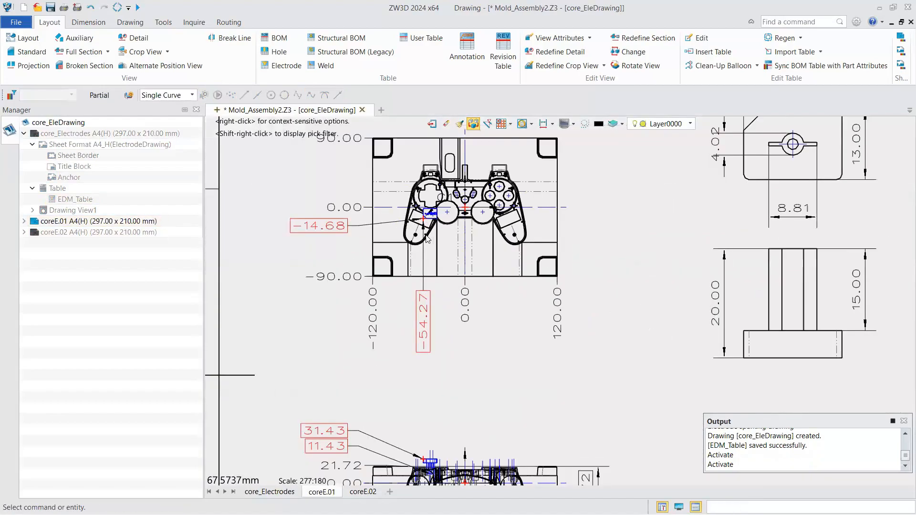
{"action": "scroll", "coordinate": [429, 220], "scroll_direction": "up", "scroll_amount": 5}
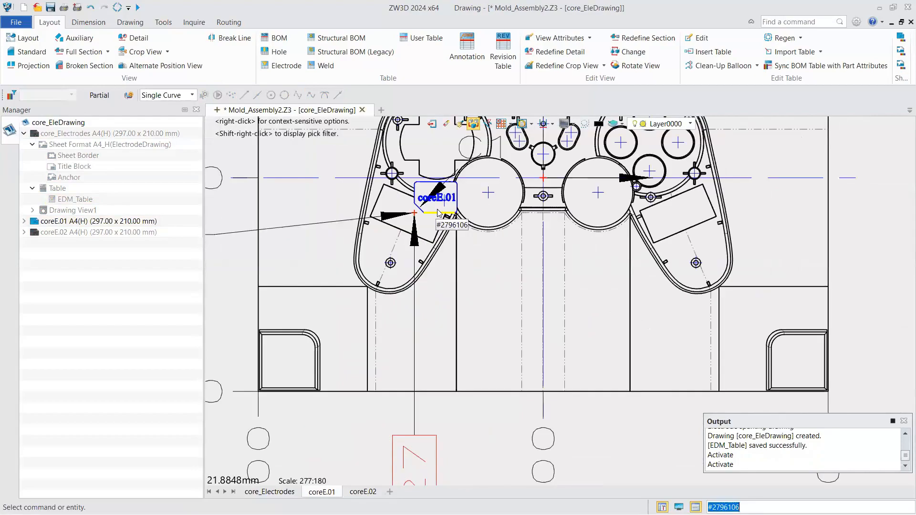
{"action": "scroll", "coordinate": [438, 213], "scroll_direction": "down", "scroll_amount": 5}
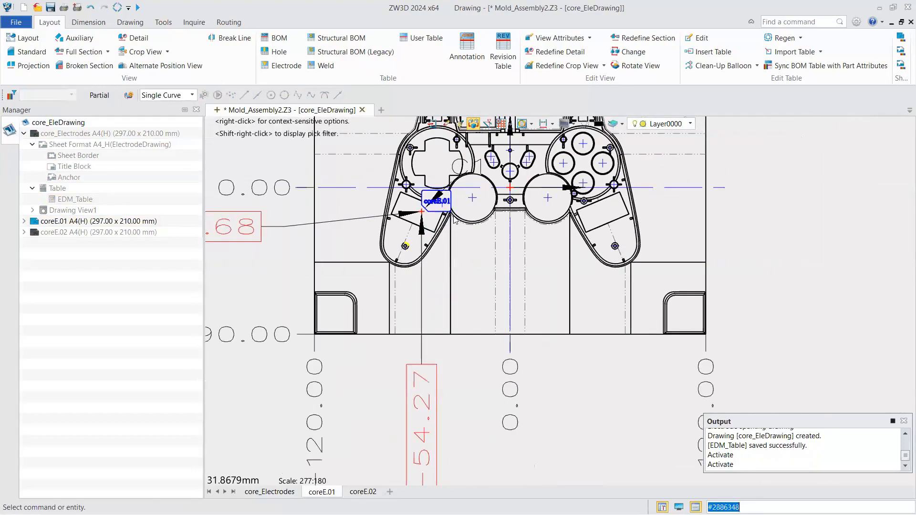
{"action": "middle_click_drag", "start_coordinate": [700, 290], "coordinate": [482, 340]}
{"action": "scroll", "coordinate": [482, 341], "scroll_direction": "down", "scroll_amount": 2}
{"action": "middle_click_drag", "start_coordinate": [813, 248], "coordinate": [605, 286]}
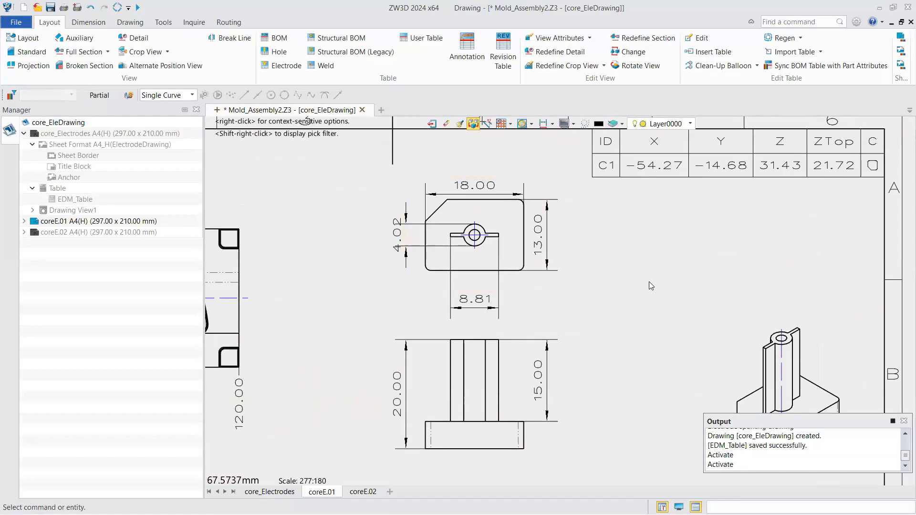
{"action": "scroll", "coordinate": [649, 281], "scroll_direction": "down", "scroll_amount": 2}
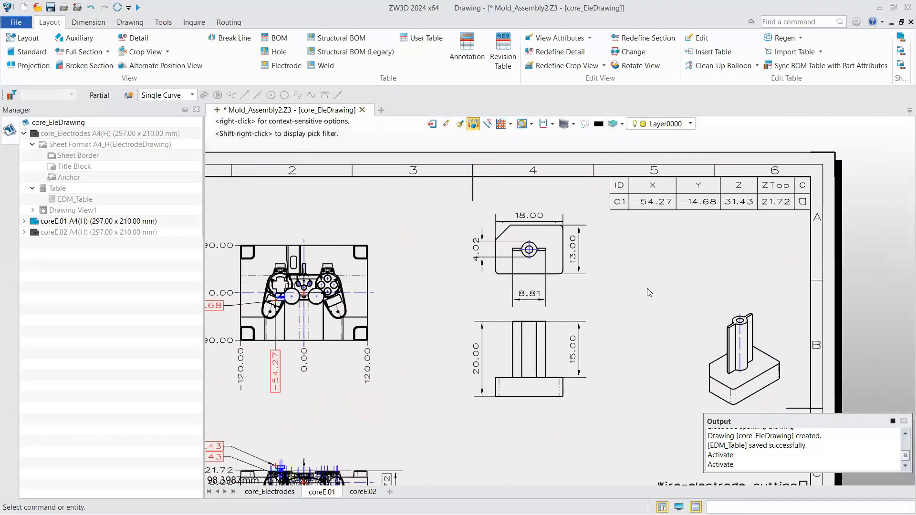
{"action": "left_click", "coordinate": [361, 493]}
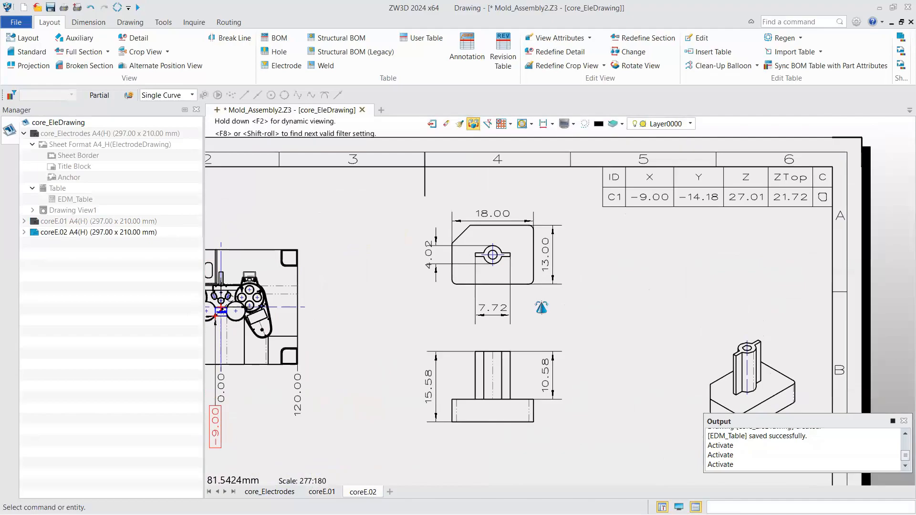
{"action": "scroll", "coordinate": [571, 260], "scroll_direction": "down", "scroll_amount": 1}
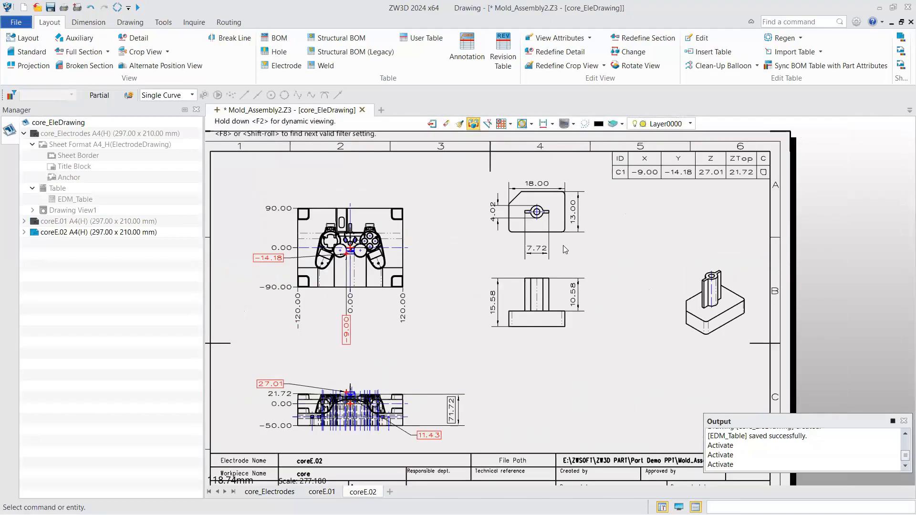
Step: Exit the electrode drawing and open the core part for editing
{"action": "left_click", "coordinate": [434, 125]}
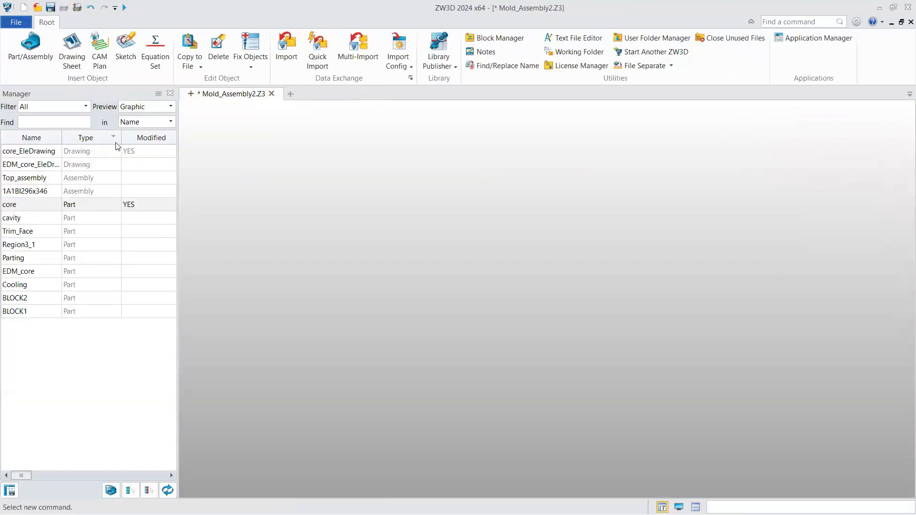
{"action": "double_click", "coordinate": [69, 206]}
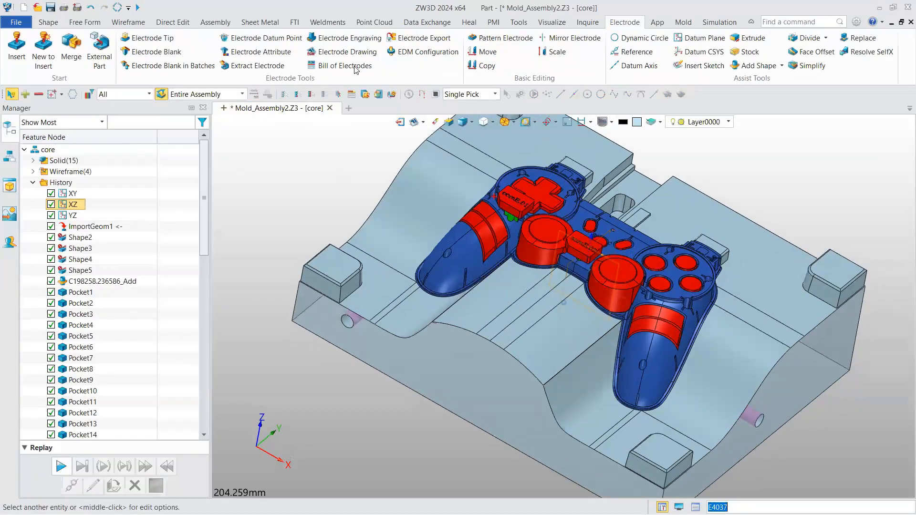
{"action": "left_click", "coordinate": [355, 70]}
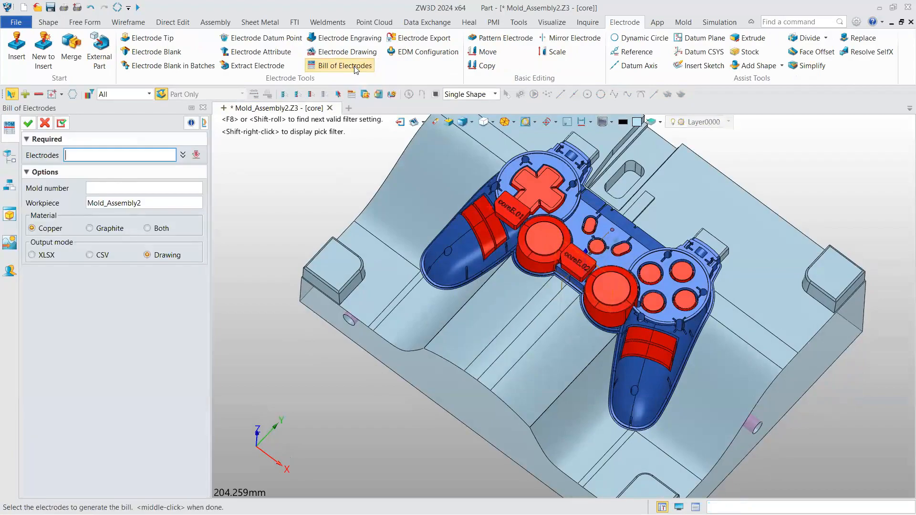
{"action": "middle_click_drag", "start_coordinate": [676, 204], "coordinate": [528, 238]}
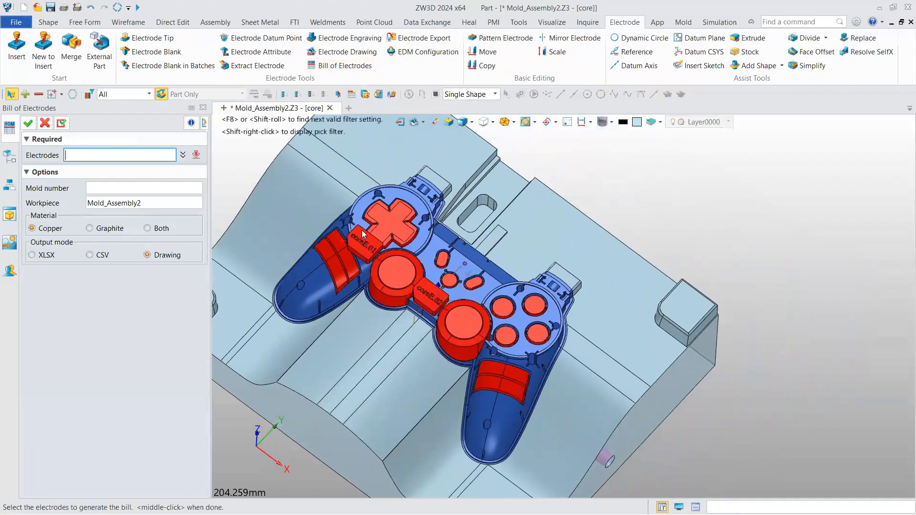
{"action": "right_click_drag", "start_coordinate": [362, 235], "coordinate": [372, 242]}
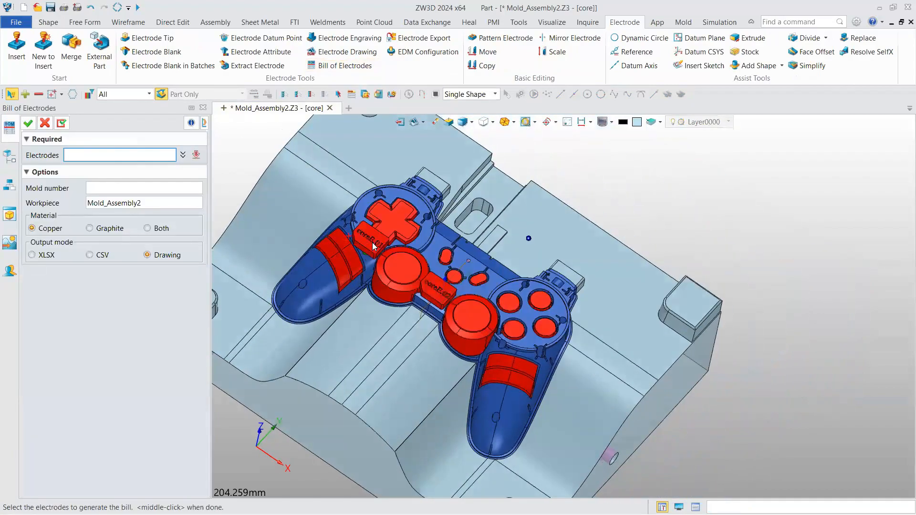
{"action": "left_click", "coordinate": [48, 123]}
Step: Open the EDM configuration and review the available engraving fonts and the text size setting
{"action": "right_click_drag", "start_coordinate": [421, 209], "coordinate": [464, 204]}
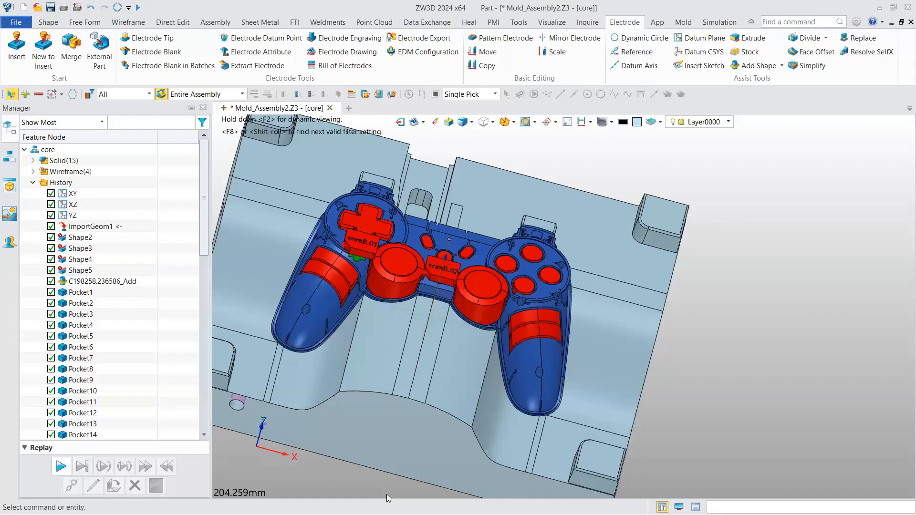
{"action": "scroll", "coordinate": [499, 424], "scroll_direction": "up", "scroll_amount": 5}
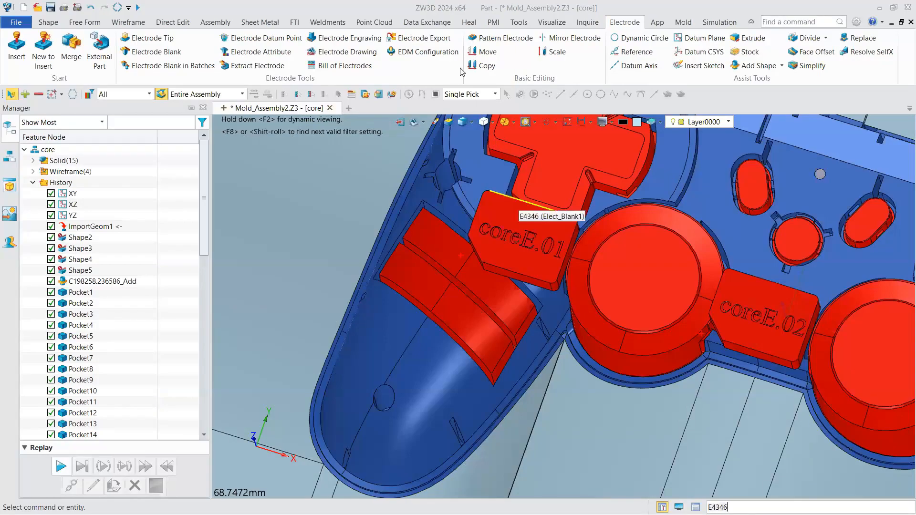
{"action": "left_click", "coordinate": [426, 51]}
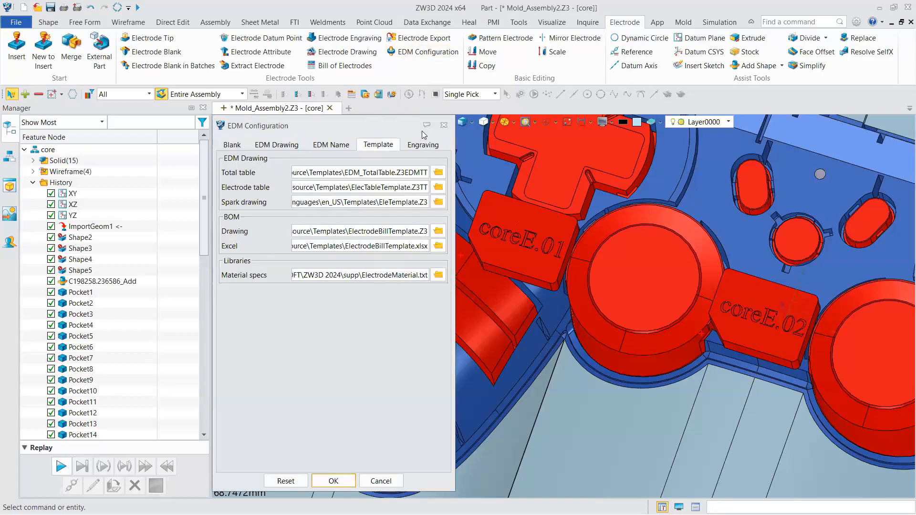
{"action": "left_click", "coordinate": [423, 131]}
{"action": "left_click", "coordinate": [444, 147]}
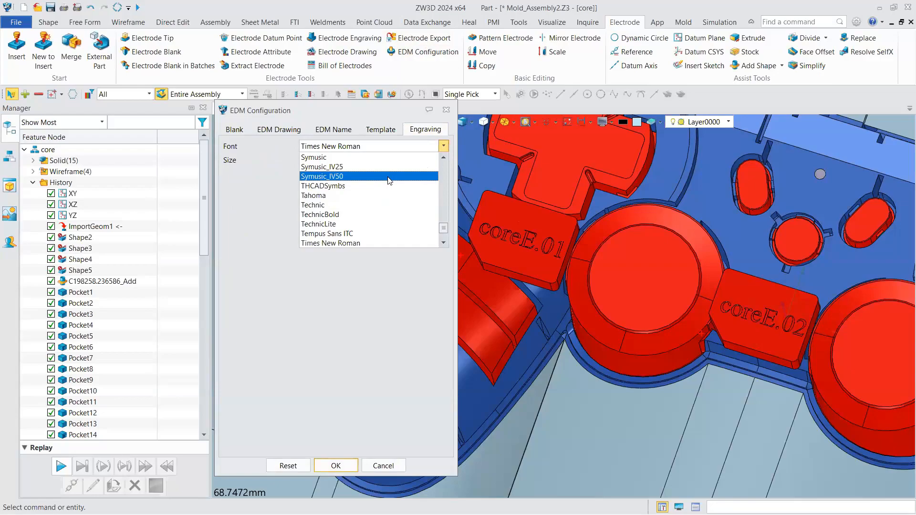
{"action": "scroll", "coordinate": [389, 180], "scroll_direction": "down", "scroll_amount": 3}
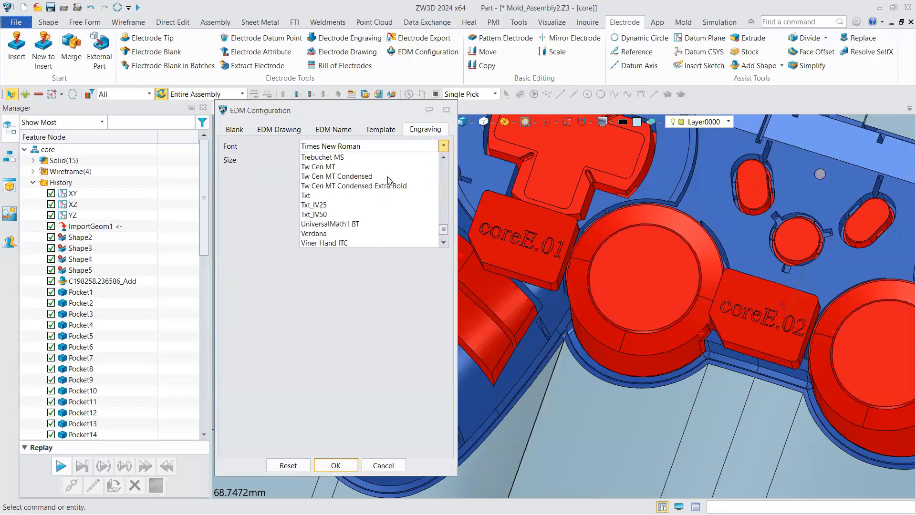
{"action": "left_click", "coordinate": [368, 278]}
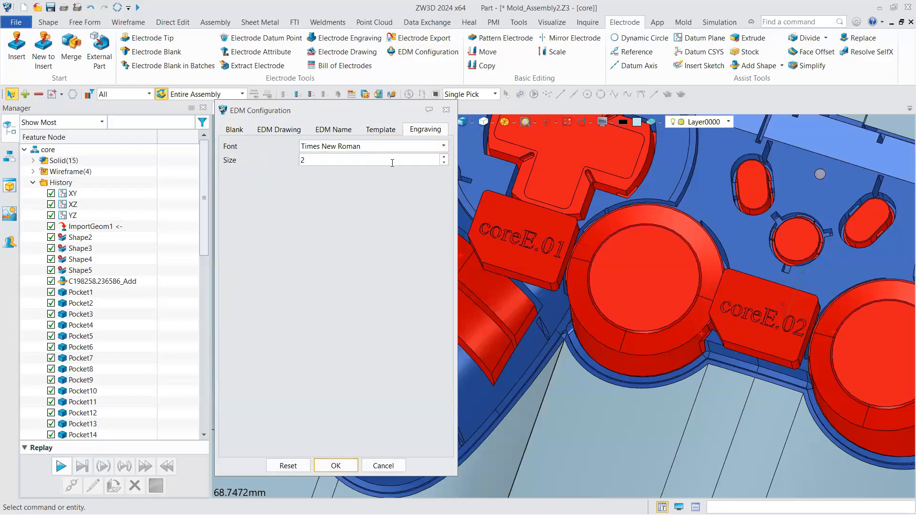
Step: Review the template, electrode naming, drawing projection and blank settings of the EDM configuration, and close it without saving
{"action": "left_click", "coordinate": [381, 130]}
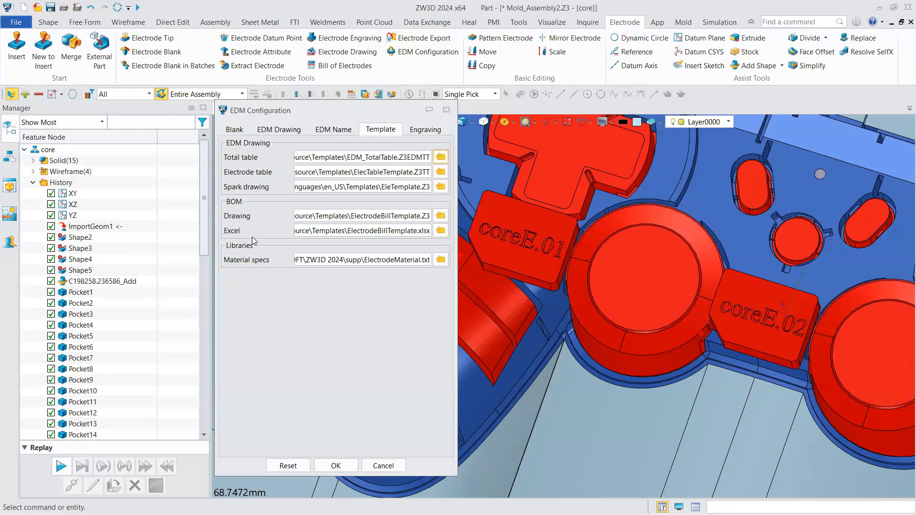
{"action": "left_click", "coordinate": [335, 135]}
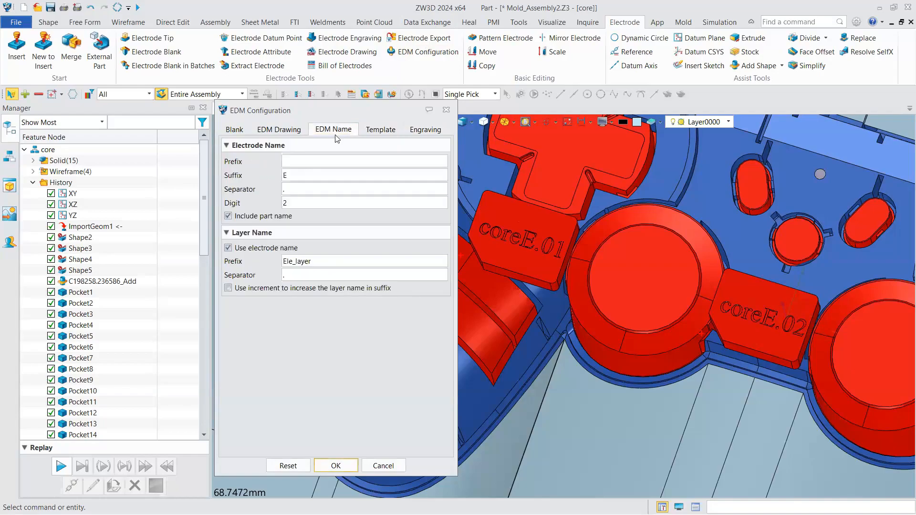
{"action": "left_click", "coordinate": [293, 127]}
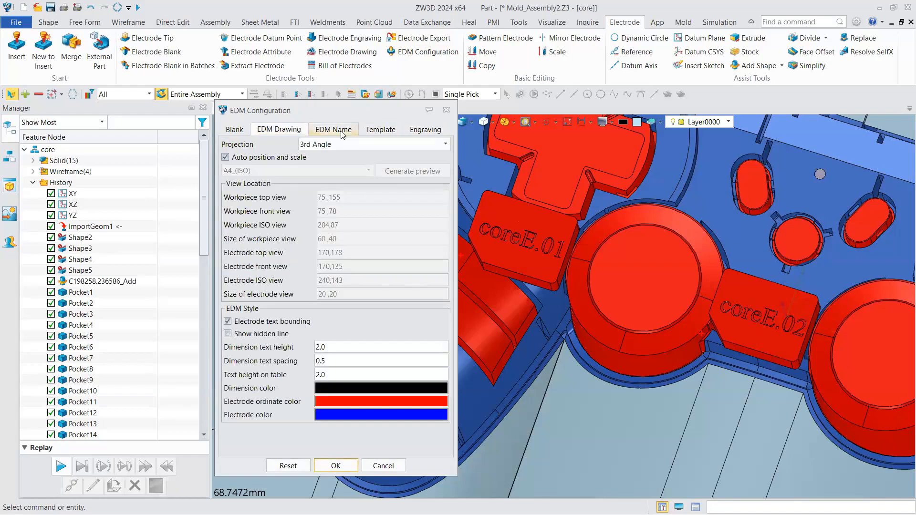
{"action": "left_click", "coordinate": [348, 145]}
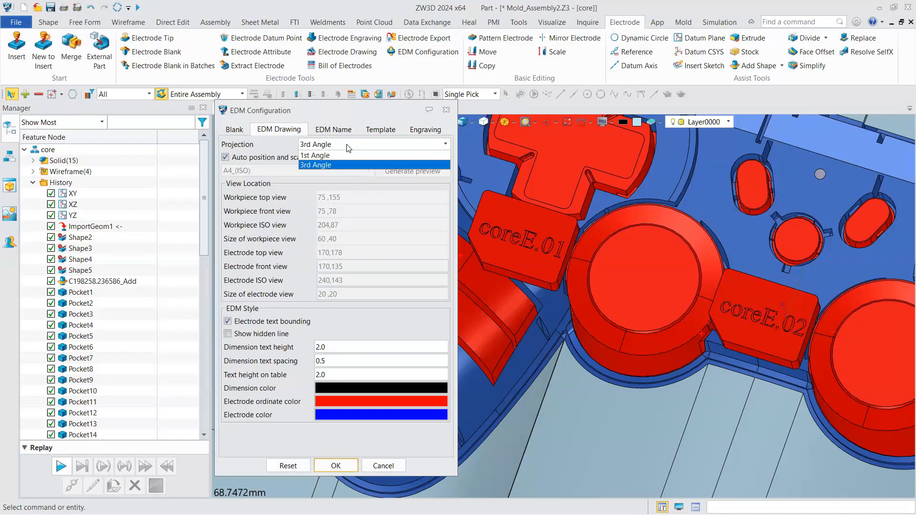
{"action": "left_click", "coordinate": [348, 164]}
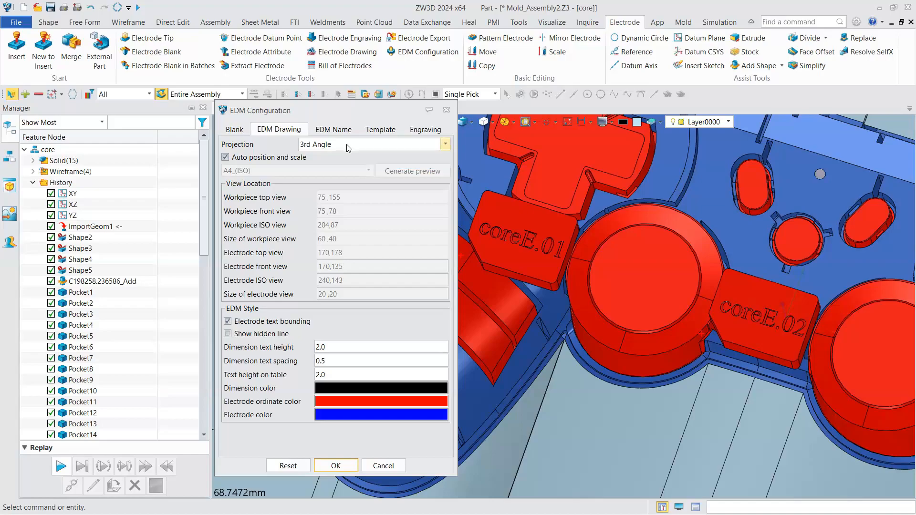
{"action": "left_click", "coordinate": [235, 129]}
{"action": "left_click_drag", "start_coordinate": [302, 108], "coordinate": [311, 78]}
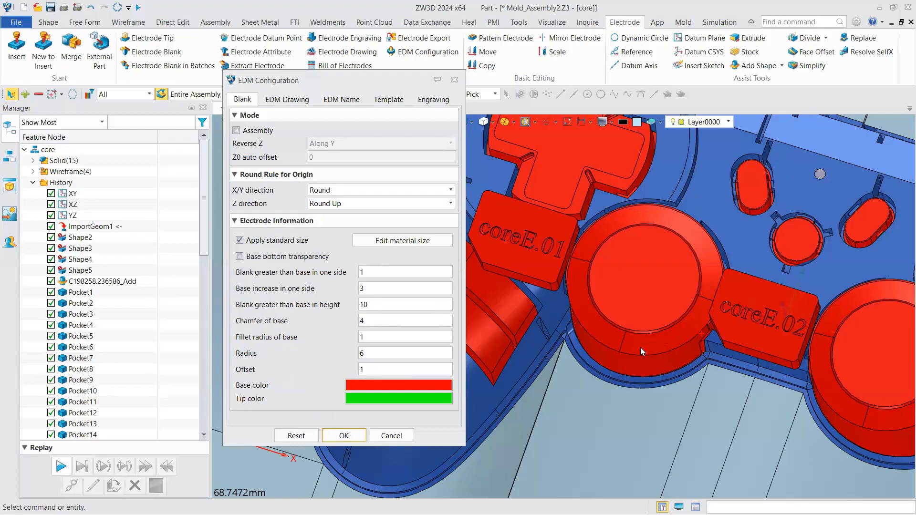
{"action": "left_click", "coordinate": [454, 81]}
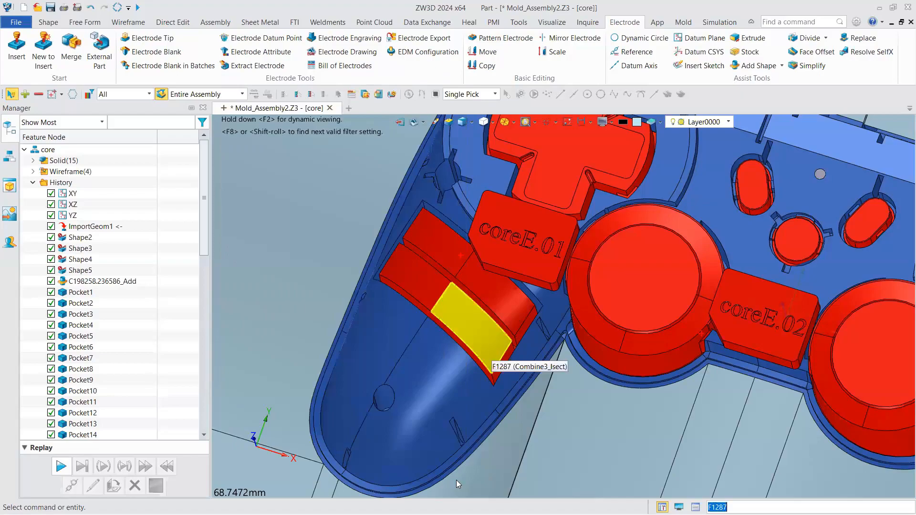
{"action": "middle_click_drag", "start_coordinate": [669, 219], "coordinate": [515, 321]}
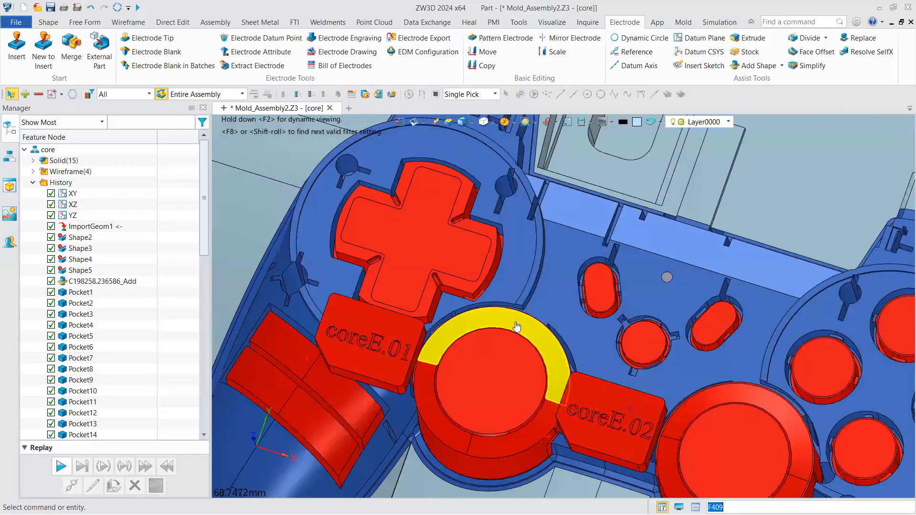
{"action": "scroll", "coordinate": [517, 327], "scroll_direction": "down", "scroll_amount": 5}
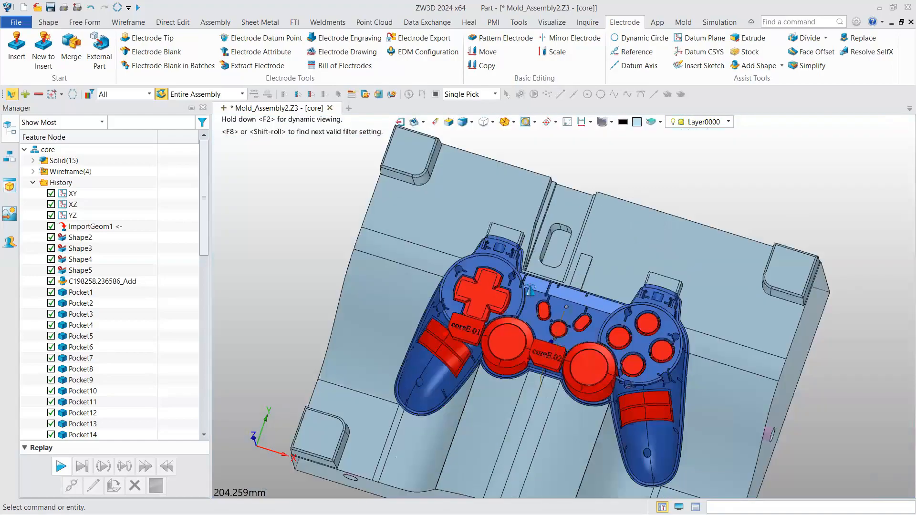
{"action": "middle_click_drag", "start_coordinate": [574, 188], "coordinate": [568, 210]}
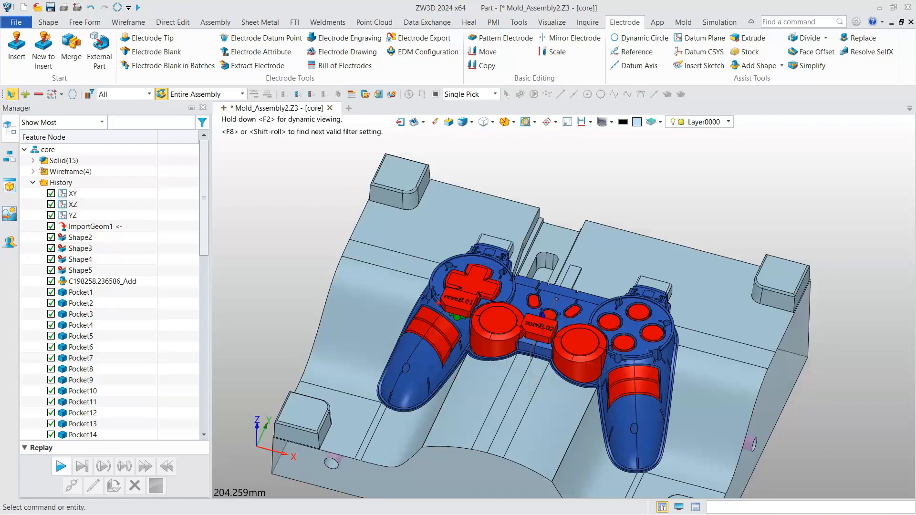
{"action": "middle_click_drag", "start_coordinate": [756, 385], "coordinate": [788, 375]}
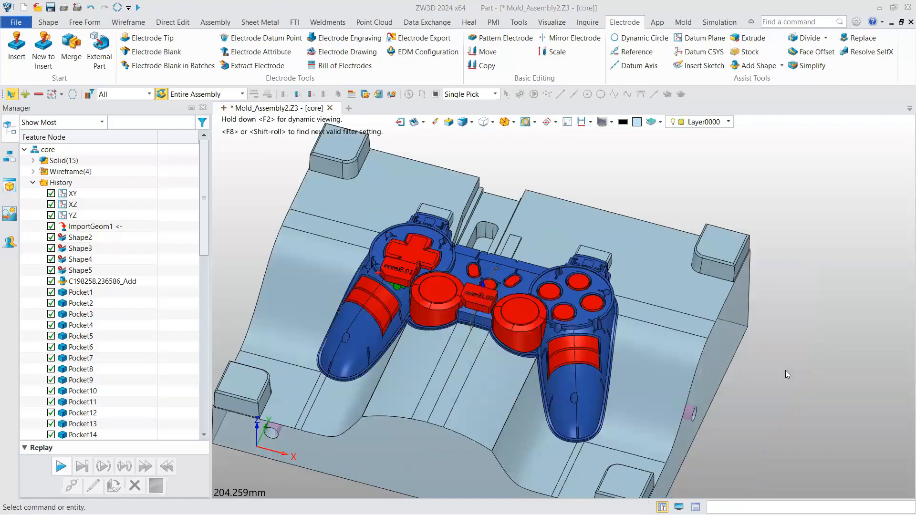